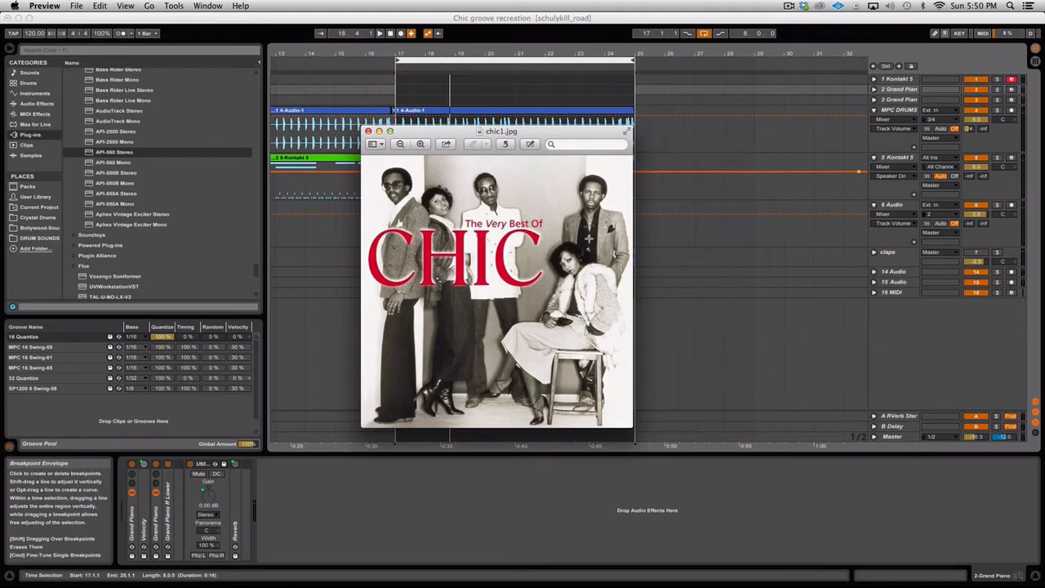
Put away the chic1.jpg image and show the Drums page of the Abbey Road 60s kit on track 5 Kontakt 5
left_click(379, 132)
left_click(387, 358)
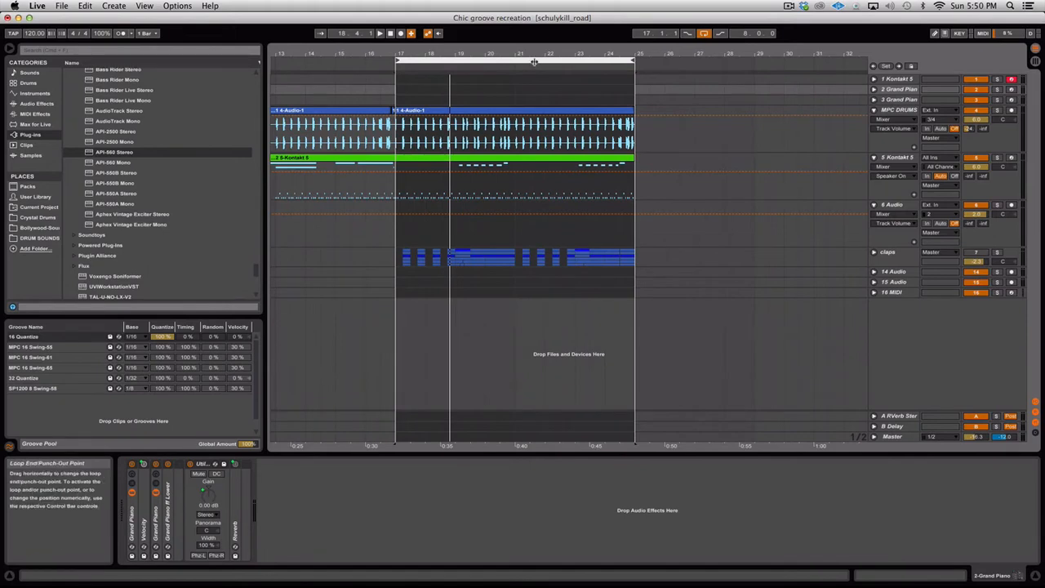
left_click(594, 163)
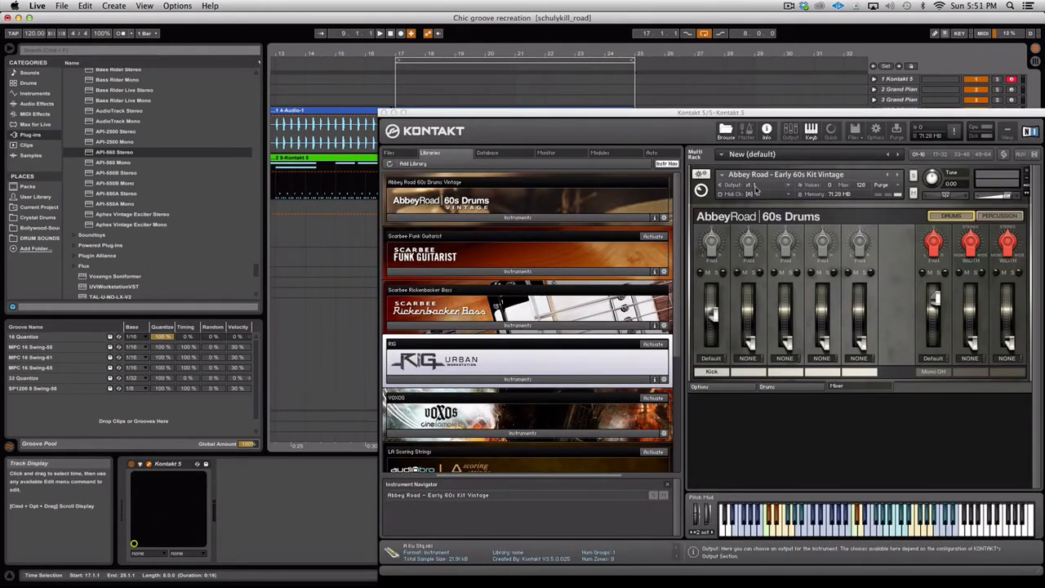
left_click_drag(711, 112, 569, 153)
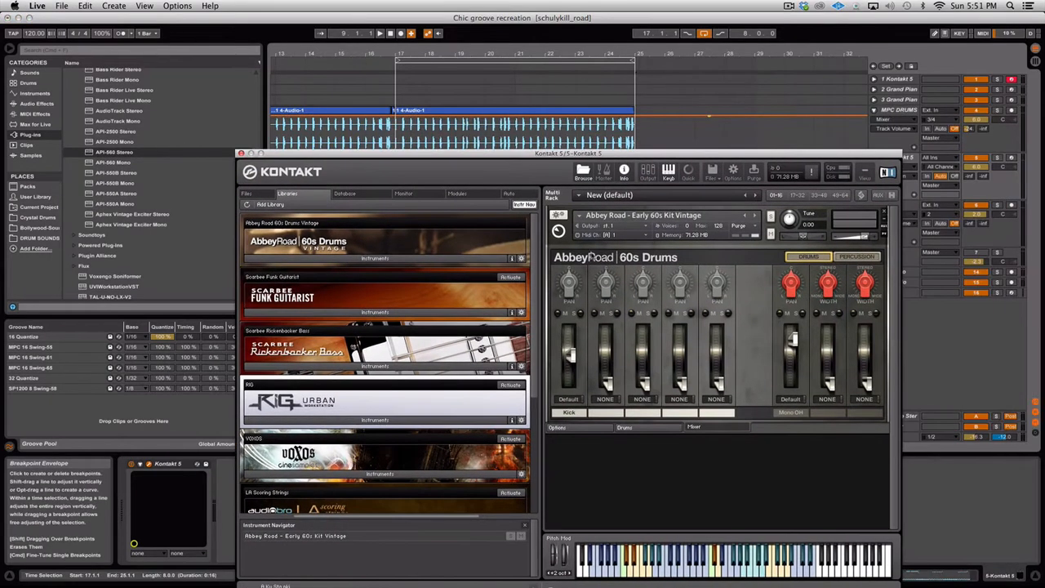
left_click(572, 428)
left_click(625, 427)
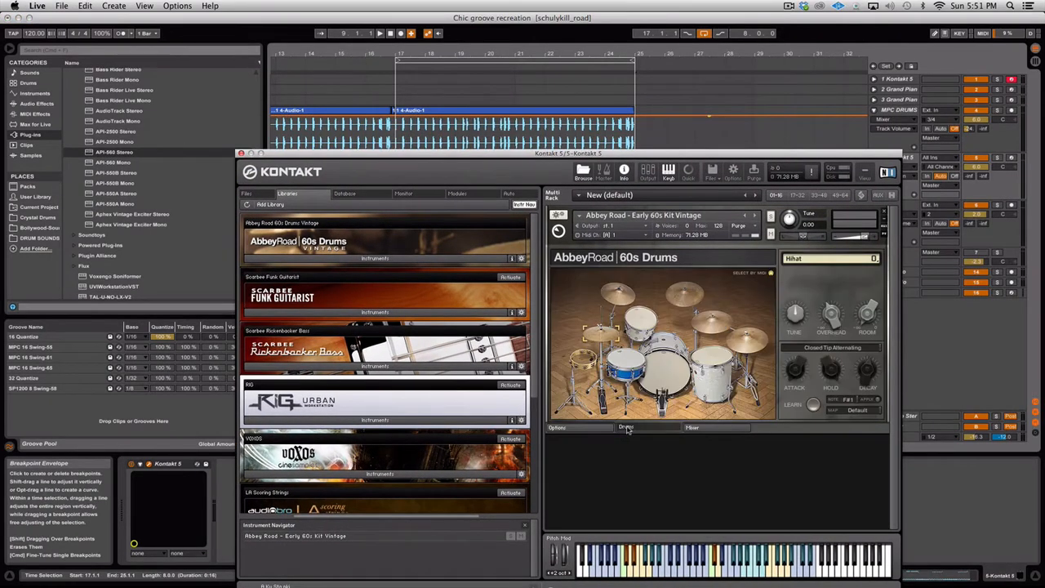
left_click_drag(462, 155, 483, 289)
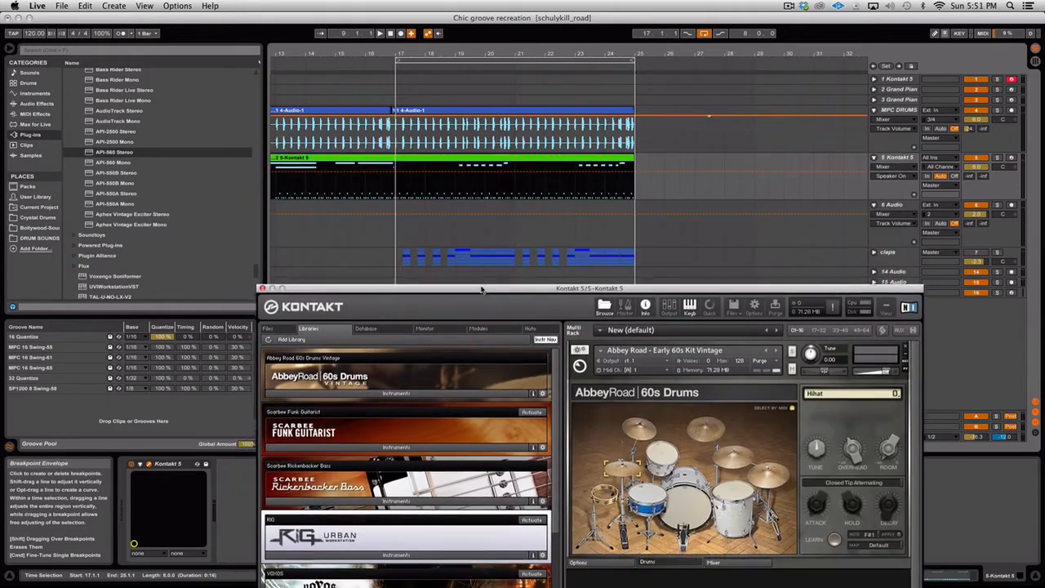
Play the looped section from bar 17 to 25 and listen to the drum tracks alongside the Kontakt drum kit
left_click(465, 58)
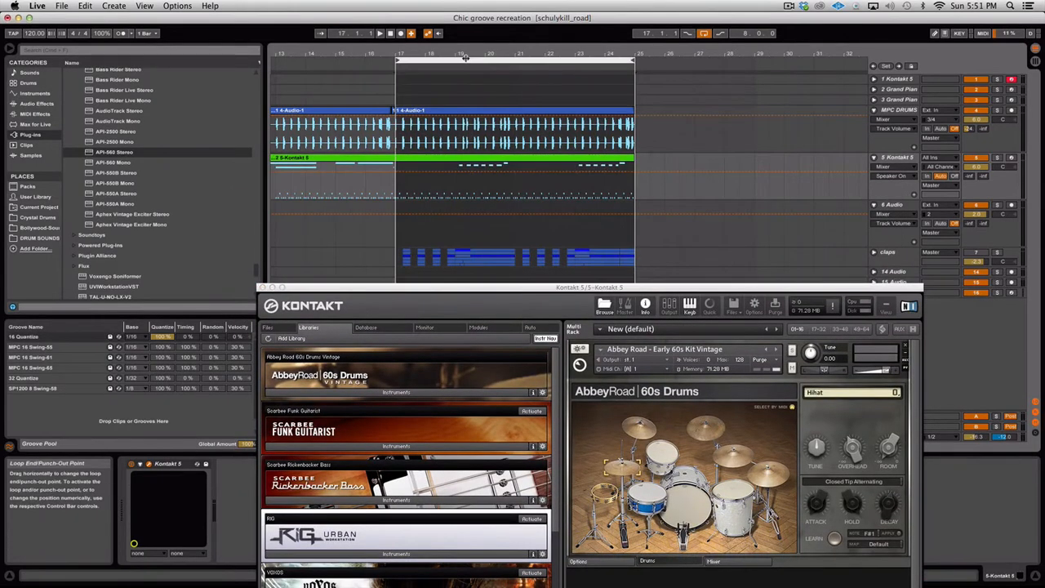
key("space")
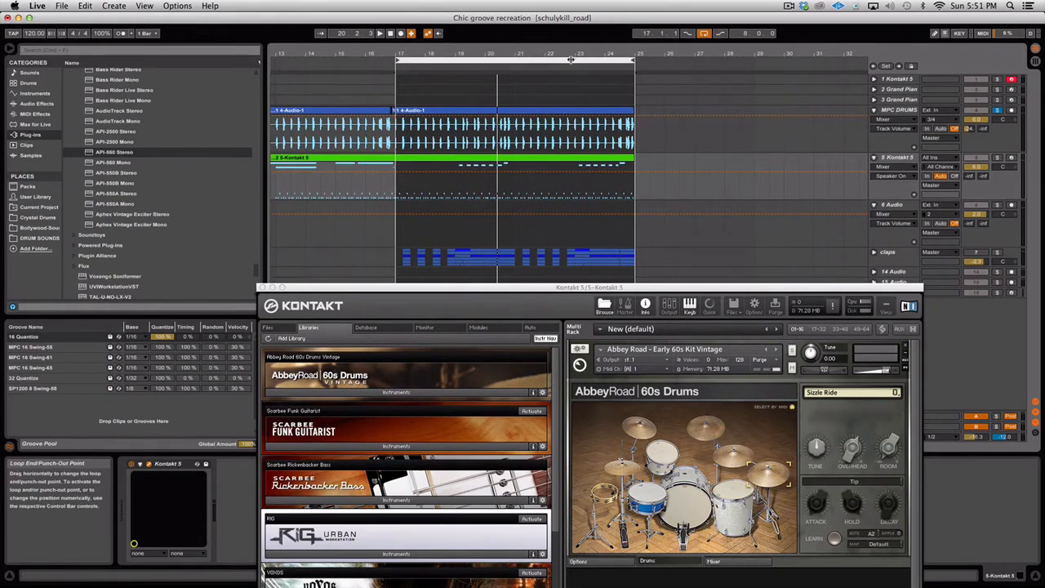
key("space")
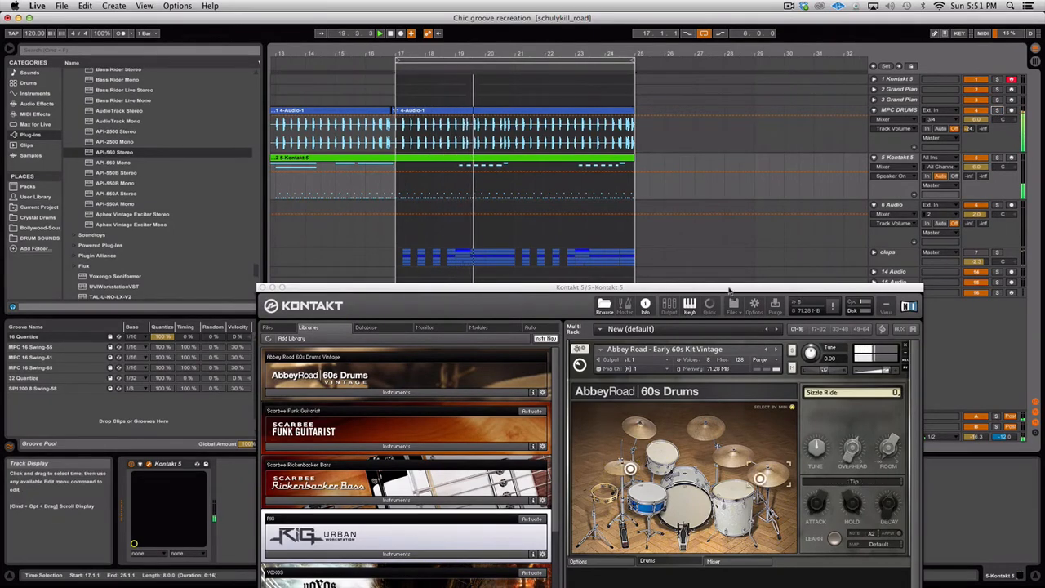
left_click_drag(730, 288, 1010, 369)
Examine the RVerb Stereo settings on return track A in Session View, then return to Arrangement View
left_click(904, 114)
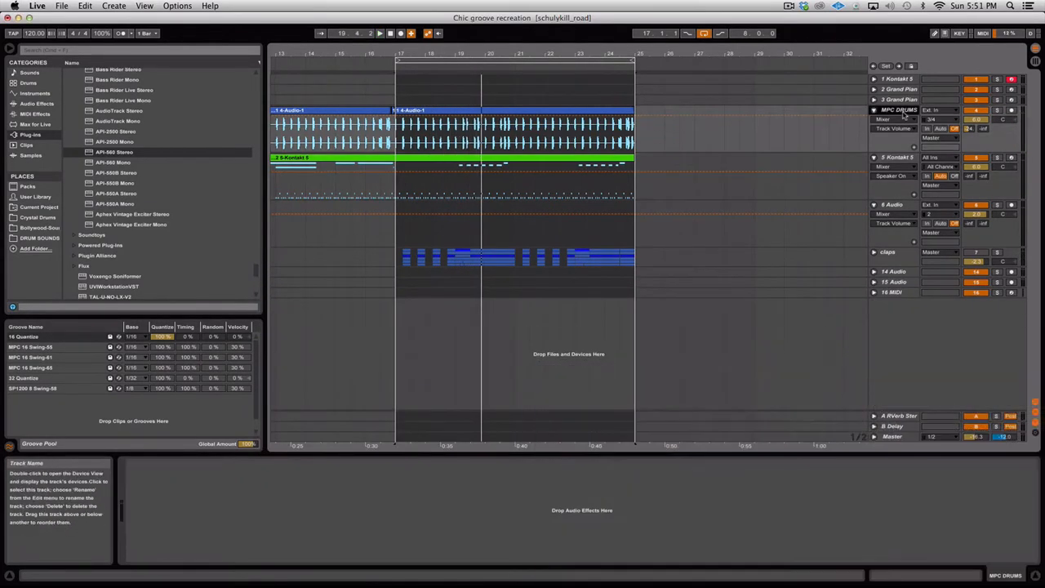
key("Tab")
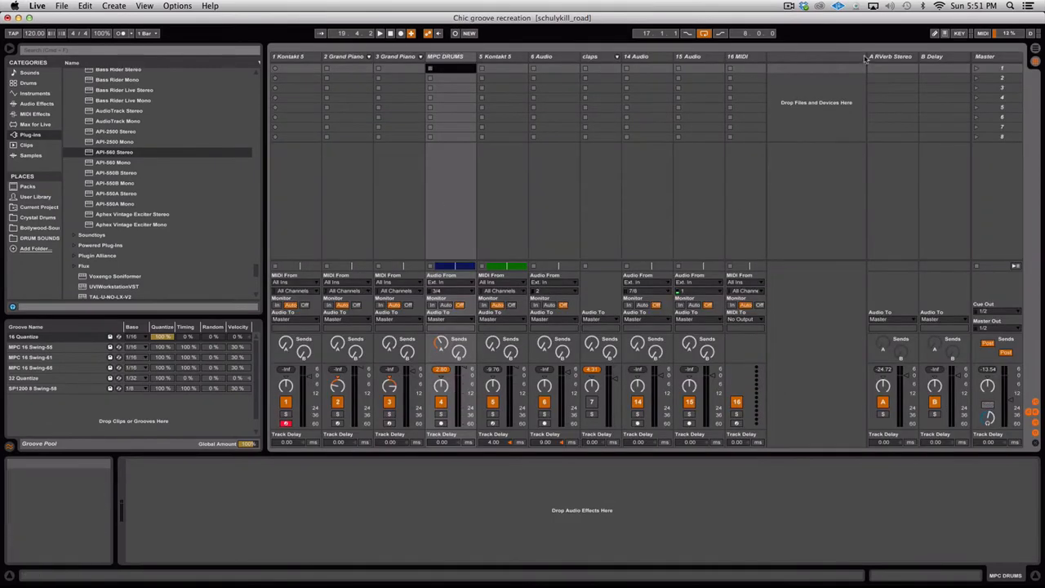
left_click(903, 60)
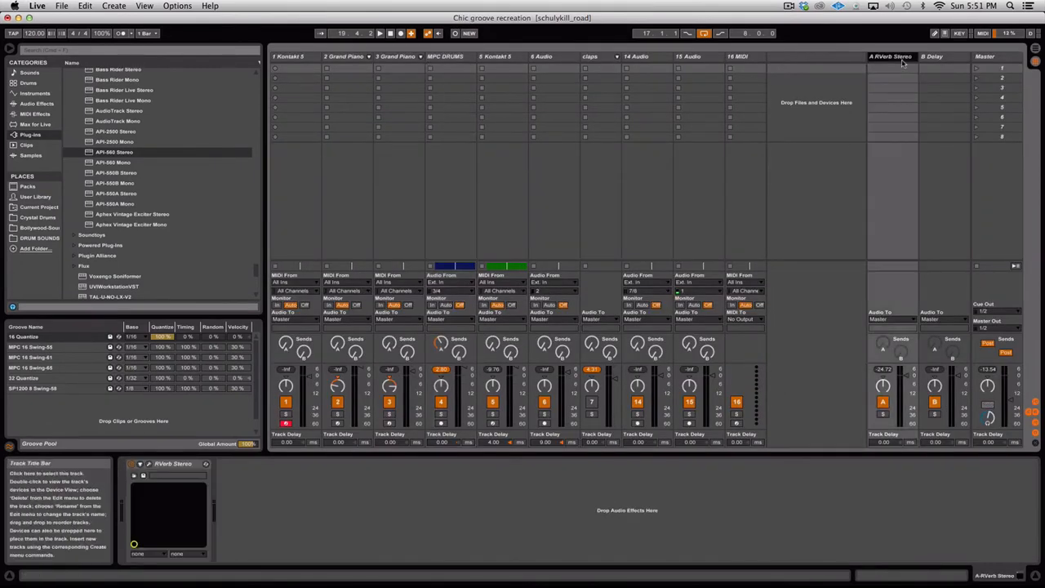
left_click(148, 464)
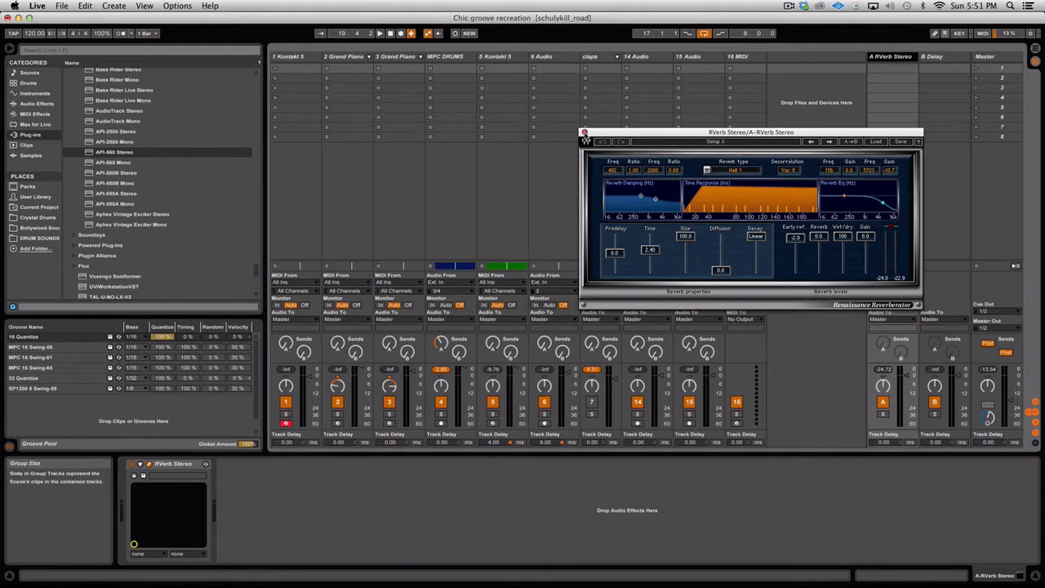
left_click(585, 133)
key("Tab")
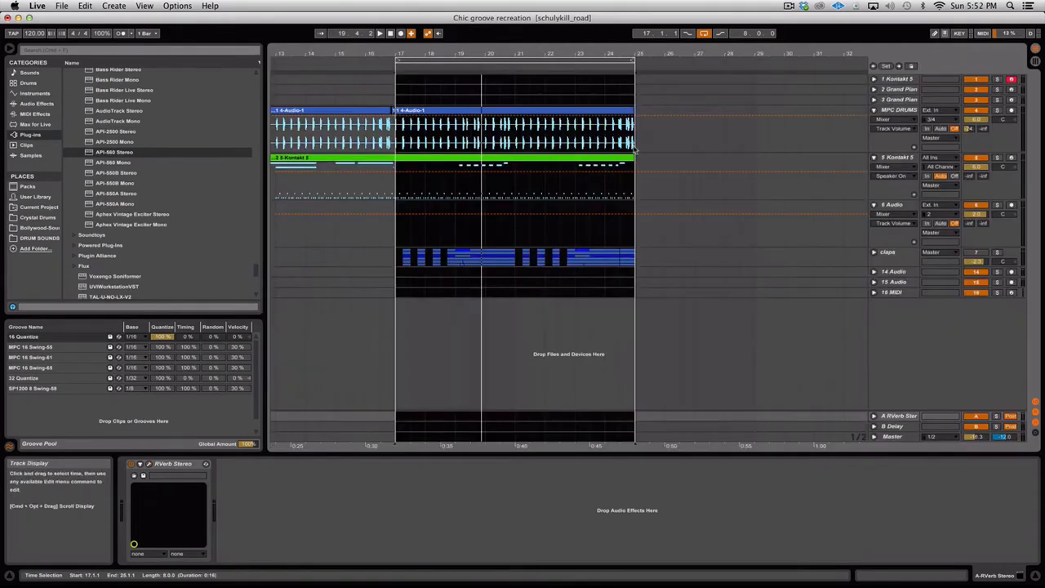
Record a Scarbee Rickenbacker Bass part on track 1 Kontakt 5 over the loop from bar 17 to 25
left_click(917, 79)
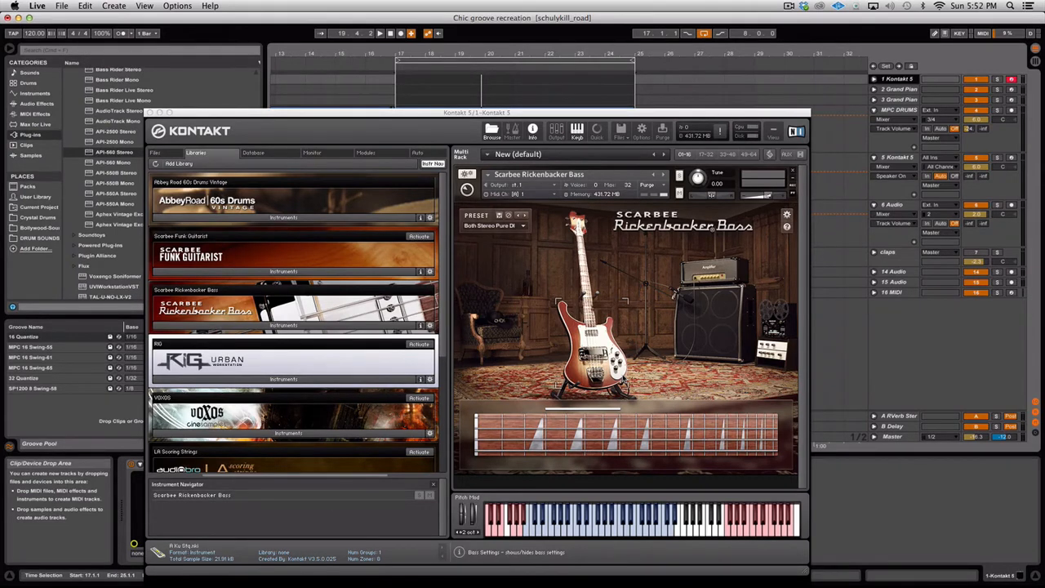
left_click_drag(449, 113, 464, 117)
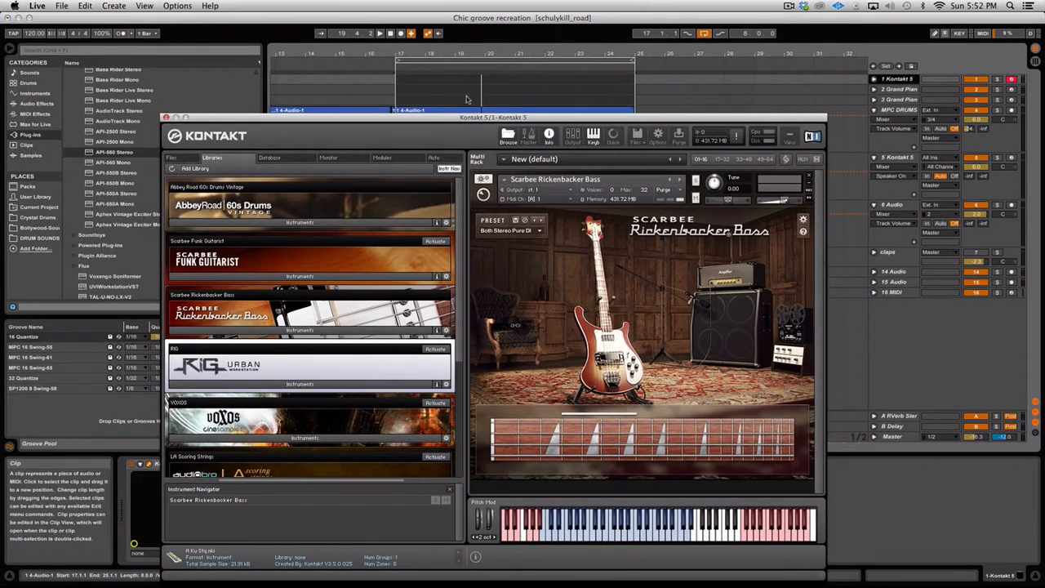
left_click(477, 60)
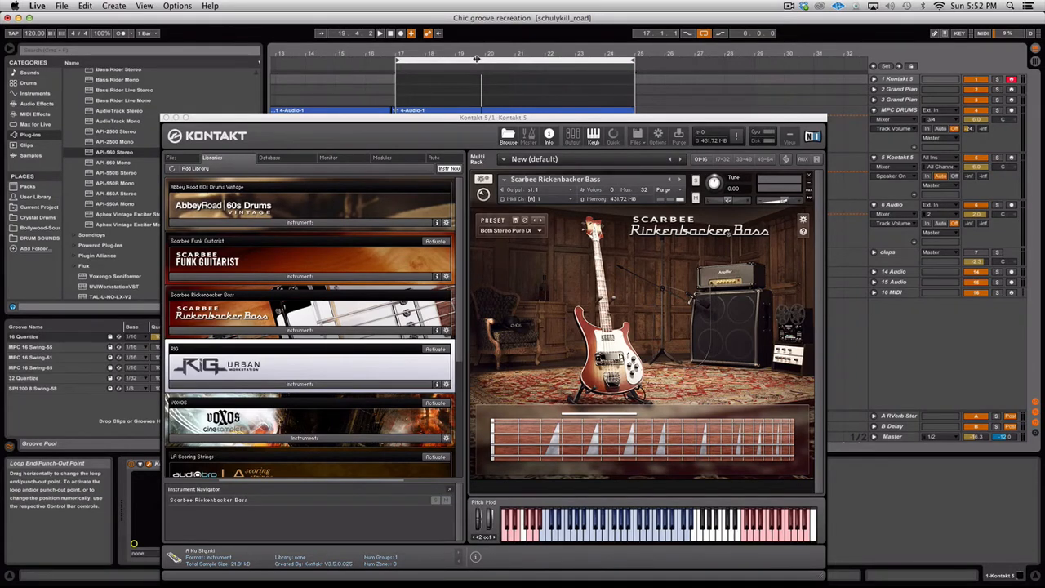
key("space")
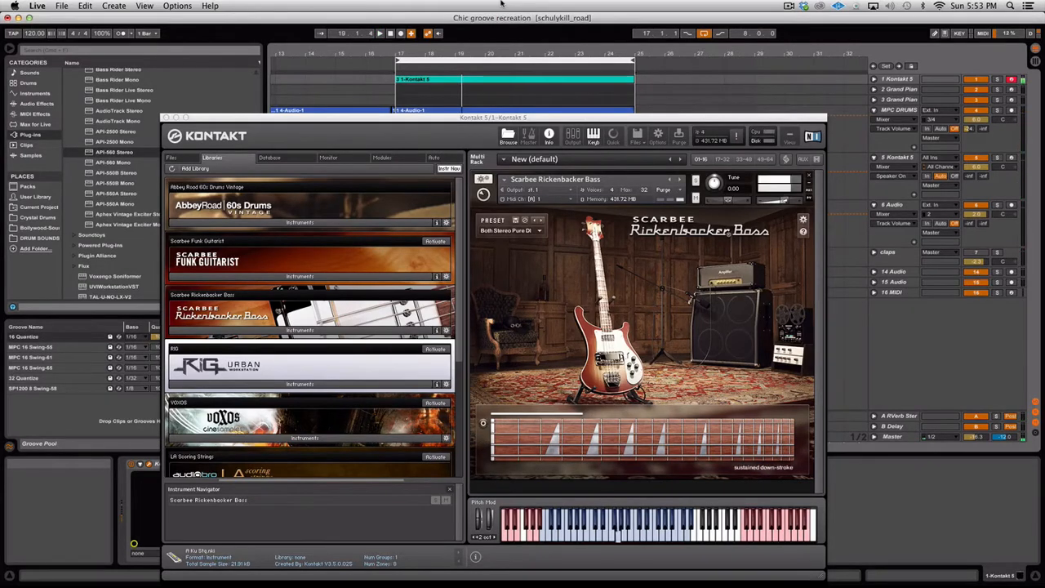
key("space")
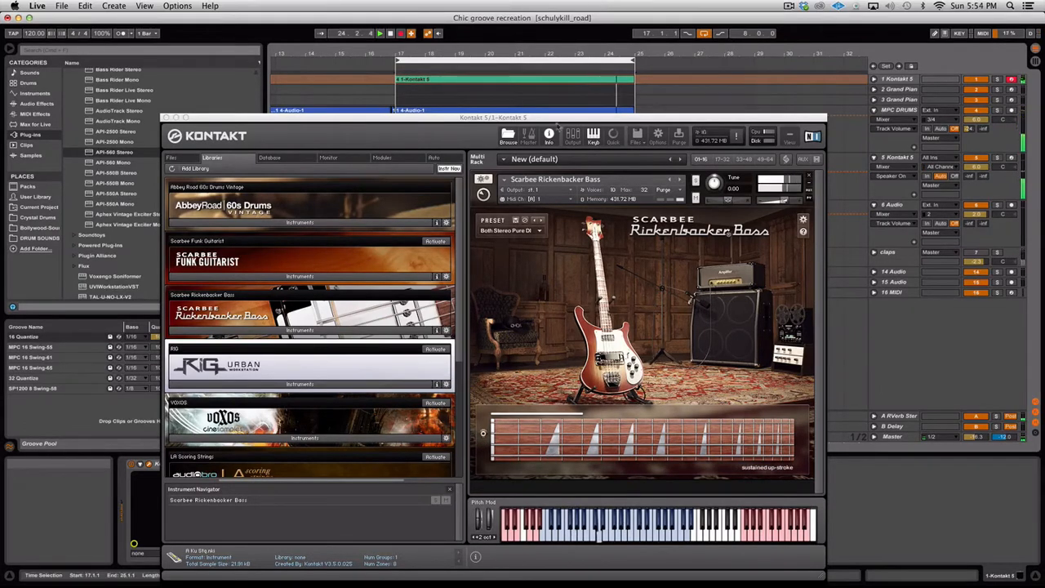
left_click(582, 97)
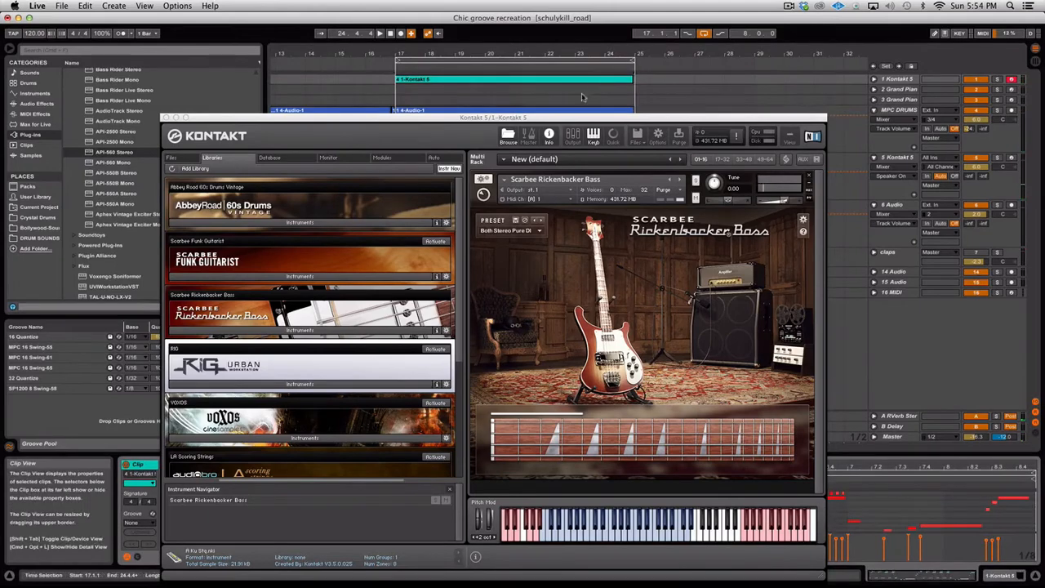
Close the bass instrument window and move the F1 note at 7.2.3 of the recorded bass clip up to F#1
left_click_drag(536, 119, 579, 15)
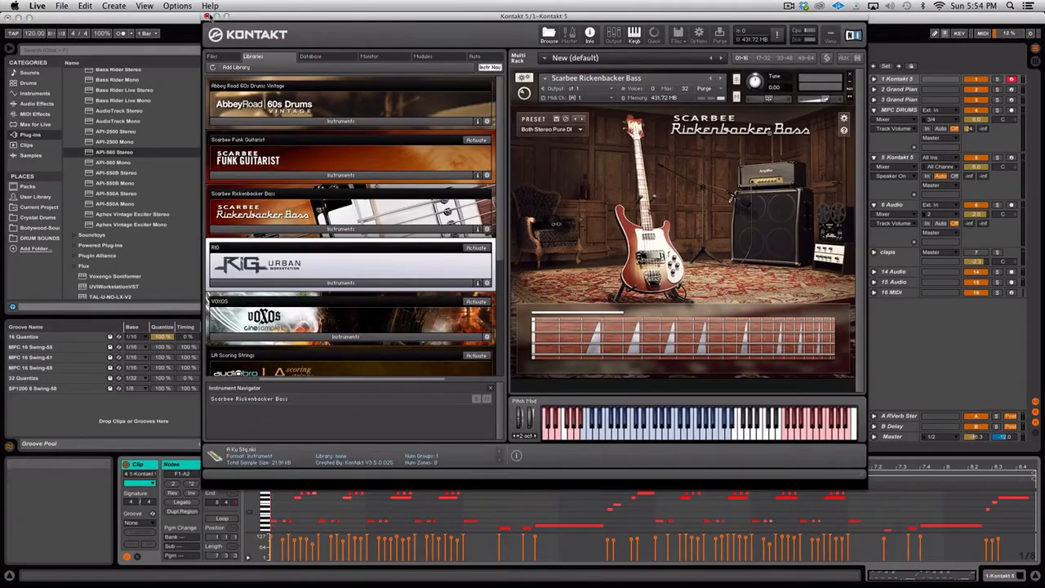
left_click(209, 17)
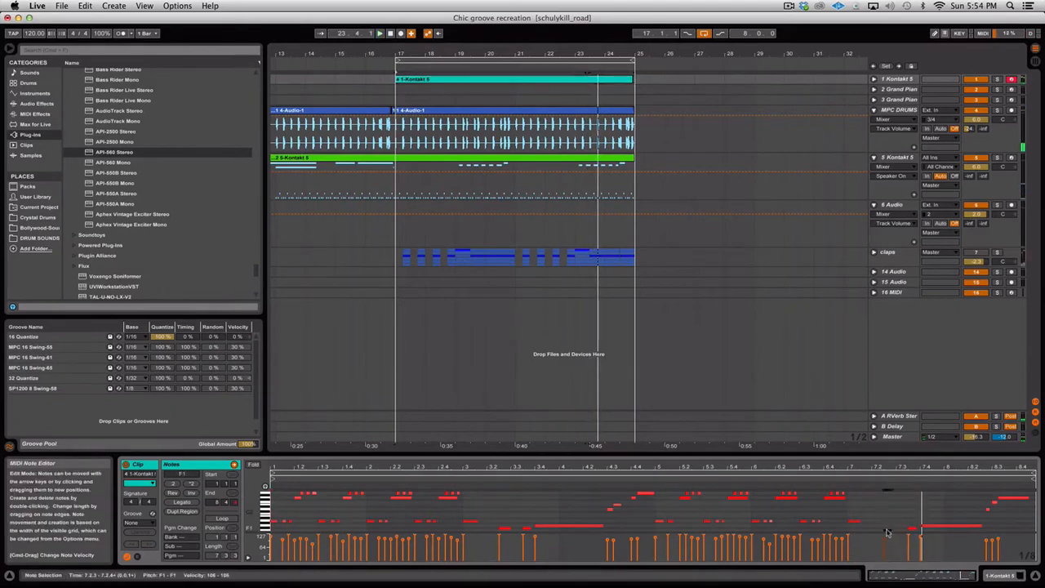
left_click(868, 481)
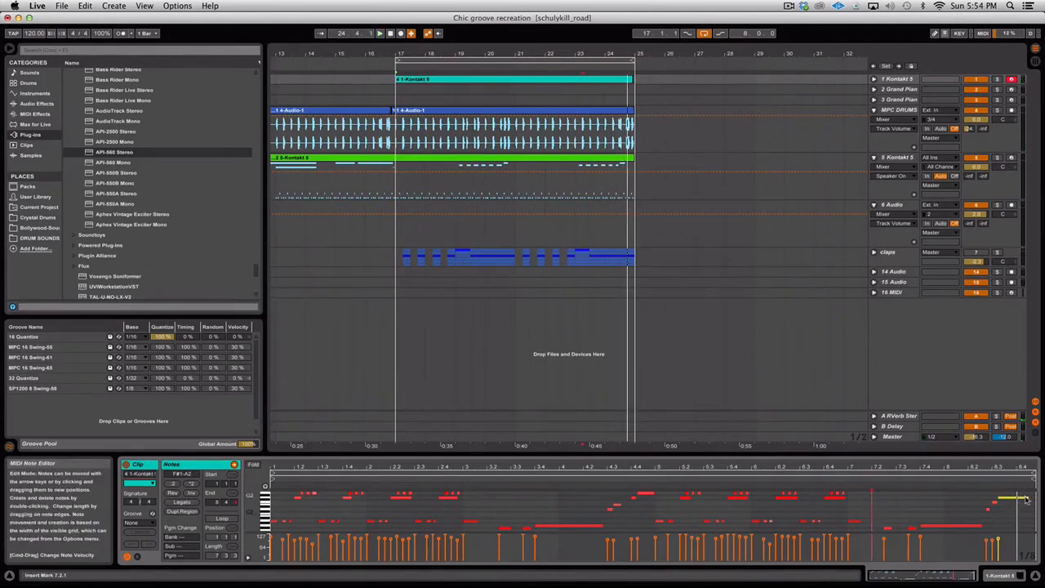
left_click(786, 351)
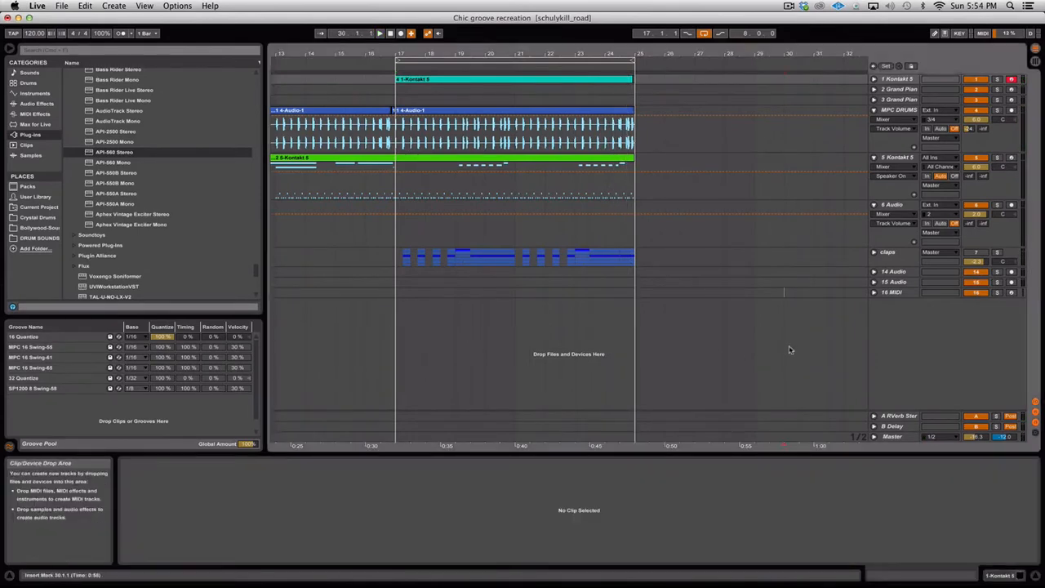
Arm track 2 Grand Piano and record a piano part over the loop from bar 17 to 25
left_click(910, 89)
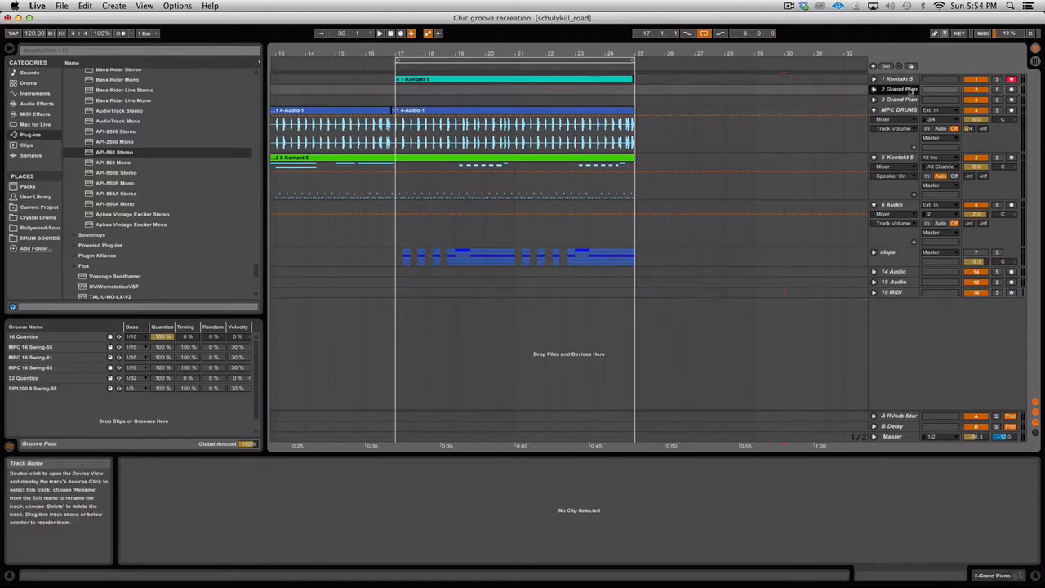
left_click(1011, 90)
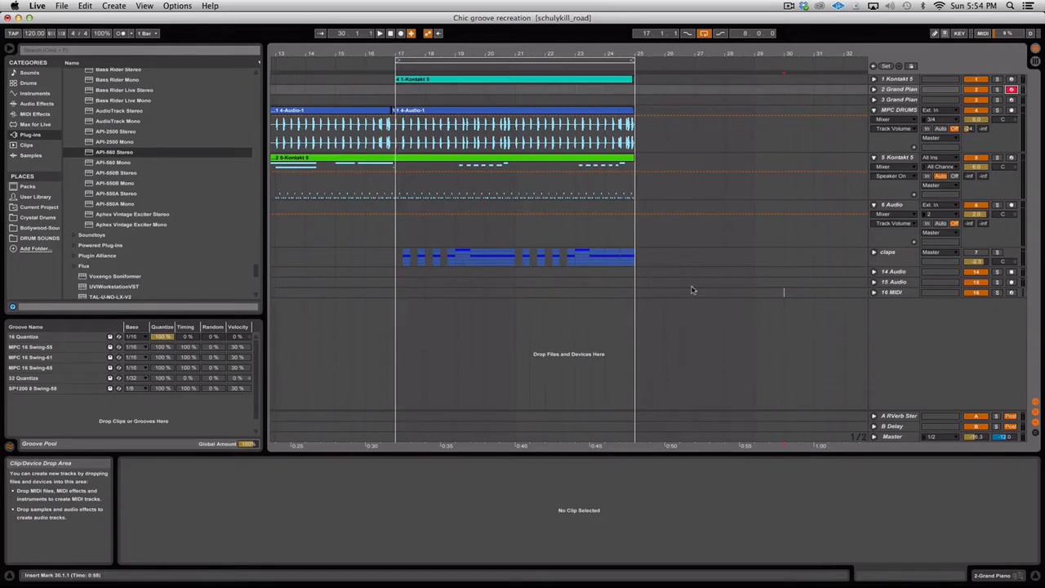
left_click(434, 62)
scroll(123, 194, "up", 15)
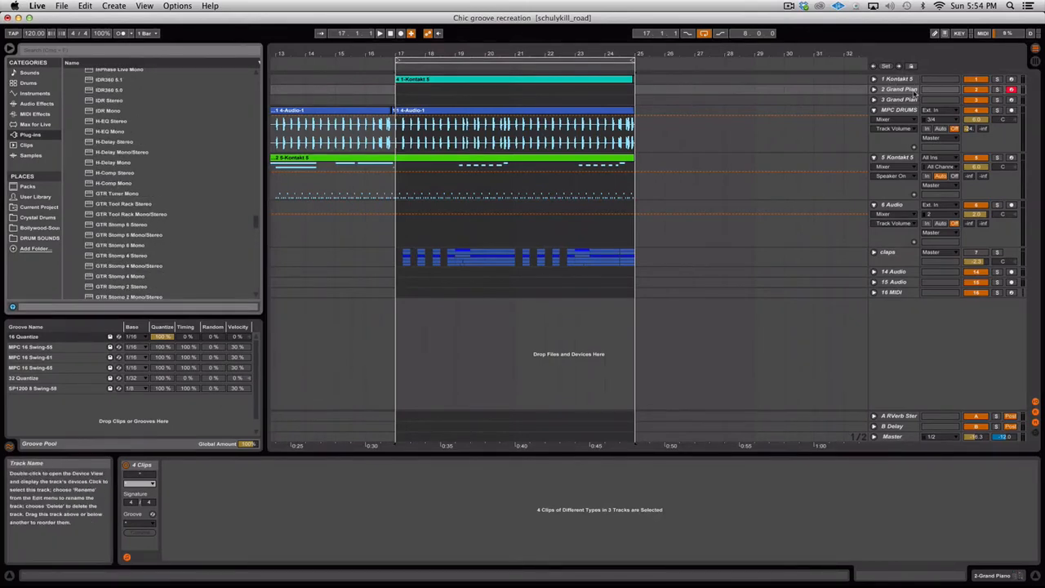
left_click(1016, 577)
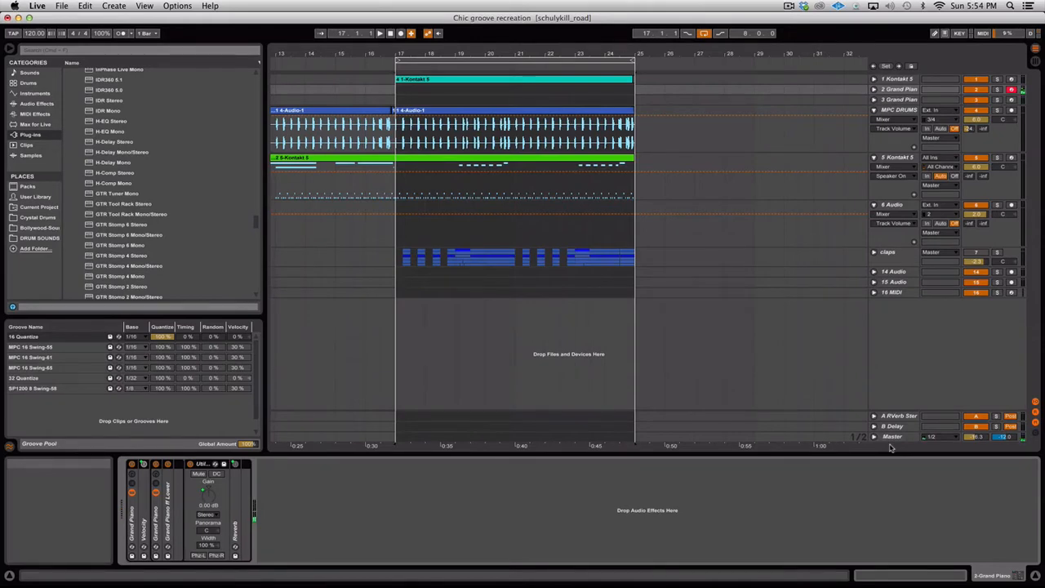
key("space")
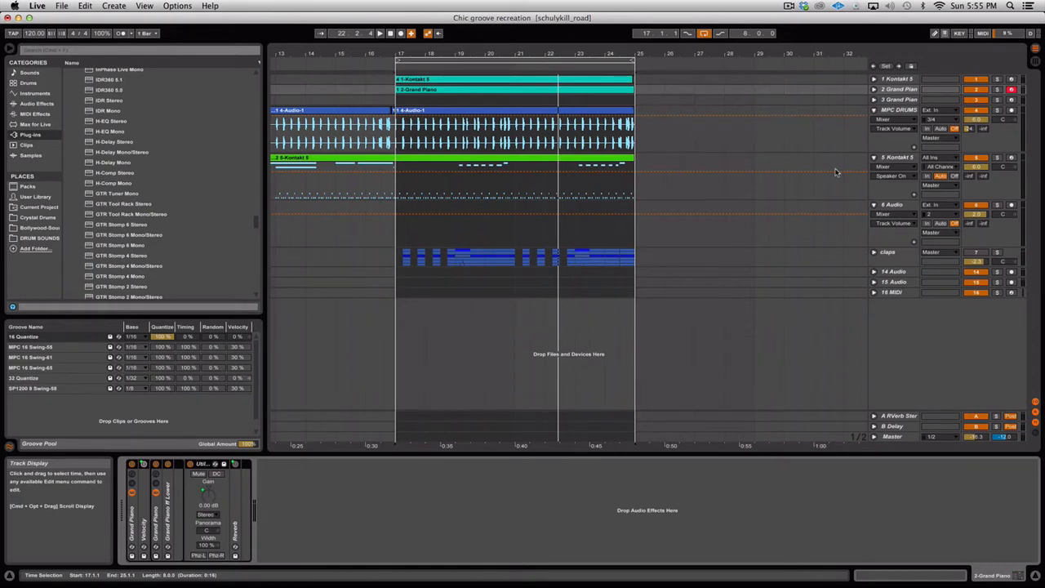
Arm track 3 Grand Piano and record a second piano part over the loop starting at bar 17
left_click(904, 100)
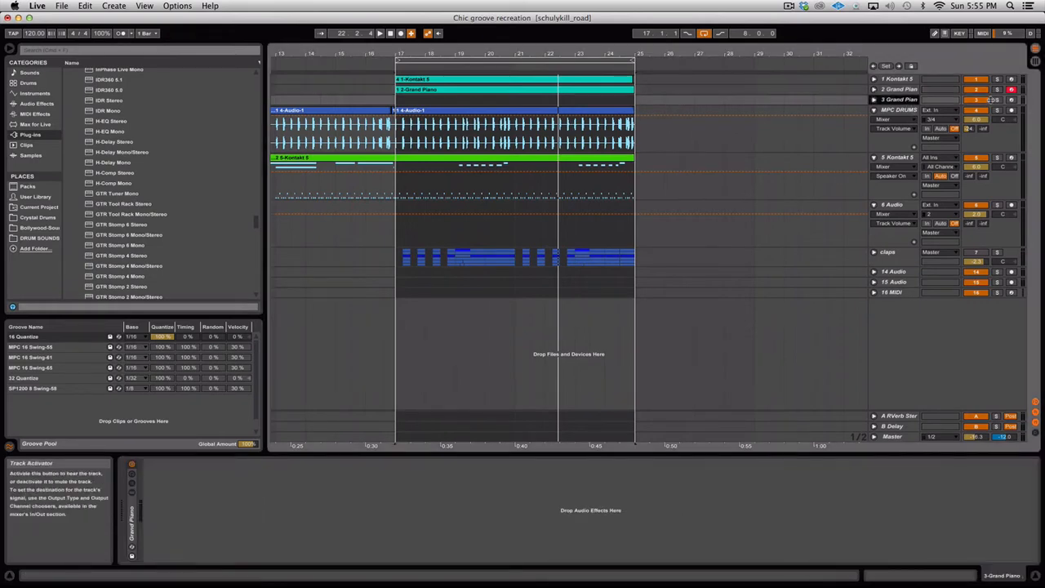
left_click(1011, 100)
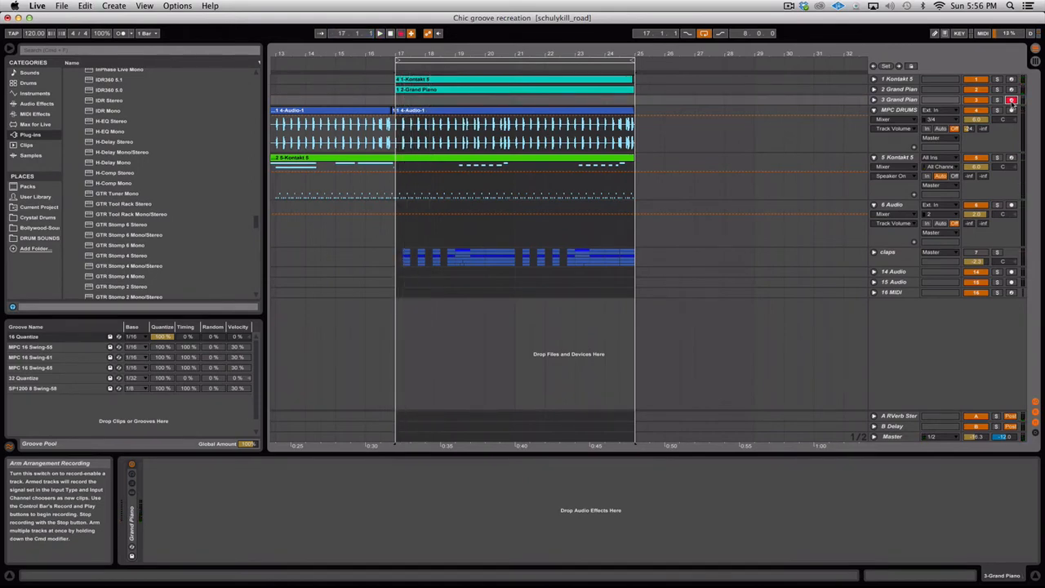
key("space")
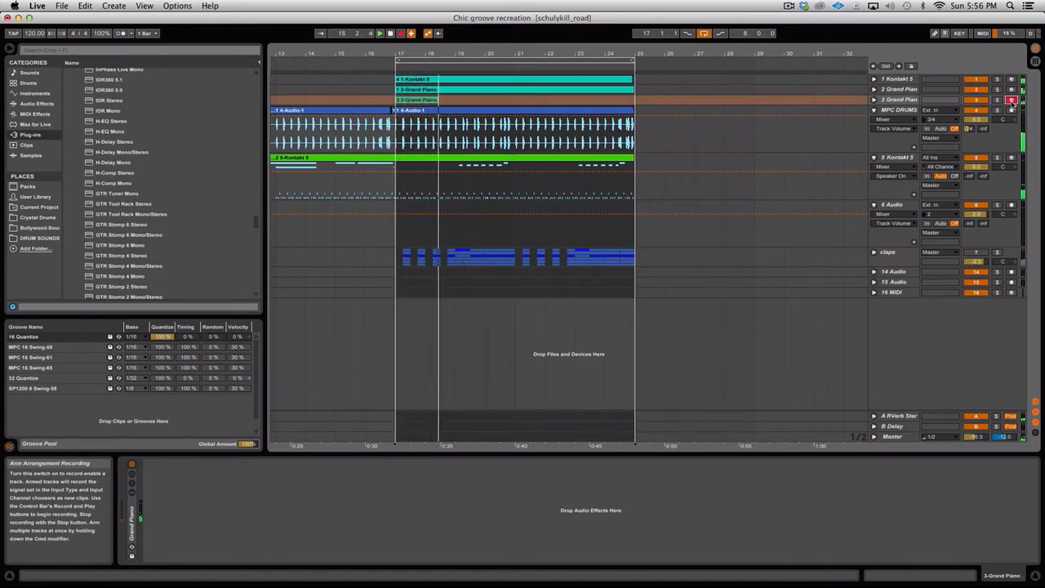
key("space")
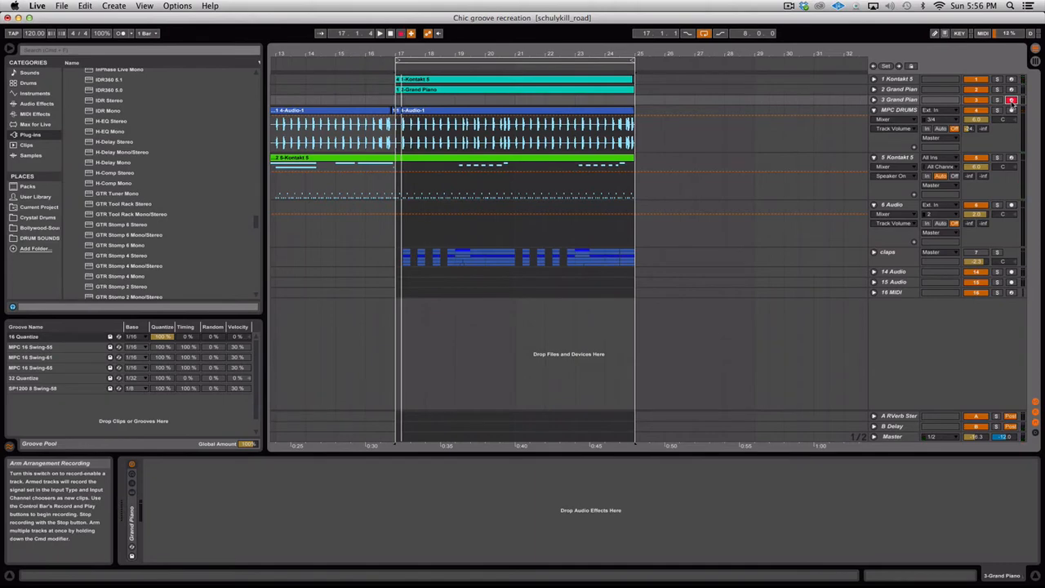
key("space")
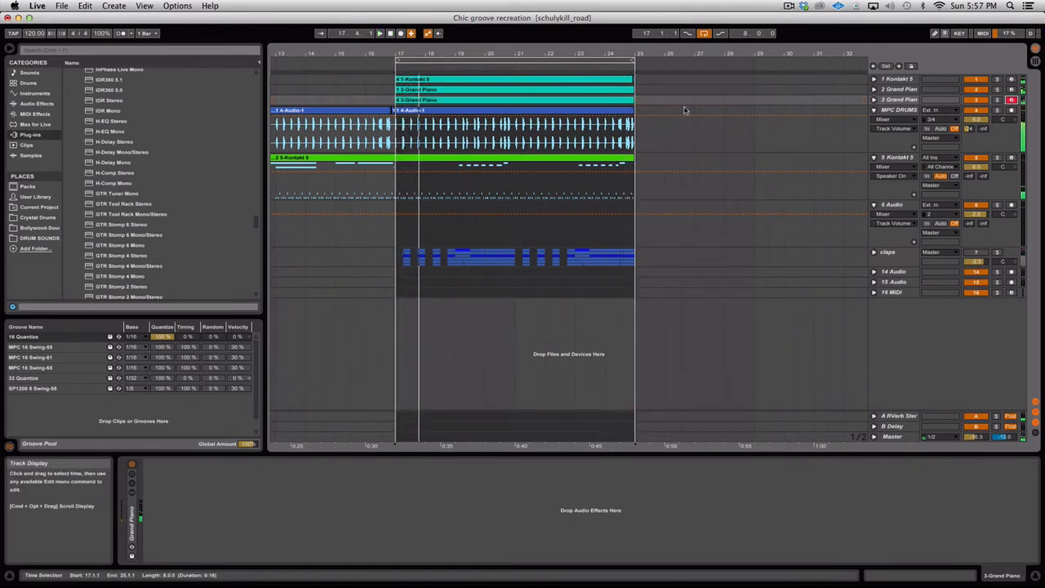
Trim the track 3 piano clip to end at bar 21 and duplicate it to fill the loop up to bar 25
left_click_drag(633, 99, 515, 100)
key("super+d")
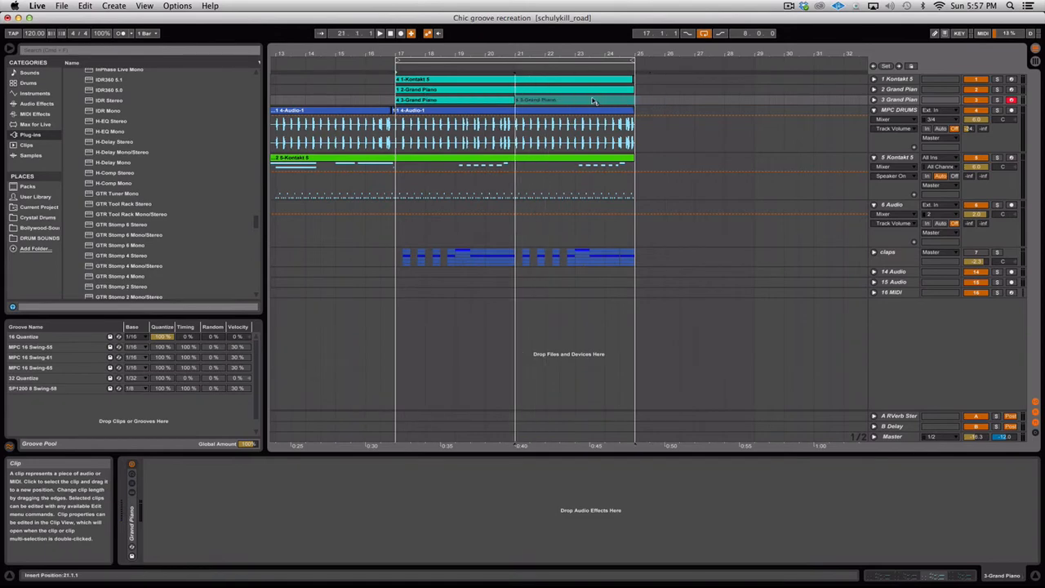
key("space")
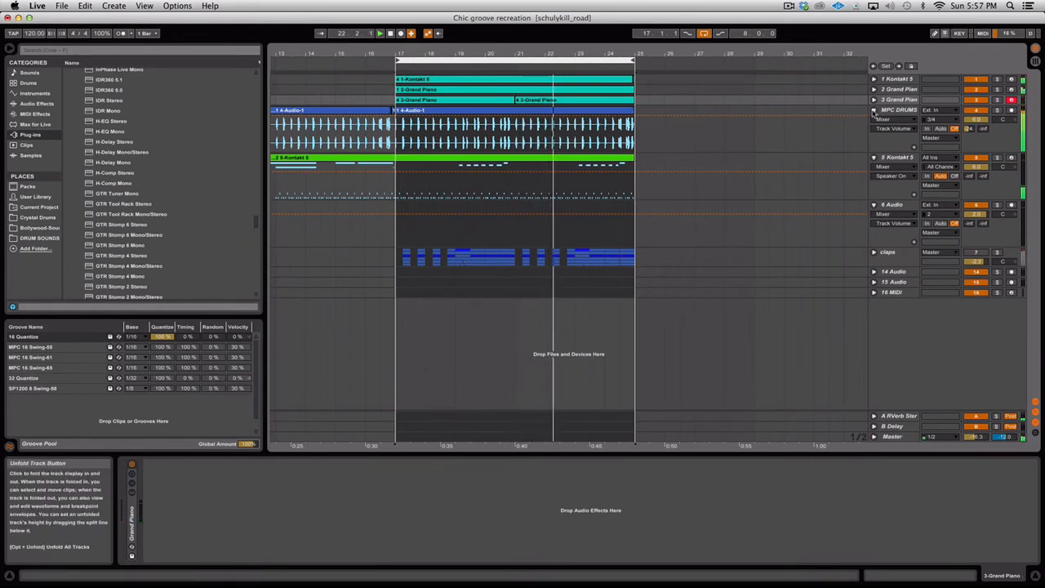
Fold the MPC DRUMS track, trim the track 1 Kontakt 5 bass clip to end at bar 21, and duplicate it up to bar 25
left_click(873, 111)
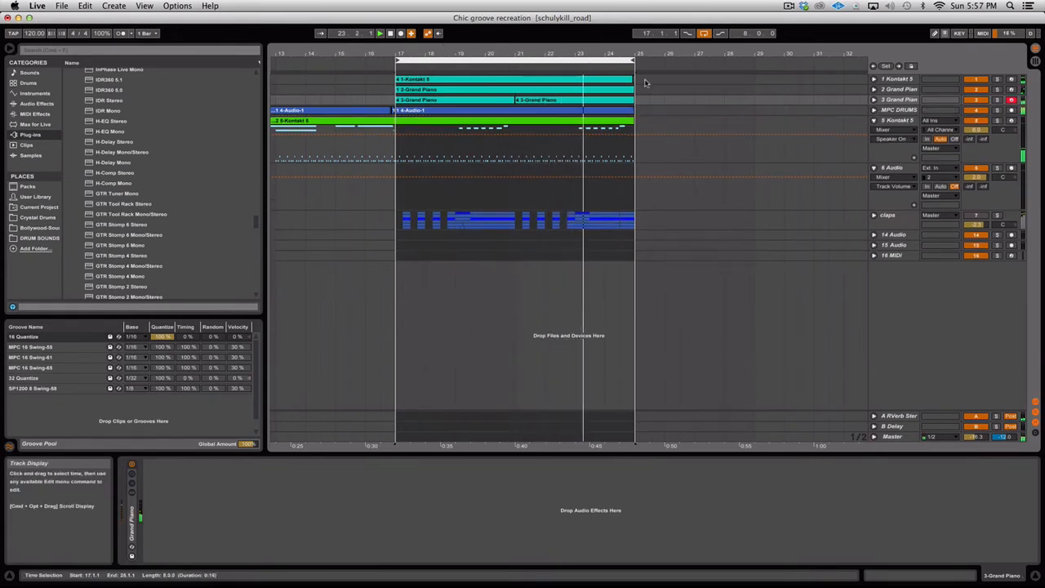
left_click(569, 79)
left_click_drag(568, 79, 518, 77)
key("Delete")
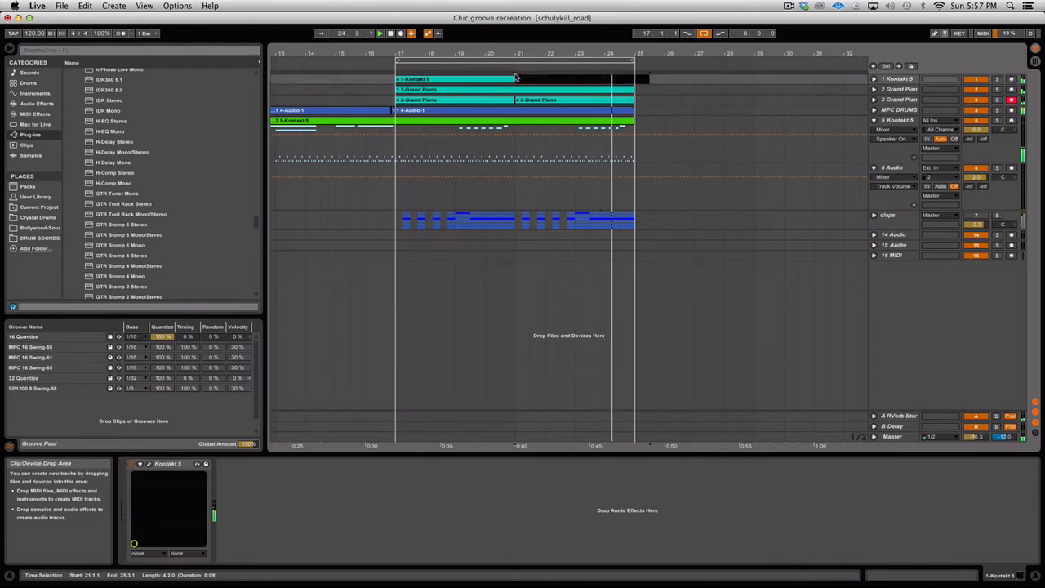
left_click(495, 80)
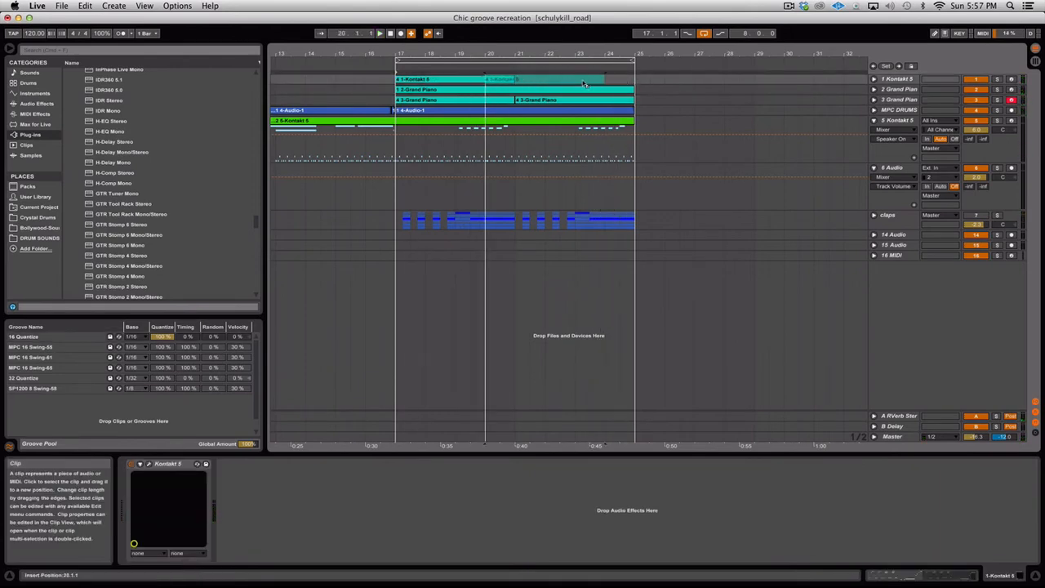
key("super+d")
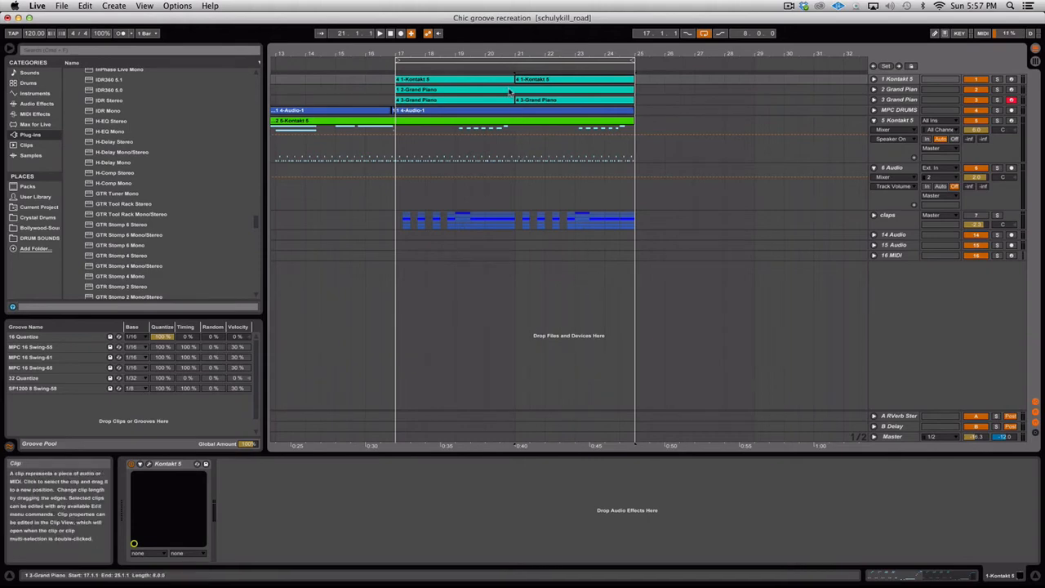
Play the loop from bar 17 to 25 and fold the 5 Kontakt 5 drum track
left_click(508, 60)
key("space")
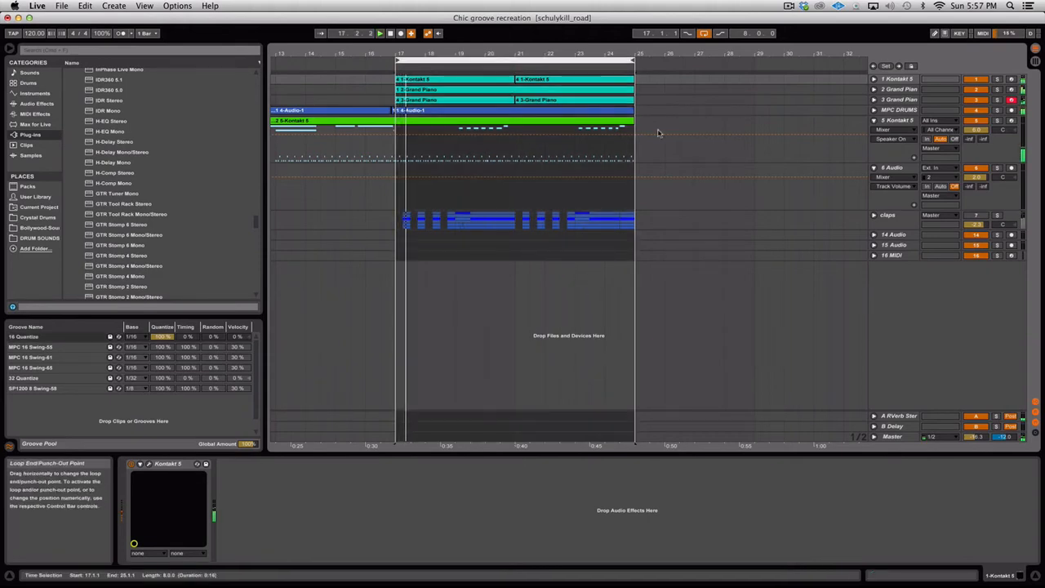
left_click(874, 121)
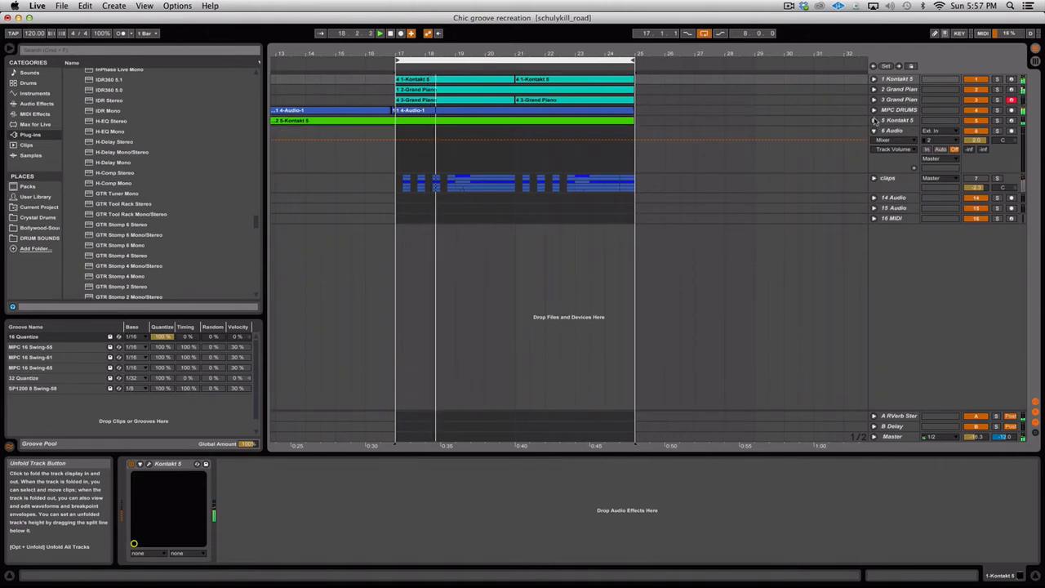
Unfold the claps group and all six clap tracks inside it to look over the layered clap clips
left_click(874, 178)
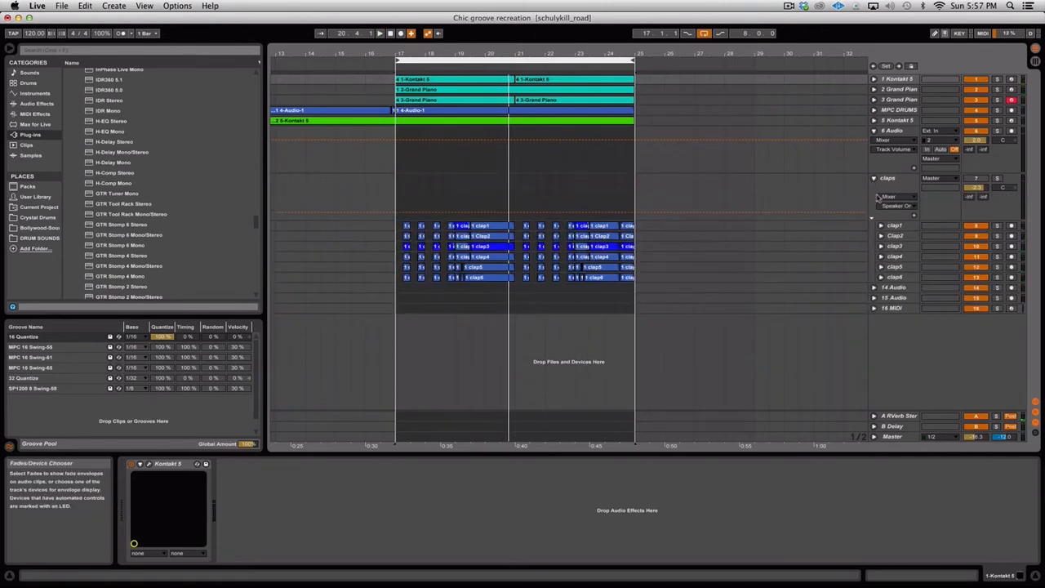
left_click(894, 226)
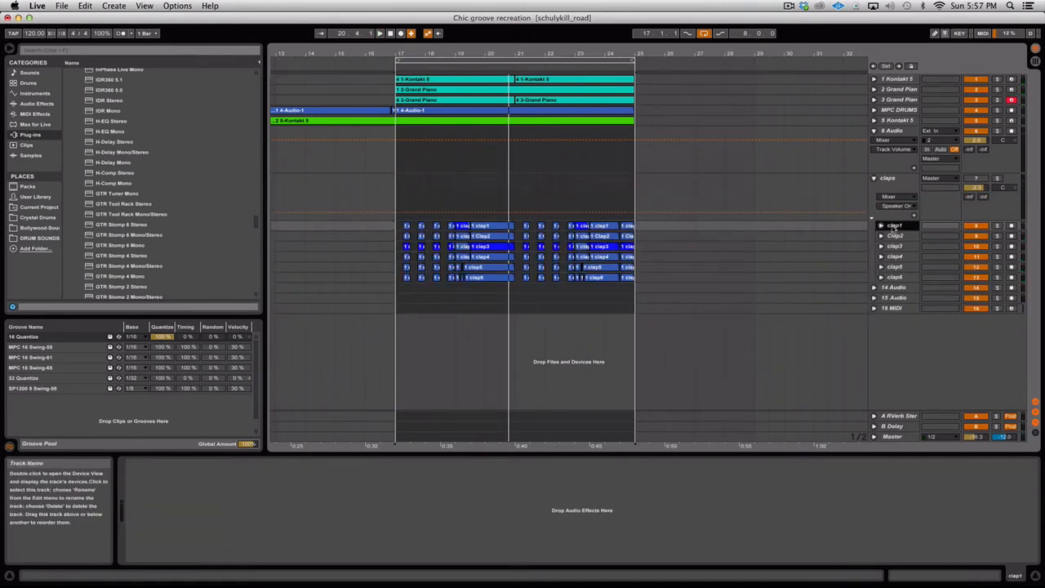
left_click(881, 226)
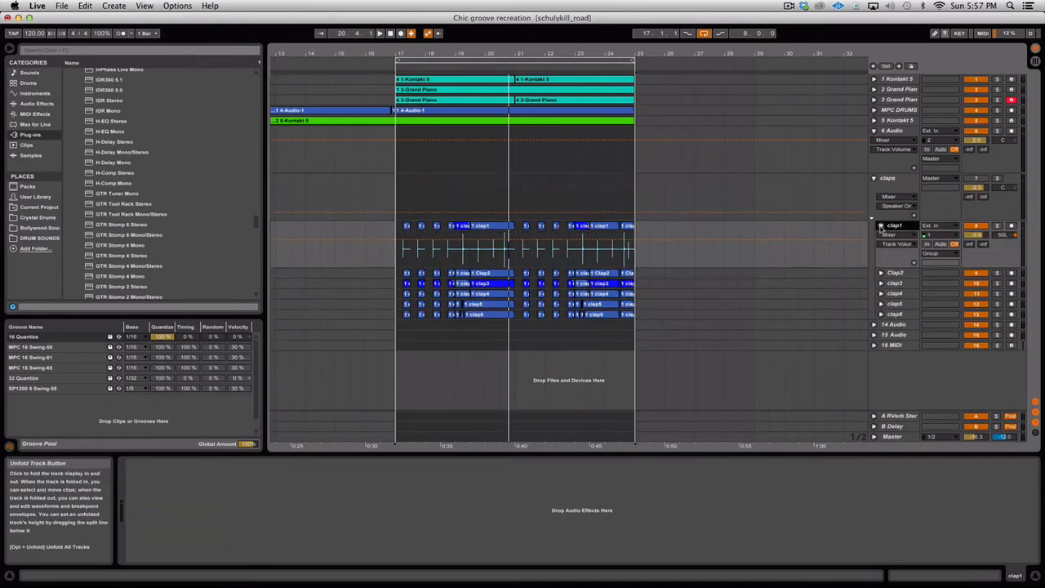
left_click(881, 273)
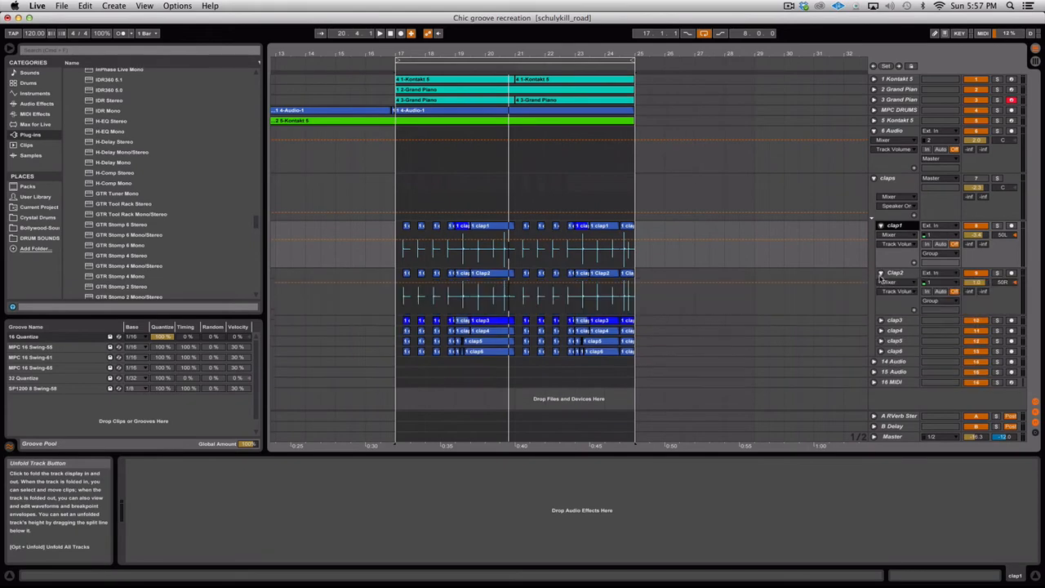
left_click(881, 320, "alt")
scroll(844, 270, "up", 1)
scroll(844, 270, "down", 3)
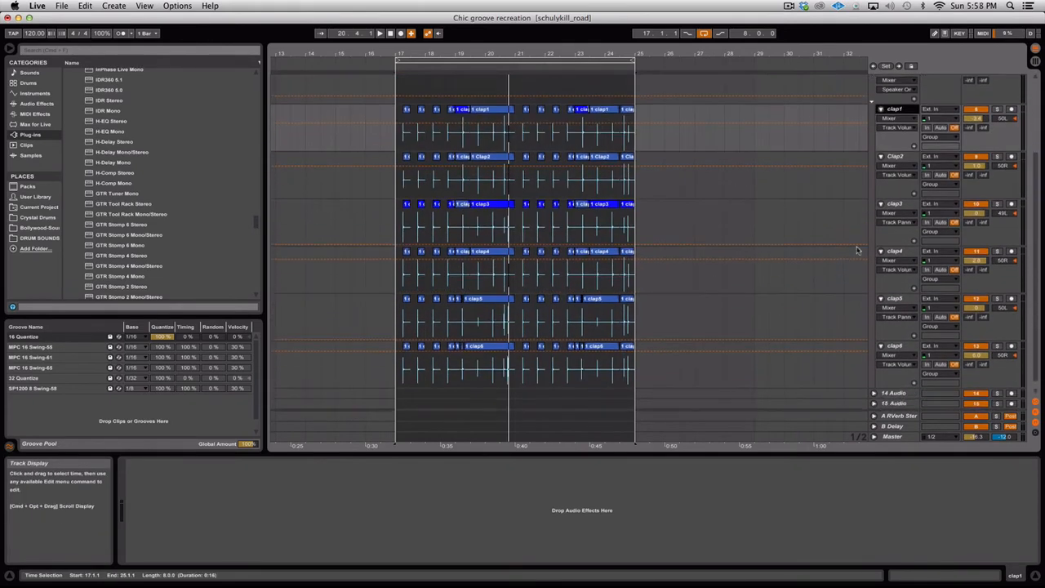
scroll(858, 250, "up", 2)
scroll(890, 224, "up", 2)
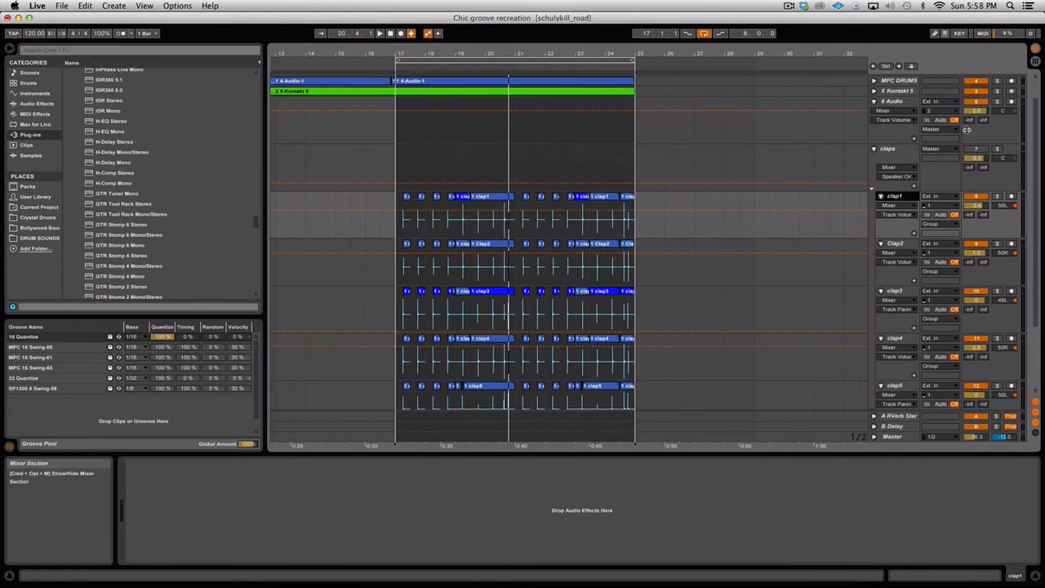
scroll(965, 129, "up", 1)
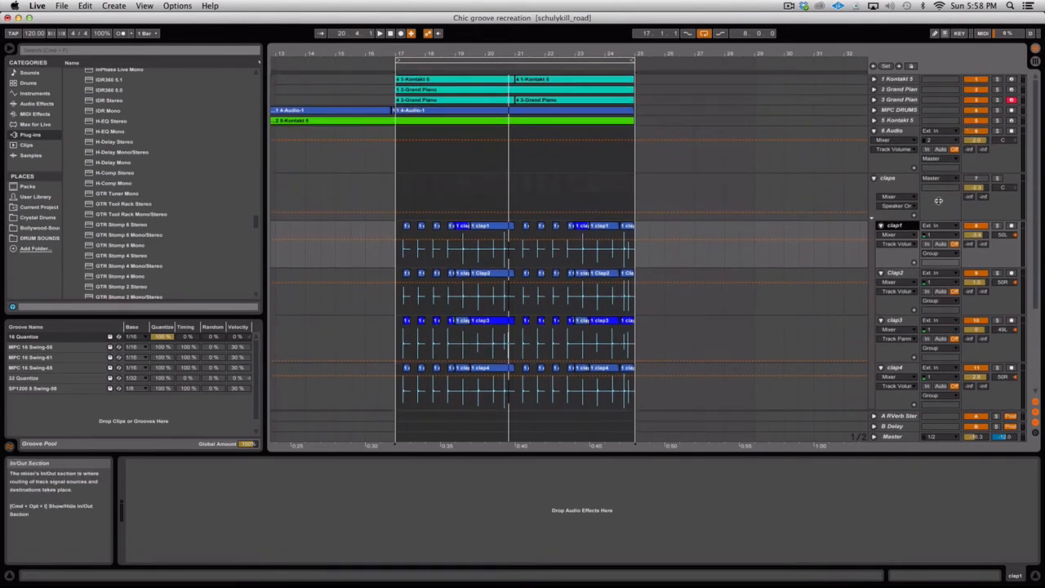
Activate the claps group and raise its volume to 6.0 dB while the loop plays
left_click(973, 178)
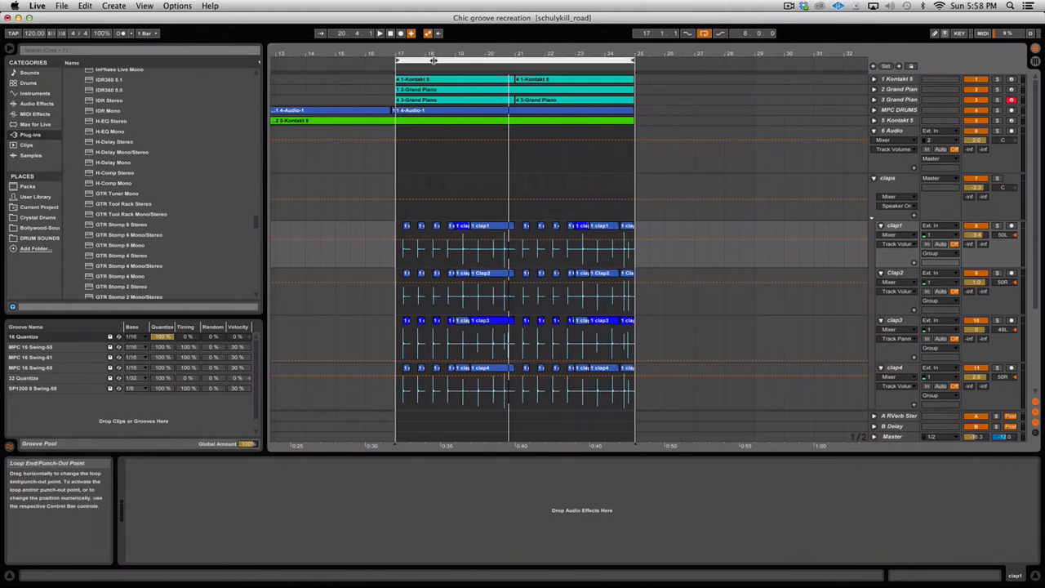
key("space")
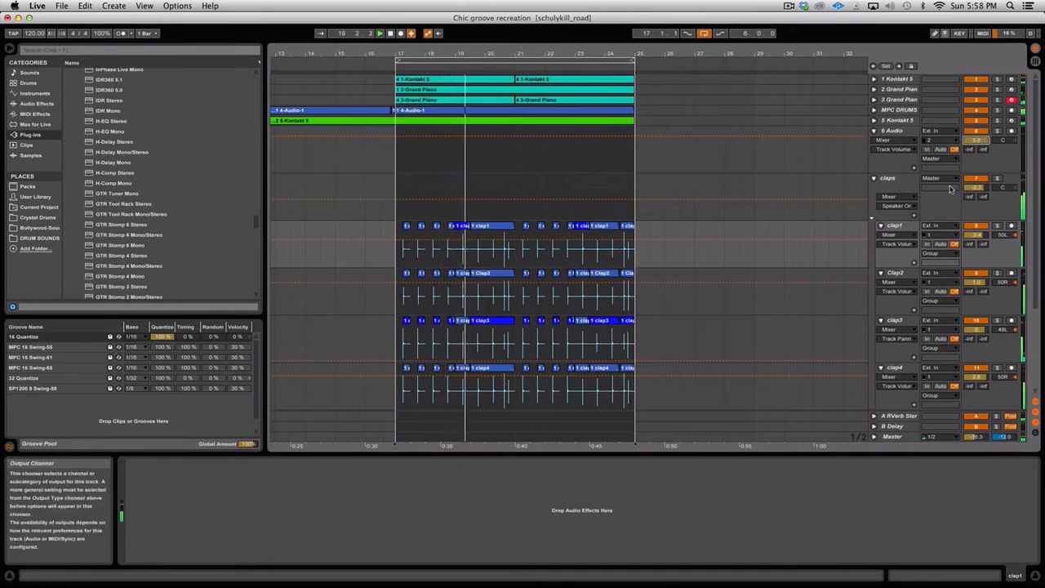
left_click_drag(976, 188, 976, 160)
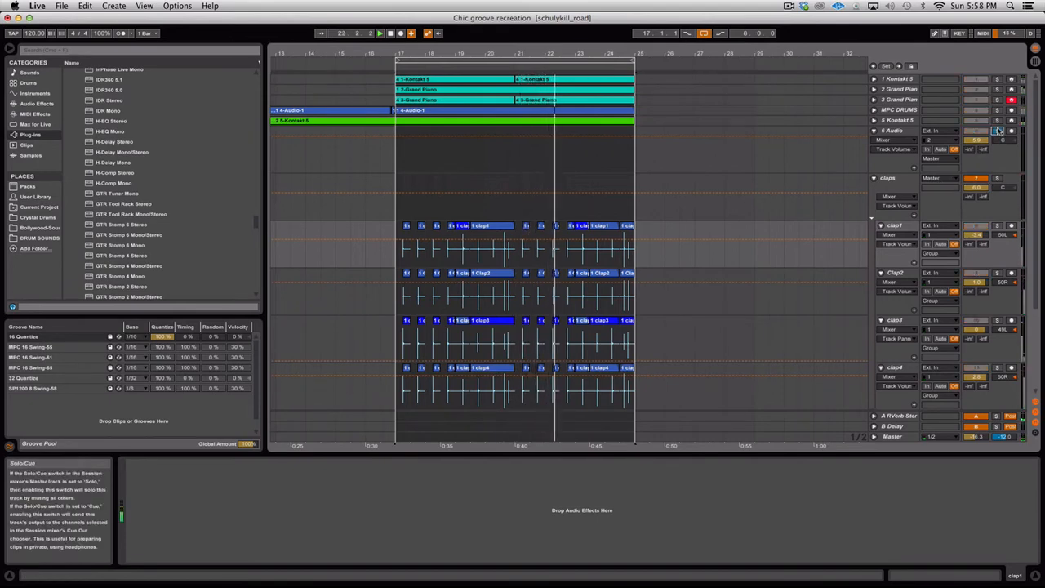
Solo the claps group to audition it and look over its individual clap tracks
left_click(998, 178)
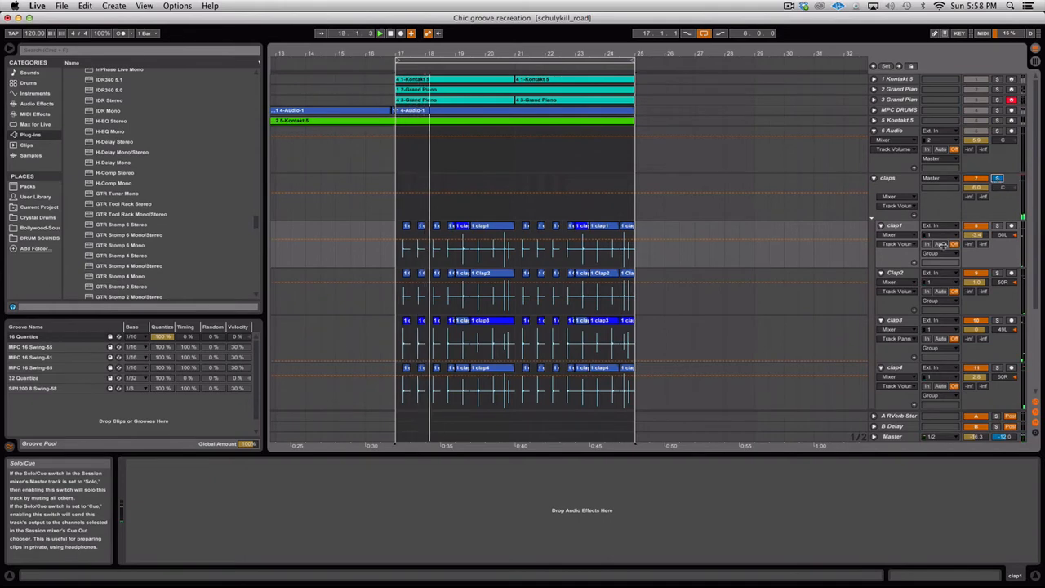
scroll(826, 261, "down", 5)
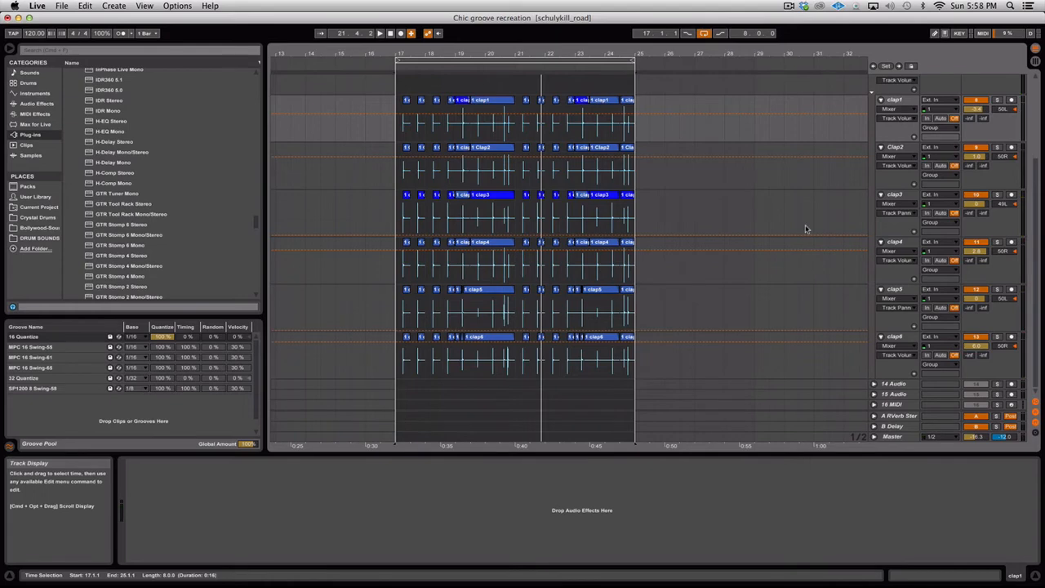
scroll(805, 224, "up", 5)
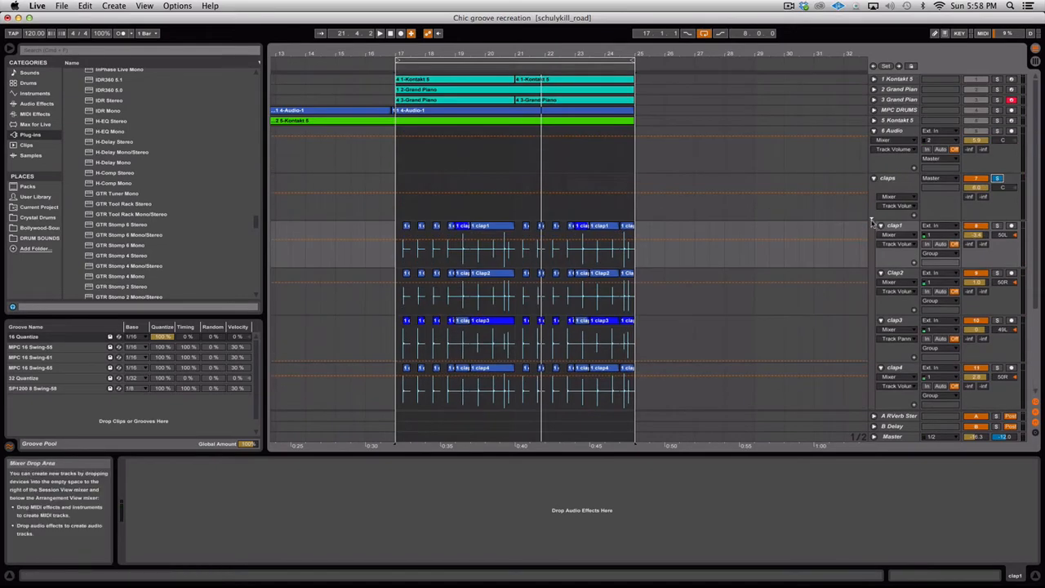
Fold the claps group and play the loop from bar 17 with all tracks audible
left_click(873, 178)
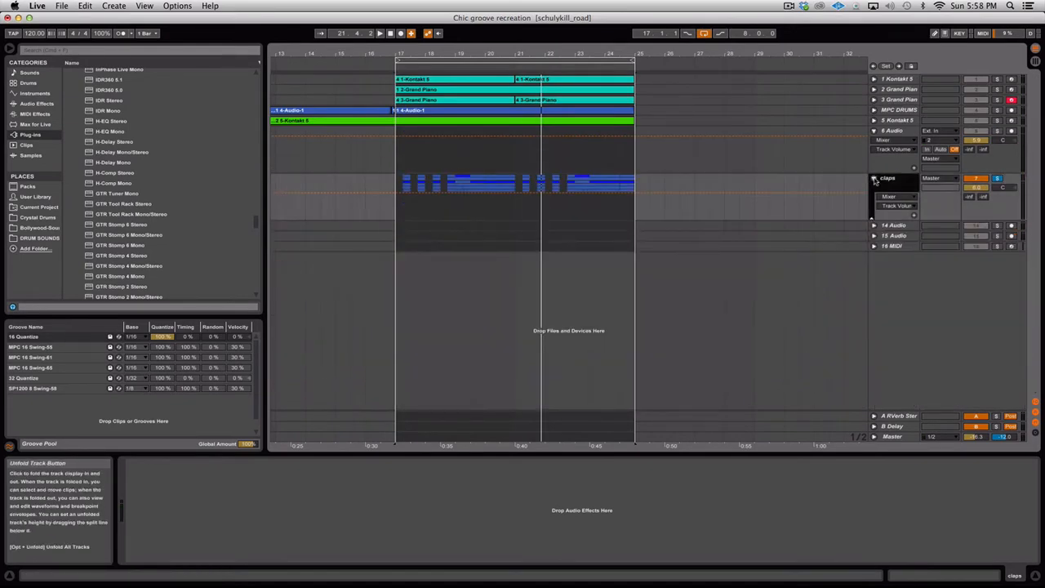
left_click(495, 57)
key("space")
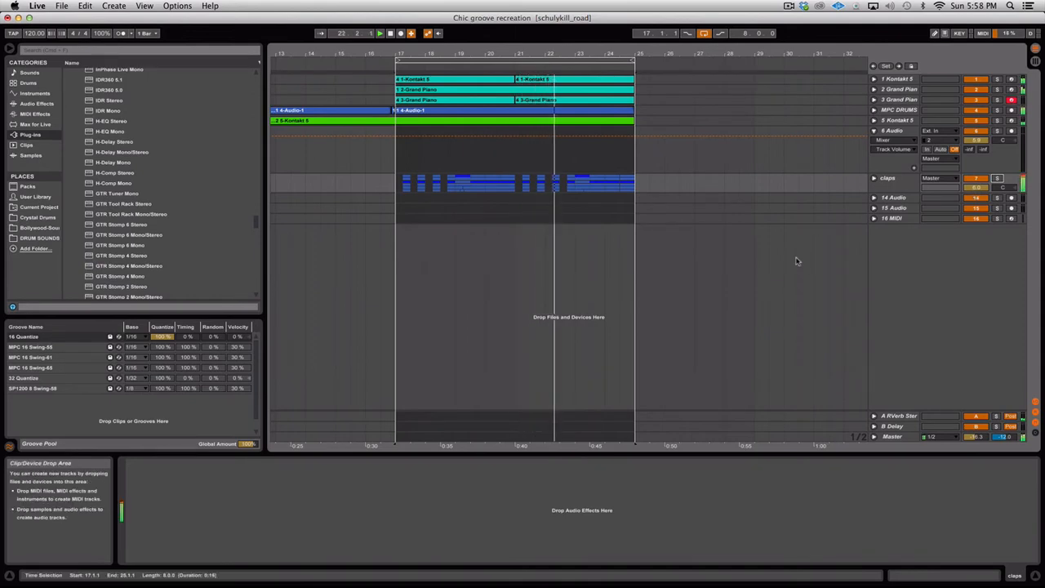
Inspect the devices on the 2 Grand Piano, MPC DRUMS and 5 Kontakt 5 tracks, closing the Kontakt window
left_click(905, 90)
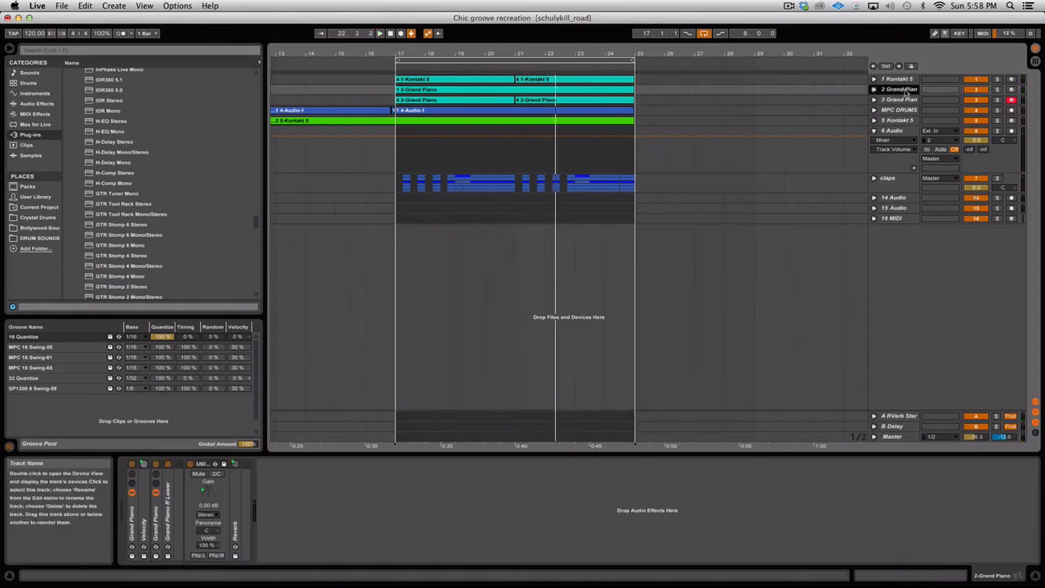
left_click(907, 109)
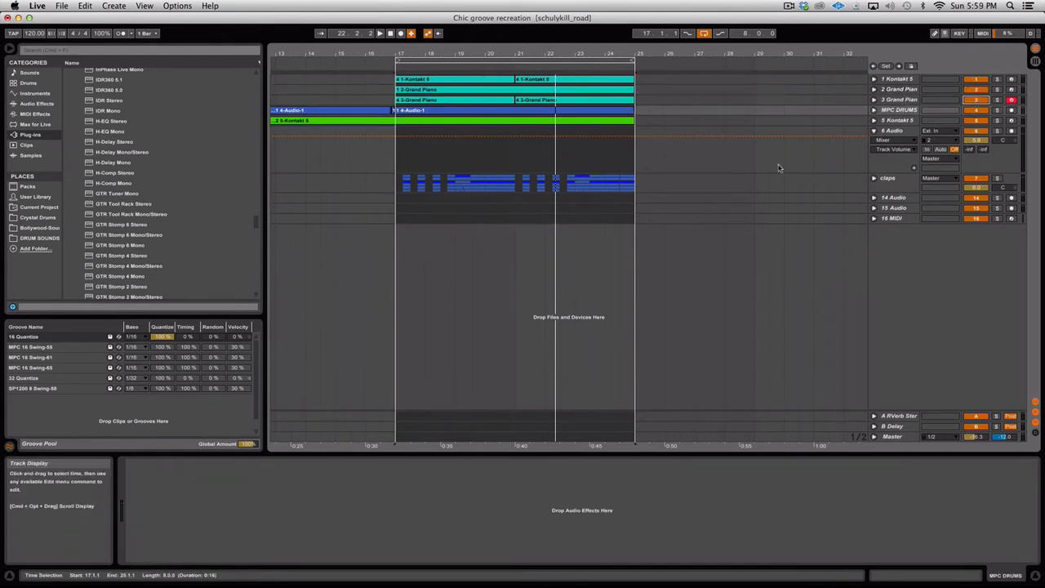
left_click(896, 120)
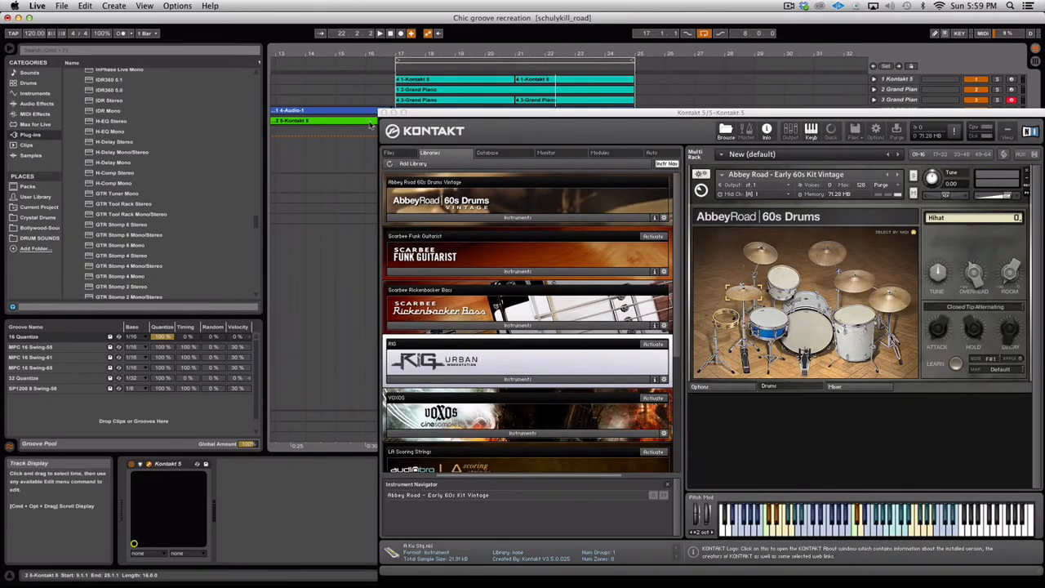
left_click(384, 113)
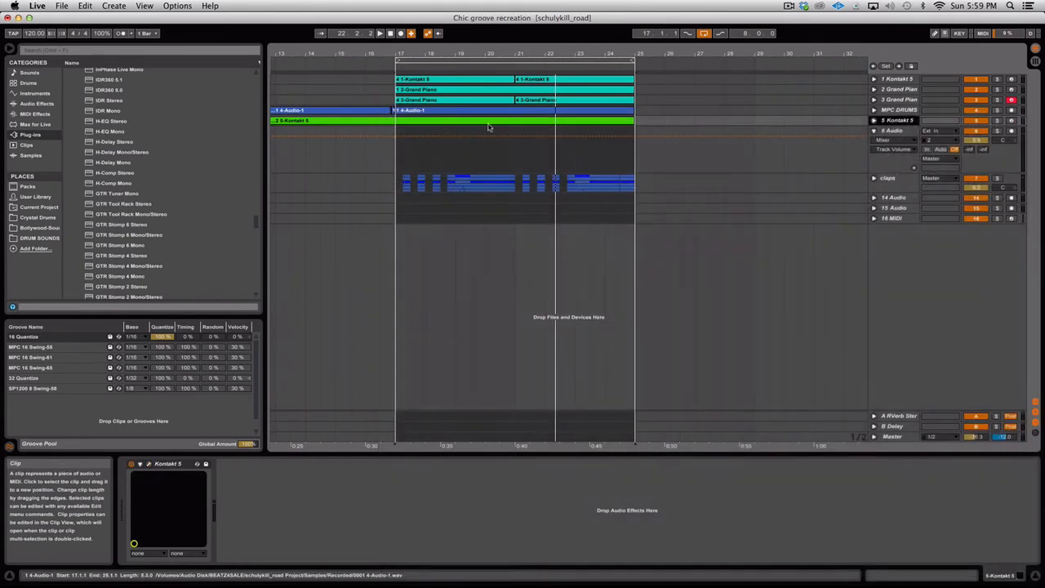
Load Kontakt 5 from the Native Instruments Audio Units plug-ins onto track 16 MIDI
left_click(925, 221)
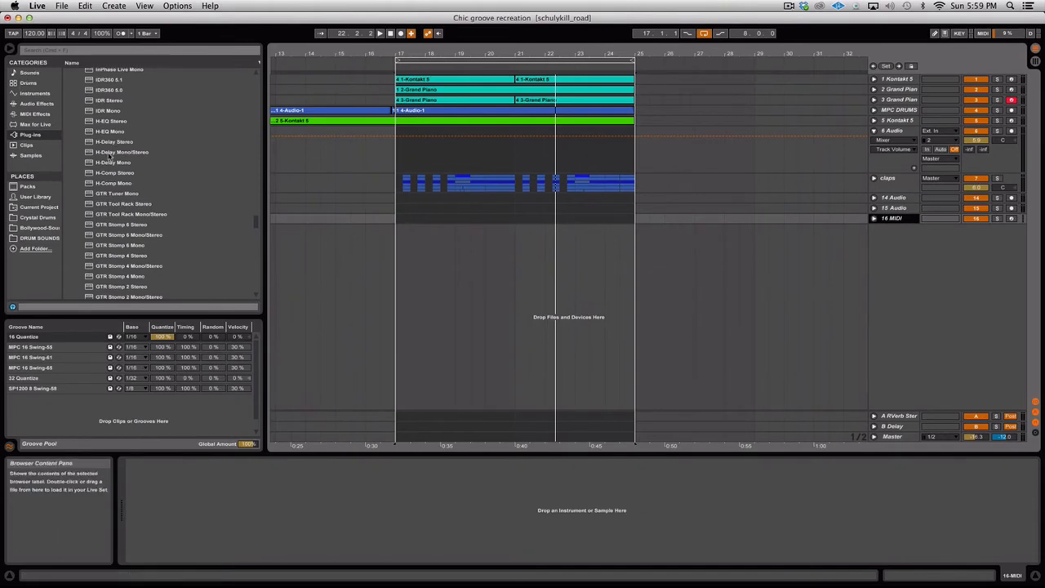
scroll(88, 155, "down", 15)
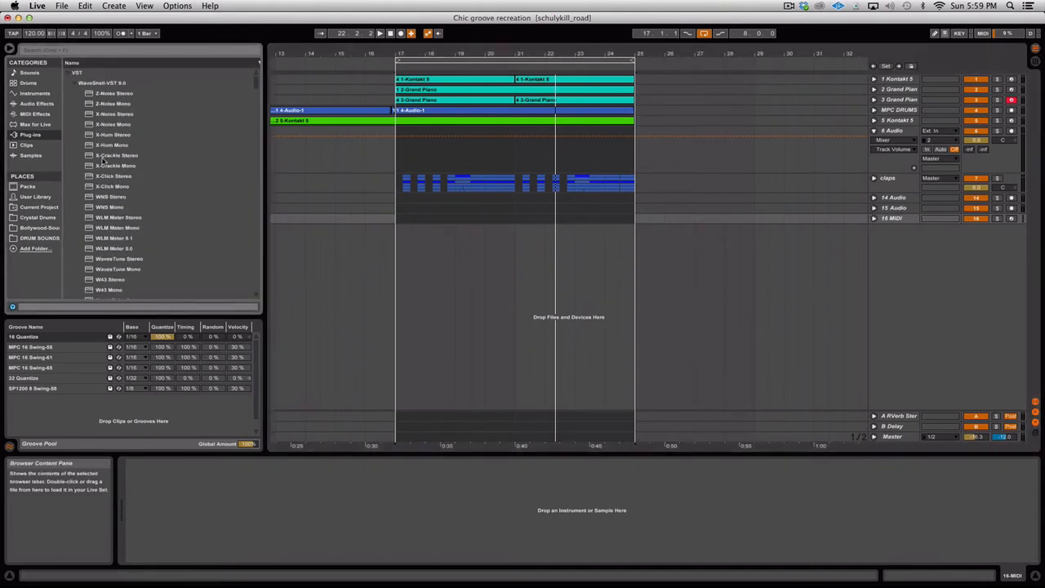
left_click(74, 83)
left_click(67, 72)
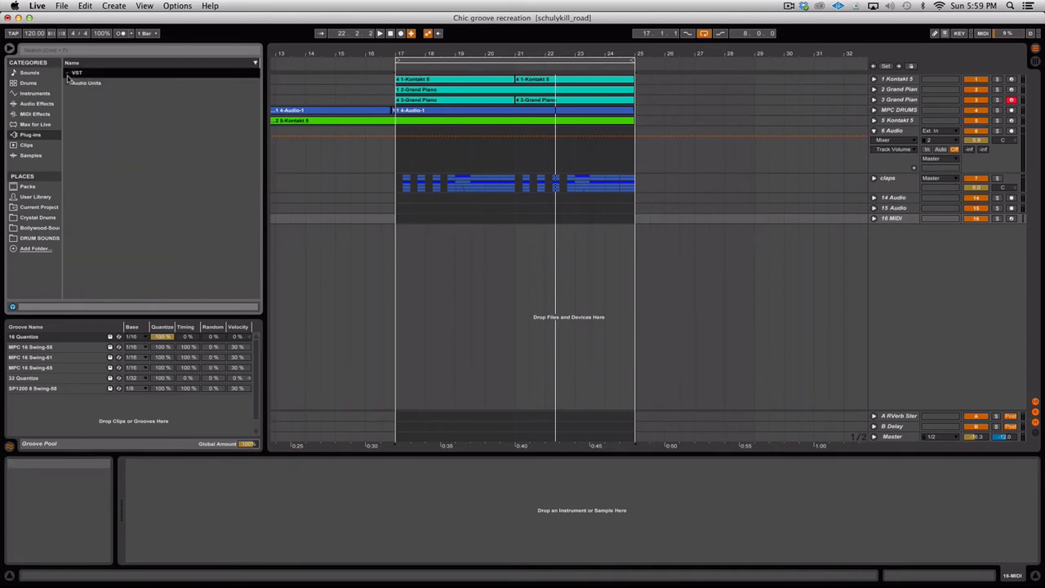
left_click(66, 83)
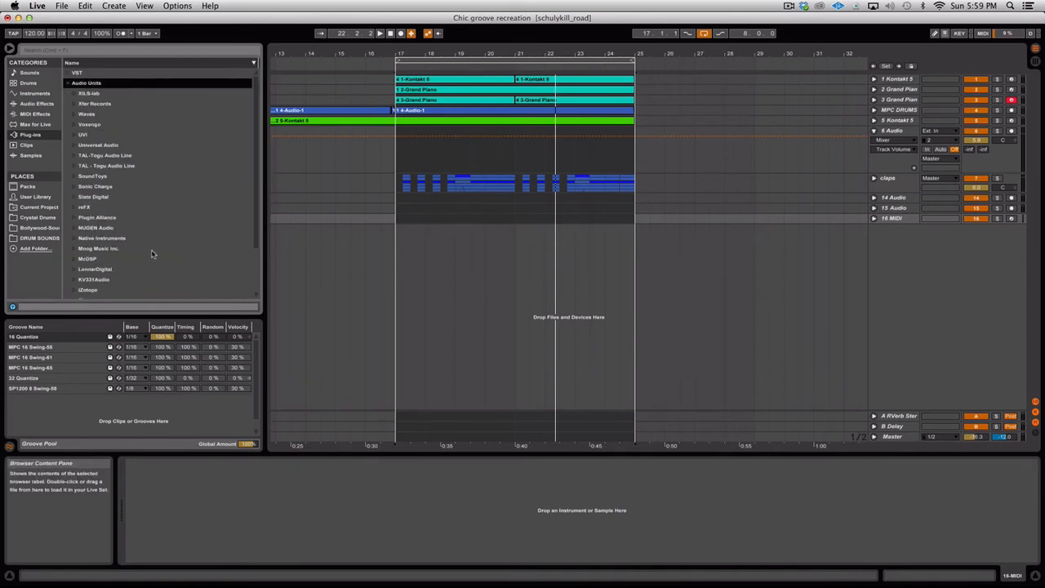
left_click(73, 238)
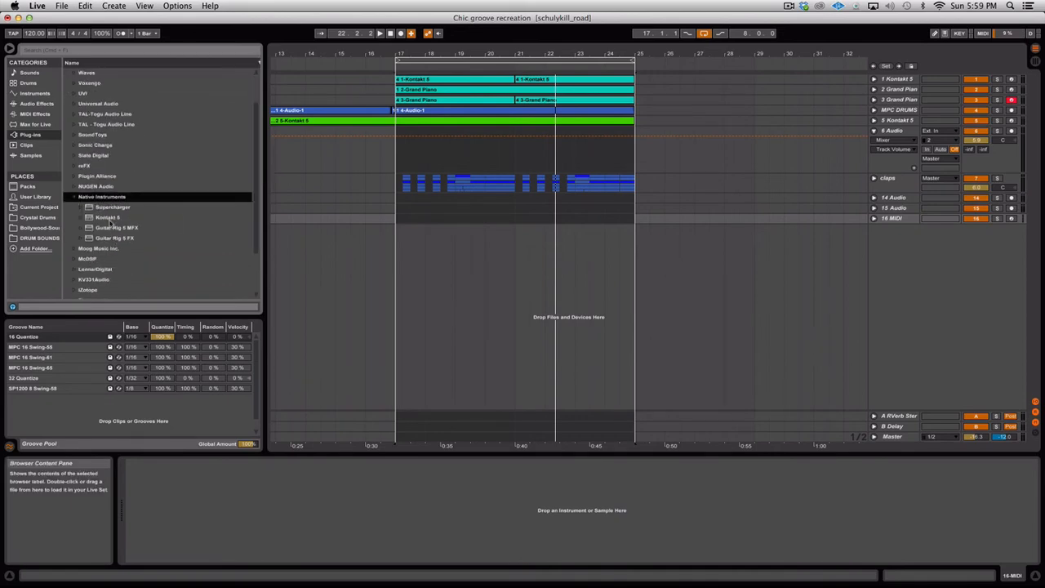
left_click(109, 219)
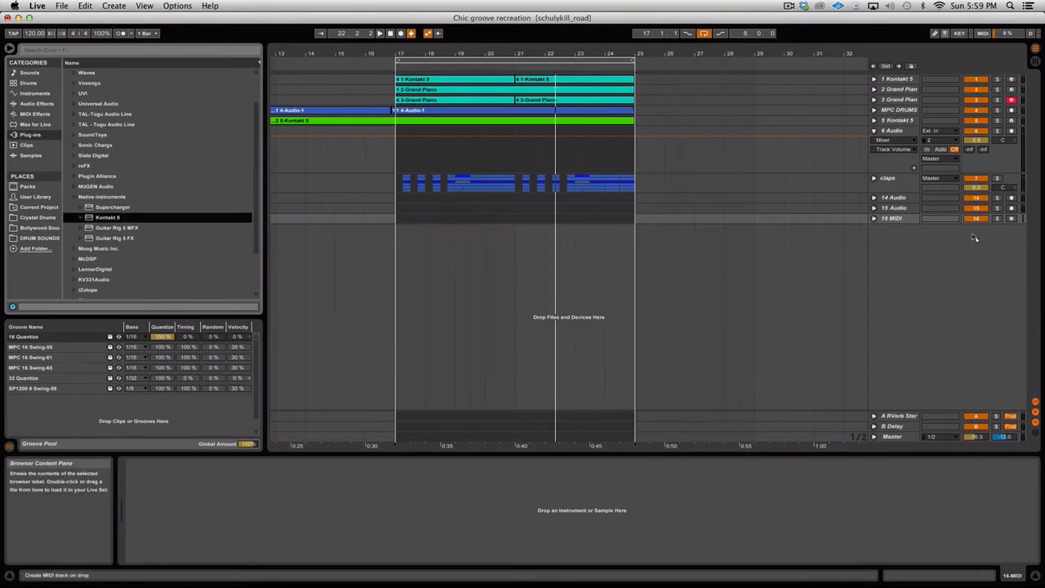
left_click_drag(109, 218, 898, 222)
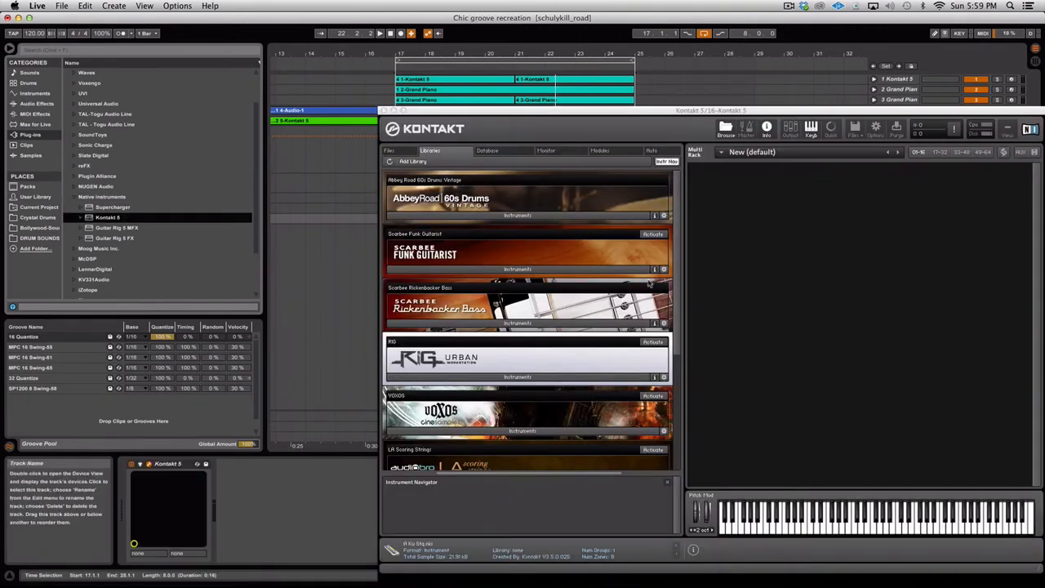
Load the Scarbee Funk Guitarist instrument into Kontakt's rack and move the plug-in window so it is fully visible
left_click(493, 271)
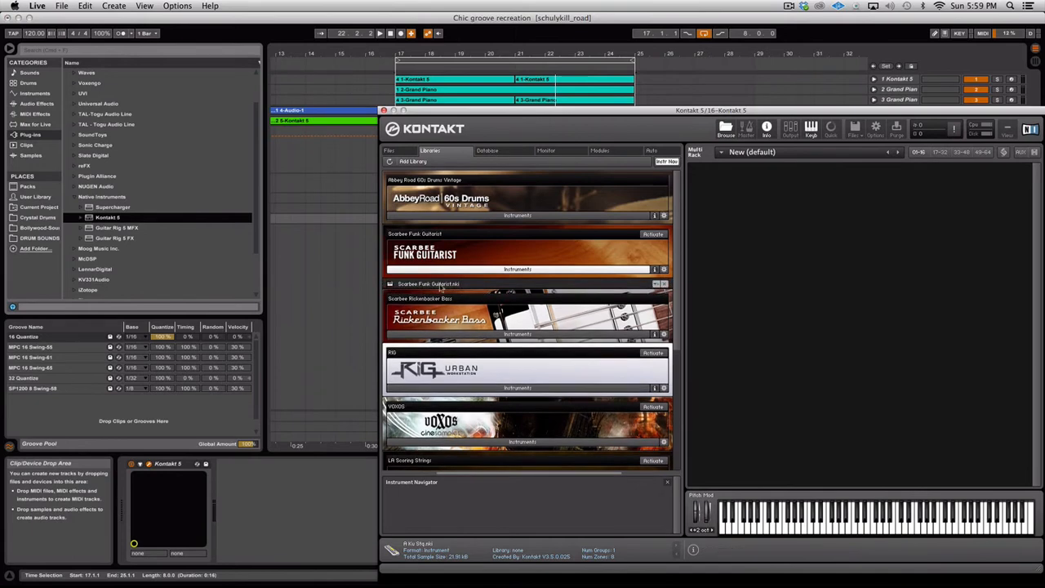
left_click_drag(442, 285, 756, 270)
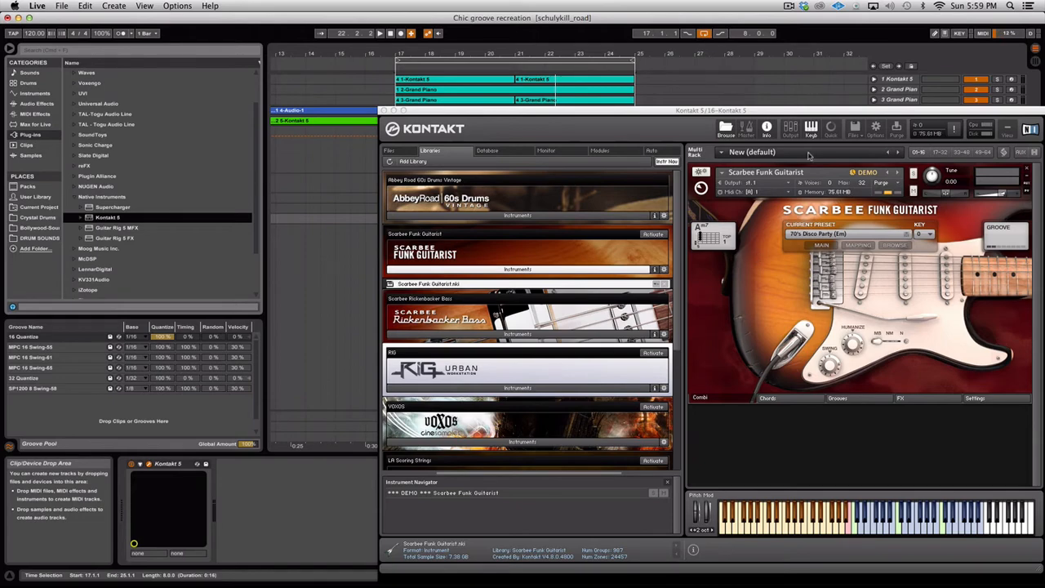
left_click_drag(780, 110, 696, 92)
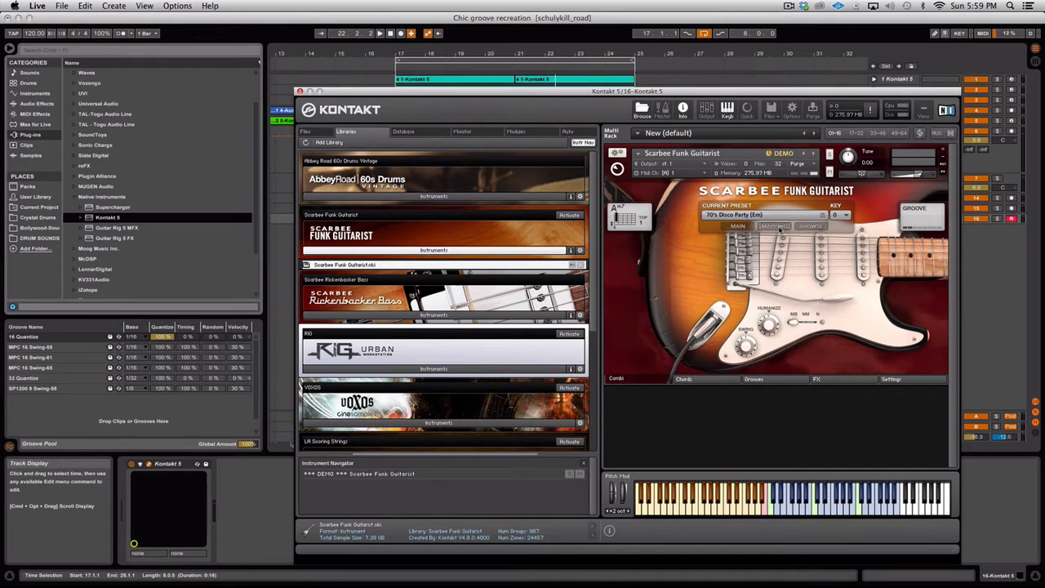
Show the Funk Guitarist key mappings, filter the chord mapping presets to user, and open the chord map's MIDI recording page
left_click(776, 226)
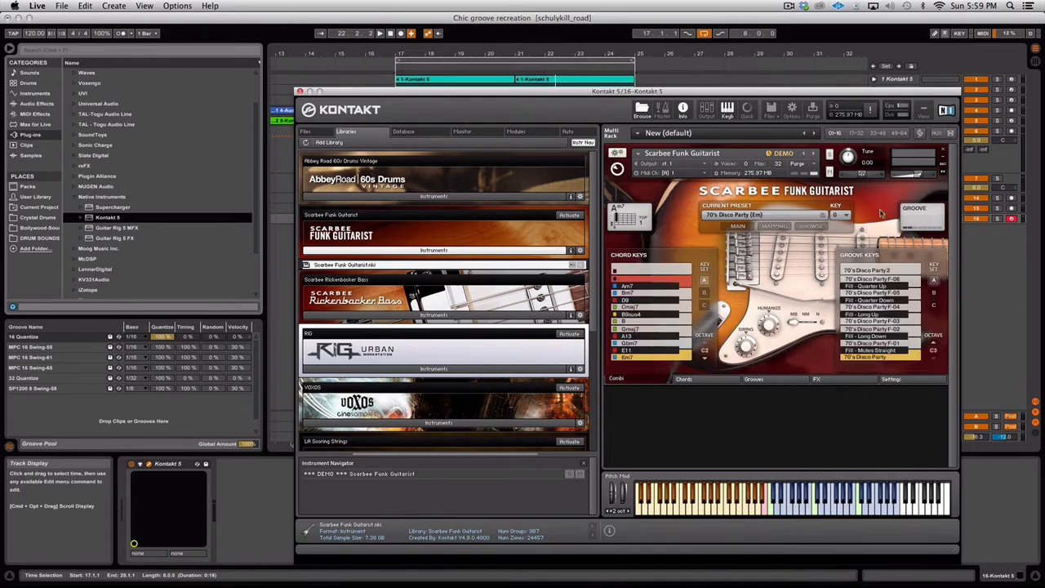
left_click(721, 380)
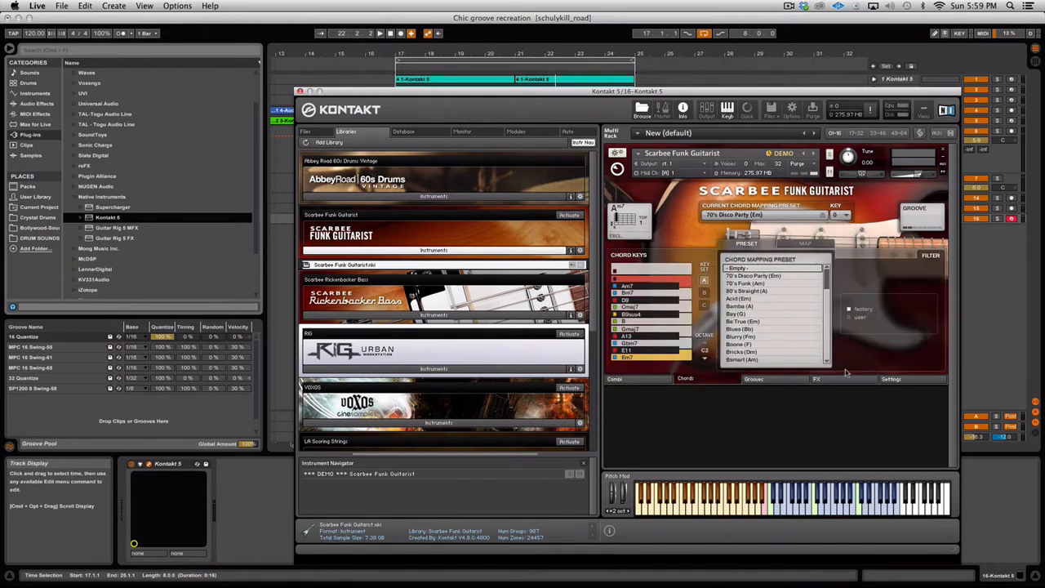
left_click(851, 317)
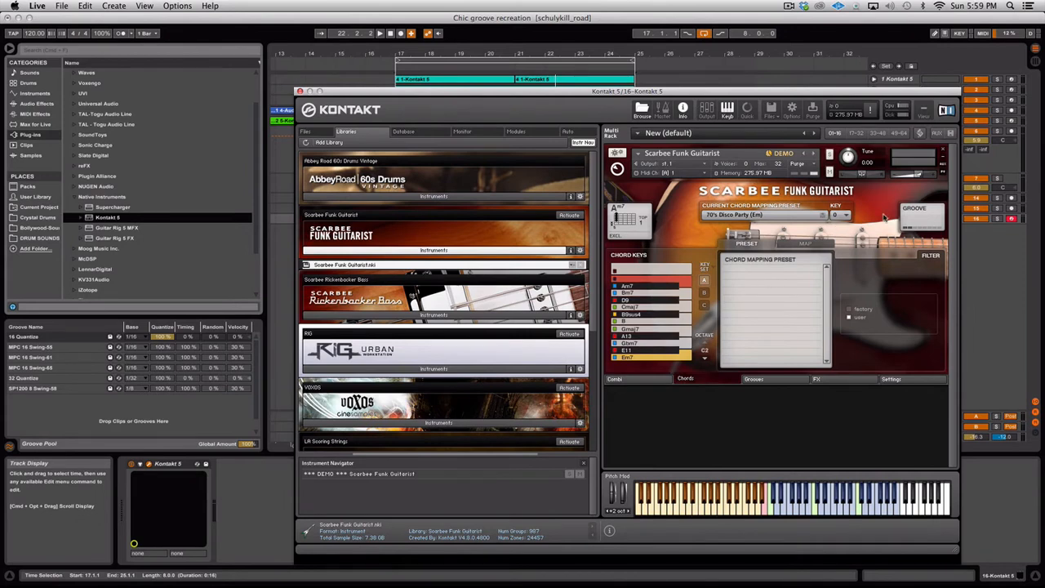
left_click(821, 245)
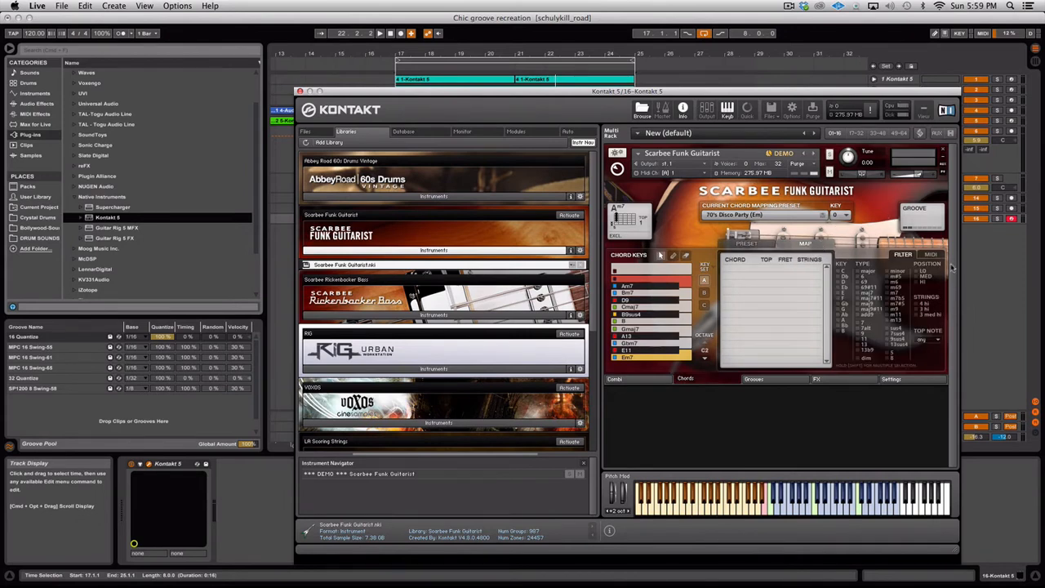
left_click(931, 254)
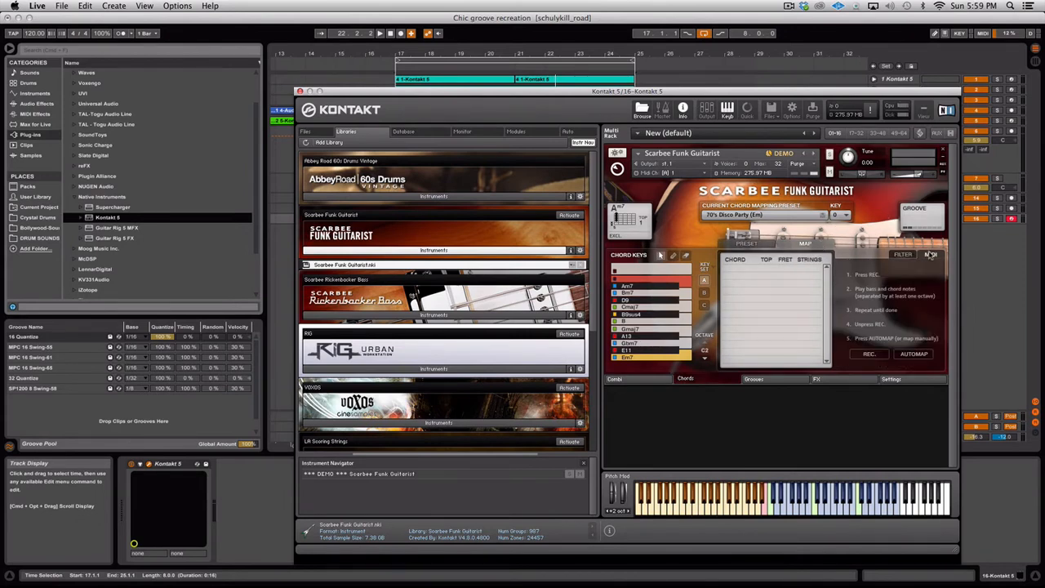
Record the chords Em, Gadd9, Gbm#5 and Am7 by MIDI, automap them to the chord keys, and return to the Combi page
left_click(884, 353)
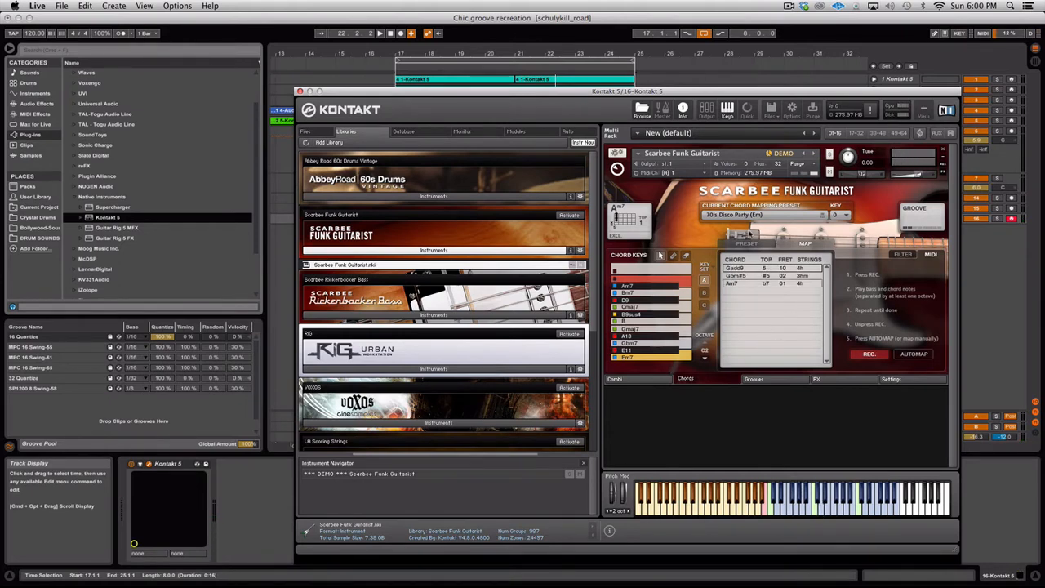
left_click(870, 355)
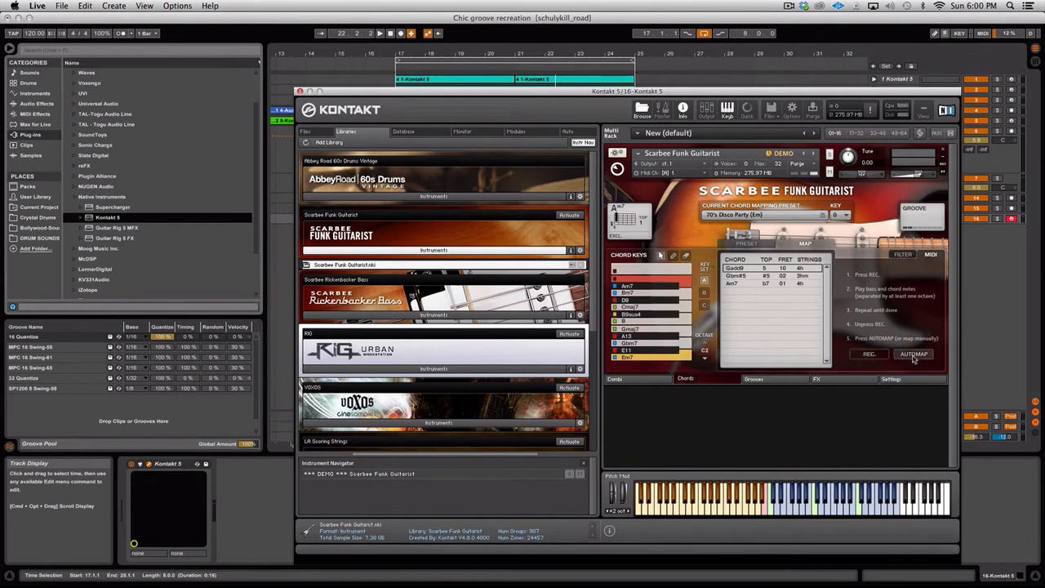
left_click(913, 354)
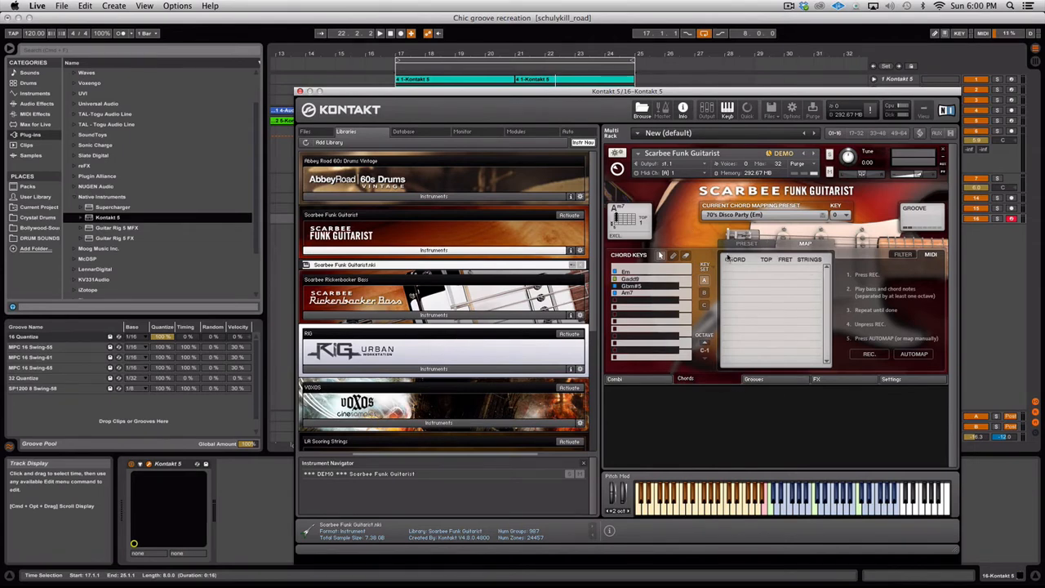
left_click(645, 379)
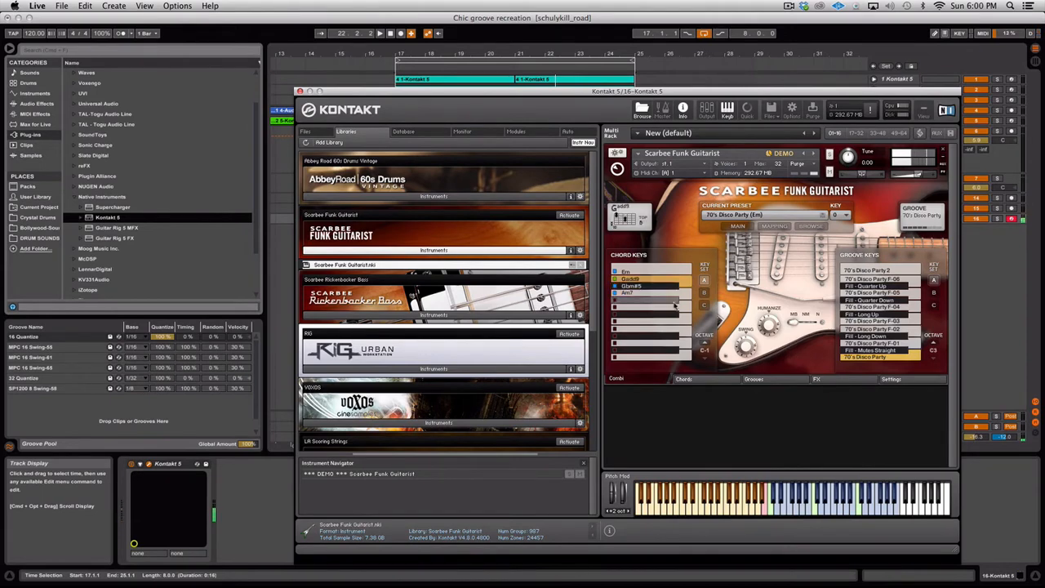
Try recording a guitar take on track 16 Kontakt 5 with the plug-in window moved clear of the tracks, and undo the recorded clips
left_click_drag(357, 96, 390, 263)
key("space")
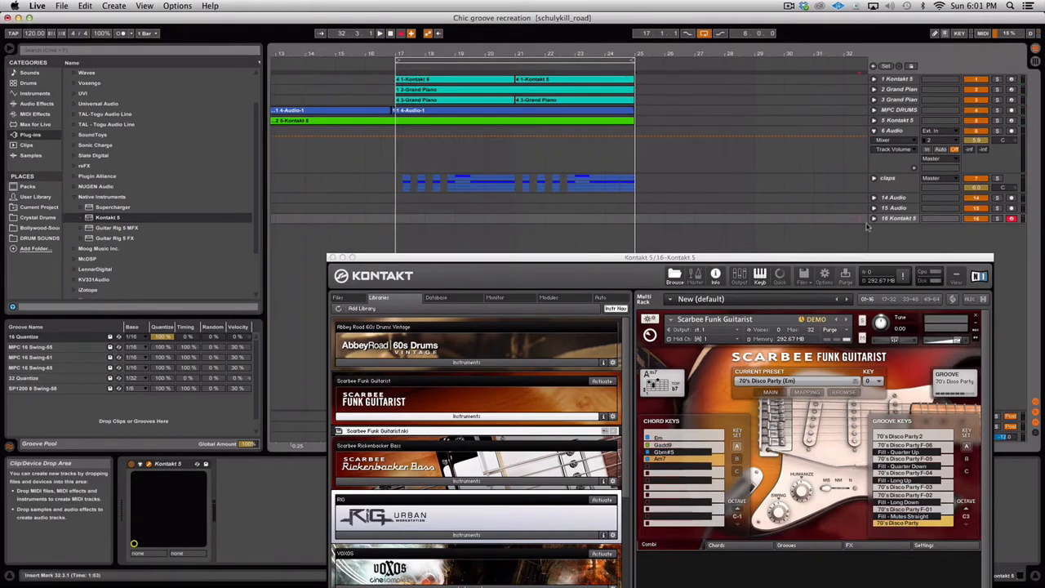
left_click(859, 248)
left_click(580, 209)
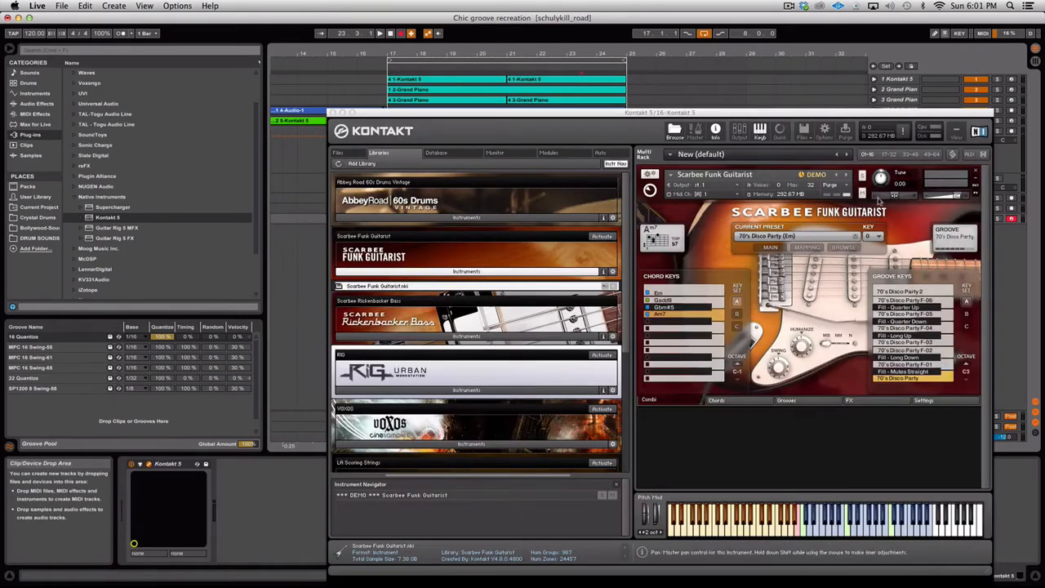
left_click_drag(636, 114, 629, 18)
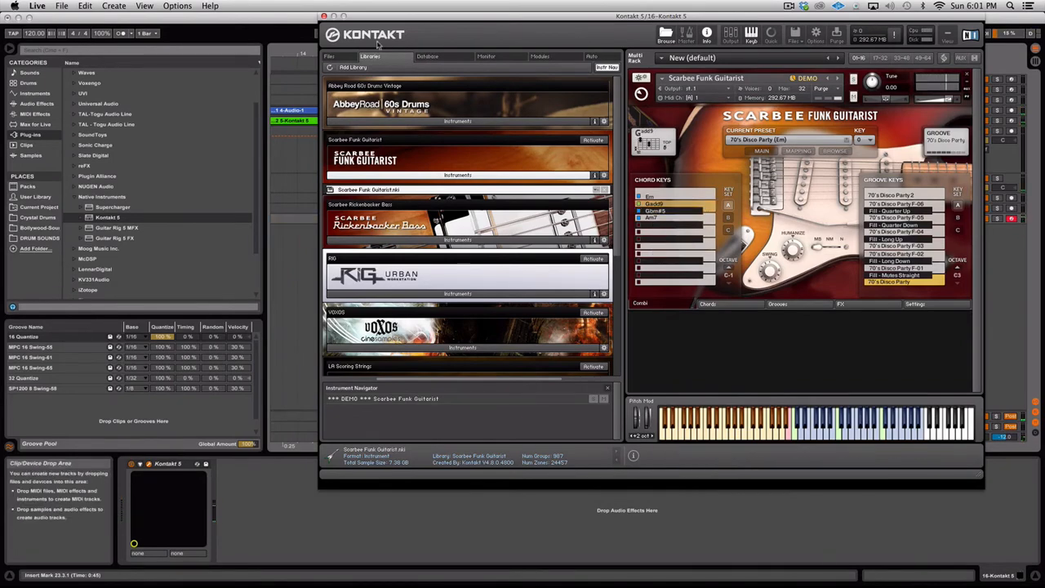
left_click_drag(399, 35, 427, 148)
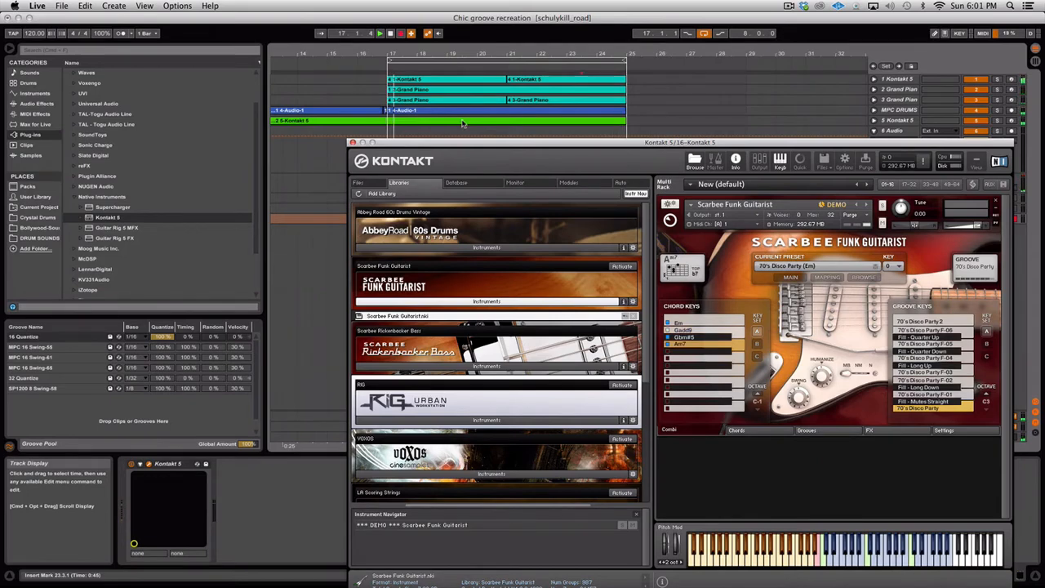
left_click_drag(462, 142, 473, 356)
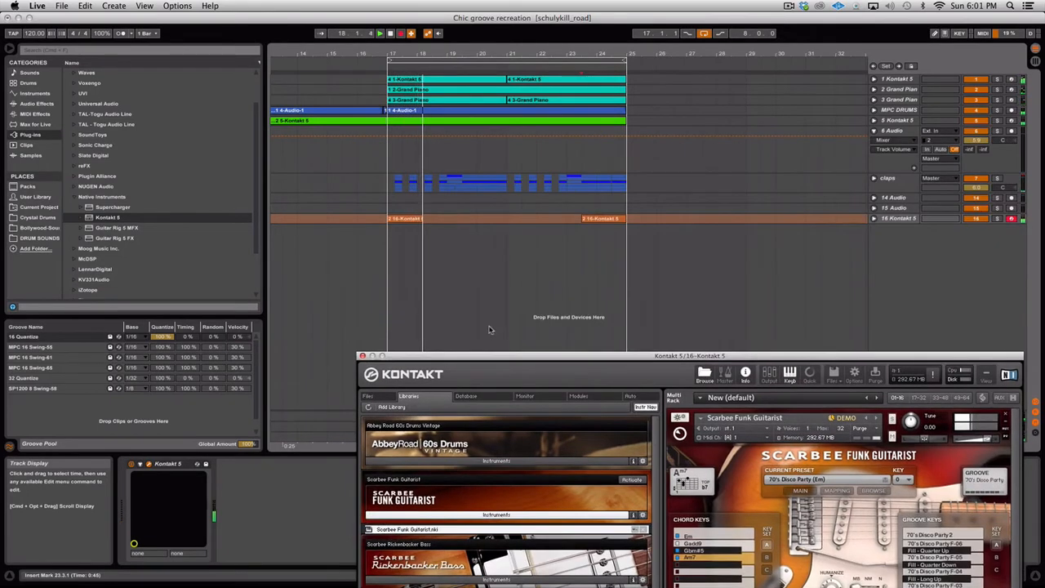
key("super+z")
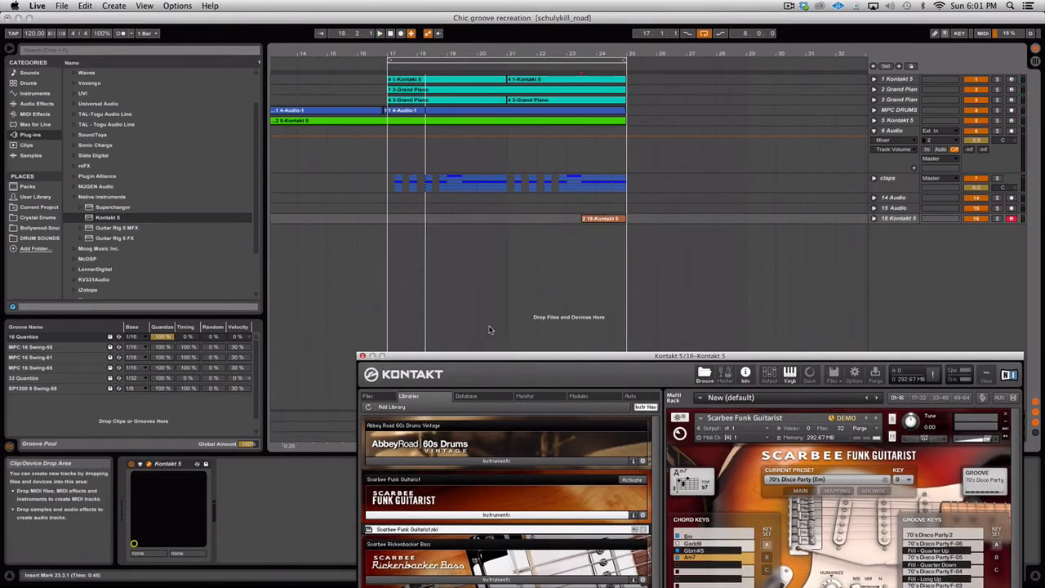
key("super+z")
Record the funk guitar part on track 16 Kontakt 5 across the loop from bar 17 to bar 25
key("space")
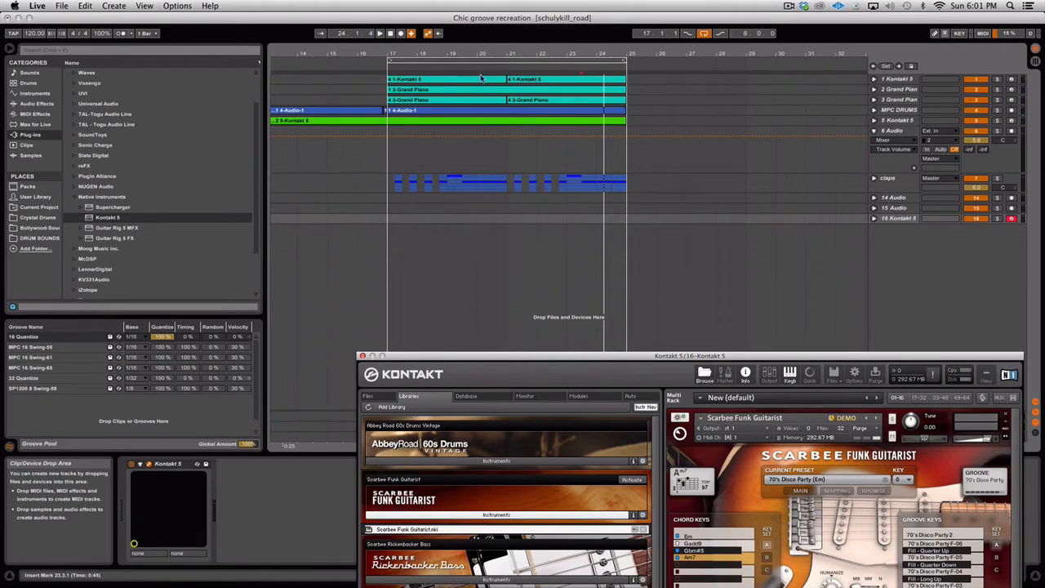
key("space")
key("space")
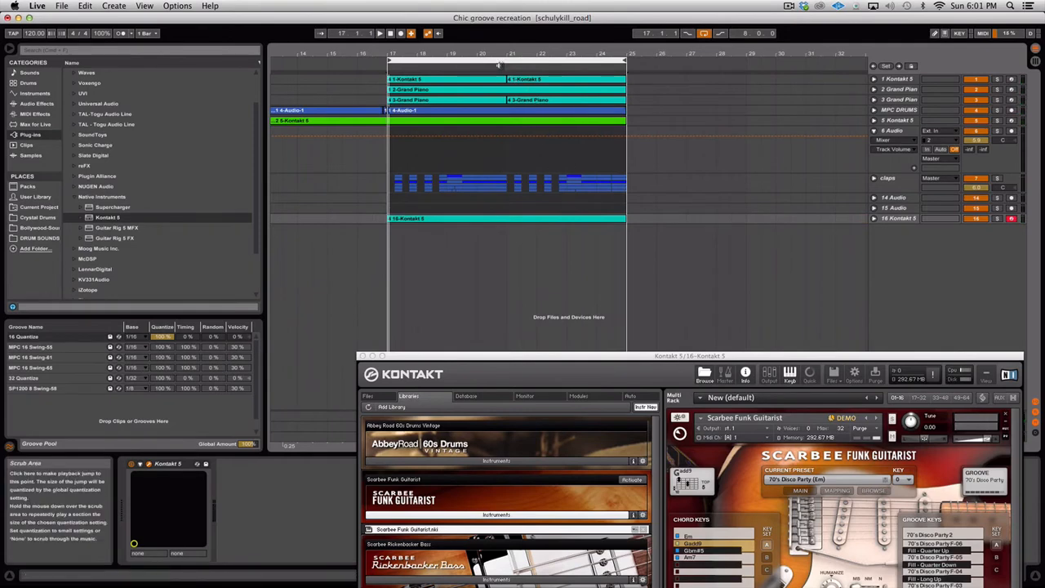
Play back the loop from bar 17 with the recorded guitar, close the Kontakt window, and stop playback
left_click(499, 55)
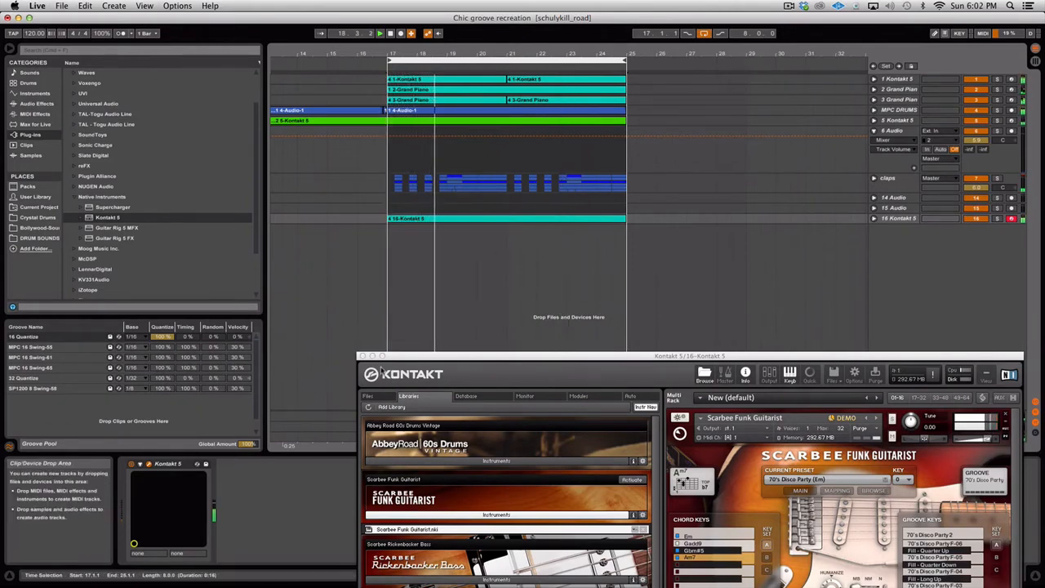
left_click(361, 357)
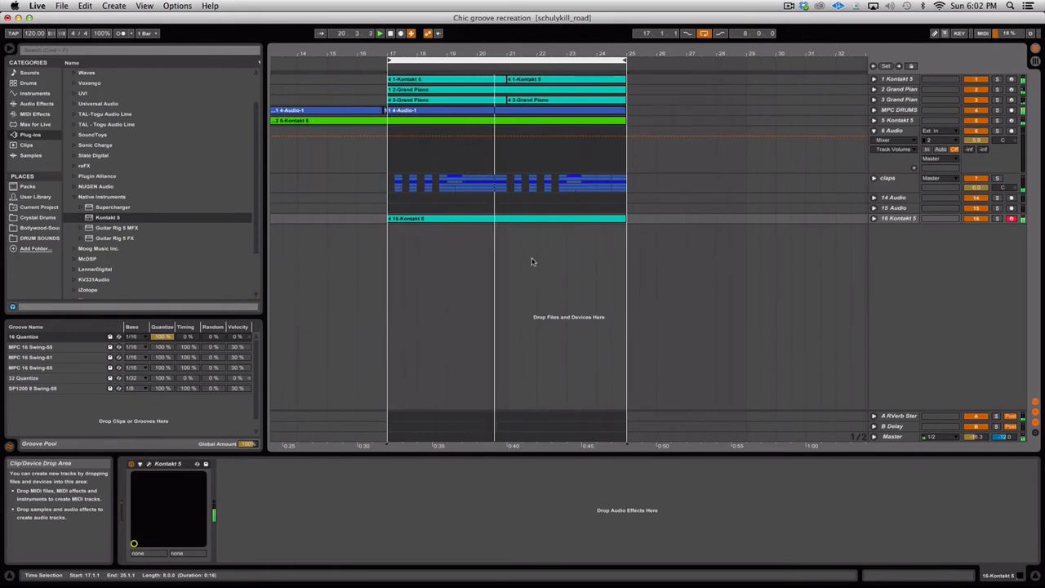
key("space")
Freeze track 16 Kontakt 5 and move its frozen guitar clip to the same position on track 15 Audio
left_click(573, 222)
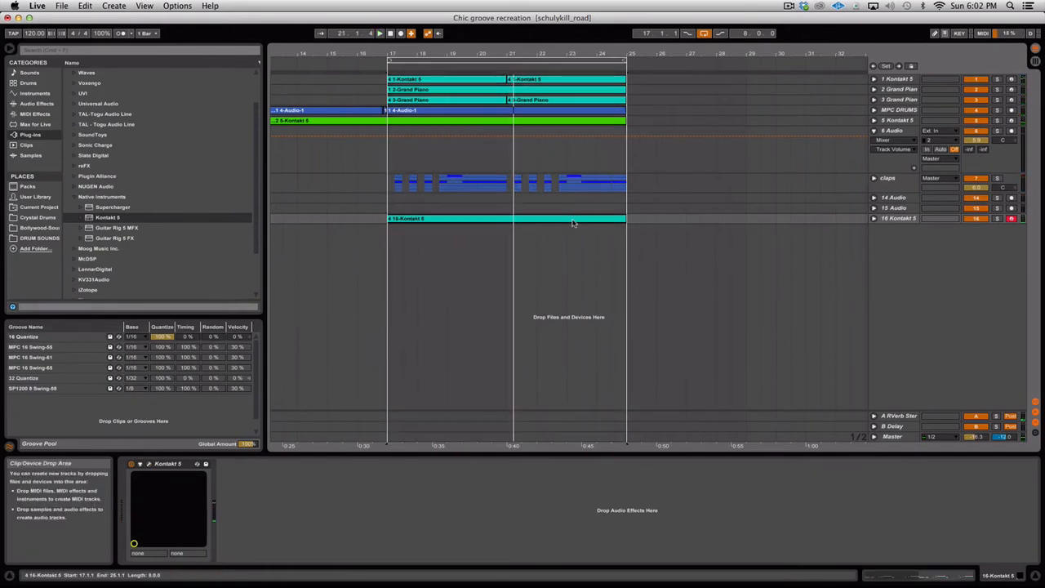
right_click(573, 221)
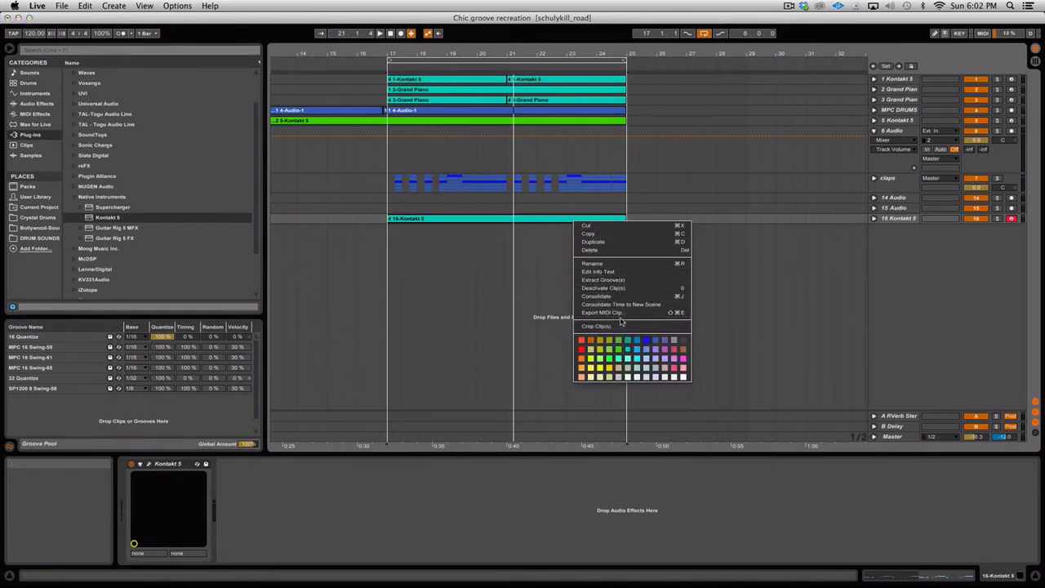
left_click(731, 271)
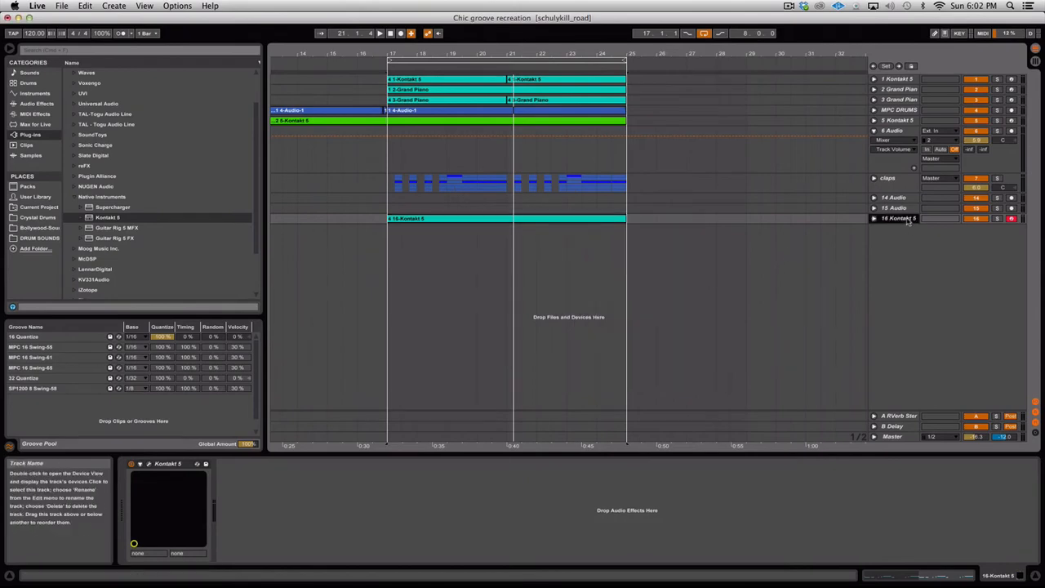
right_click(912, 221)
left_click(930, 284)
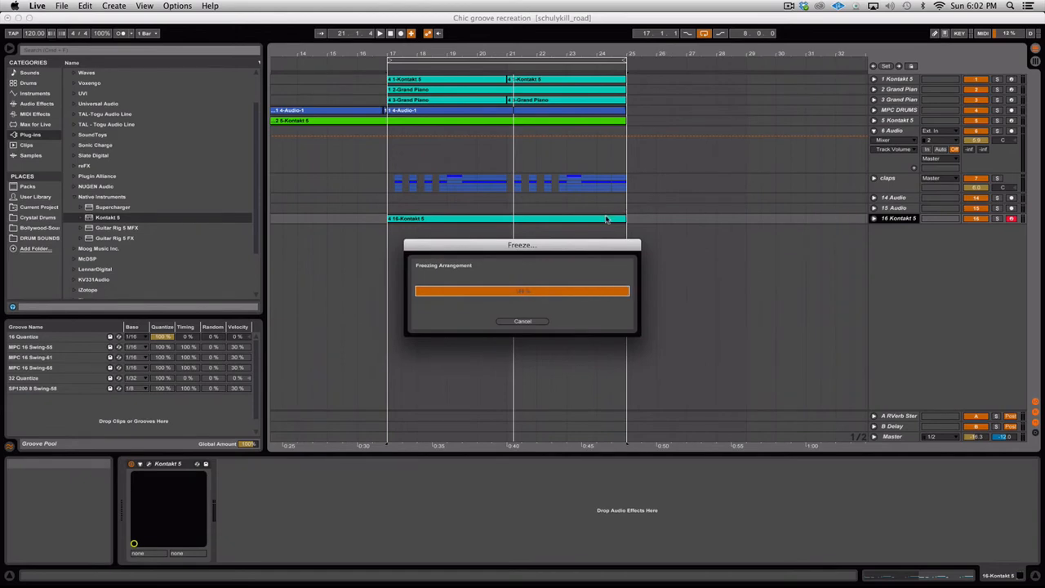
left_click_drag(589, 218, 593, 209)
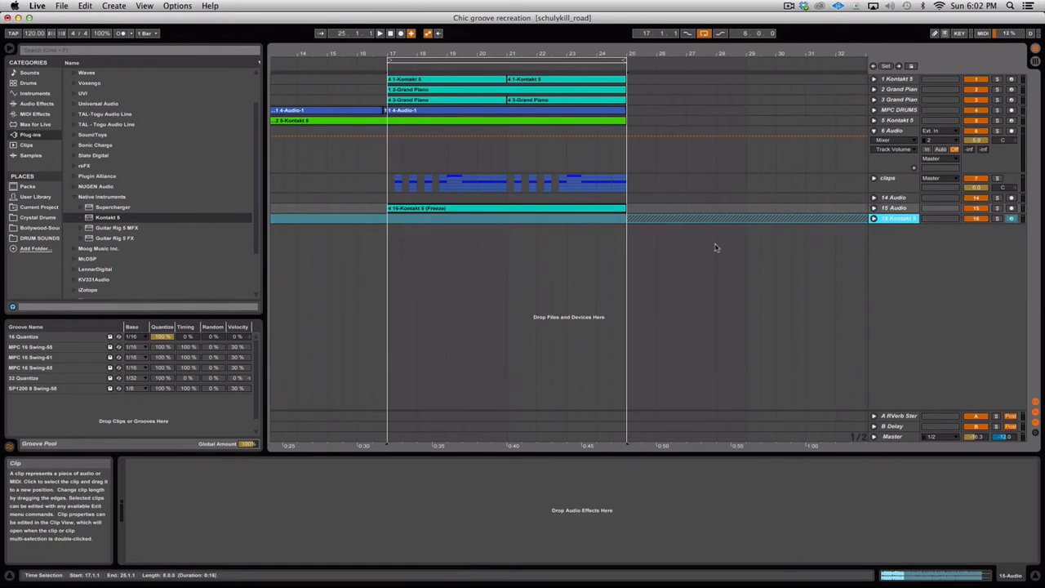
Unfreeze track 16 Kontakt 5 and unfold track 15 Audio to display the guitar waveform
right_click(890, 218)
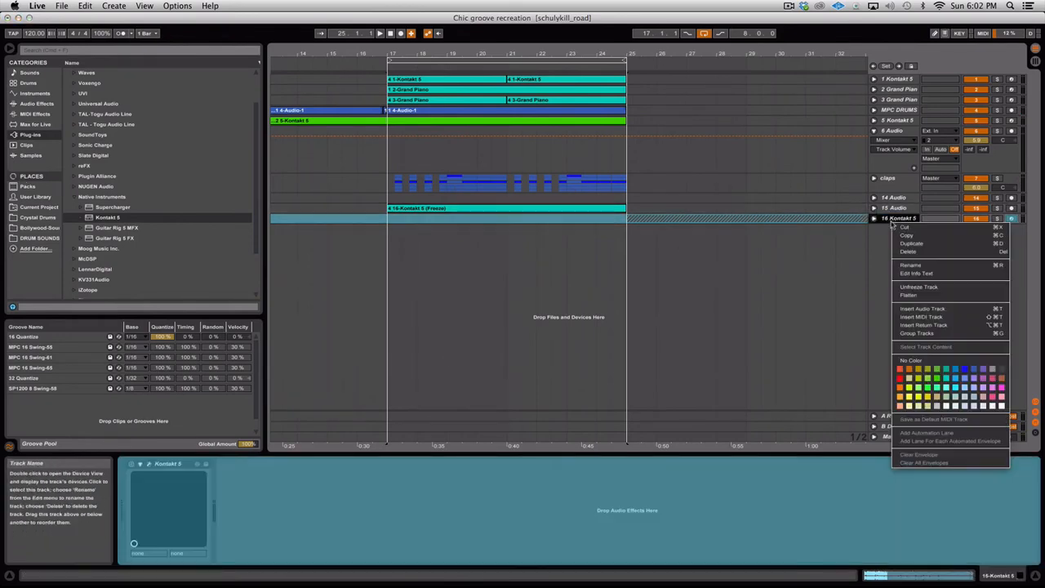
left_click(915, 287)
left_click(775, 307)
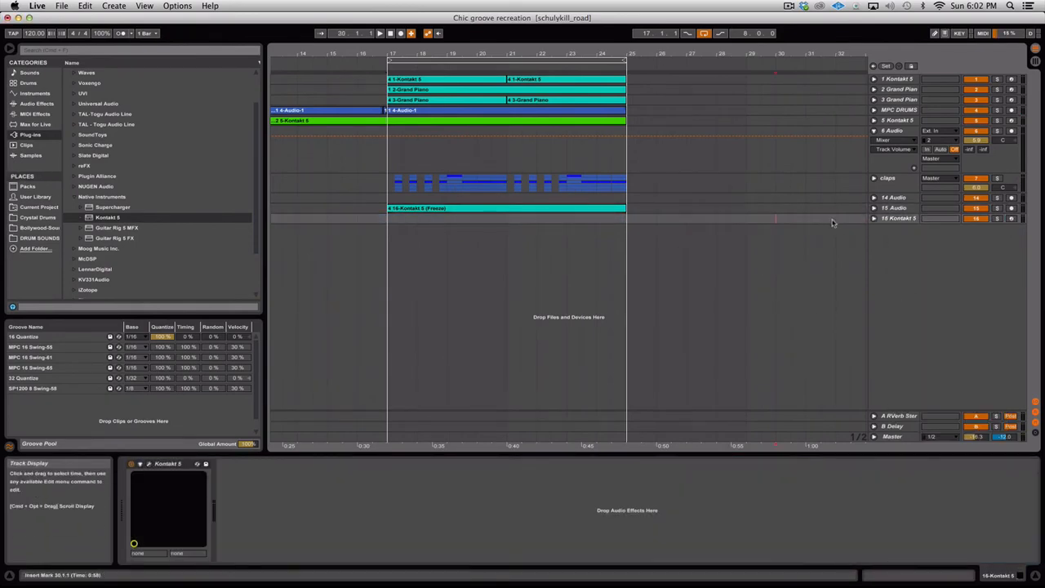
left_click(874, 208)
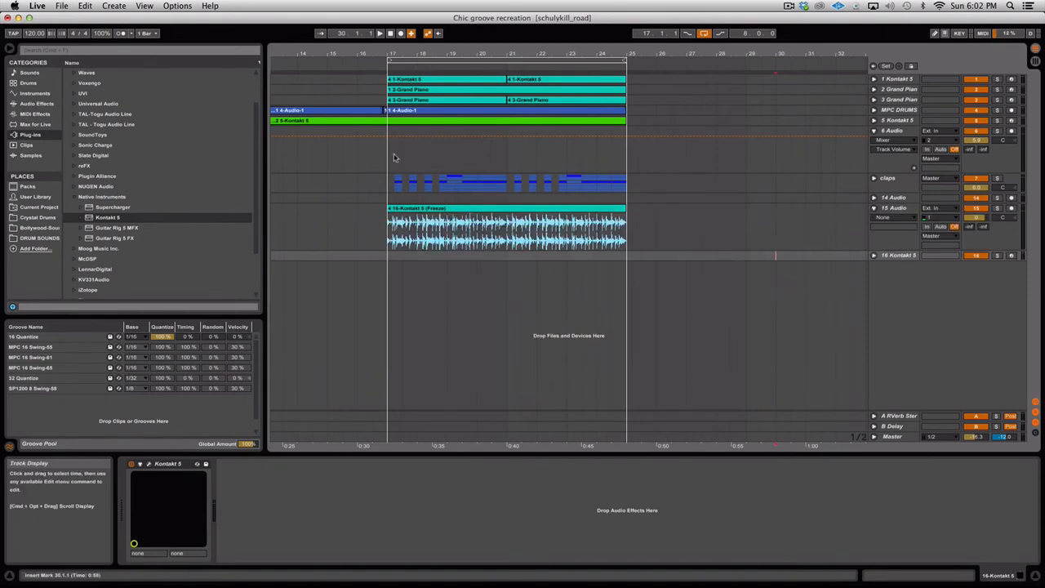
Play the loop from bar 17, select track 15 Audio, and show its mixer channel in Session view
left_click(453, 64)
key("space")
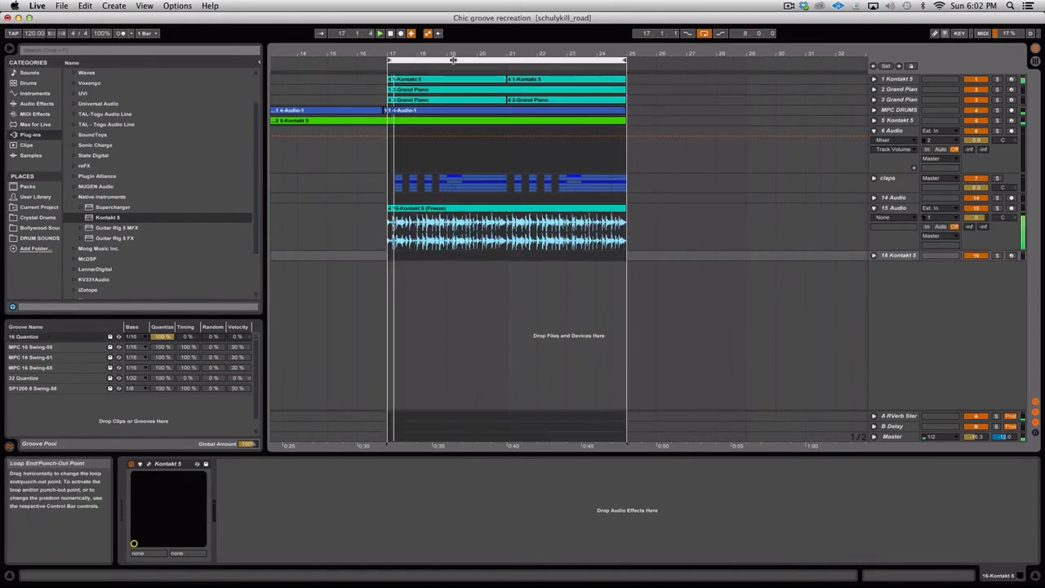
left_click(897, 225)
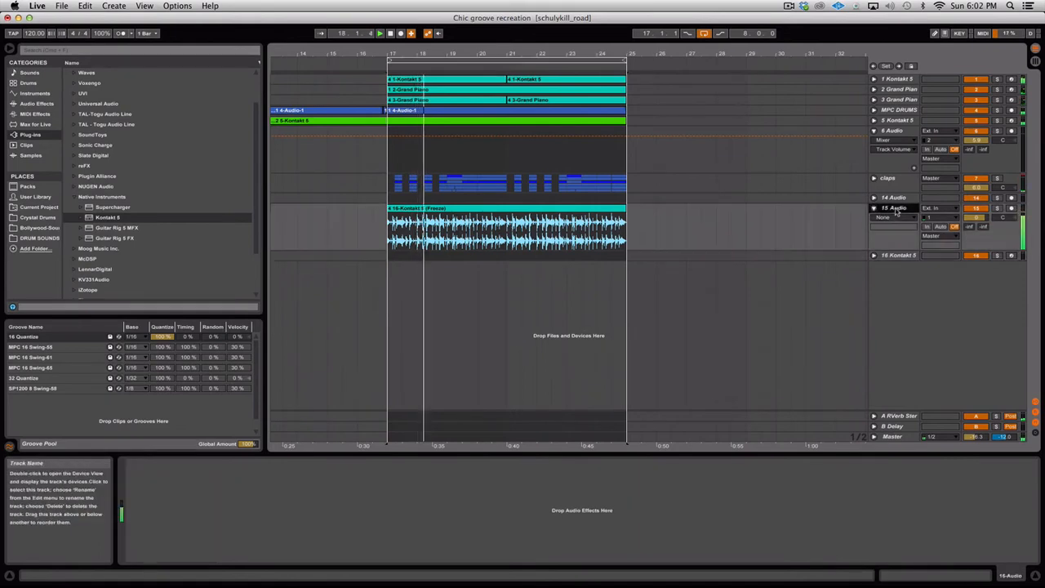
key("Tab")
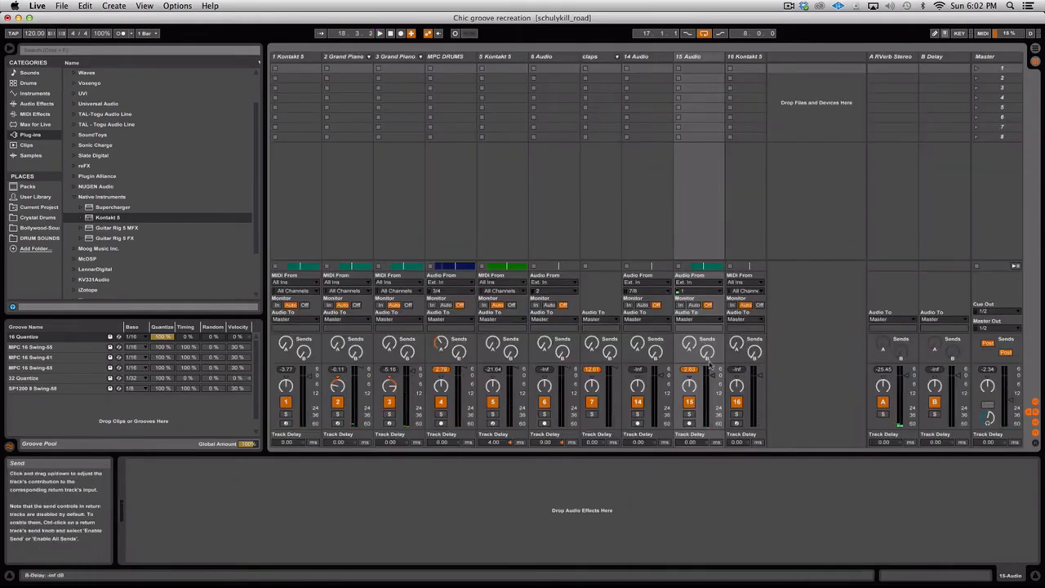
Set the track delay of 15 Audio to 10 ms while listening to the loop
left_click_drag(691, 442, 692, 429)
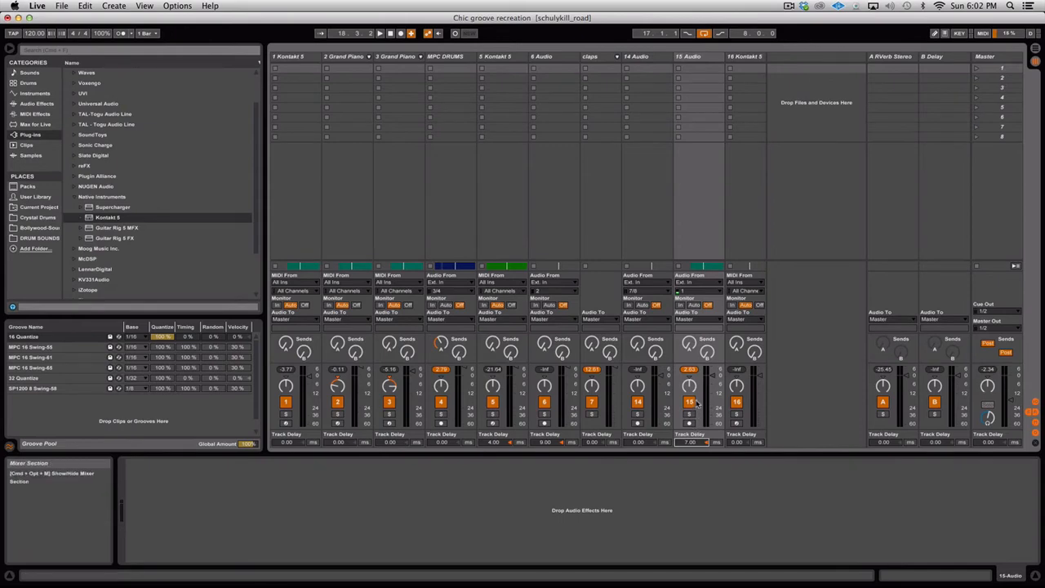
key("space")
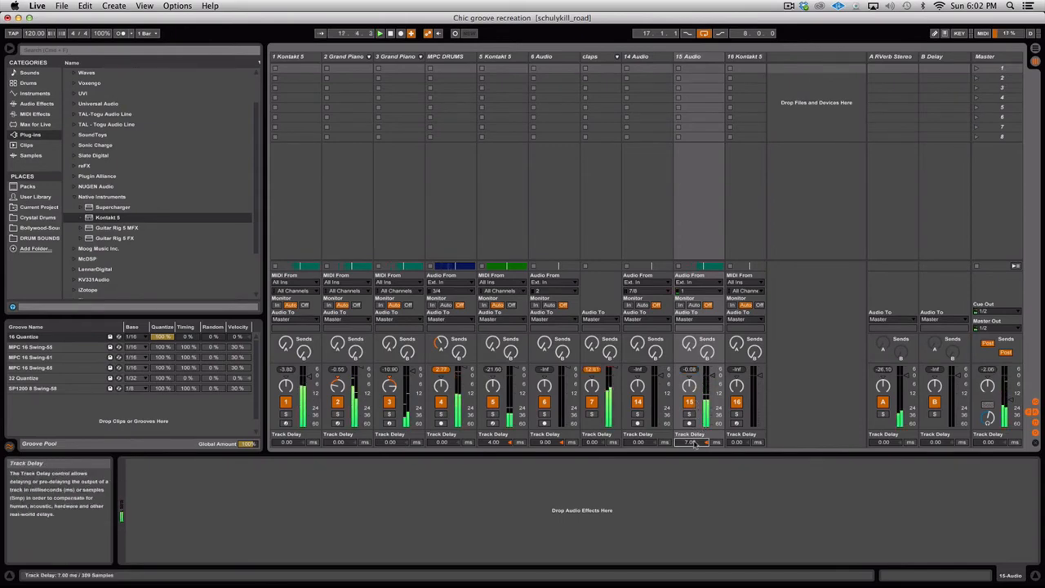
left_click_drag(692, 442, 691, 439)
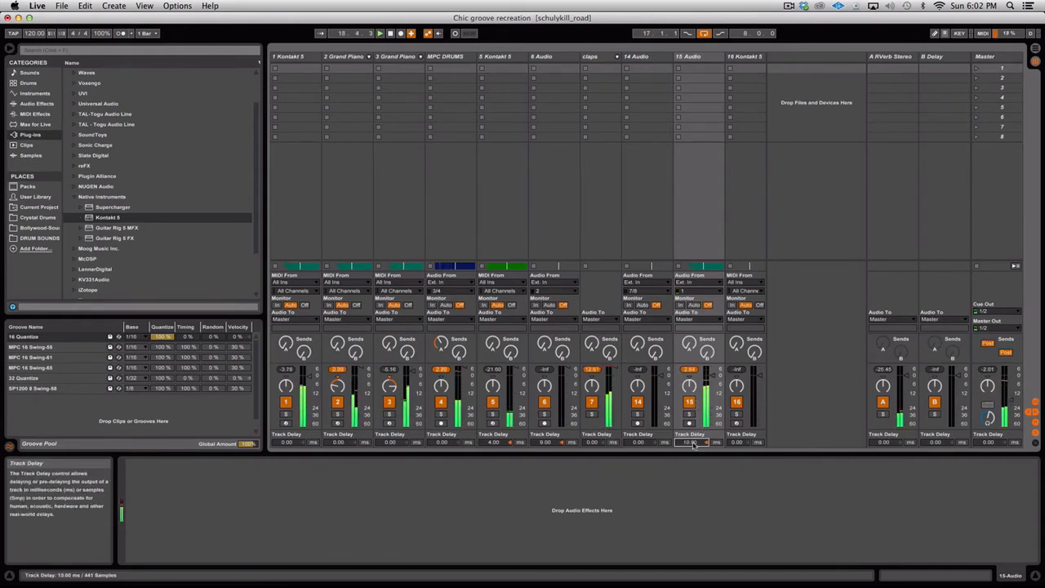
Return to Arrangement view and fold track 15 Audio
key("Tab")
left_click(701, 325)
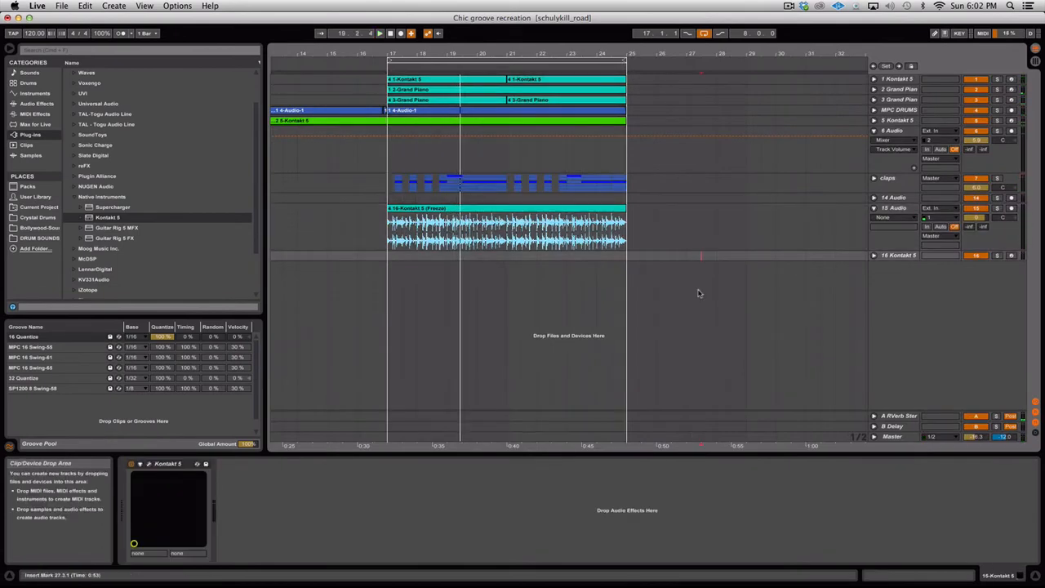
left_click(875, 208)
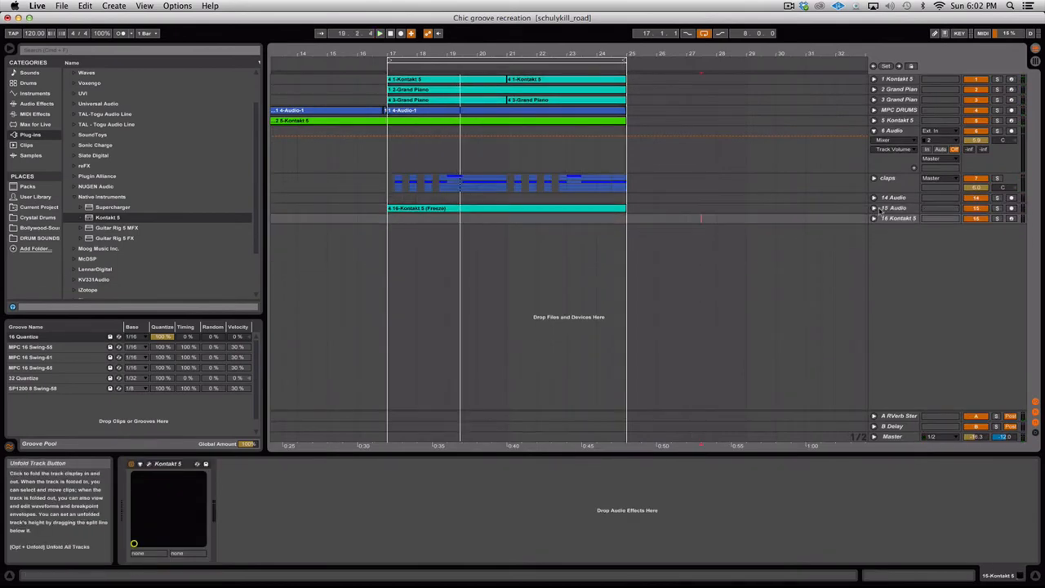
Rename track 15 Audio as funk G and move it directly below the 5 Kontakt 5 track
key("super+r")
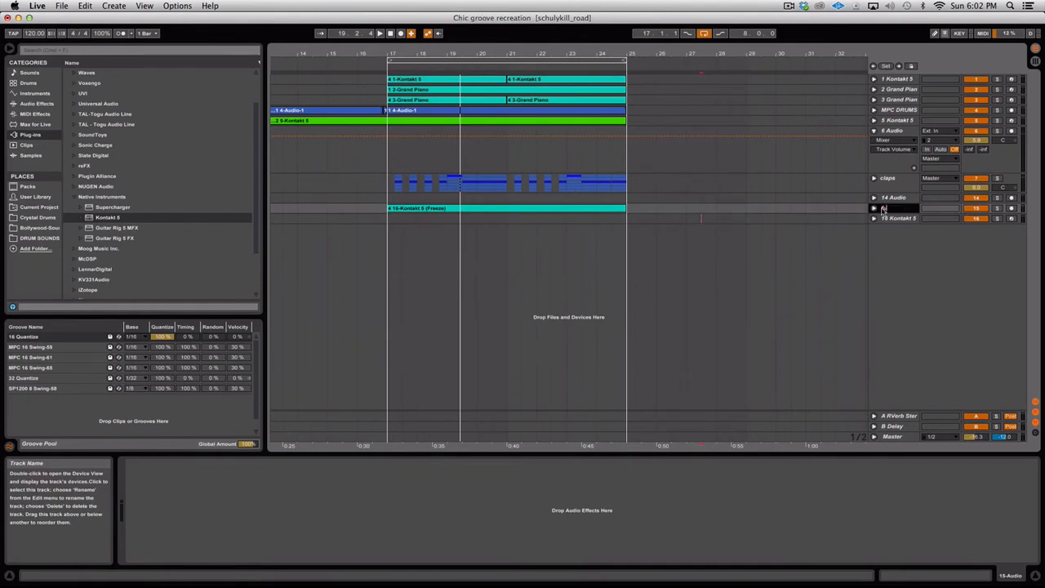
type("funk G")
left_click_drag(884, 137, 884, 133)
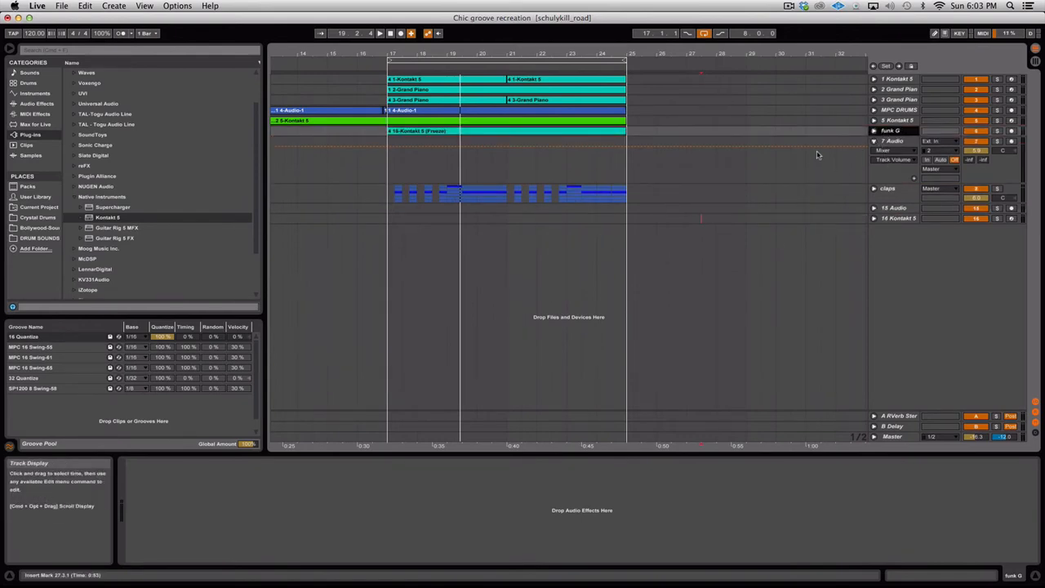
Select the loop region from bar 17 to bar 25 and save the project
left_click(535, 61)
key("space")
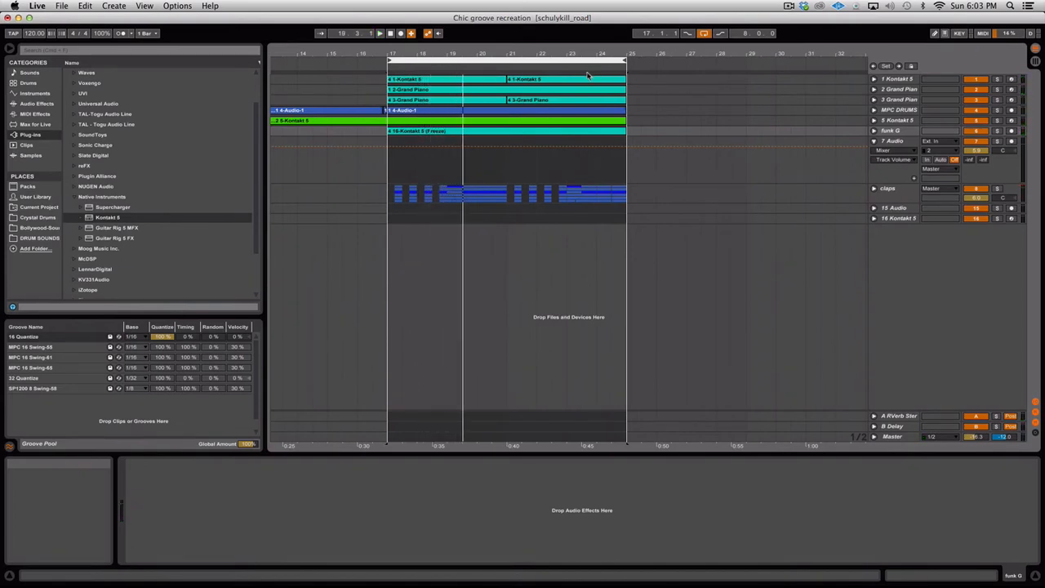
key("super+s")
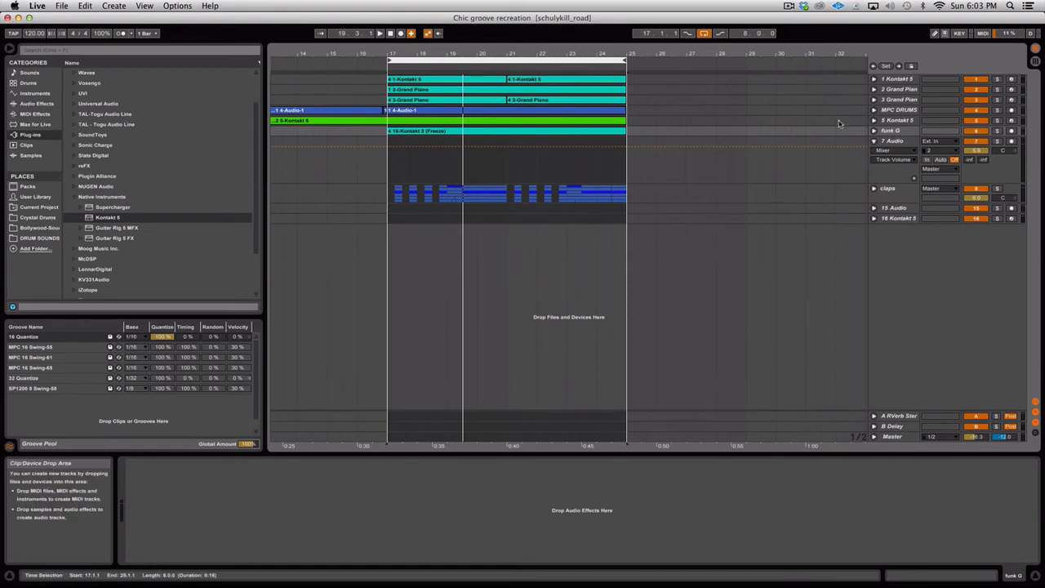
Unfold the MPC DRUMS track to show its waveform and select the loop region
left_click(893, 110)
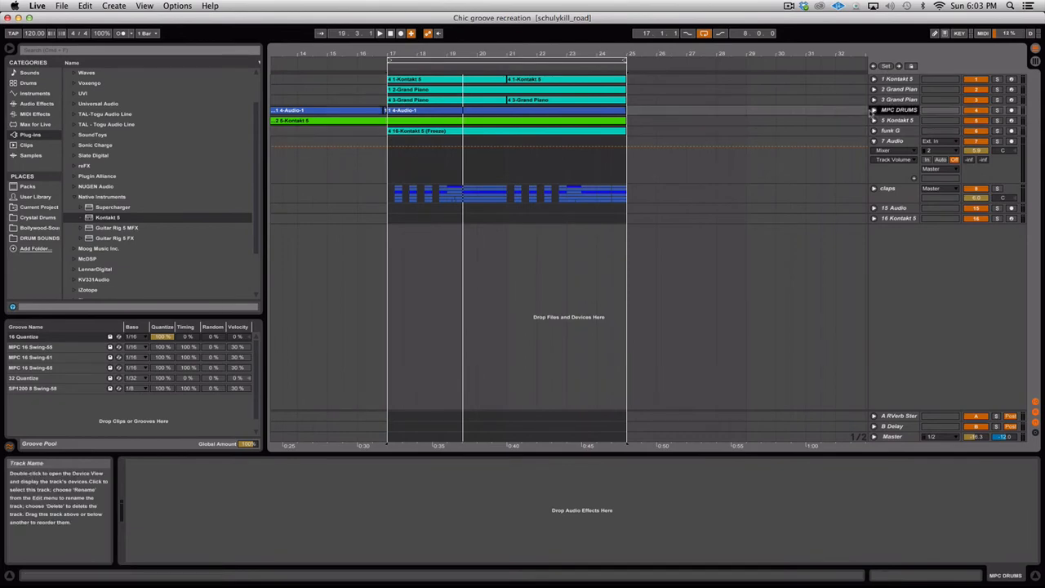
left_click(874, 109)
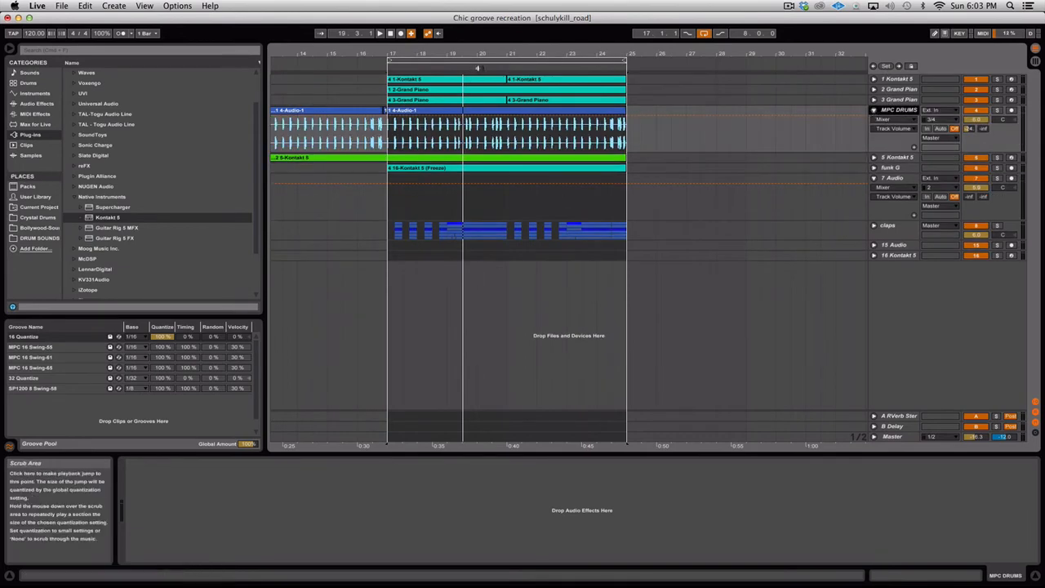
left_click(551, 61)
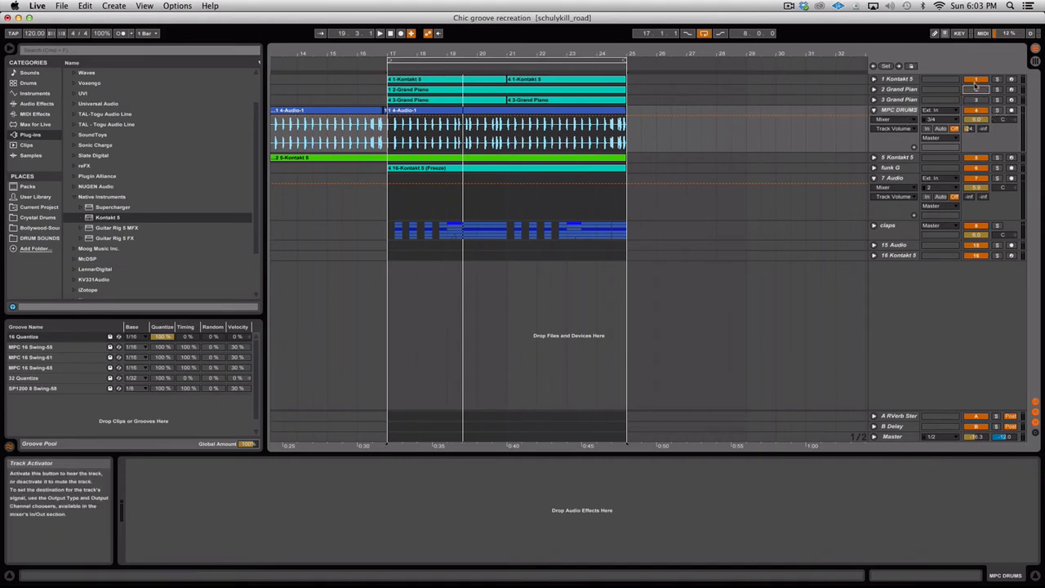
Mute every track except MPC DRUMS, including the pianos, Kontakt tracks, funk G and claps, and reselect the loop region
left_click(975, 79)
left_click(974, 156)
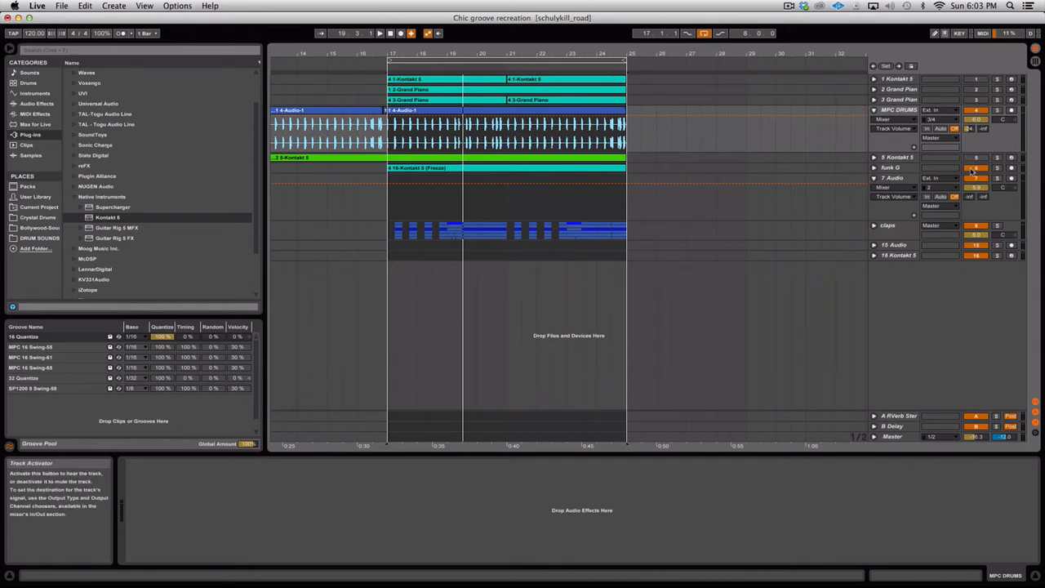
left_click(975, 167)
left_click(975, 178)
left_click(975, 226)
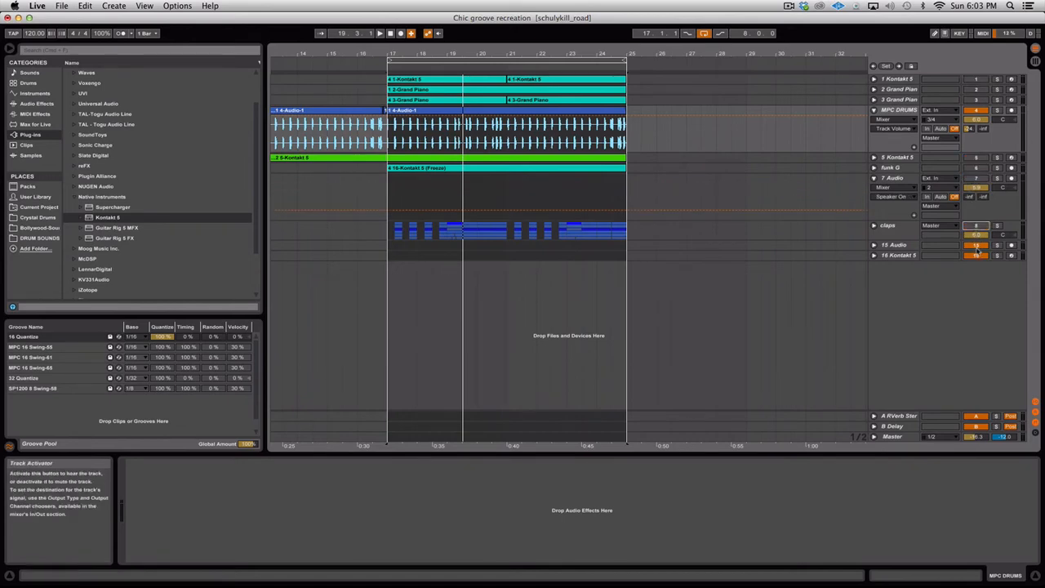
left_click(975, 245)
left_click(975, 256)
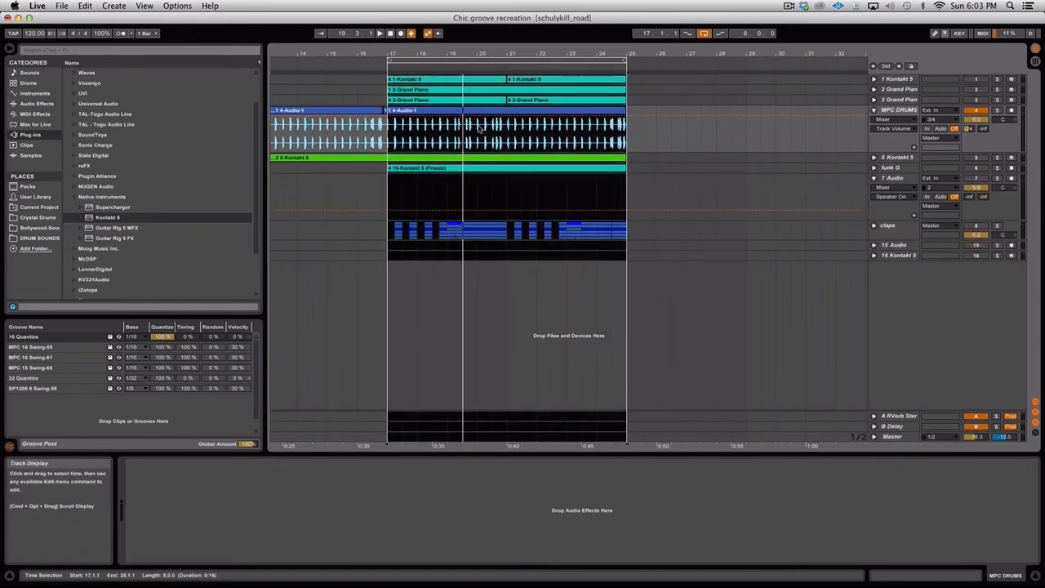
left_click(459, 62)
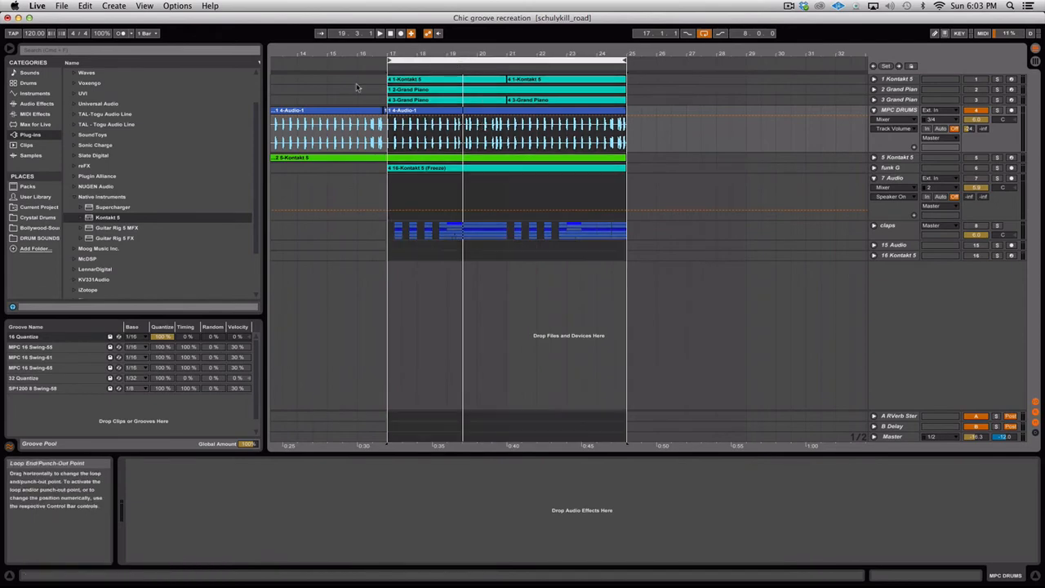
Load the Universal Audio plug-in UAD Ampex ATR-102 onto the MPC DRUMS track and move its window higher
left_click(28, 136)
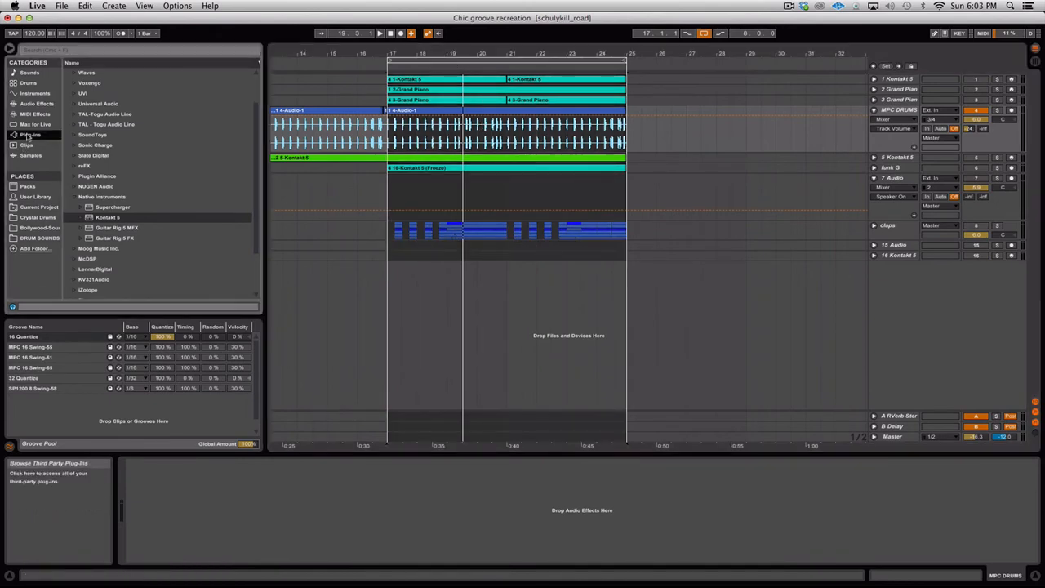
left_click(73, 198)
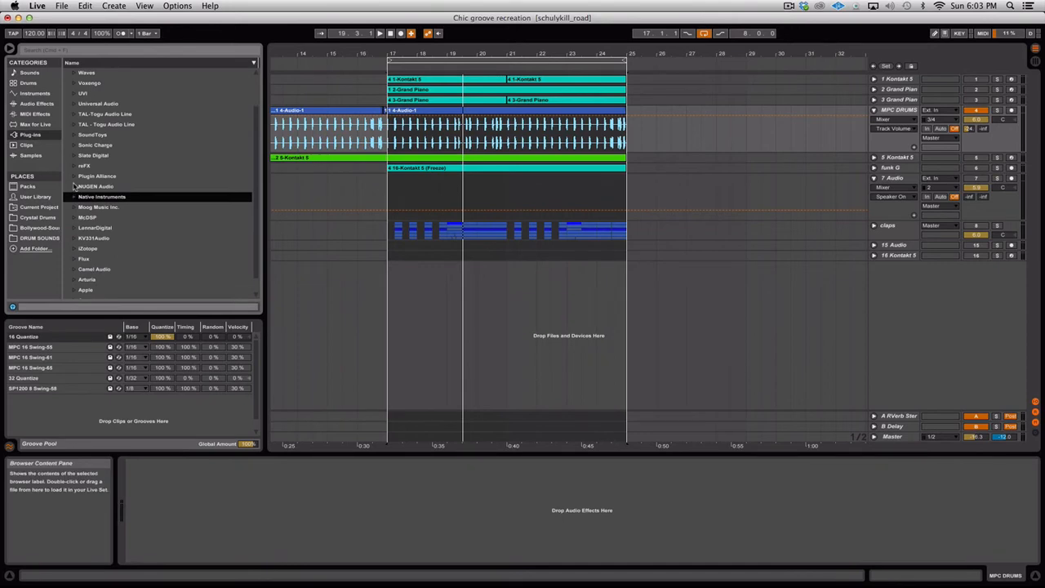
left_click(73, 105)
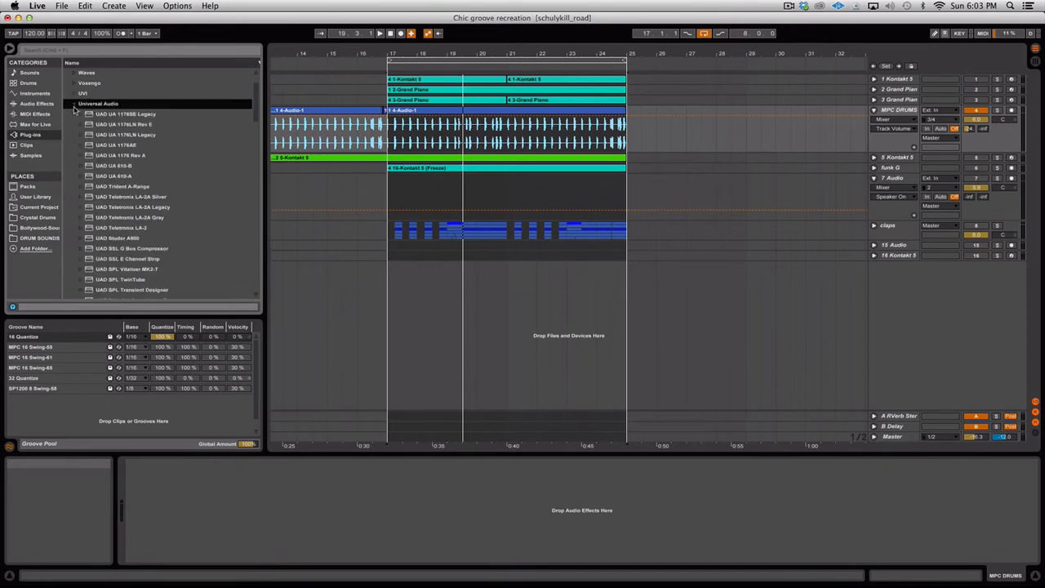
scroll(108, 200, "down", 10)
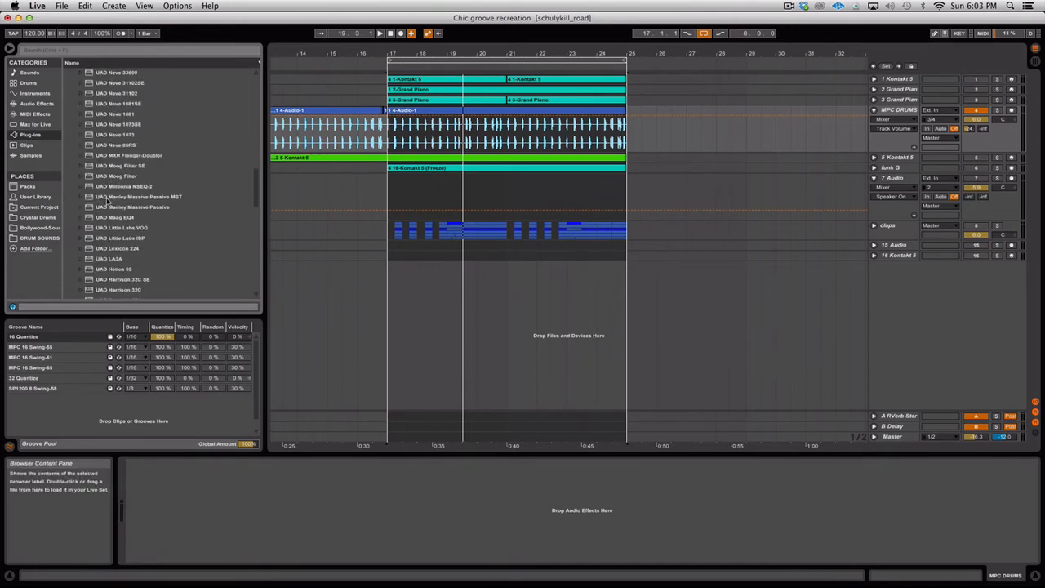
scroll(109, 200, "down", 6)
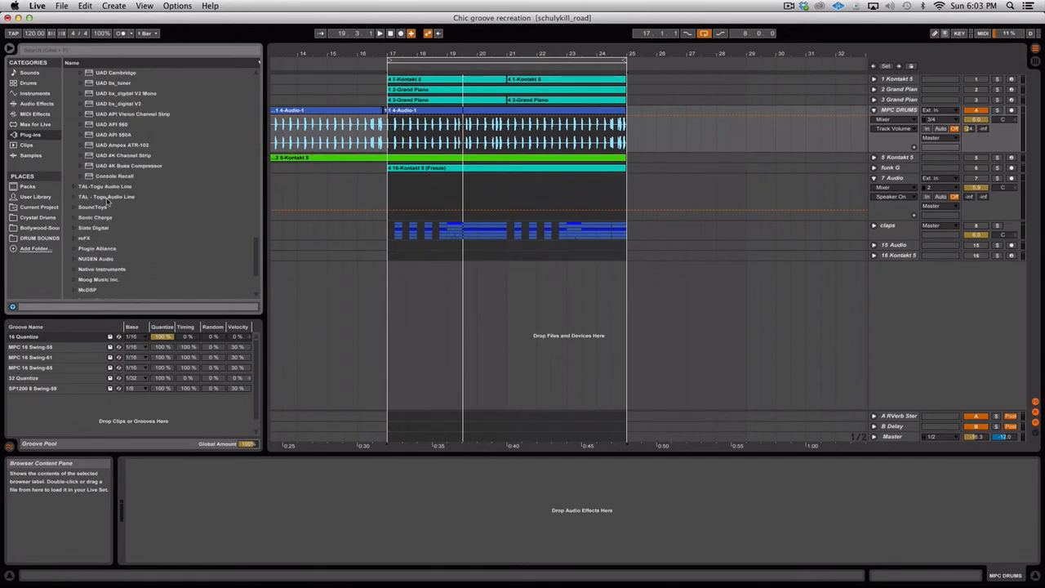
scroll(108, 200, "up", 8)
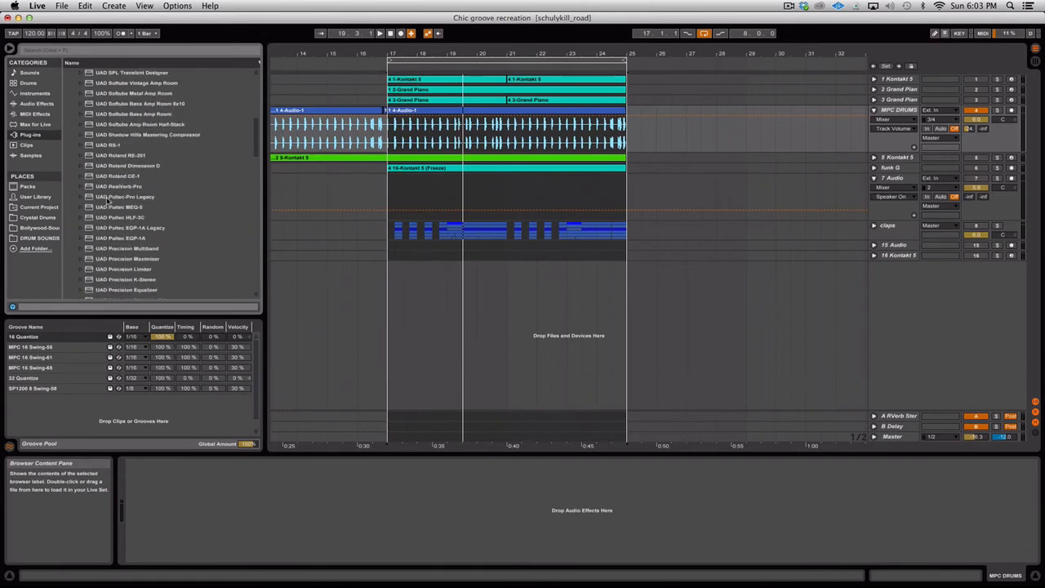
scroll(108, 200, "up", 4)
scroll(109, 200, "down", 10)
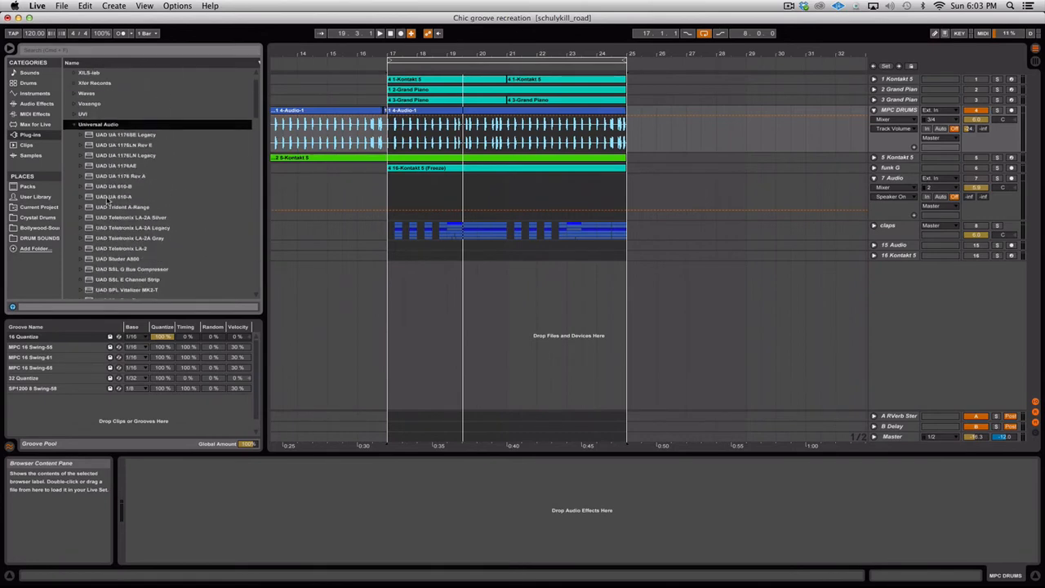
scroll(108, 200, "down", 10)
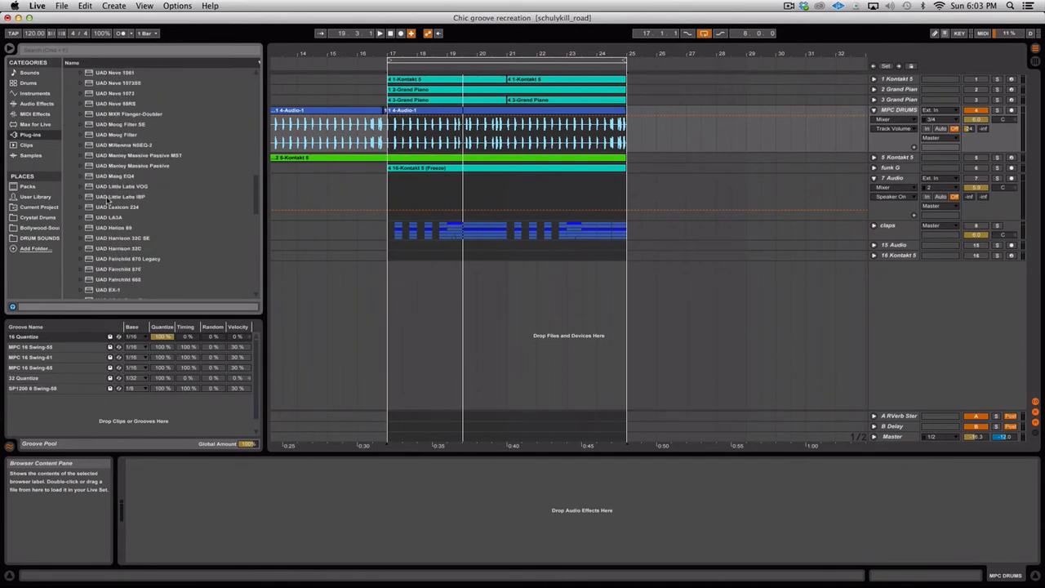
scroll(108, 201, "down", 10)
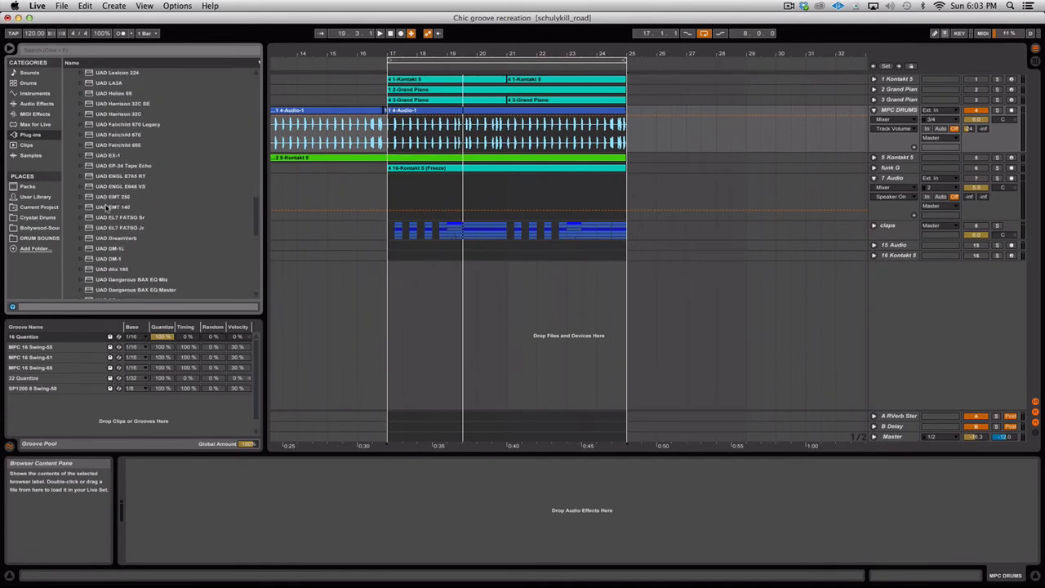
scroll(109, 210, "down", 5)
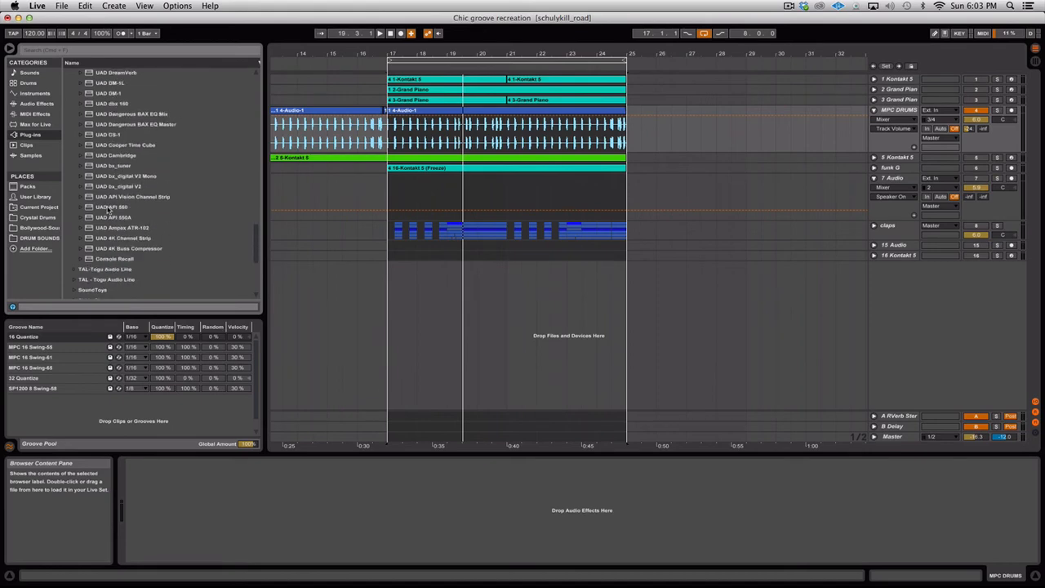
left_click(121, 229)
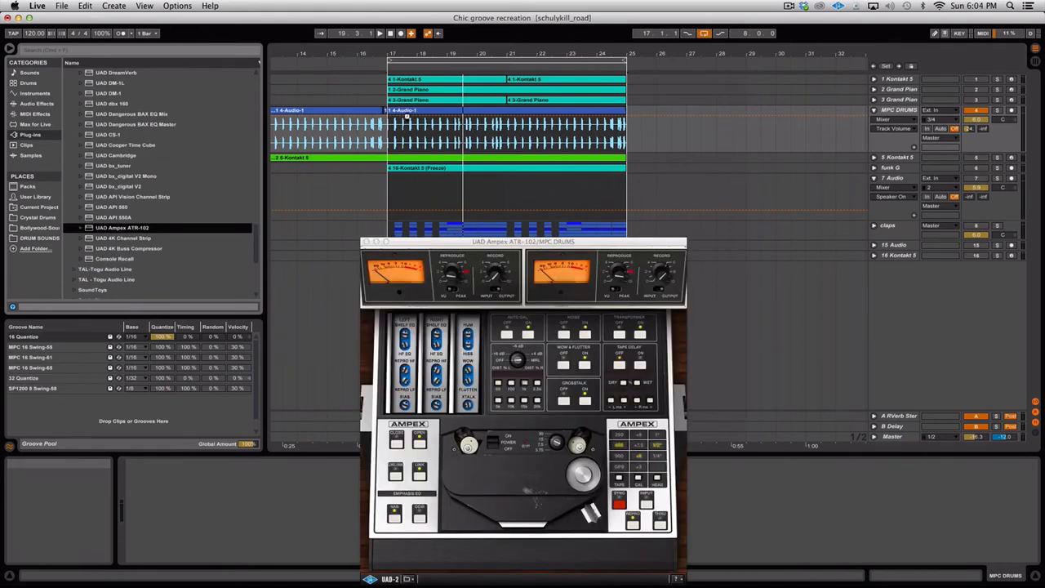
left_click_drag(525, 243, 577, 169)
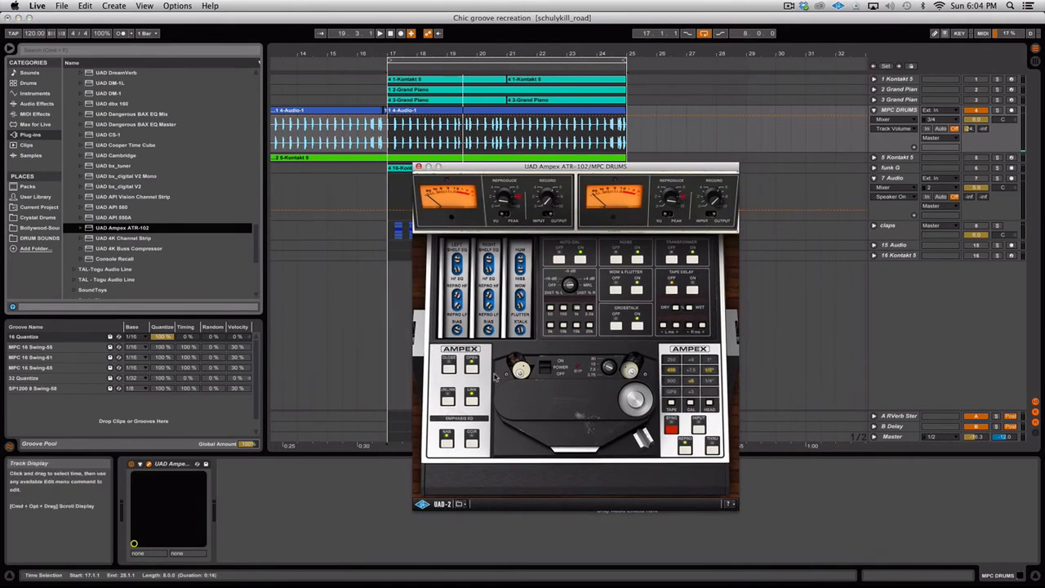
Play the drum loop through the ATR-102 while going over its bias, crosstalk and wow controls
left_click(449, 368)
left_click(469, 368)
key("space")
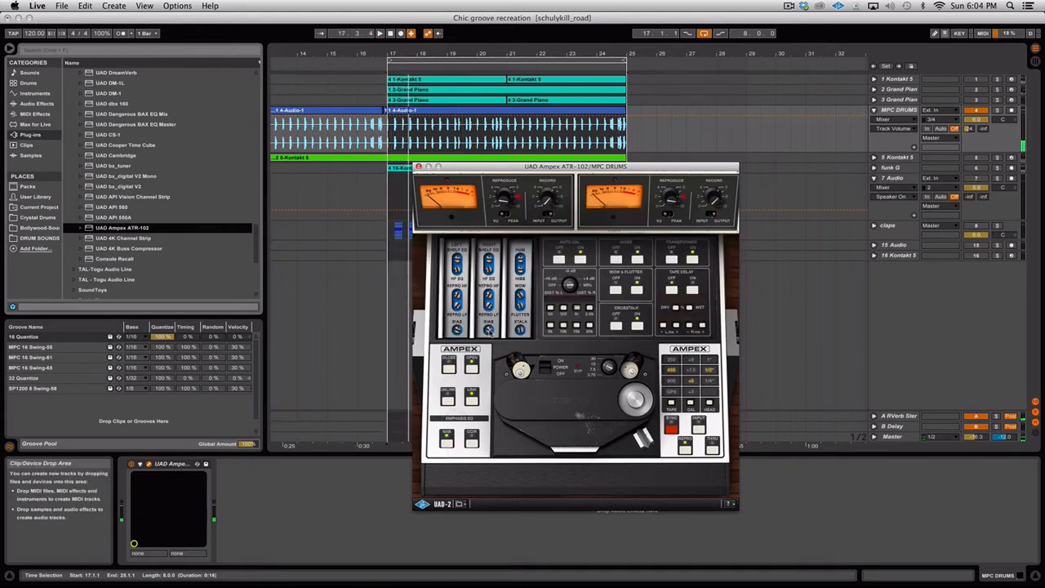
left_click(493, 330)
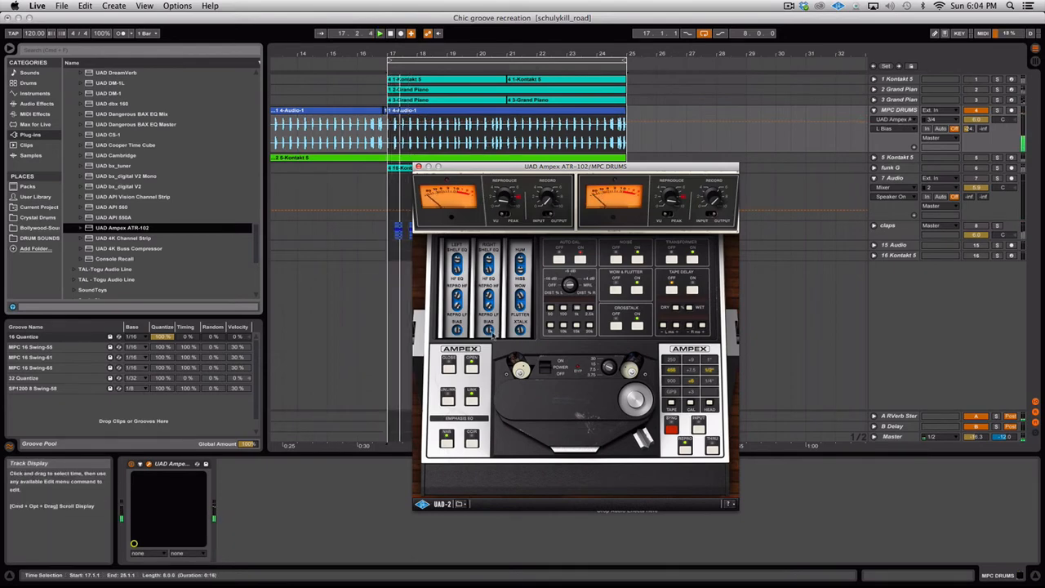
left_click(520, 329)
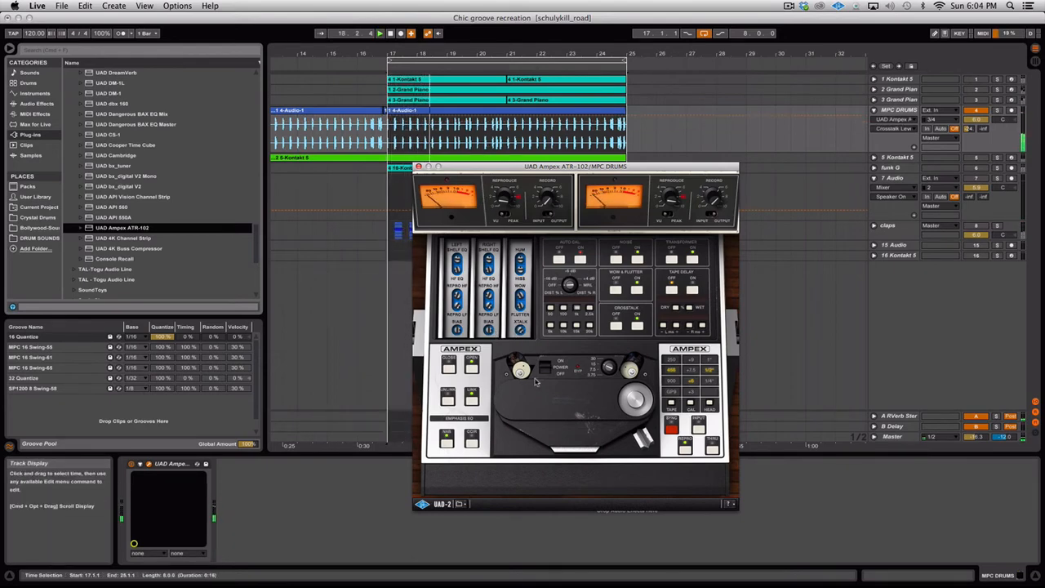
left_click(520, 296)
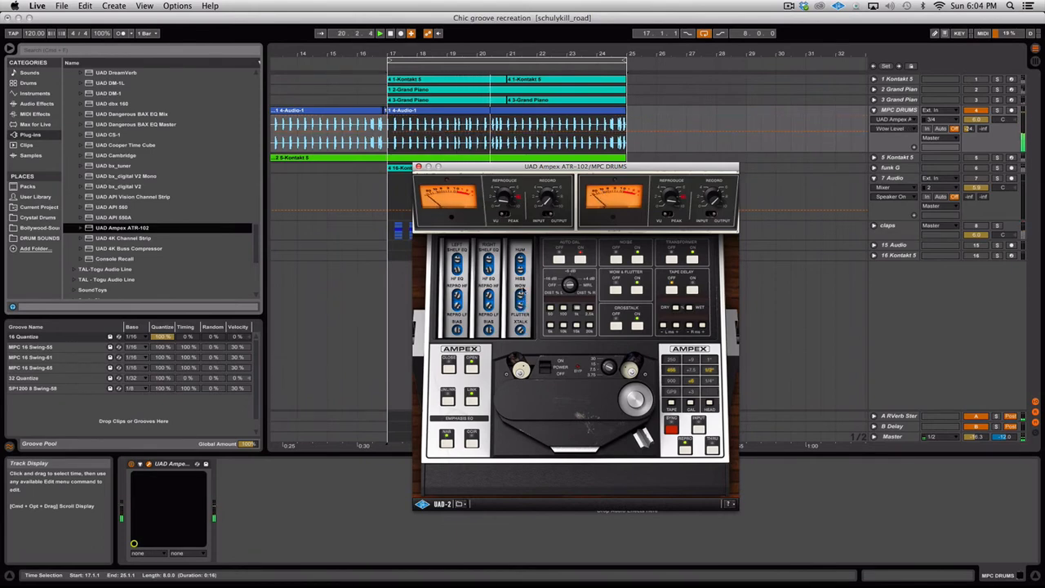
left_click(520, 290)
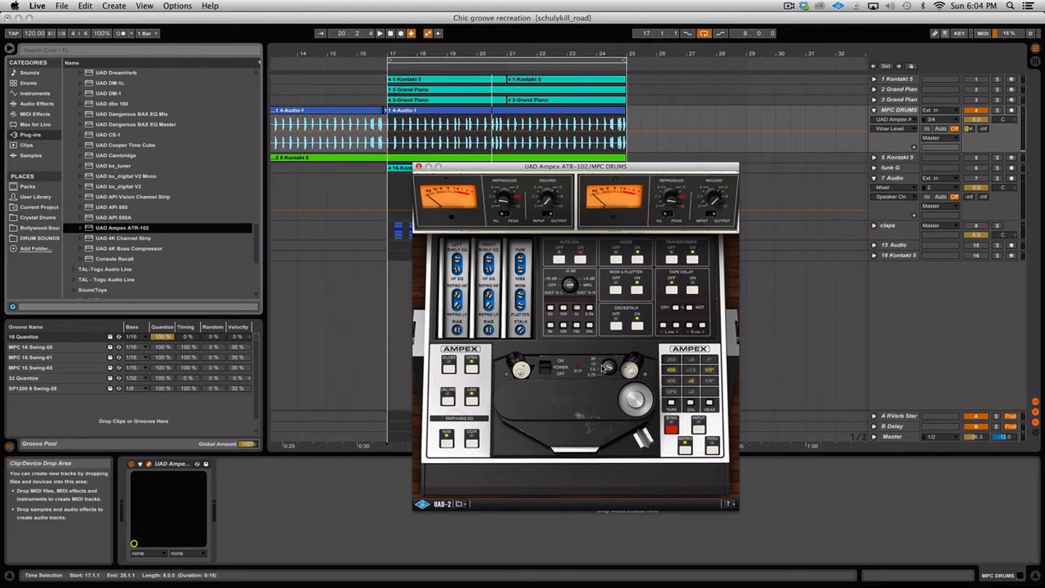
Change the ATR-102's tape speed and audition the drum loop with its tape reels in view
left_click(605, 367)
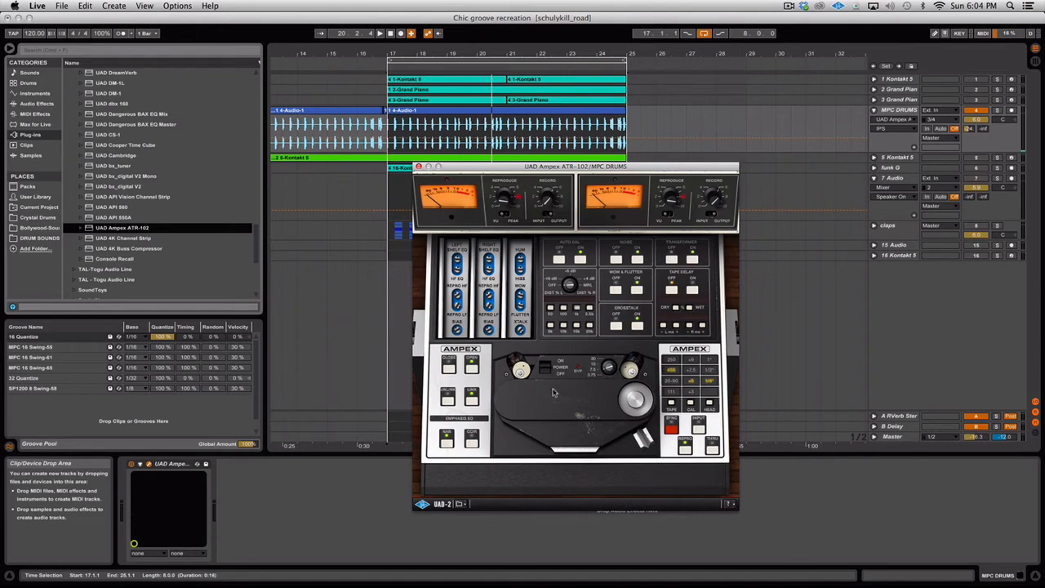
left_click(447, 369)
key("space")
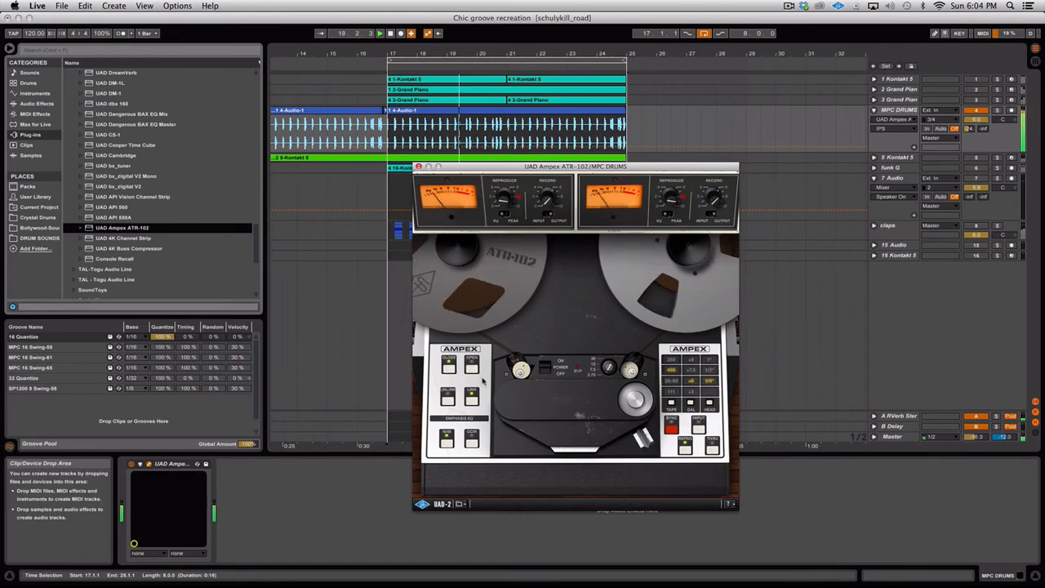
key("space")
left_click(473, 367)
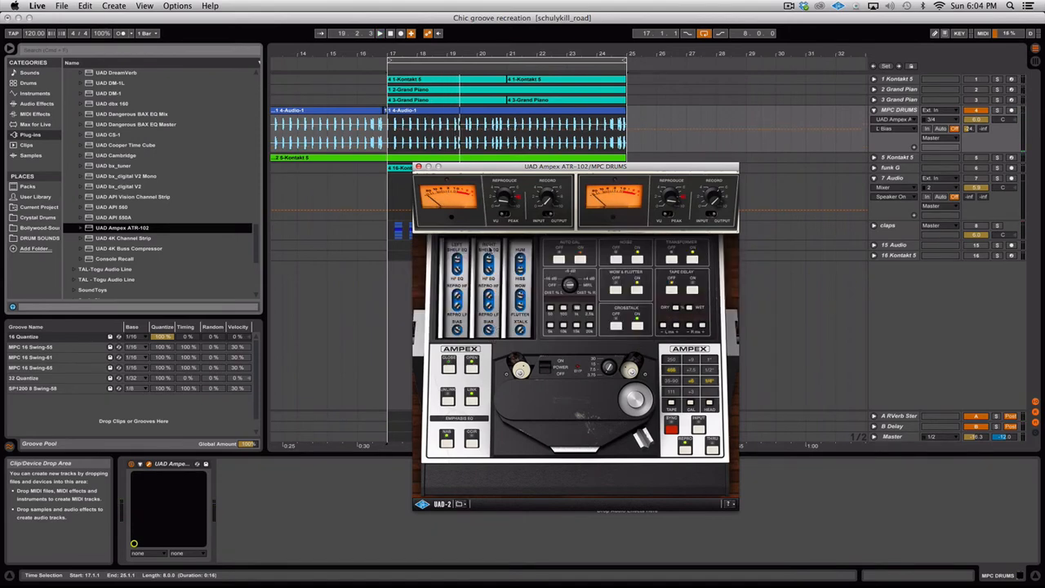
left_click(419, 166)
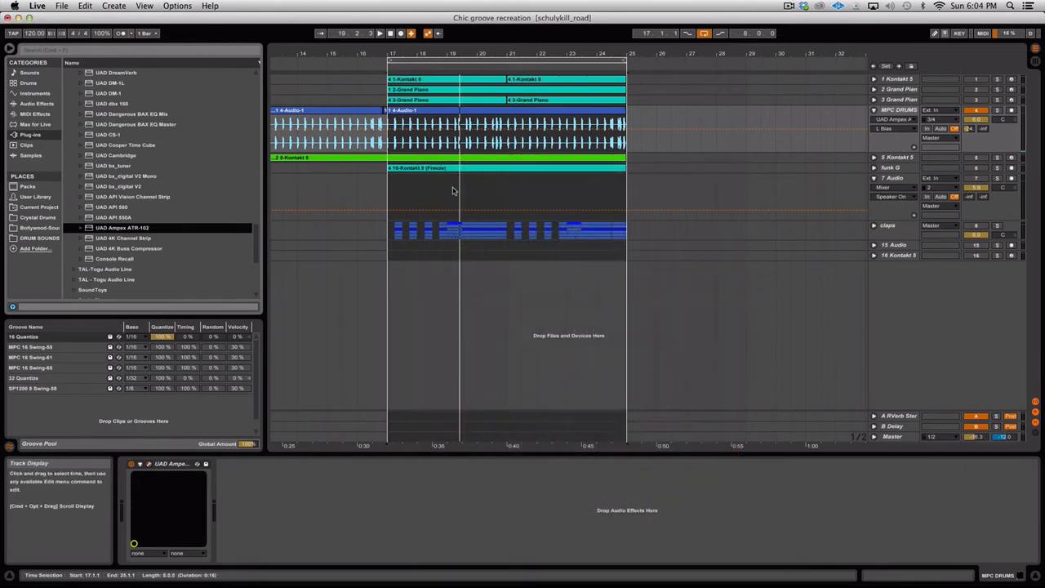
Play the loop with the MPC DRUMS track selected and reopen the UAD Ampex ATR-102 window
left_click(453, 60)
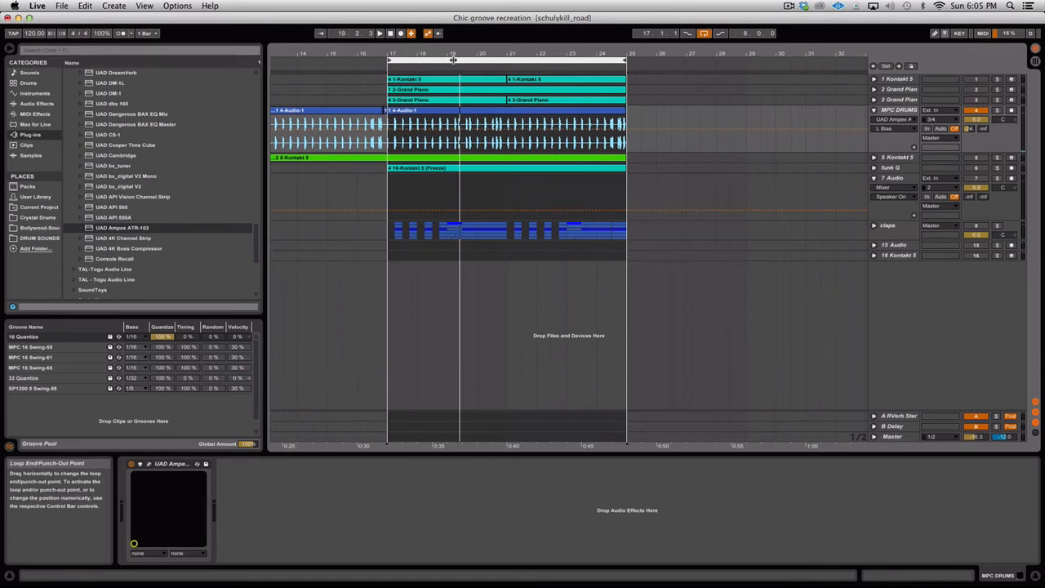
left_click(903, 111)
key("space")
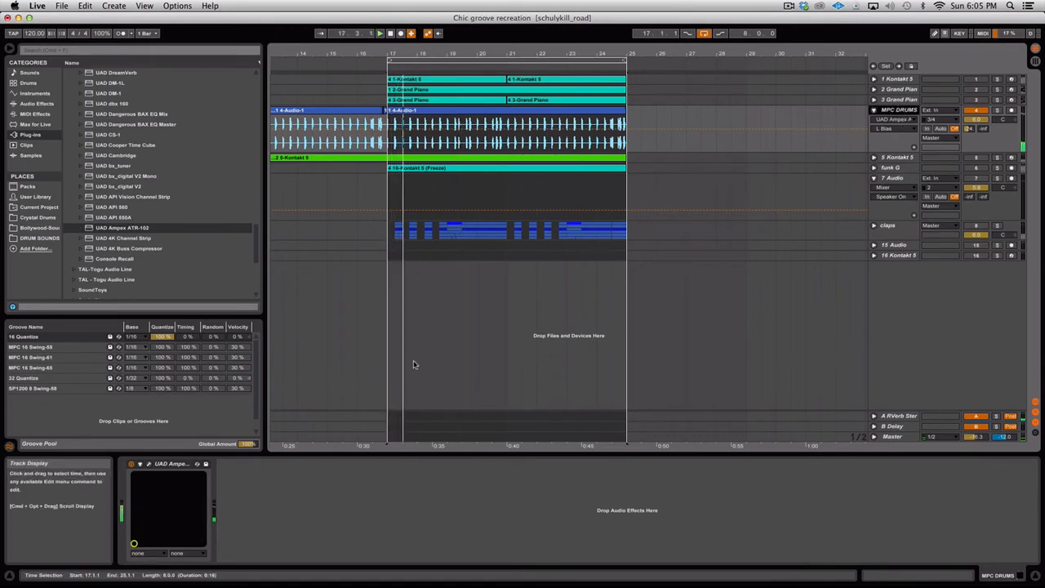
left_click(150, 464)
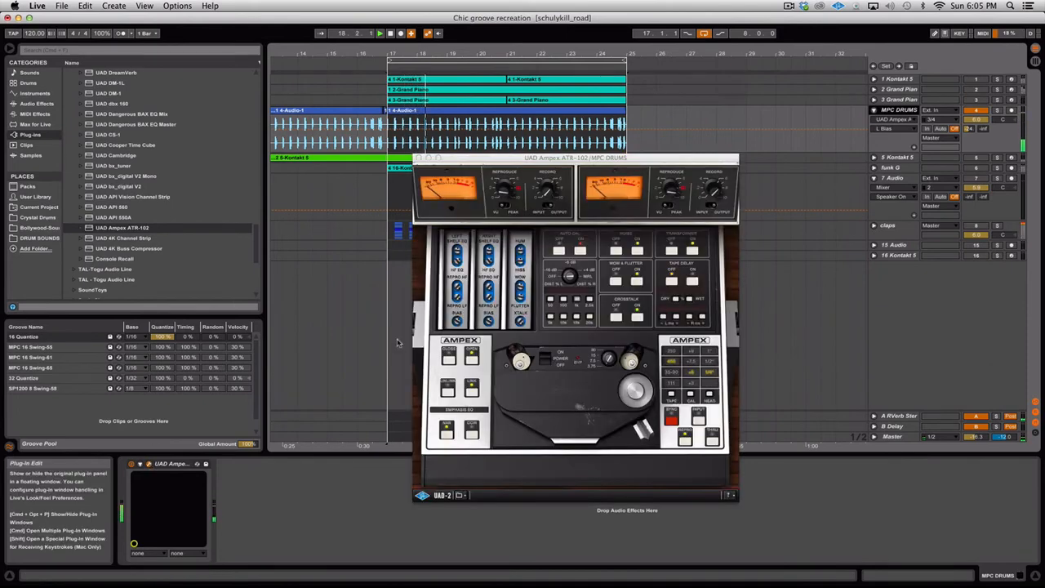
Go over the ATR-102's HF EQ and shelf EQ controls while the drum loop plays, and close its window
left_click(494, 263)
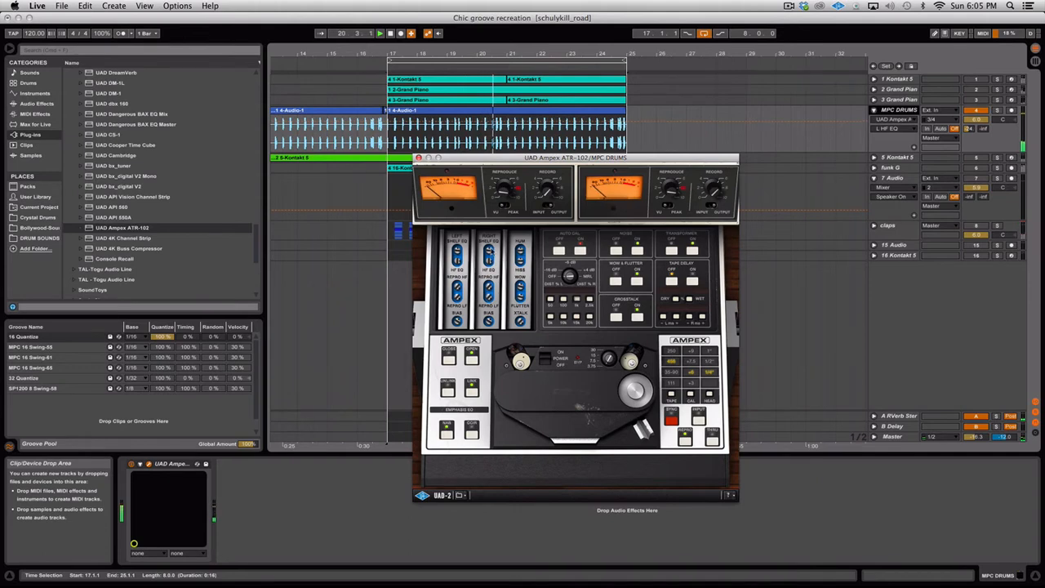
left_click(495, 250)
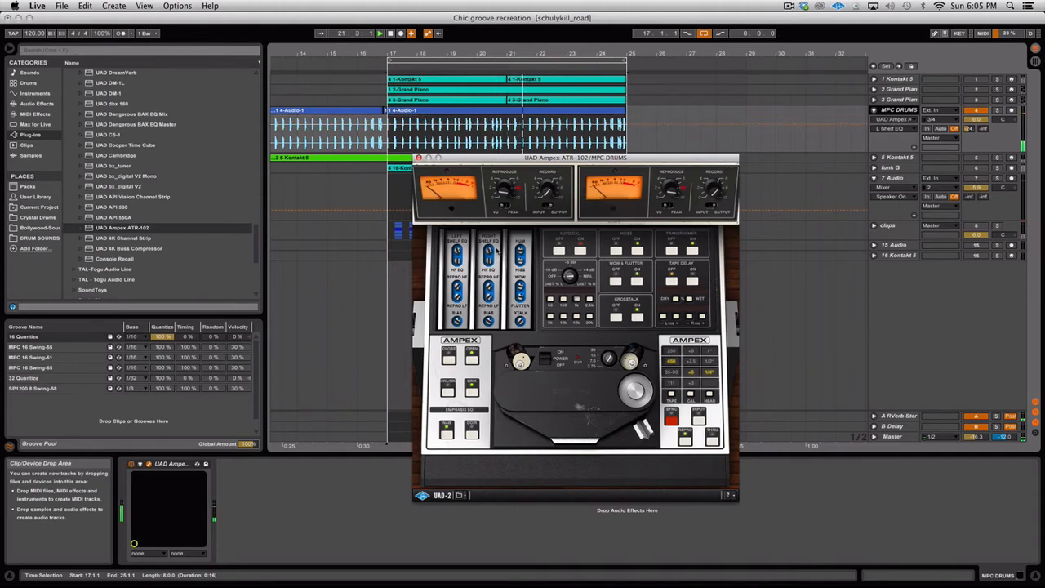
left_click(419, 157)
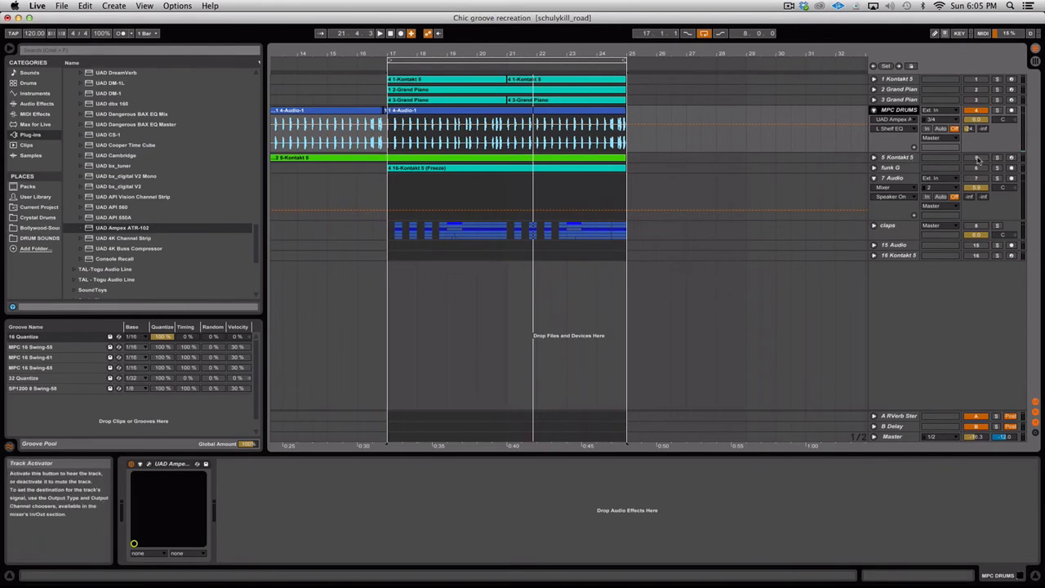
Activate the 5 Kontakt 5 track, add UAD Ampex ATR-102 after its instrument, audition it and save the set
key("space")
left_click(931, 157)
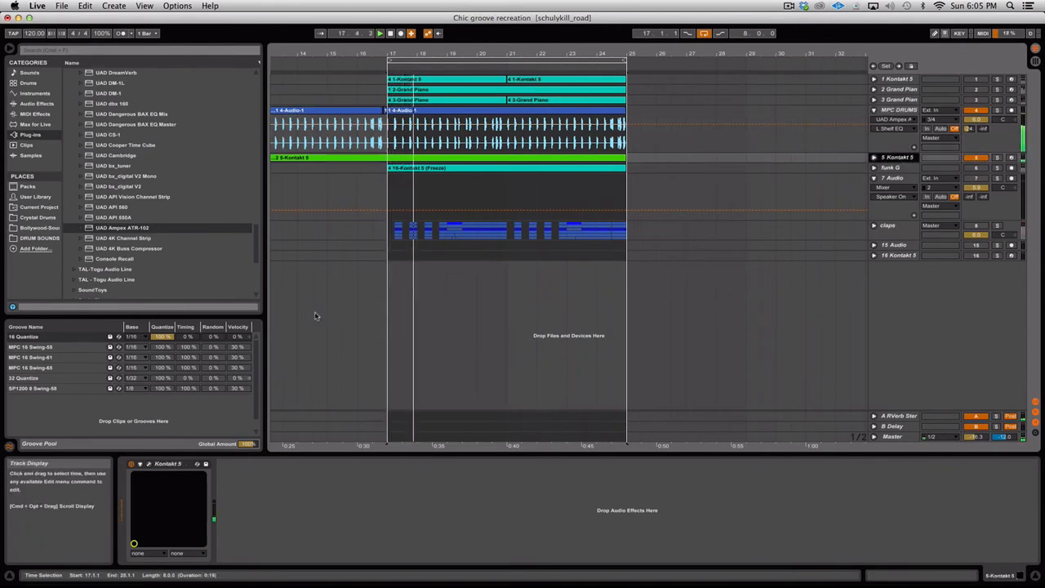
left_click(131, 227)
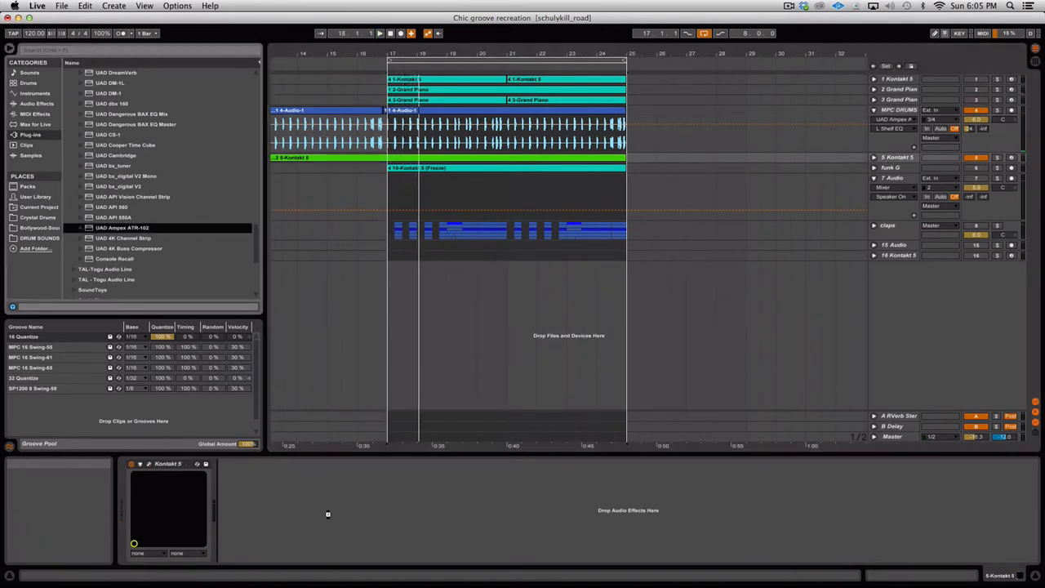
left_click_drag(327, 513, 329, 513)
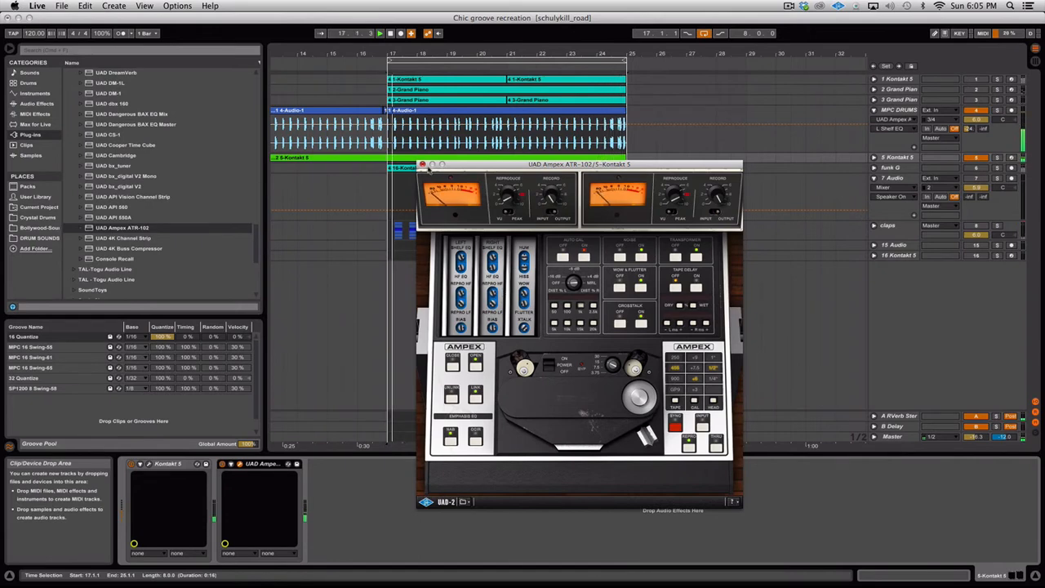
left_click(423, 165)
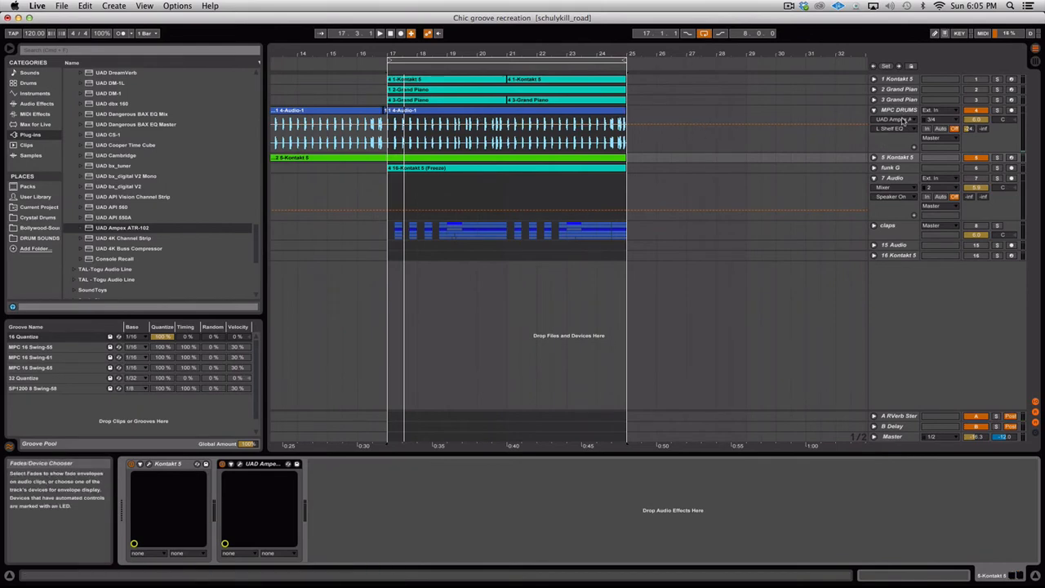
key("super+s")
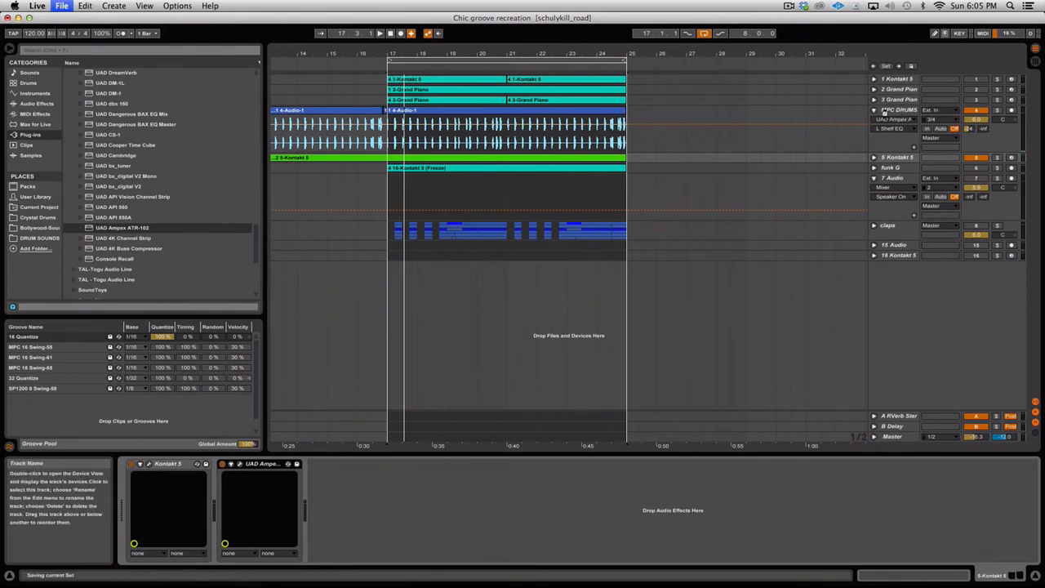
Activate the 1 Kontakt 5 bass track and audition its Scarbee Rickenbacker Bass in Kontakt, closing the instrument window at the end
left_click(908, 79)
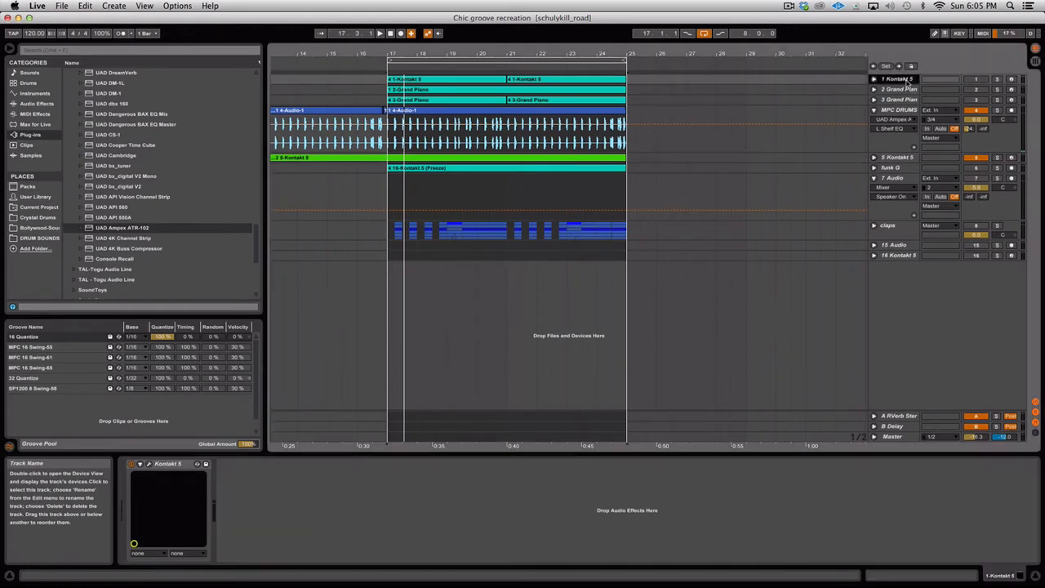
left_click(873, 80)
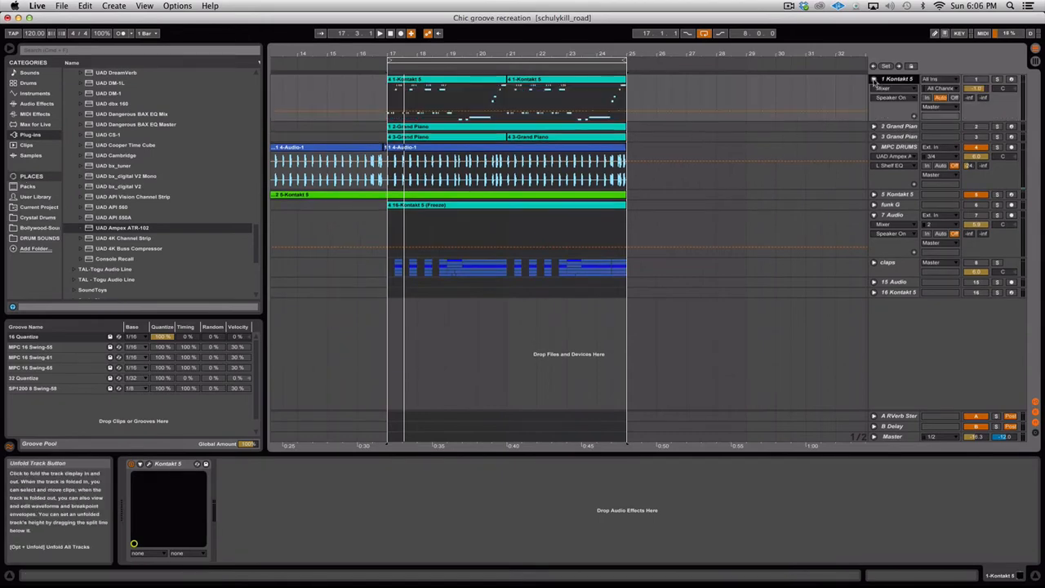
left_click(149, 465)
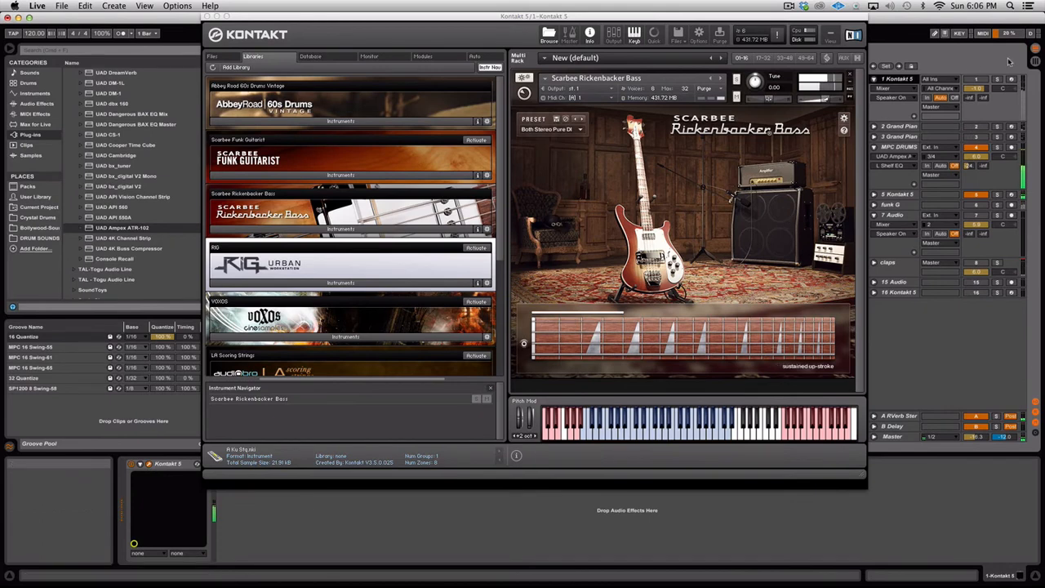
left_click(971, 81)
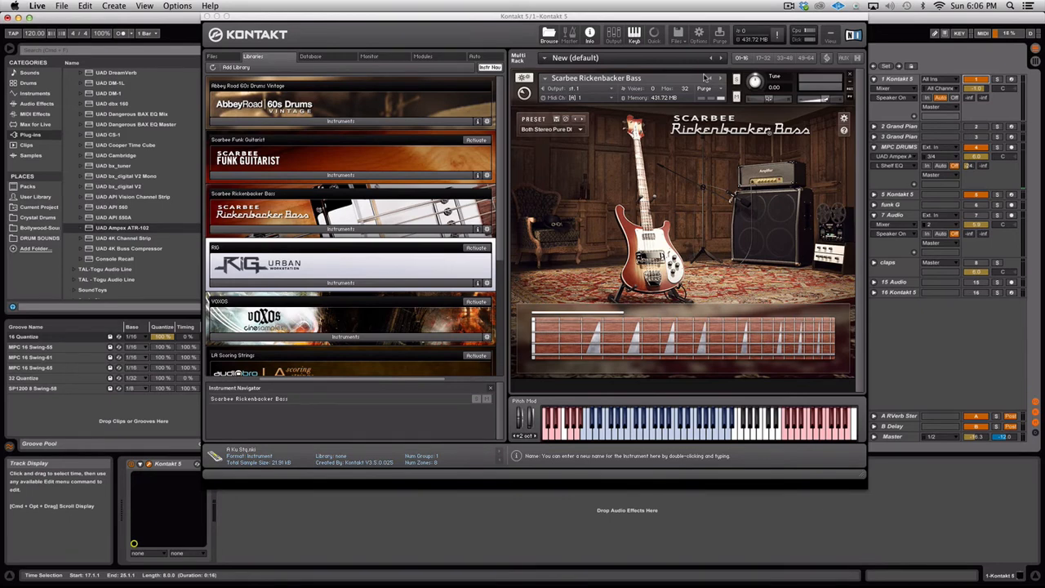
left_click_drag(624, 22, 708, 152)
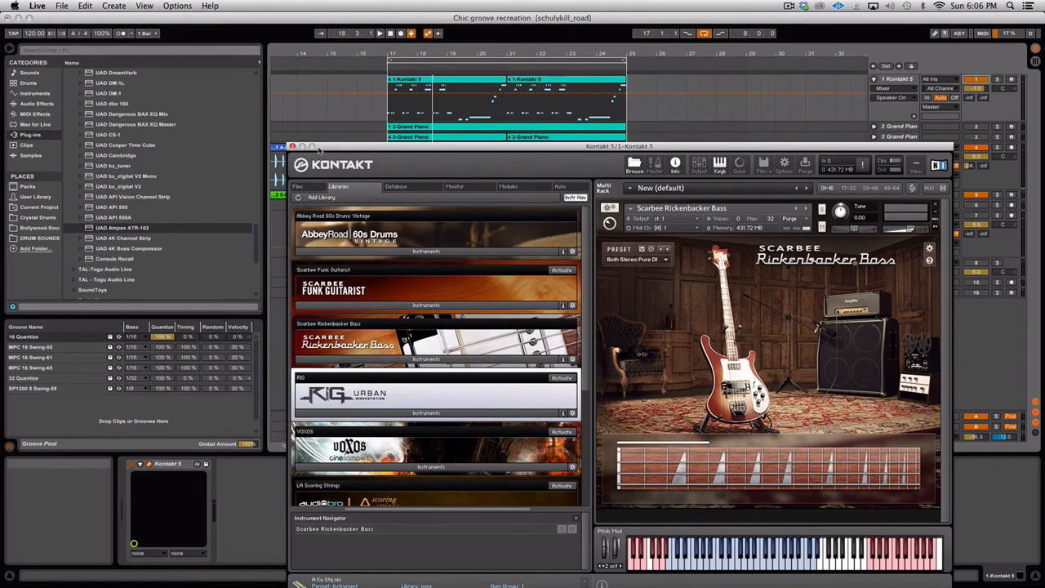
left_click(292, 147)
Load the UAD Teletronix LA-2A Legacy compressor after Kontakt 5 on the 1 Kontakt 5 bass track
scroll(107, 136, "up", 15)
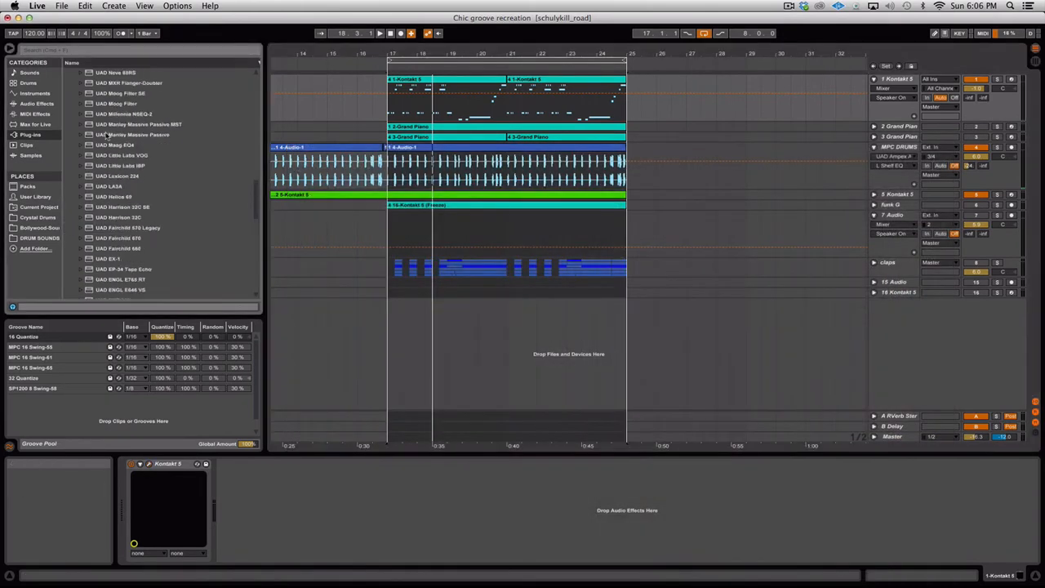
scroll(105, 136, "down", 5)
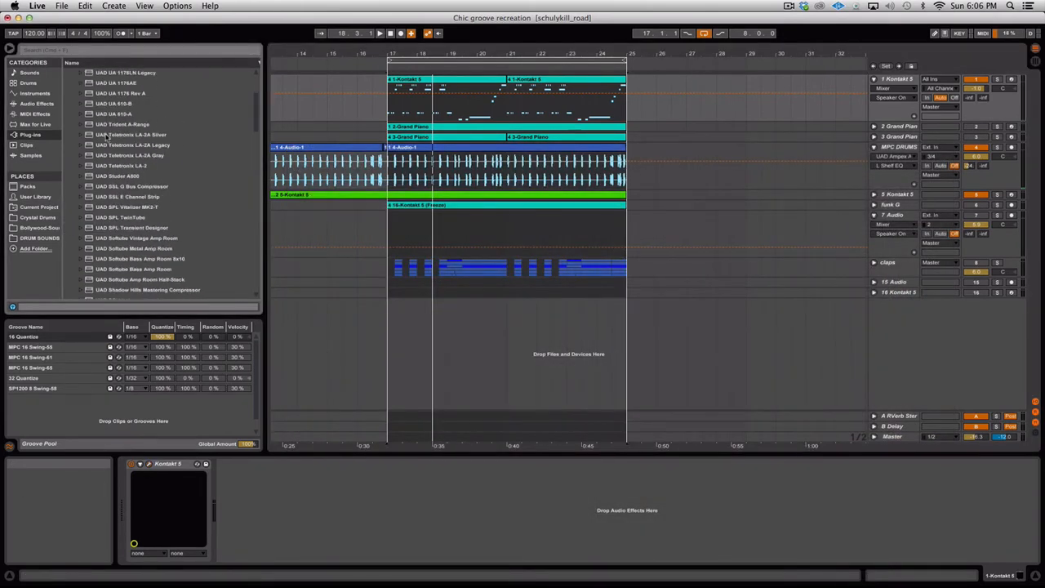
left_click(157, 166)
left_click(163, 146)
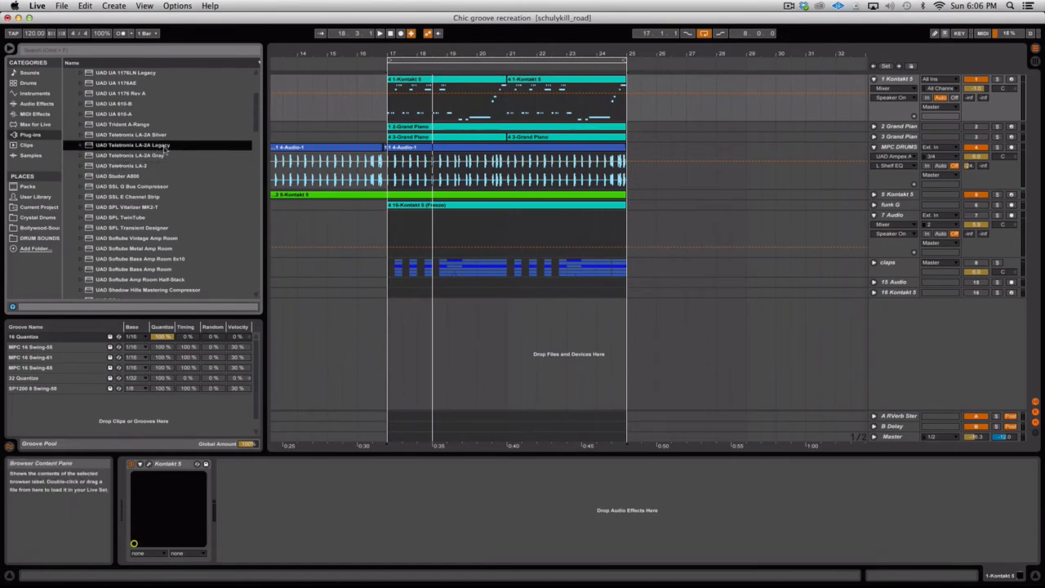
left_click_drag(289, 499, 290, 494)
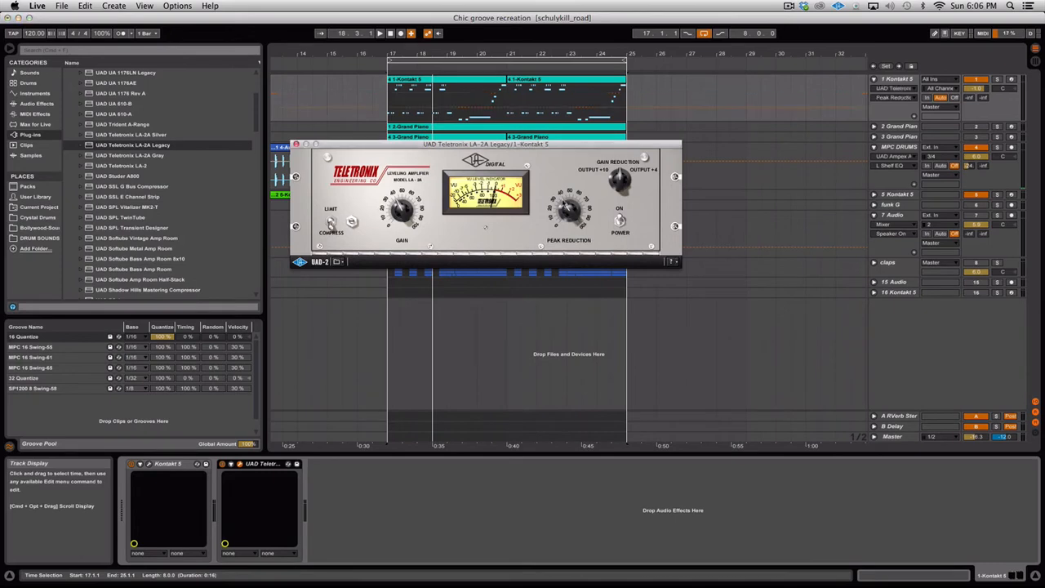
Audition the bass through the LA-2A Legacy, close the compressor window and fold the bass track
key("space")
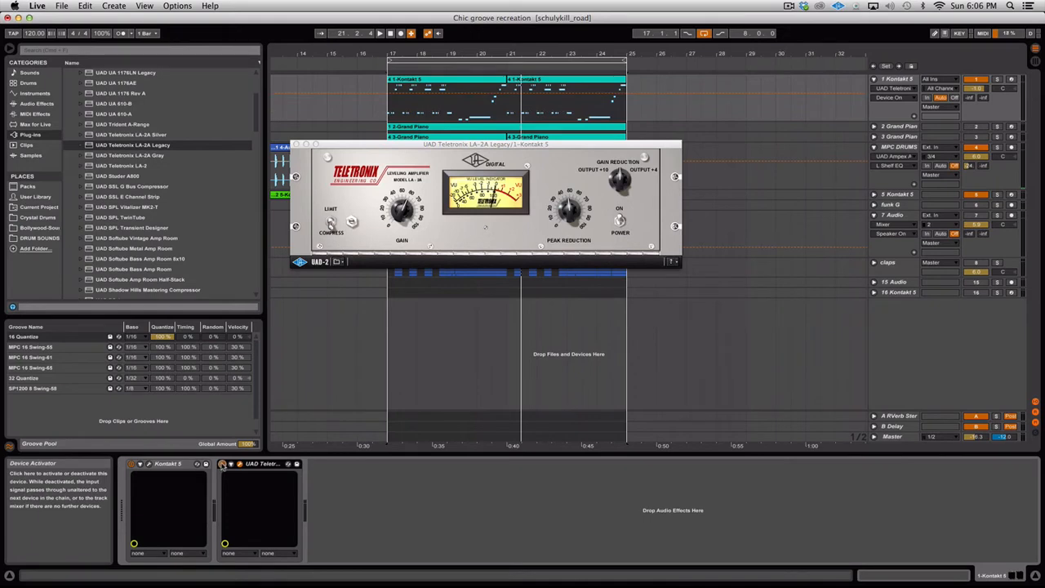
key("space")
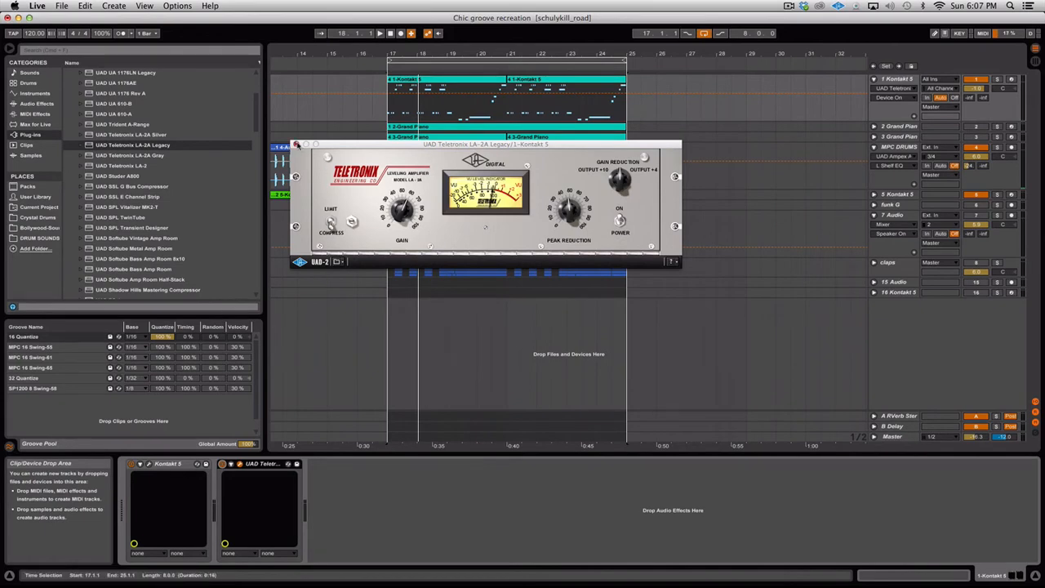
left_click(298, 144)
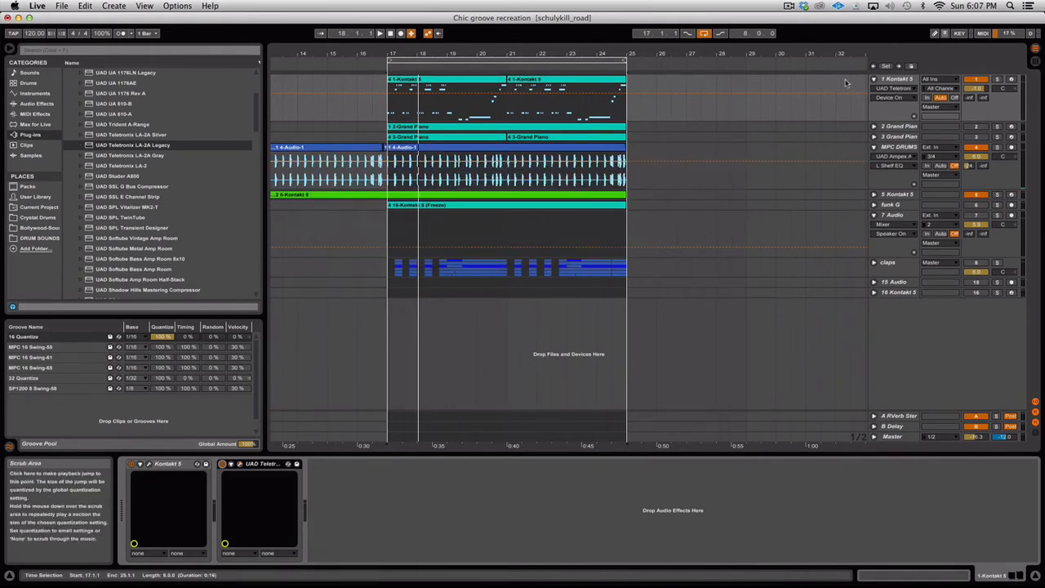
left_click(874, 79)
Play the groove, view the track mixer in Session View, and save the set before returning to Arrangement View
key("space")
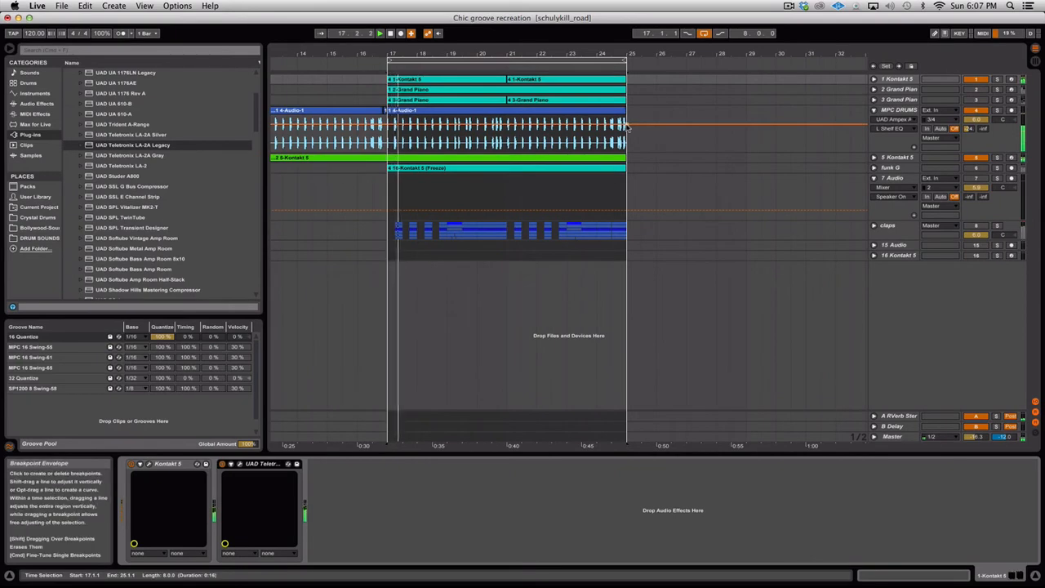
key("Tab")
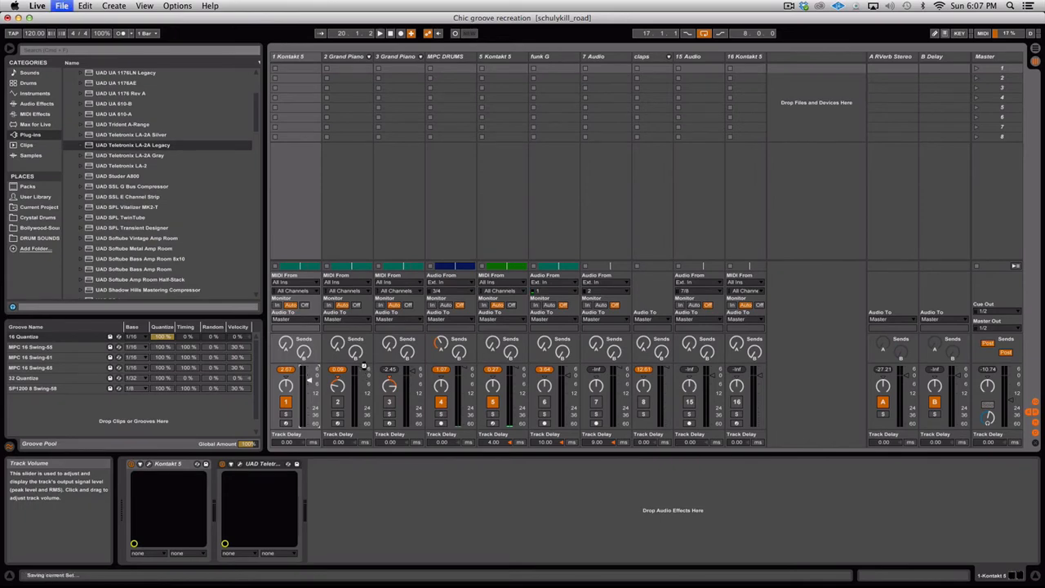
key("Tab")
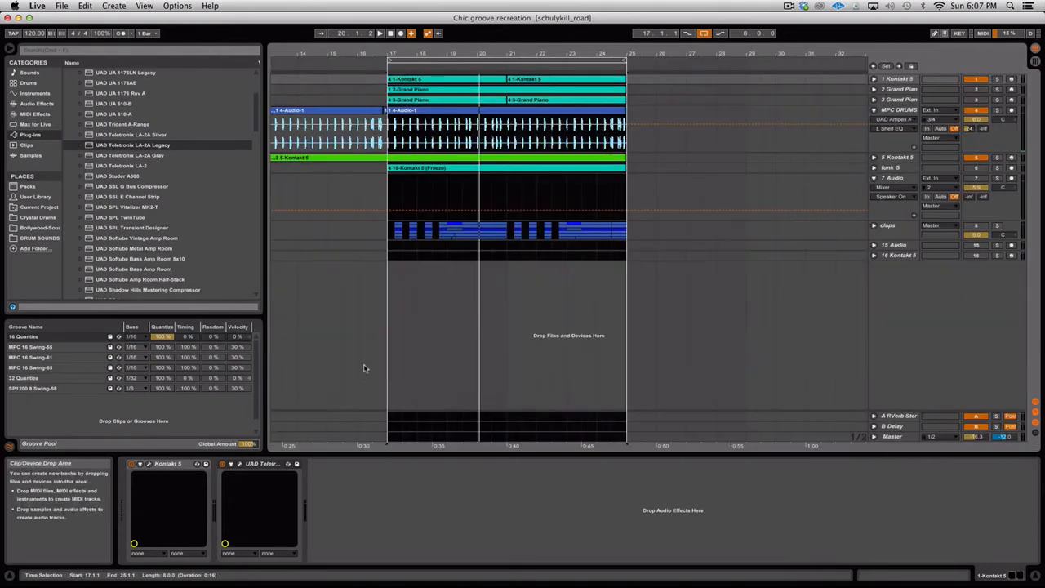
Activate the 2 Grand Piano track, load UAD Neve 88RS onto it and move the plug-in window clear of the clips
left_click(907, 89)
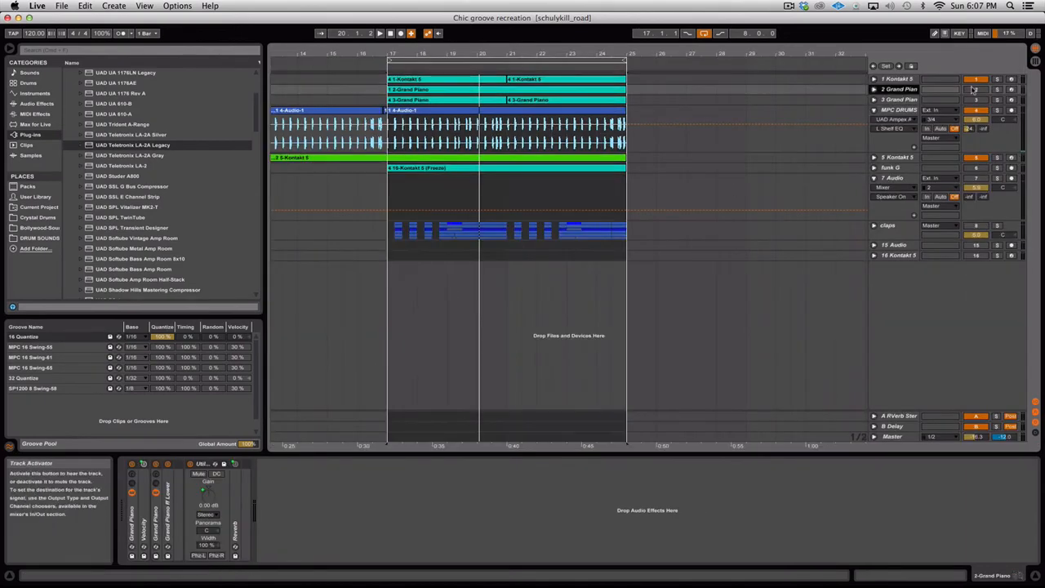
key("space")
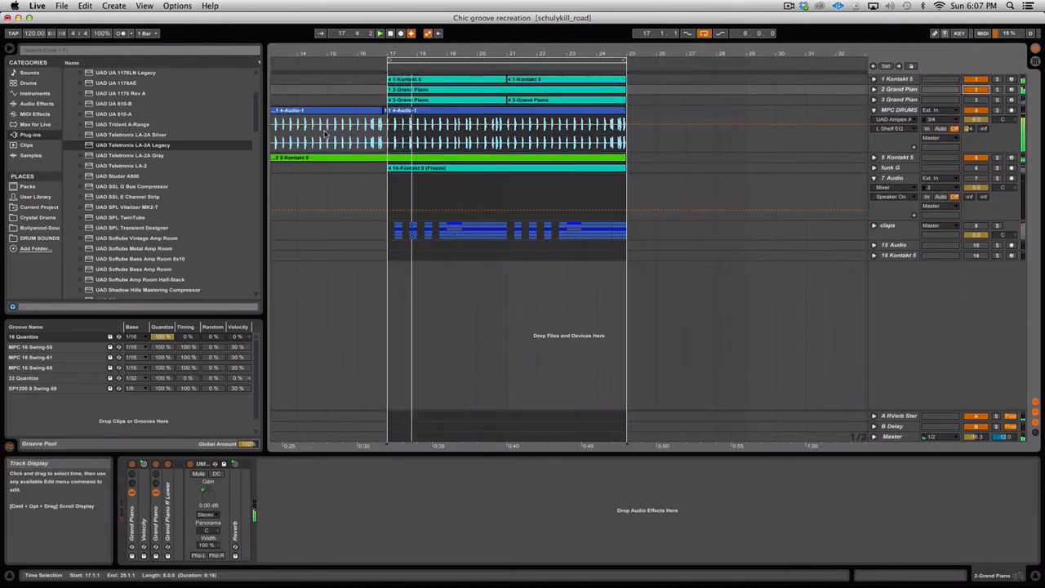
scroll(133, 221, "down", 7)
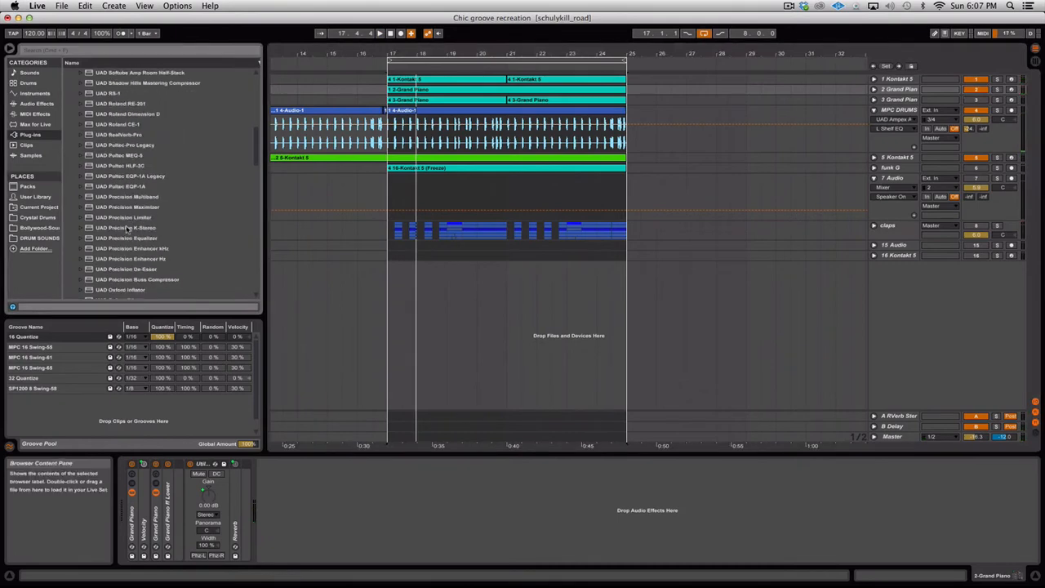
scroll(131, 220, "down", 6)
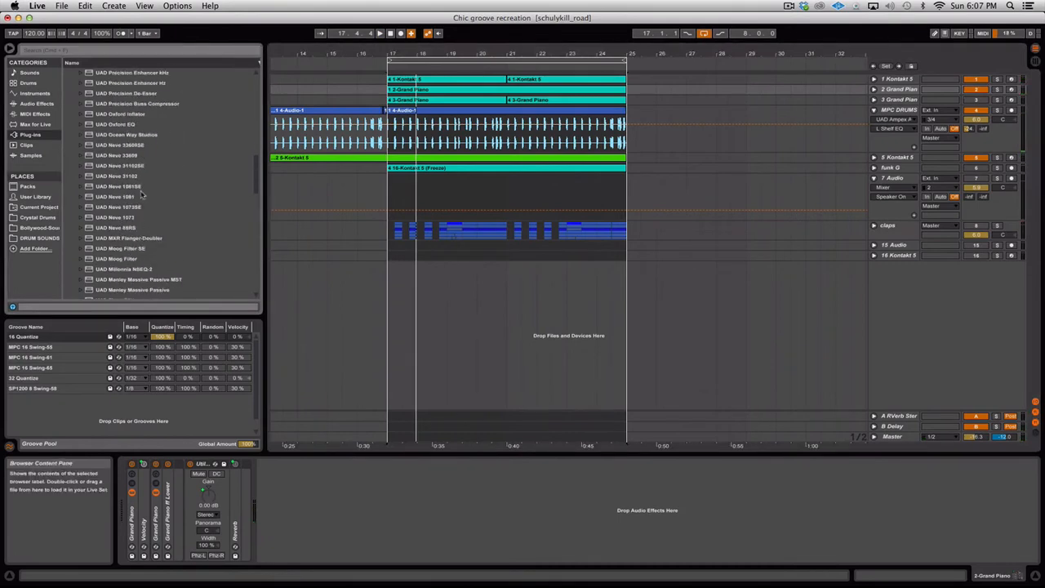
left_click(128, 228)
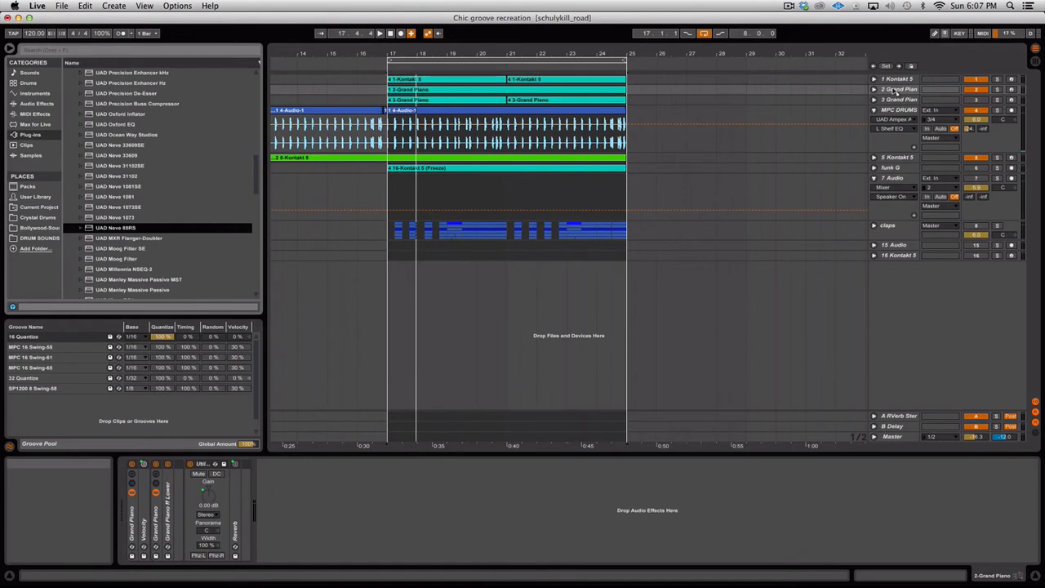
left_click_drag(895, 90, 897, 90)
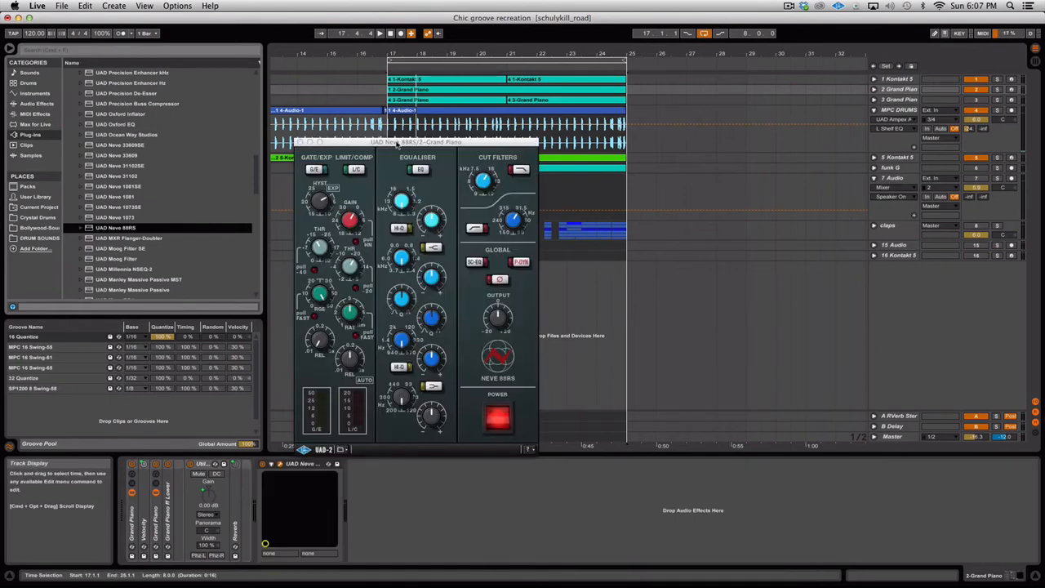
left_click_drag(397, 144, 736, 147)
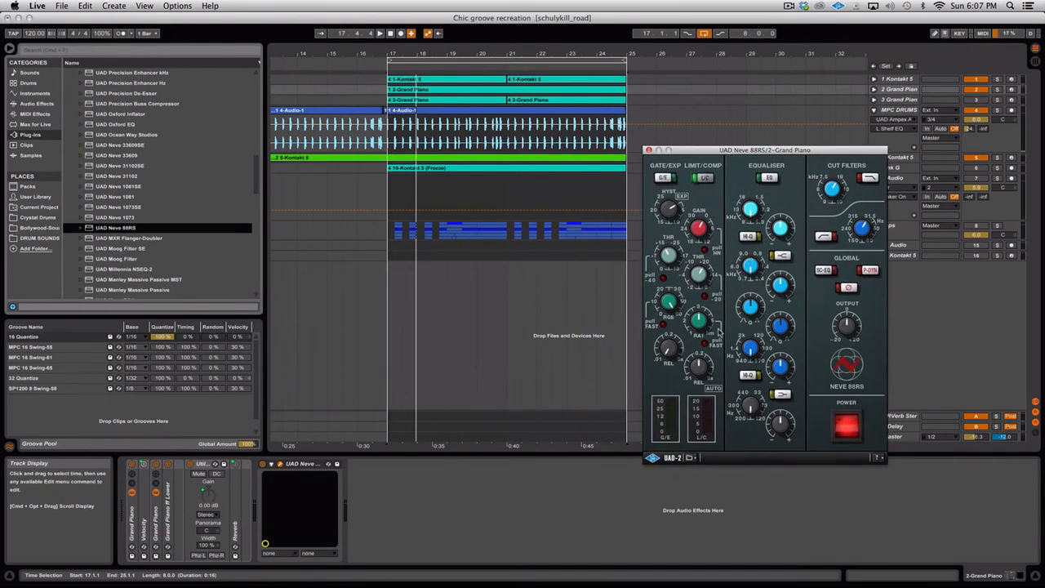
Shape the Grand Piano with the Neve 88RS compressor, low-frequency cut filter and equaliser while auditioning the loop
key("space")
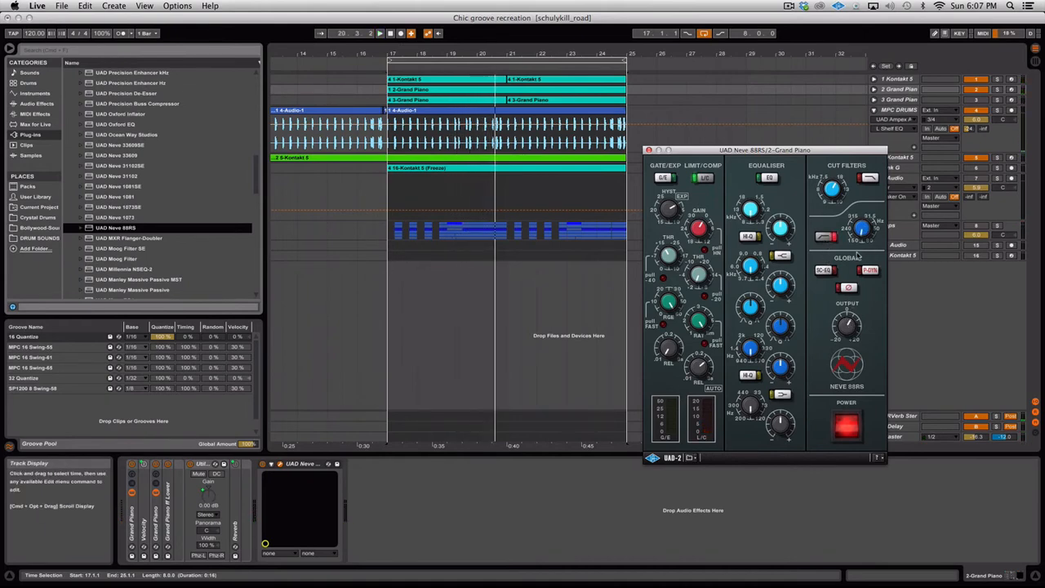
key("space")
left_click_drag(862, 233, 855, 232)
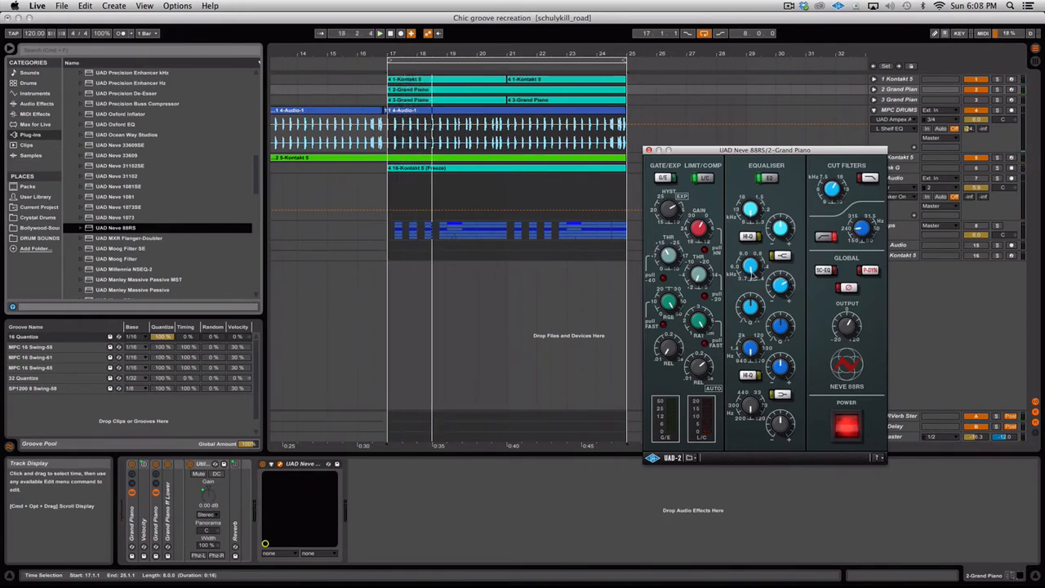
key("space")
key("space")
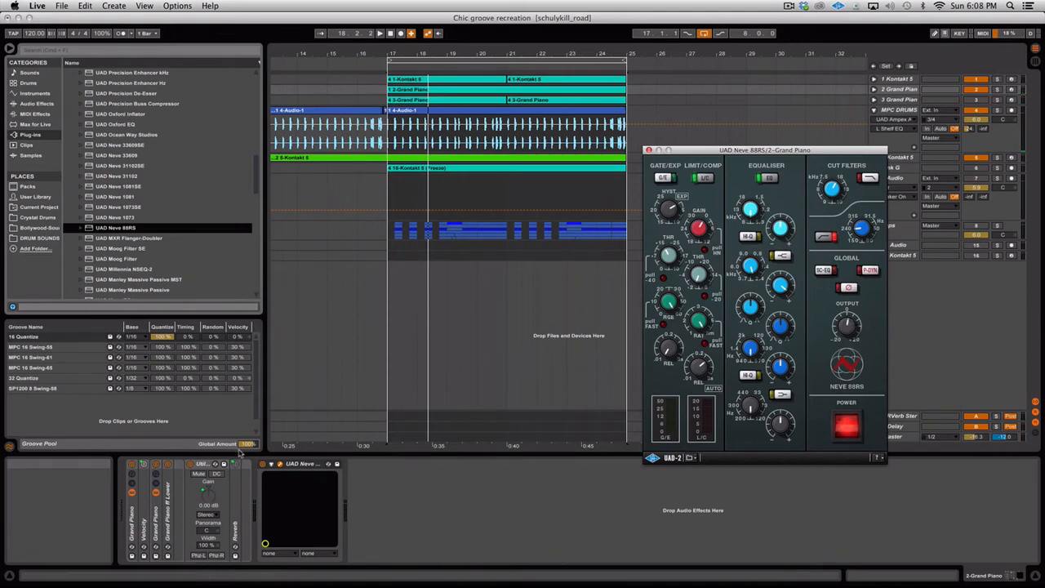
Compare the Grand Piano with the Neve 88RS bypassed and active while the loop plays
left_click(263, 465)
key("space")
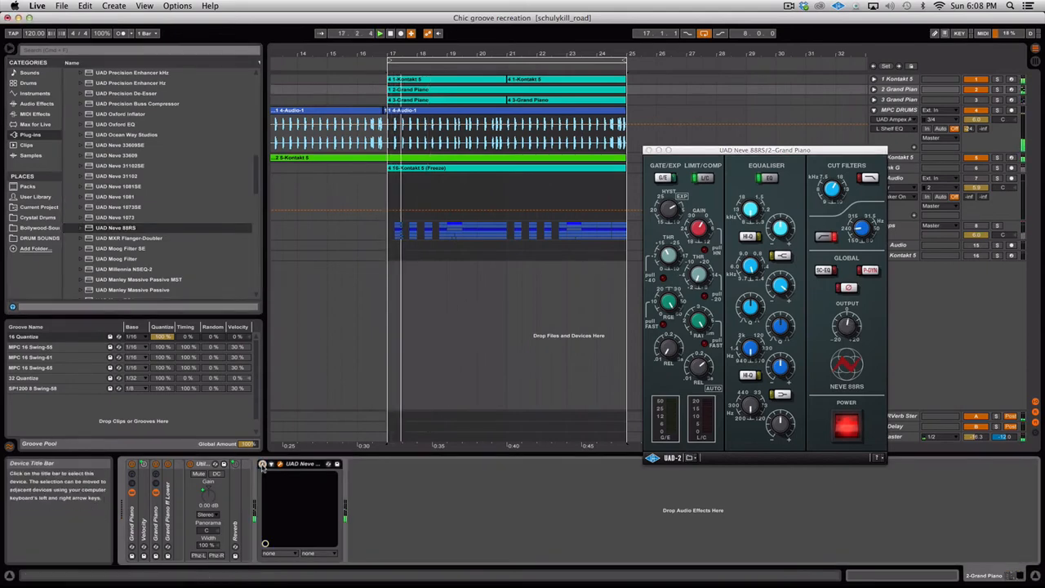
left_click(262, 466)
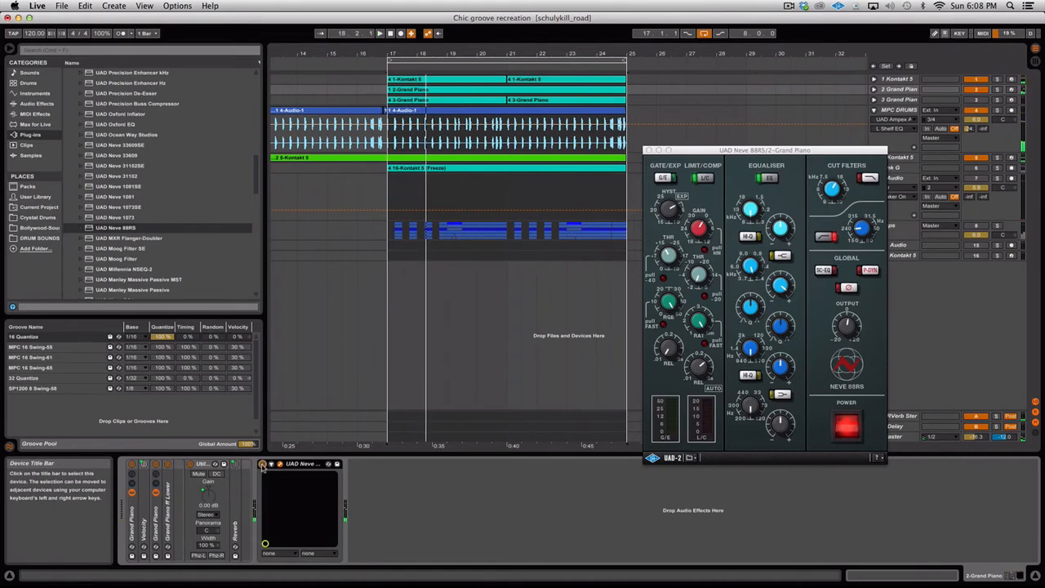
Fine-tune the Neve 88RS compressor on 2 Grand Piano while the loop plays, close the plug-in window and save the set
key("space")
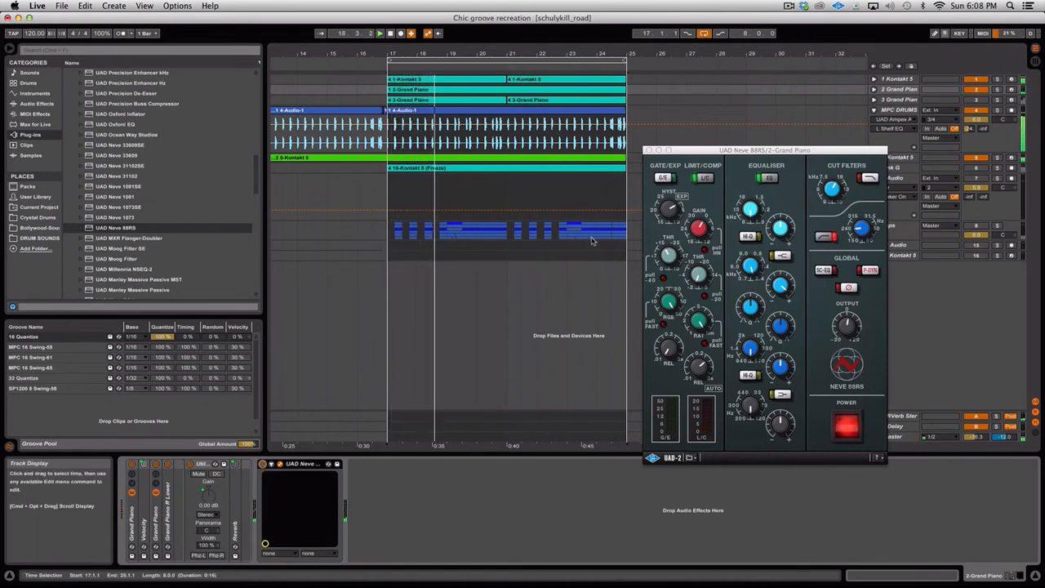
left_click_drag(697, 283, 694, 280)
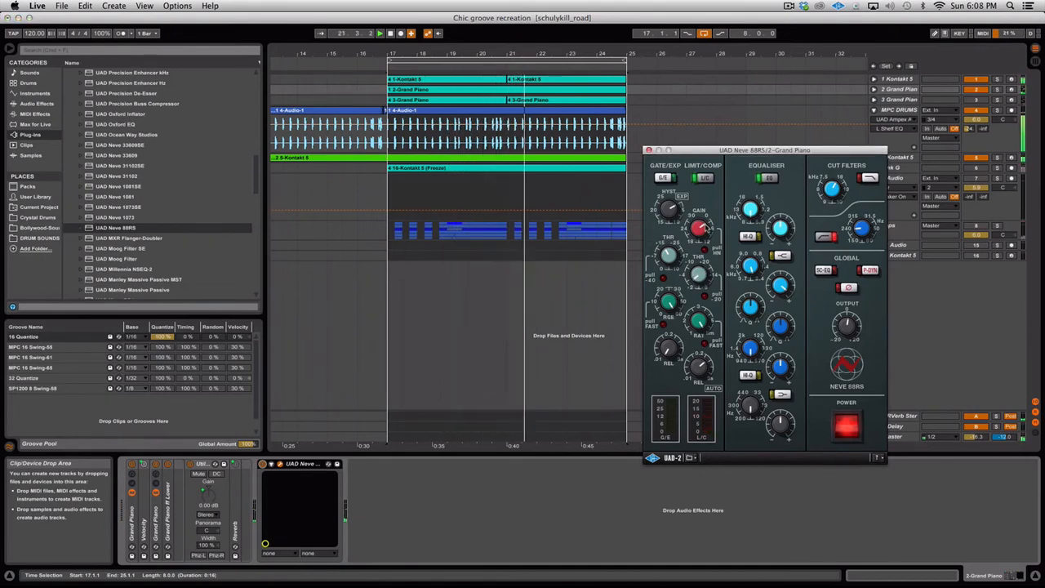
key("space")
left_click(649, 150)
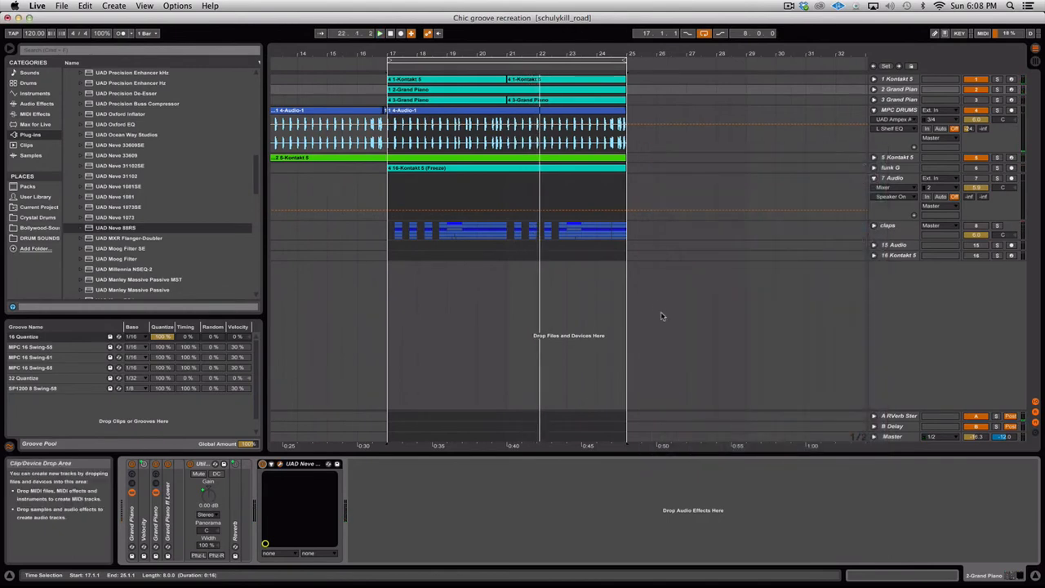
left_click(669, 338)
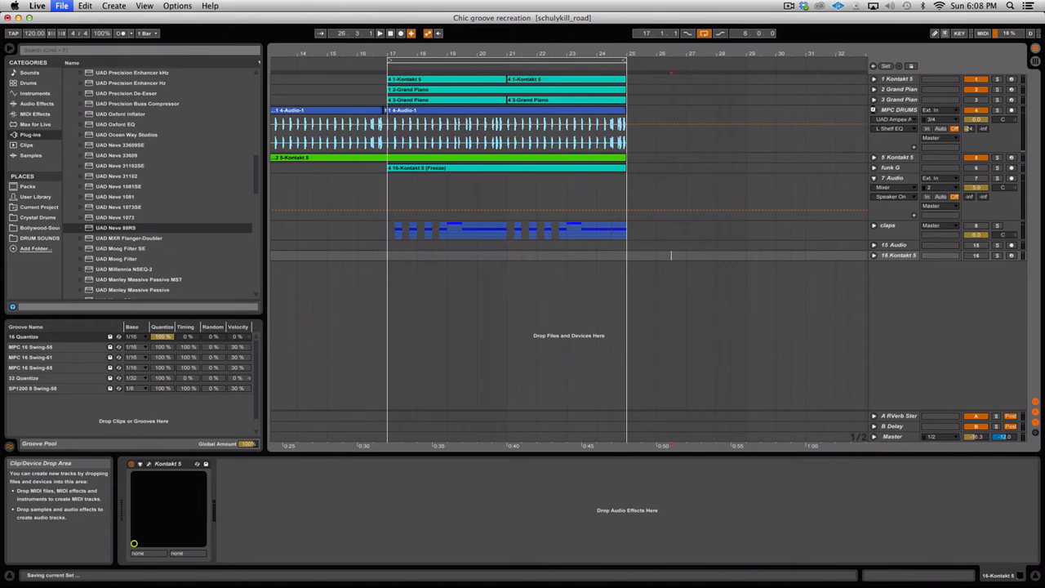
Copy the UAD Neve 88RS from 2 Grand Piano to the 3 Grand Piano track and open the copy's window
left_click(890, 99)
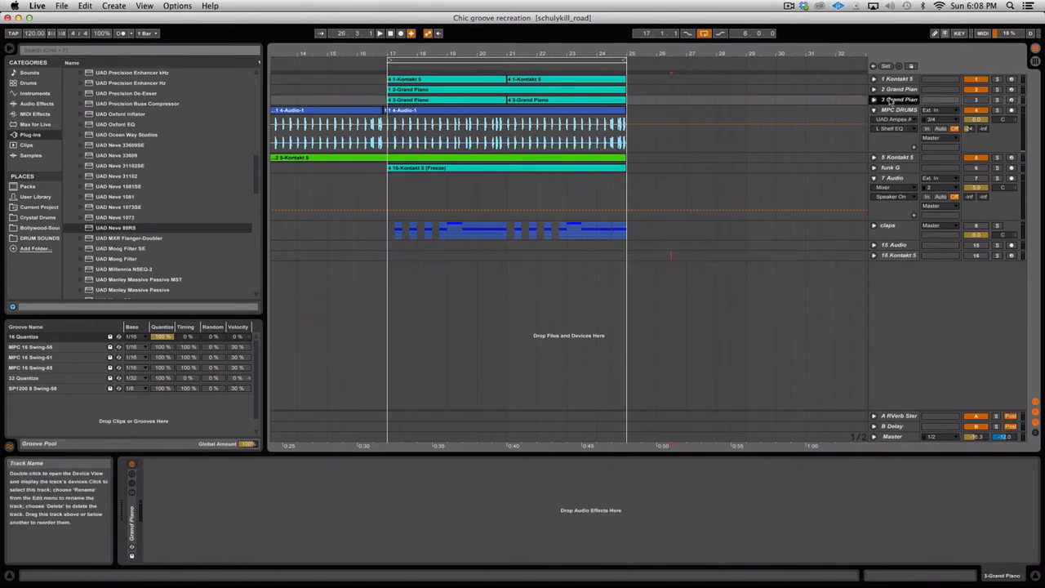
left_click(890, 89)
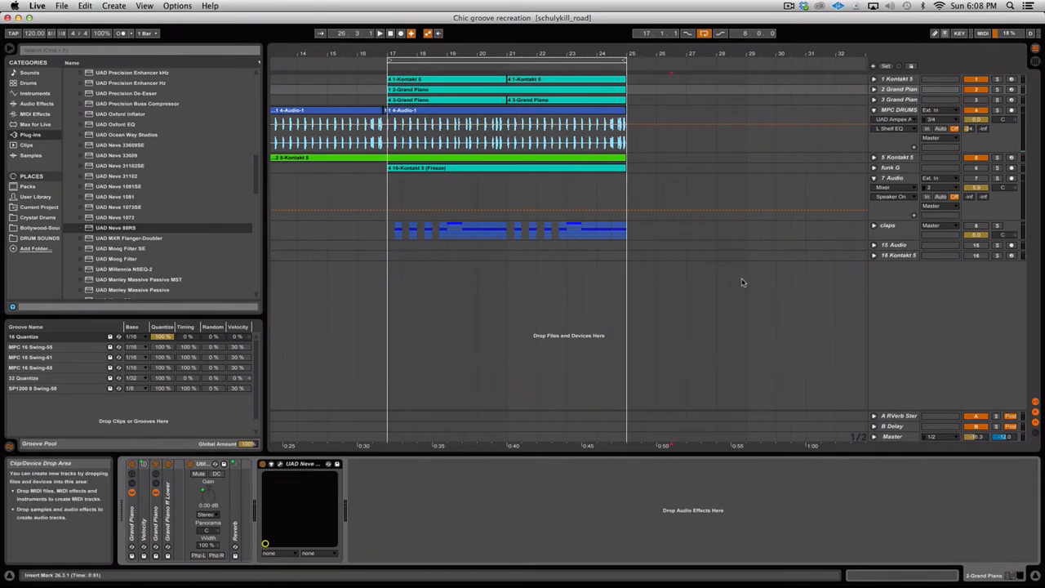
left_click(894, 99)
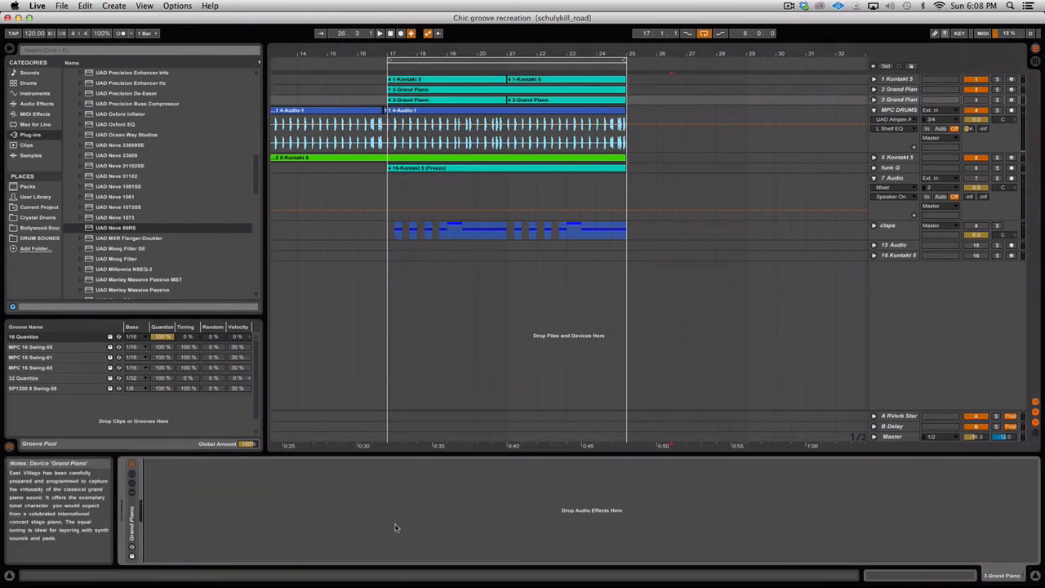
key("super+v")
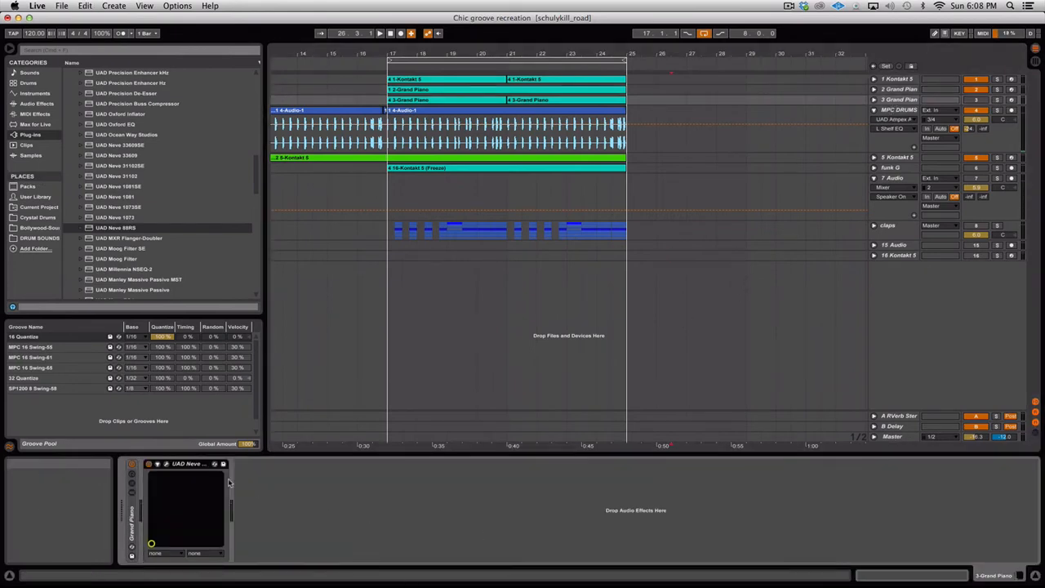
left_click(167, 465)
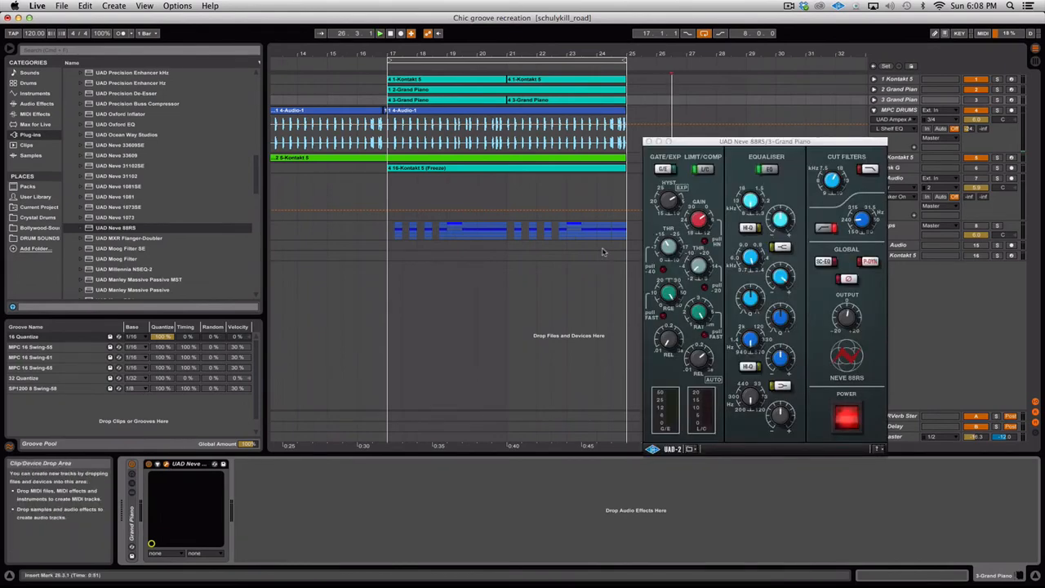
Adjust the Neve 88RS output, compressor, low-cut filter and equaliser on 3 Grand Piano while auditioning the loop, then close its window
left_click(508, 62)
key("space")
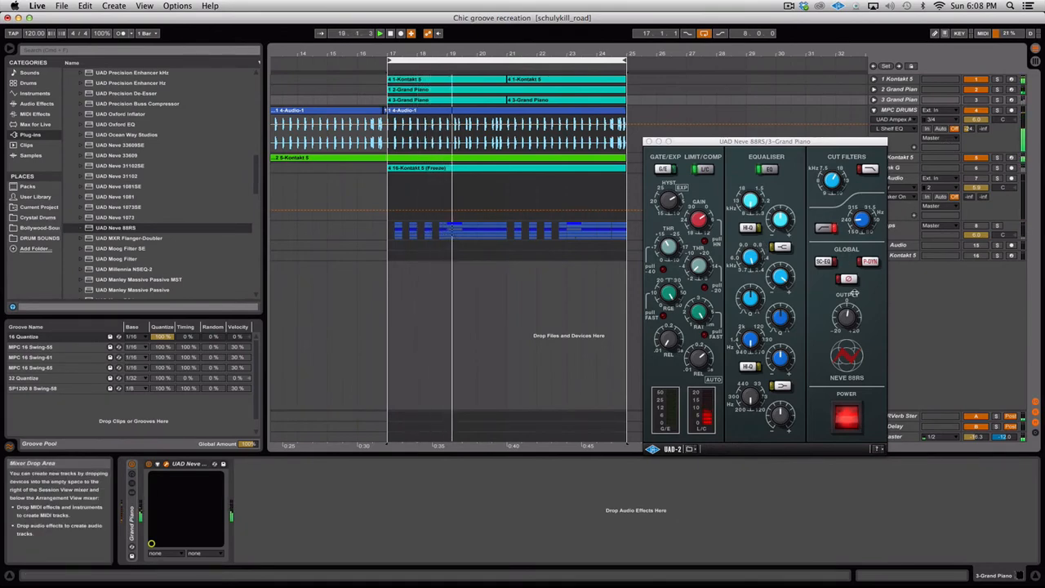
left_click_drag(849, 314, 866, 330)
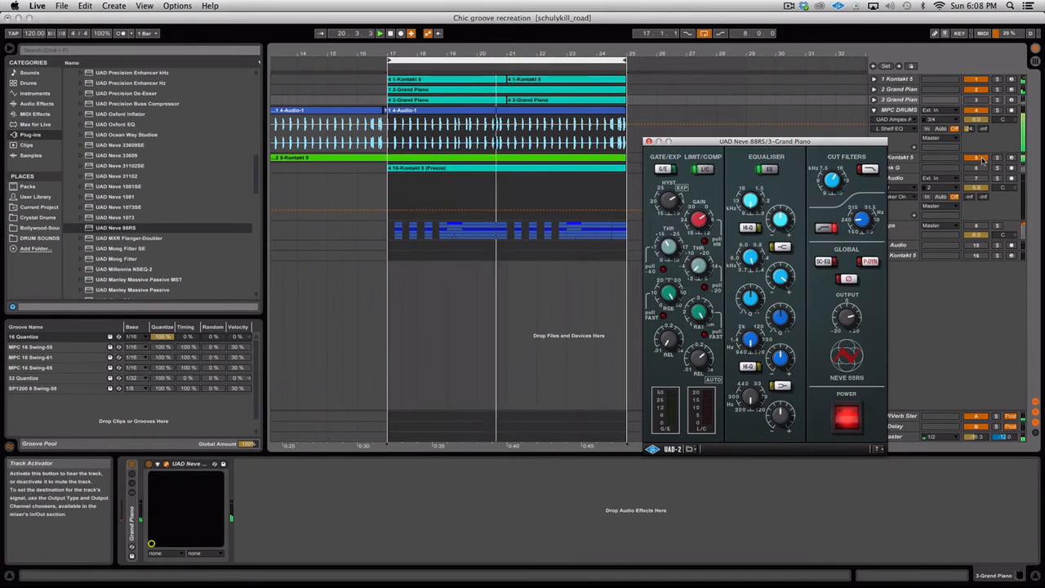
left_click(977, 100)
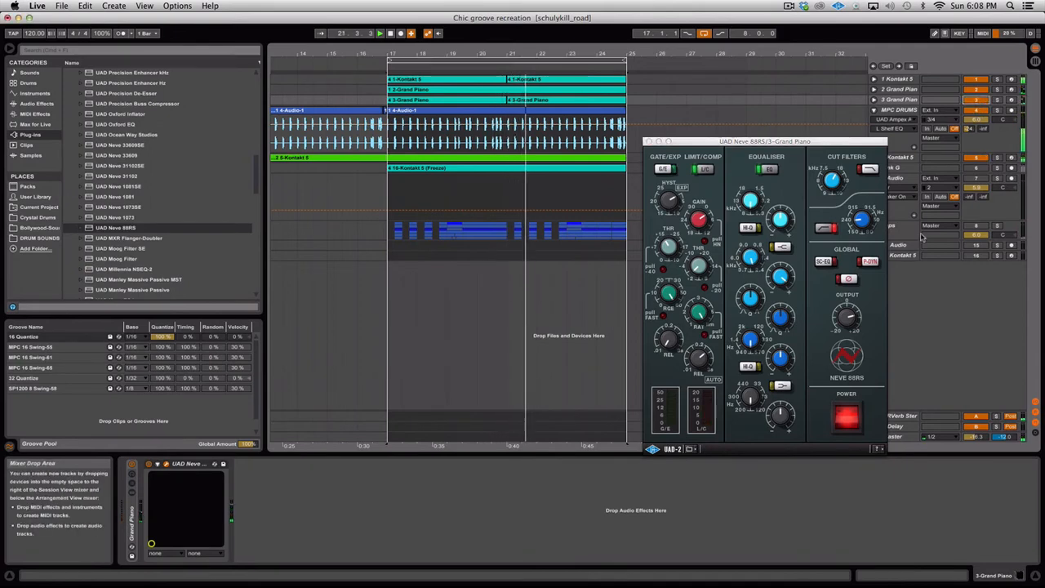
left_click(851, 314)
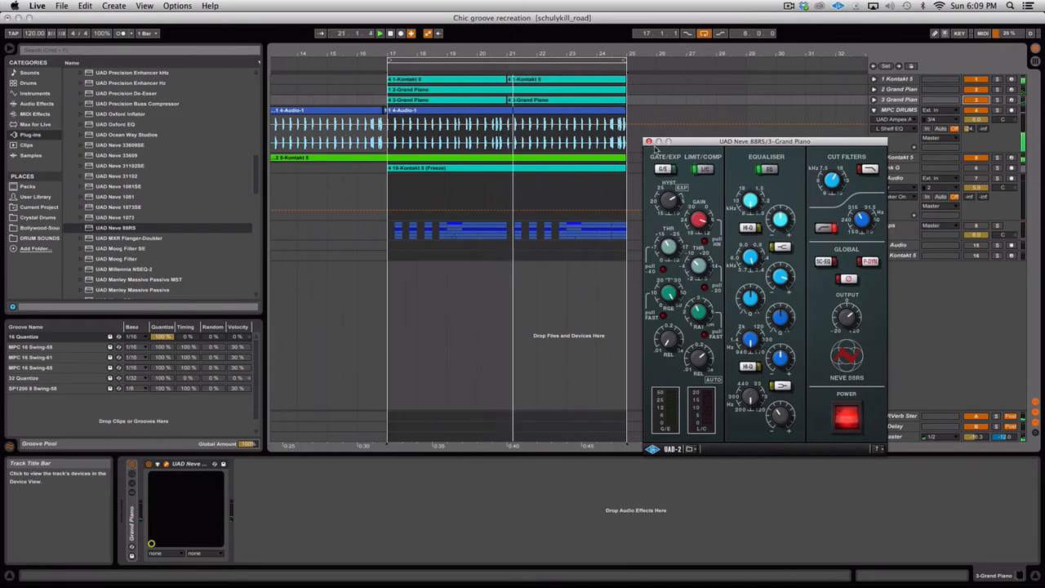
left_click(650, 141)
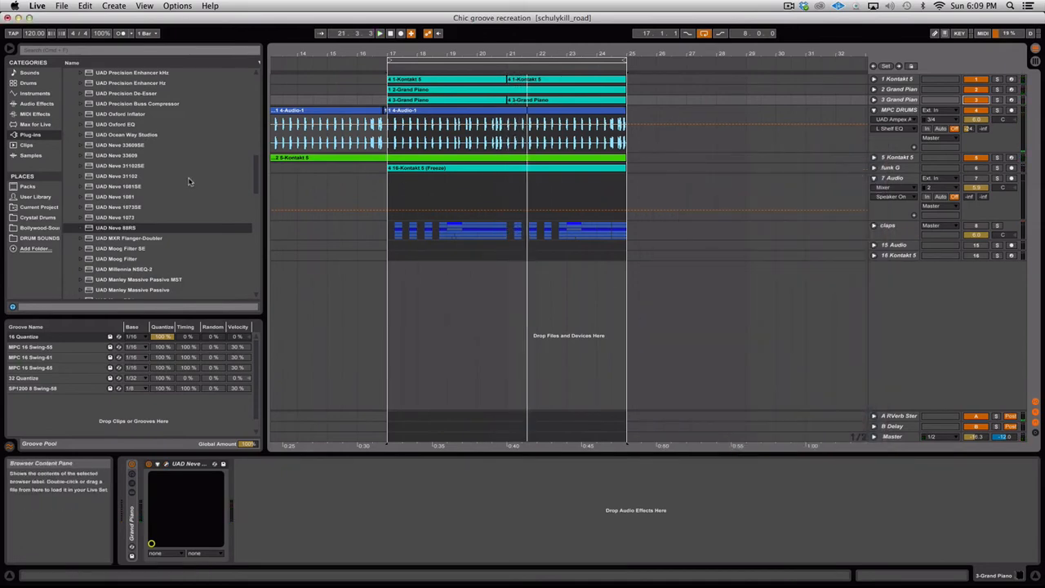
Load UAD Teletronix LA-2A Legacy onto 3 Grand Piano after the Neve 88RS and reposition its window
scroll(175, 150, "up", 5)
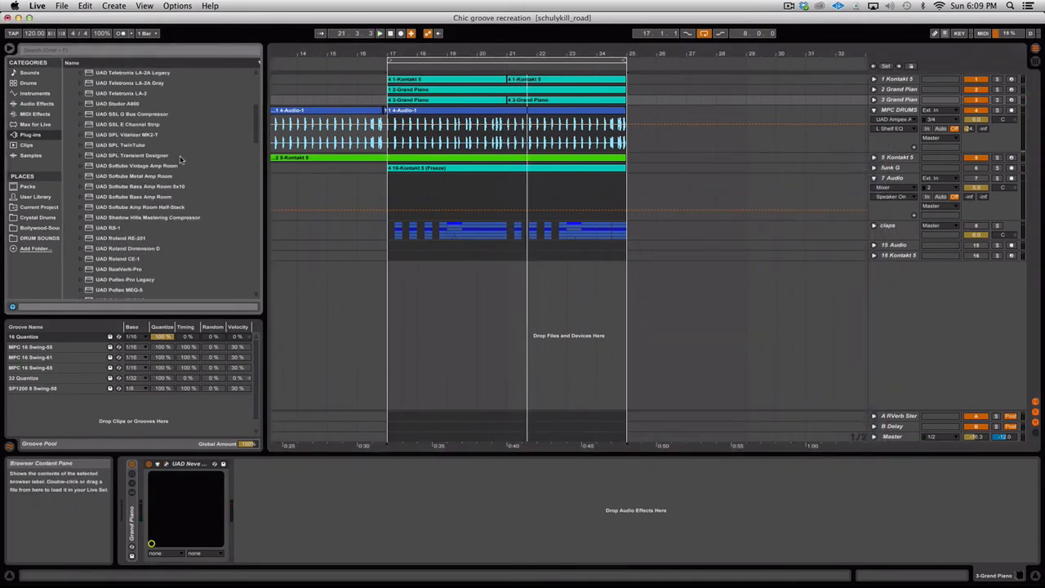
scroll(181, 160, "down", 5)
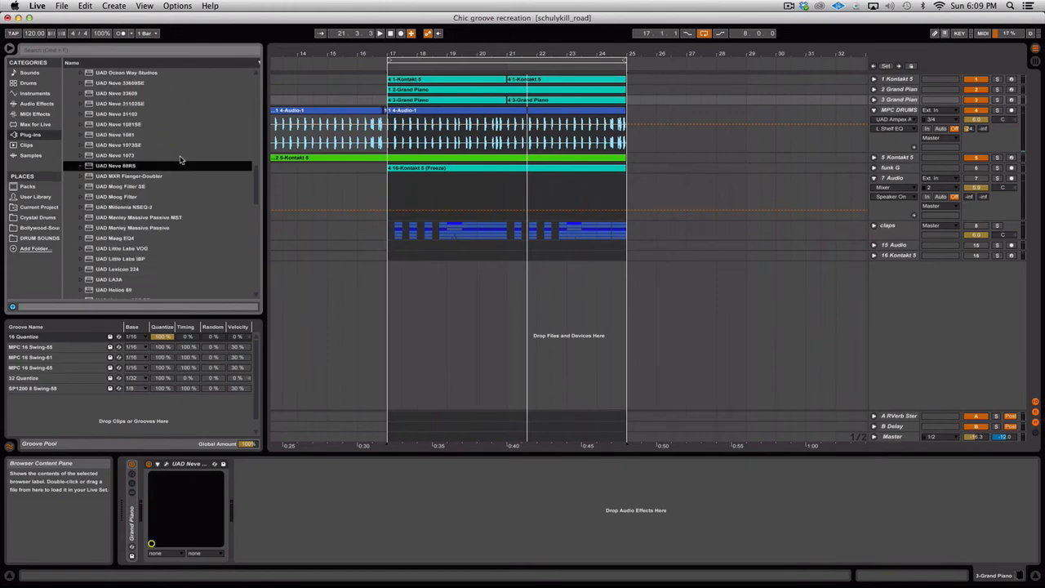
scroll(181, 159, "down", 9)
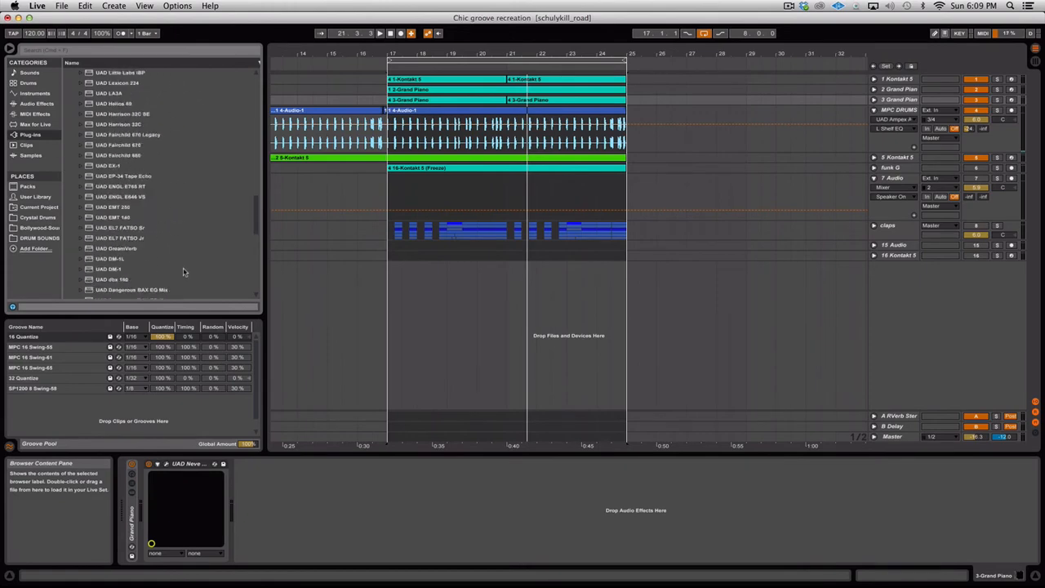
scroll(183, 268, "up", 15)
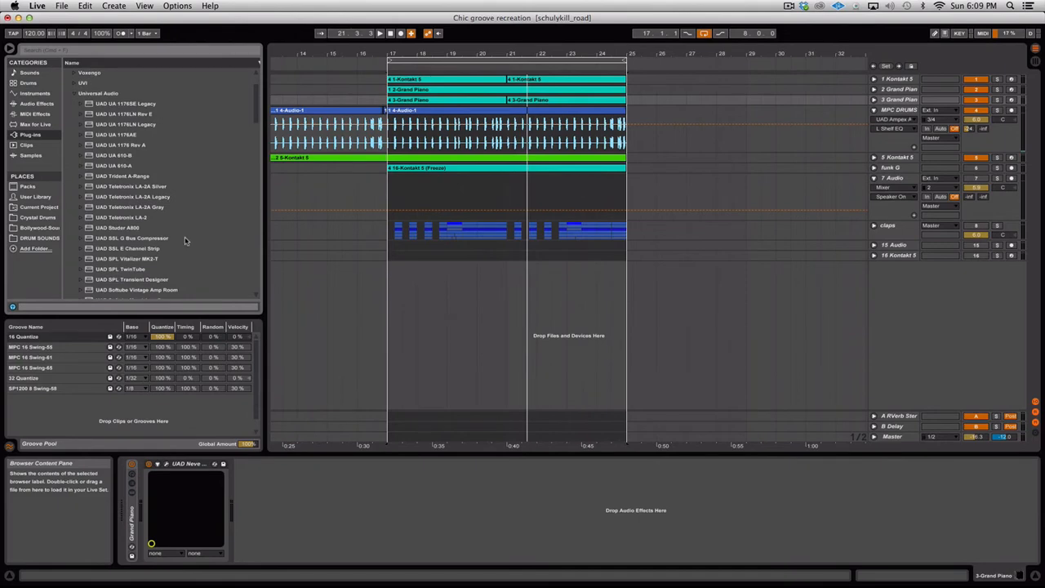
left_click(158, 198)
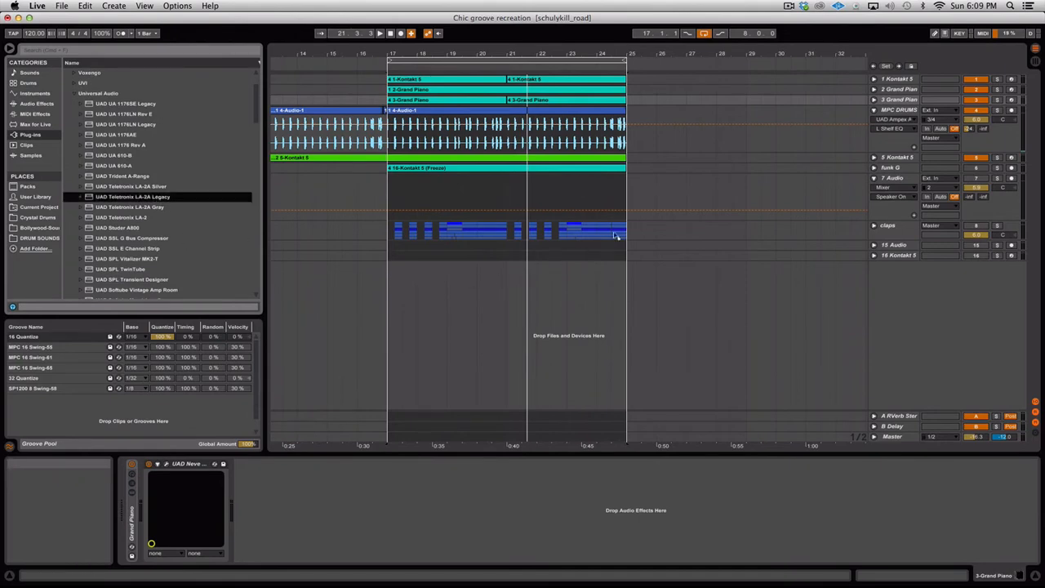
left_click_drag(892, 98, 893, 100)
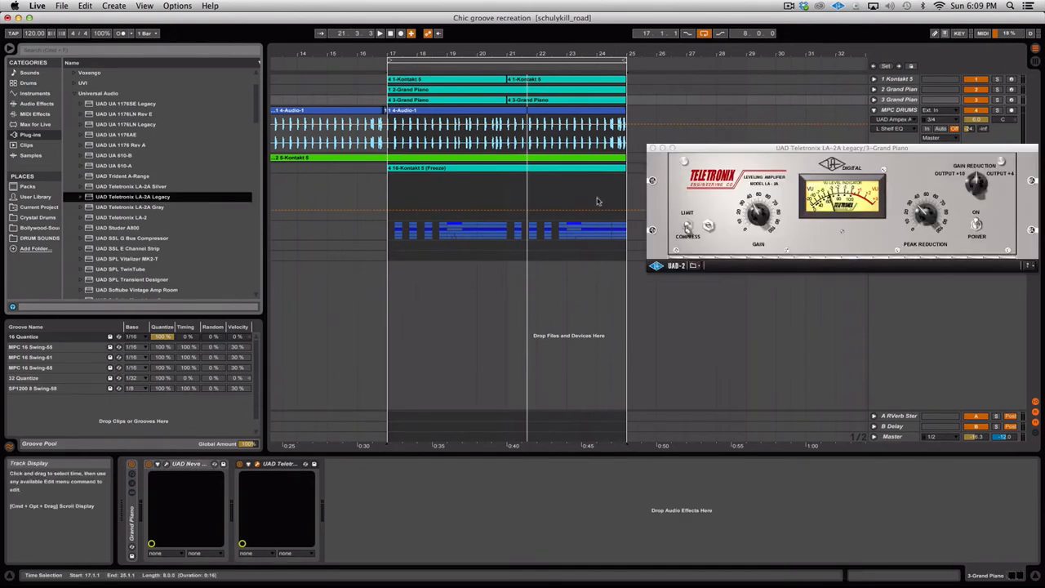
left_click_drag(808, 151, 723, 136)
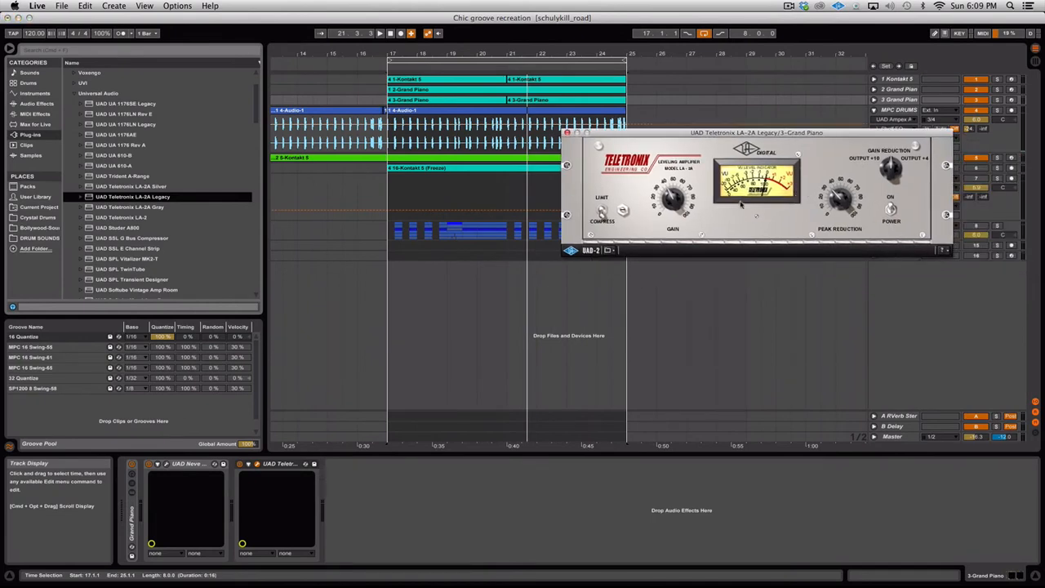
Audition the LA-2A Legacy on 3 Grand Piano, then readjust the Neve 88RS compressor and output level and close its window
key("space")
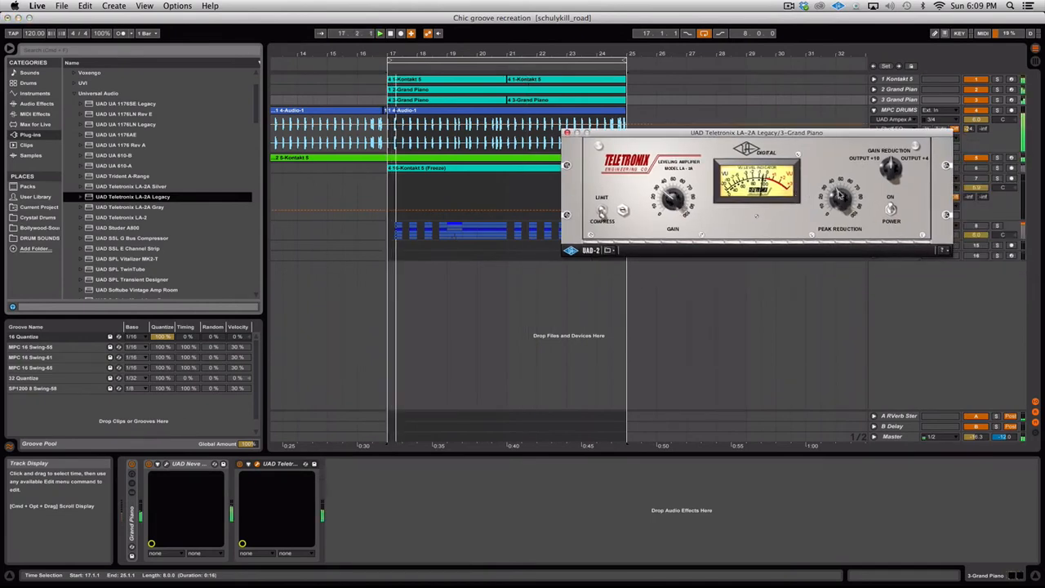
left_click(258, 465)
left_click(257, 464)
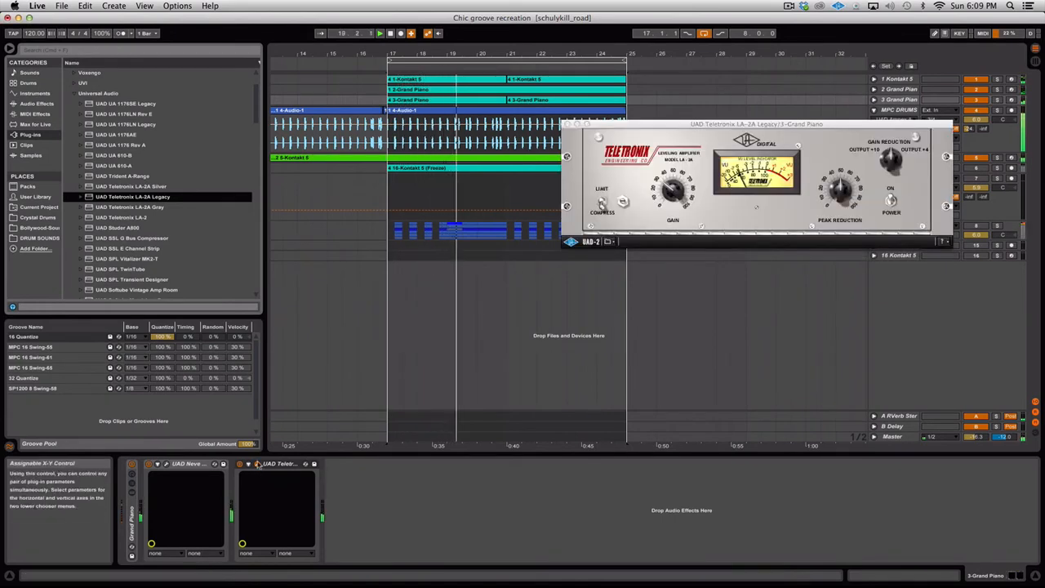
left_click(258, 464)
left_click(166, 465)
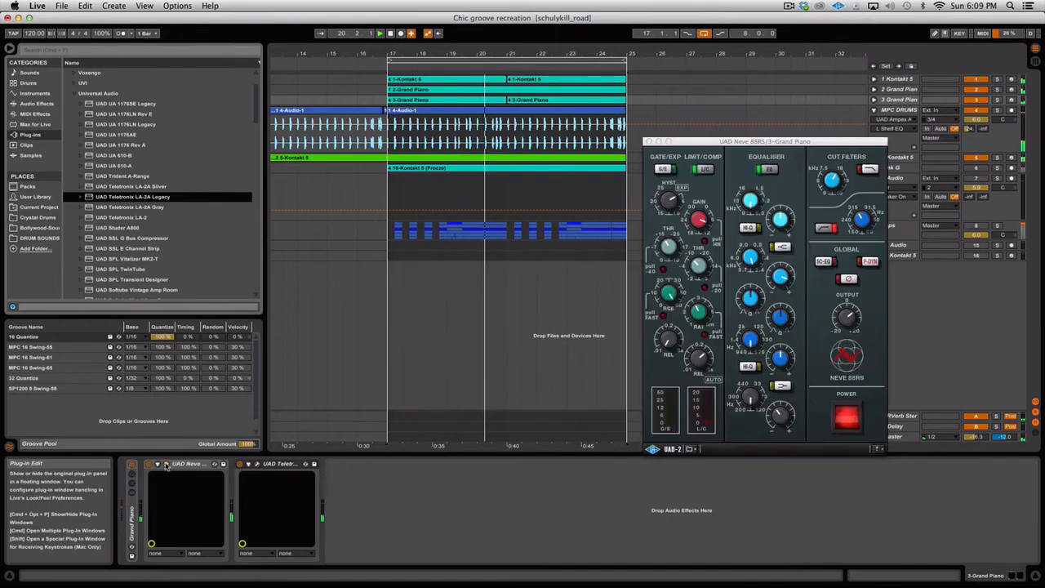
left_click(859, 317)
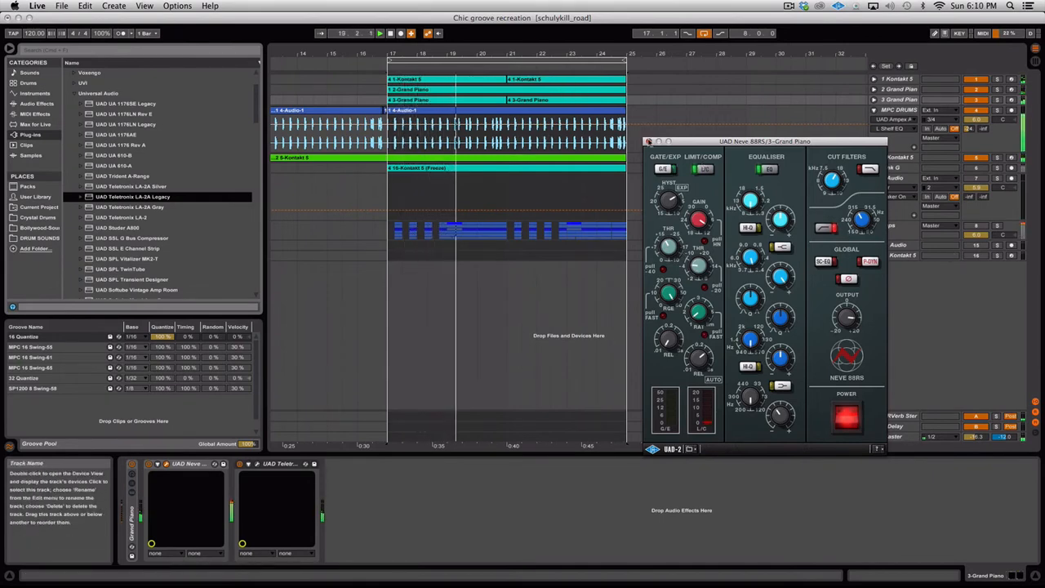
left_click(649, 141)
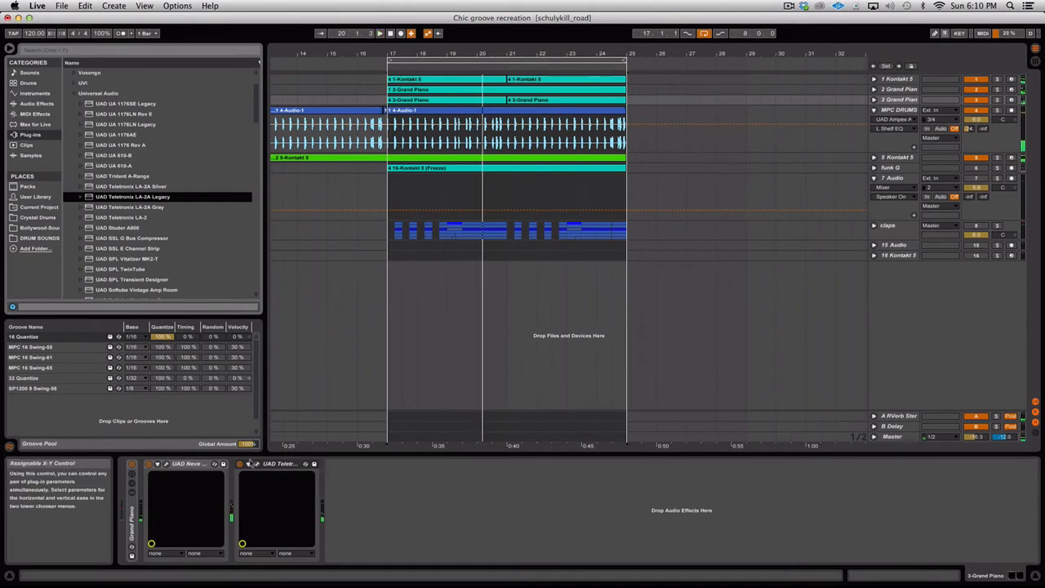
Compare 3 Grand Piano with both the Neve 88RS and LA-2A Legacy bypassed and active while the loop plays
left_click(240, 464)
left_click(149, 465)
key("space")
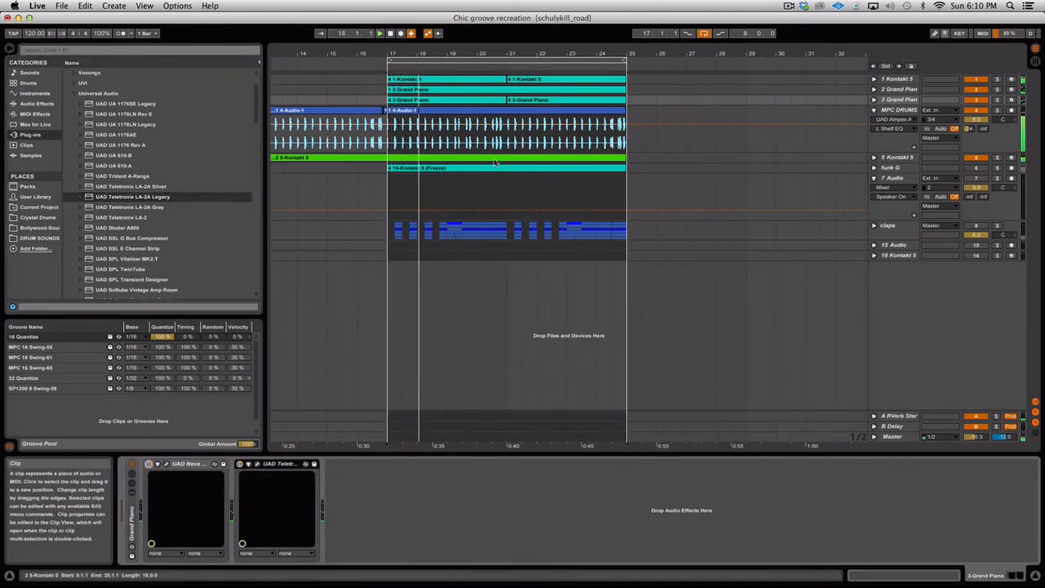
left_click(240, 464)
left_click(148, 465)
key("space")
key("space")
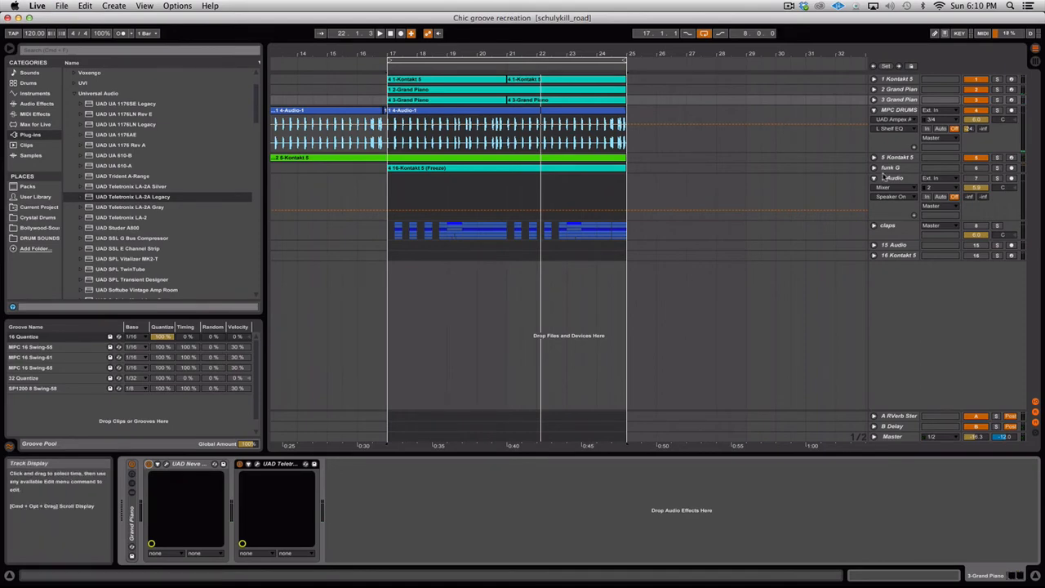
Select the claps group, unfold it to view the clap1, Clap2 and clap3 tracks, and fold it again
left_click(886, 227)
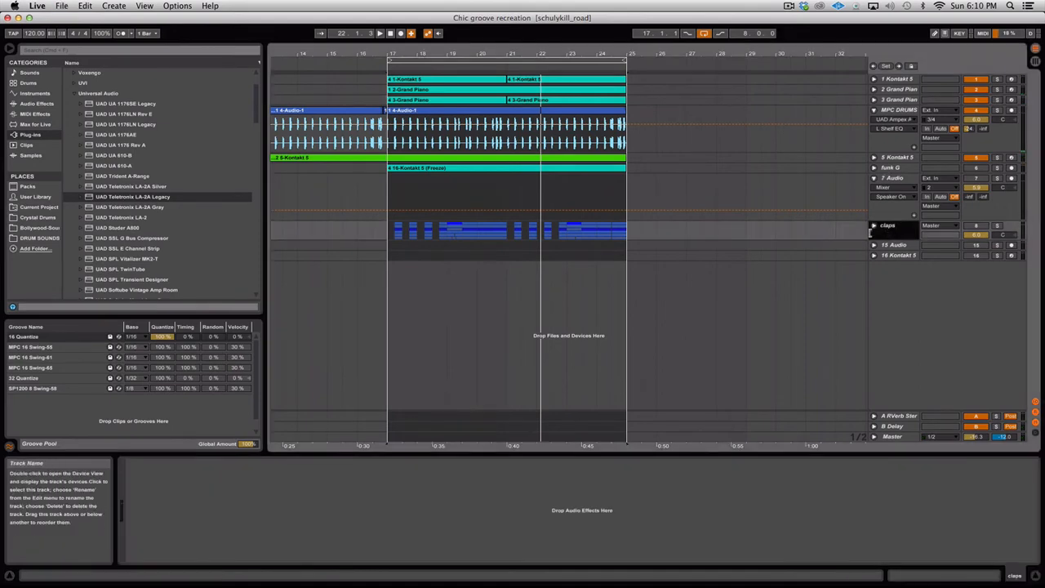
left_click(873, 227)
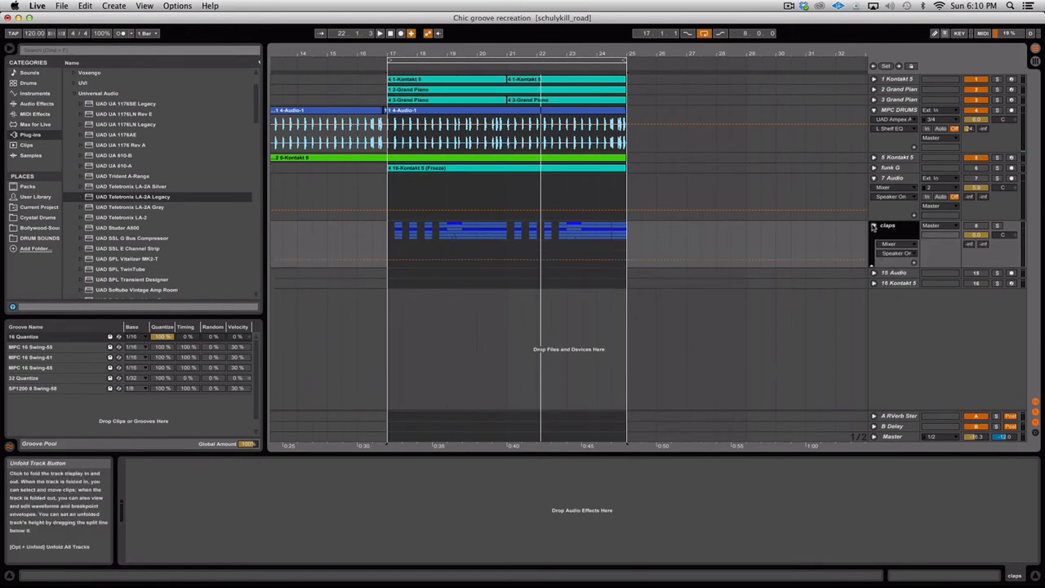
left_click(873, 226)
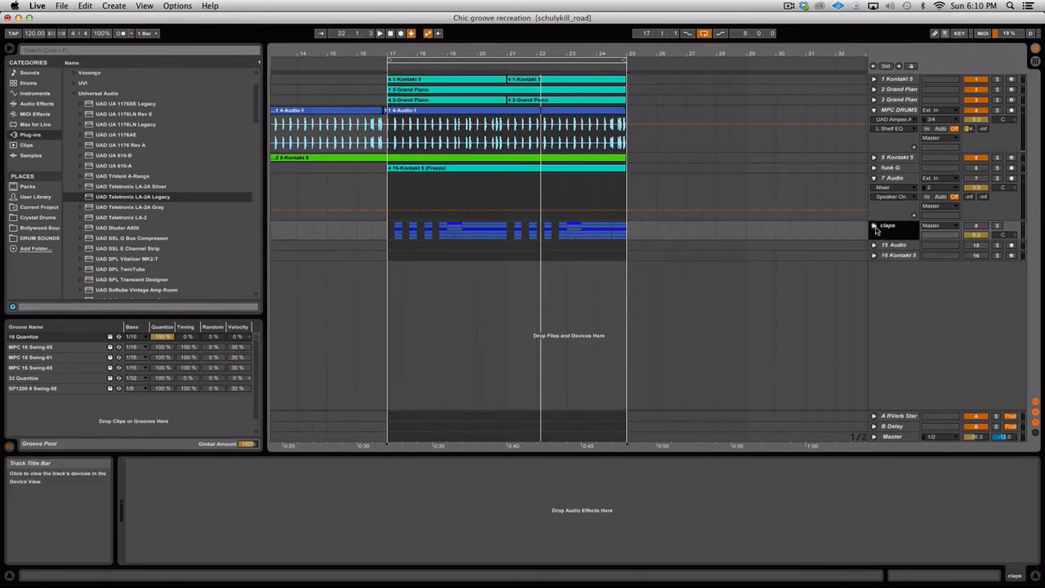
left_click(874, 226)
left_click(872, 266)
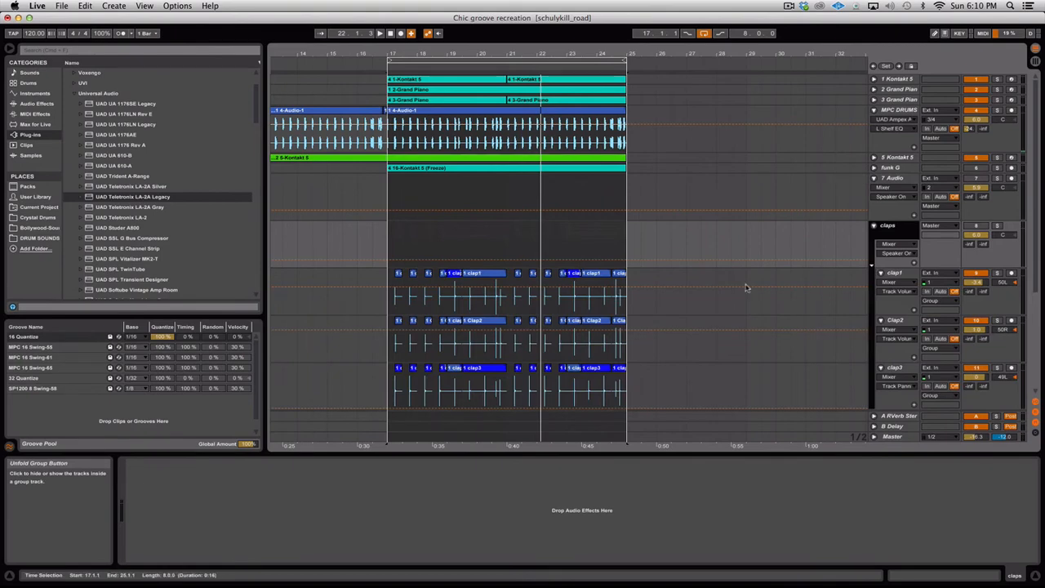
left_click(873, 226)
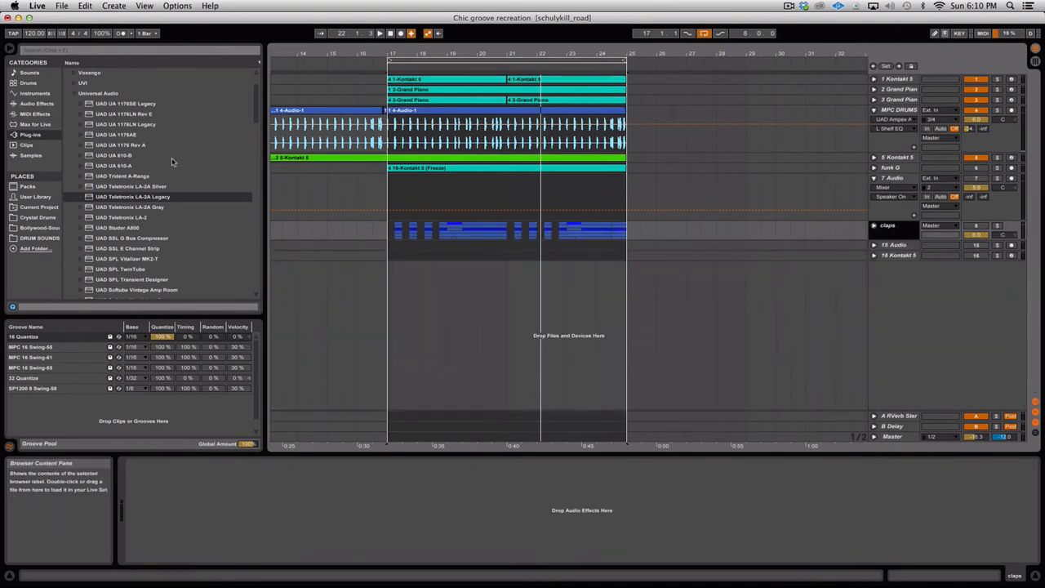
Find UAD Neve 88RS among the Universal Audio plug-ins and load it onto the claps group
scroll(171, 161, "down", 4)
scroll(171, 161, "up", 5)
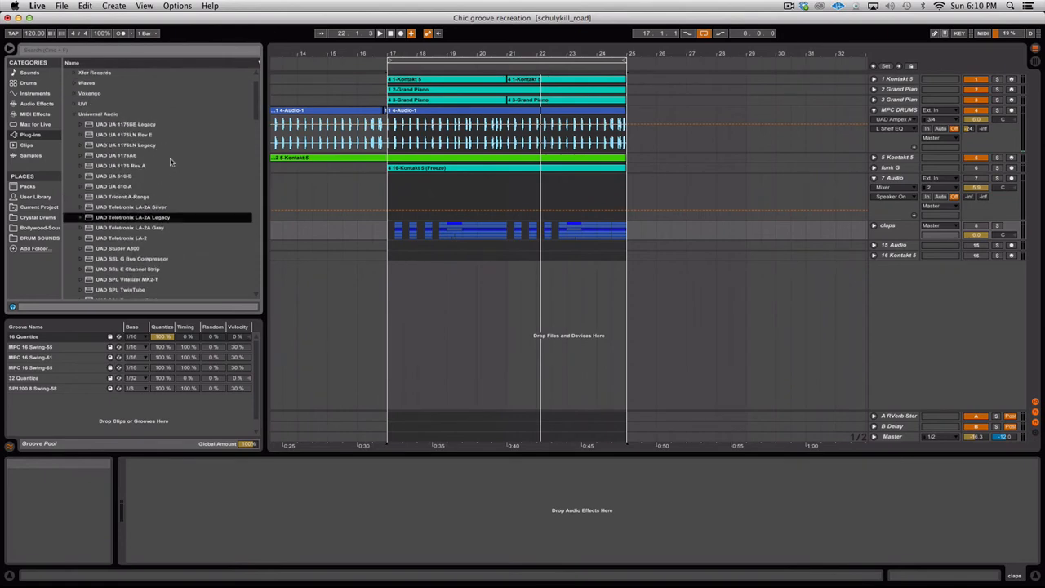
scroll(170, 161, "down", 10)
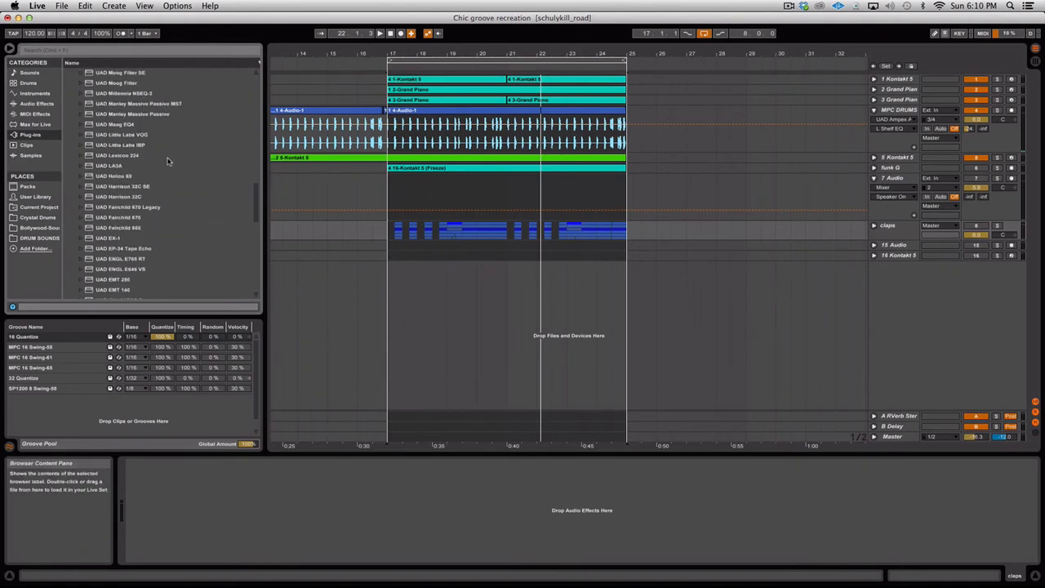
scroll(158, 195, "down", 3)
scroll(155, 193, "down", 4)
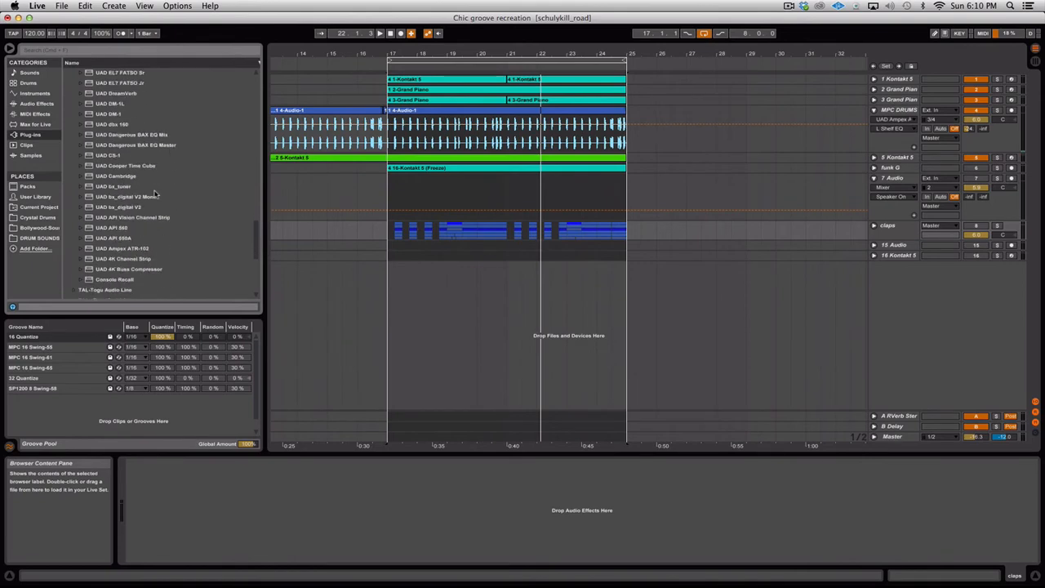
scroll(156, 194, "up", 10)
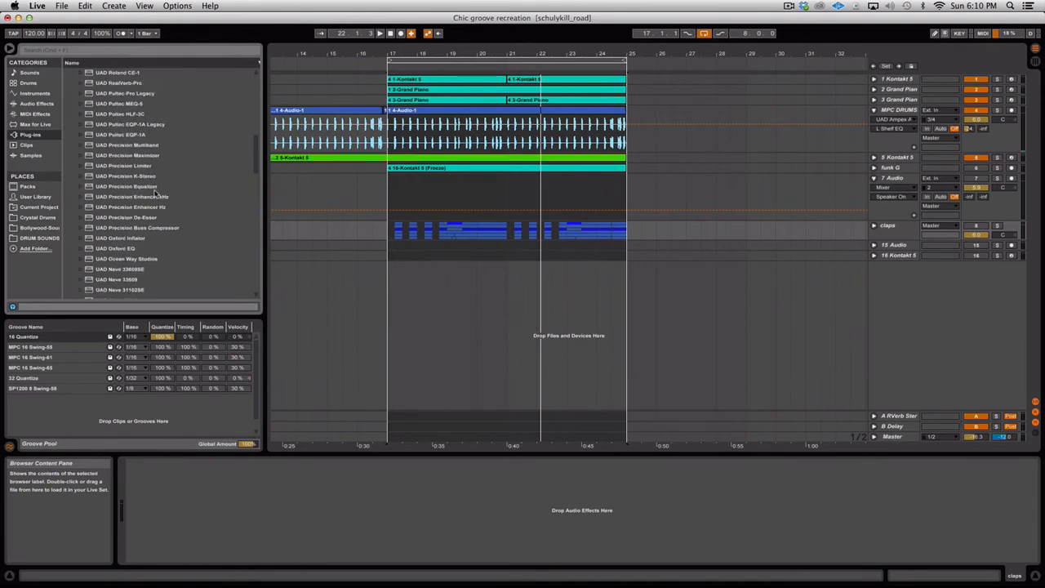
scroll(155, 193, "up", 1)
scroll(155, 192, "up", 2)
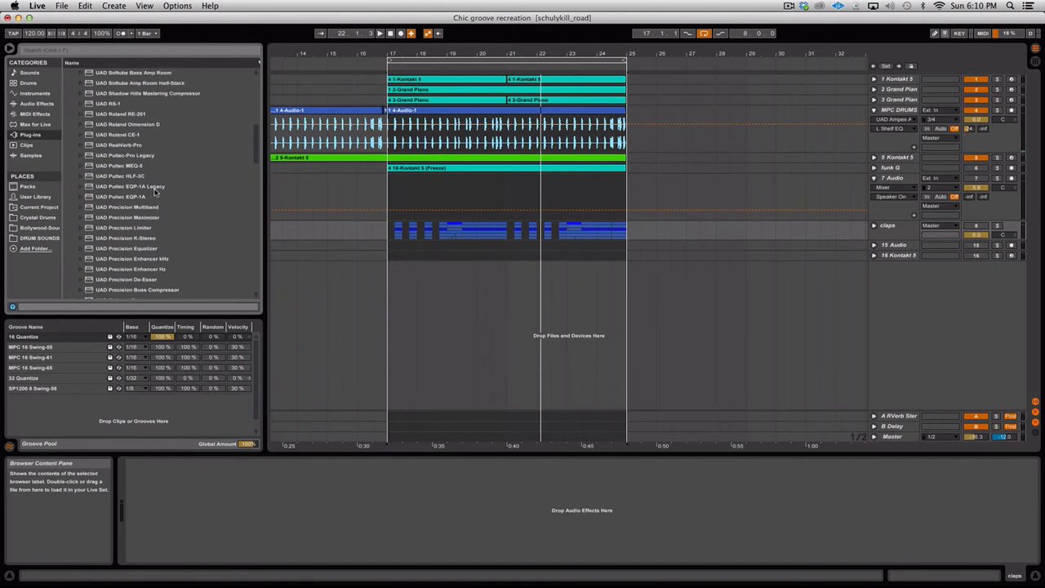
scroll(155, 191, "up", 6)
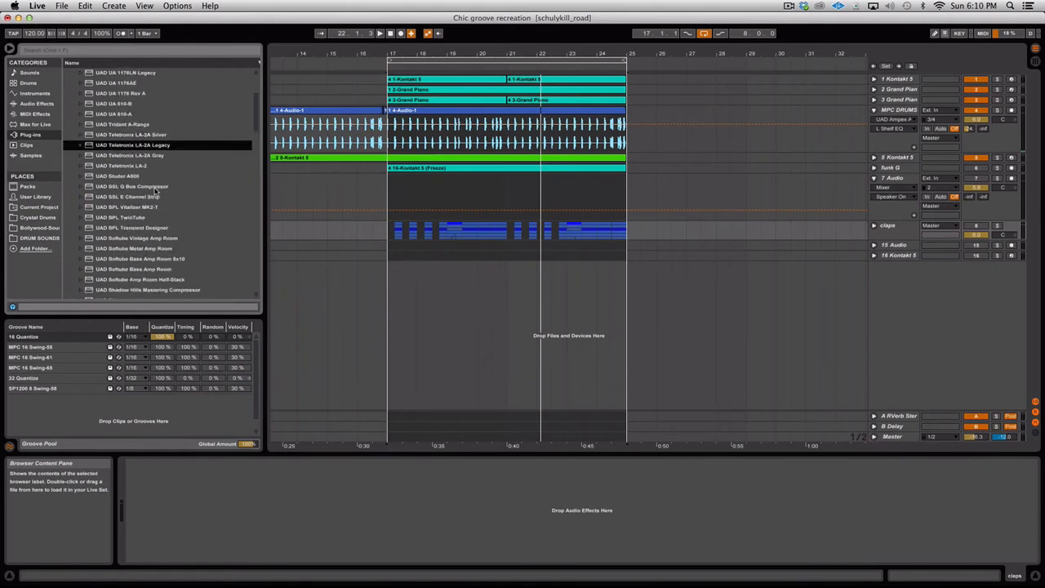
scroll(155, 190, "up", 4)
scroll(155, 190, "down", 6)
scroll(155, 190, "up", 2)
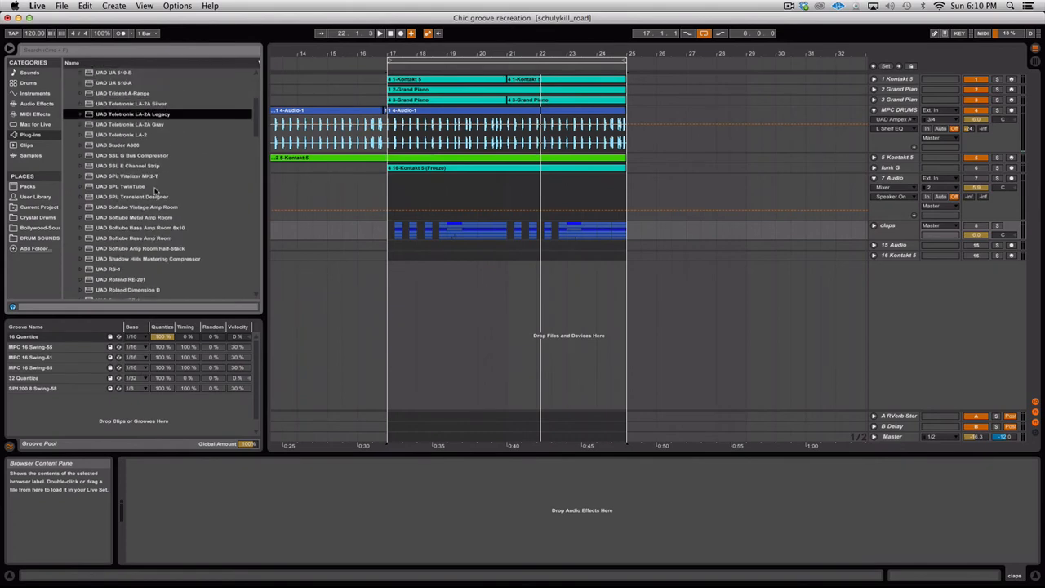
scroll(155, 191, "down", 4)
scroll(155, 190, "down", 15)
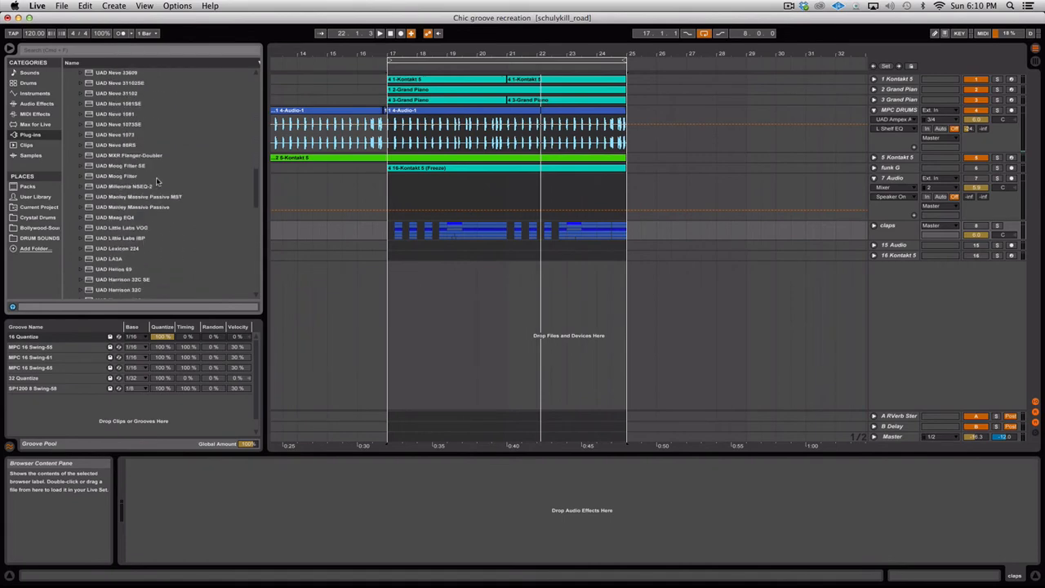
scroll(158, 181, "down", 5)
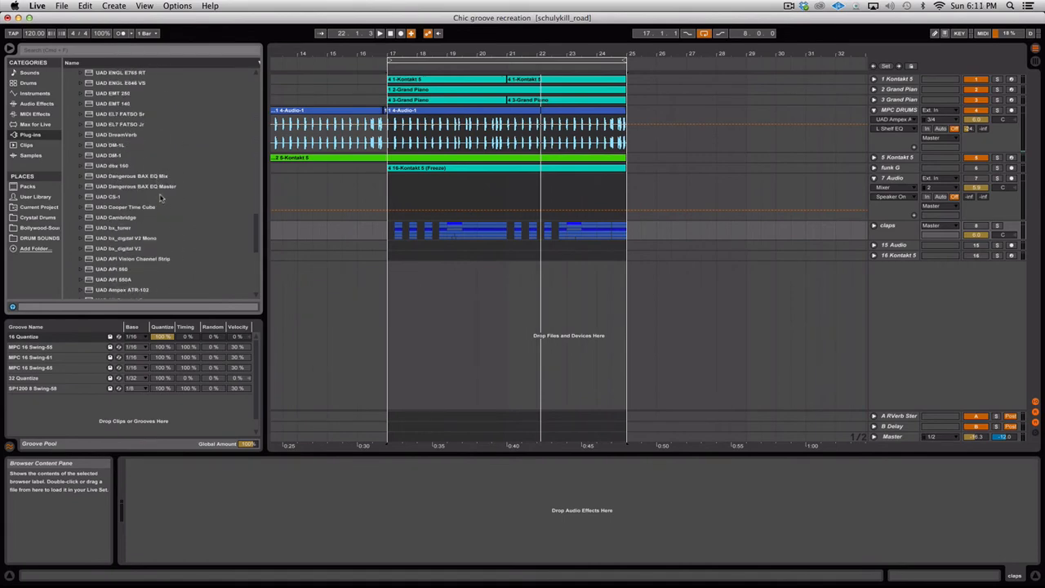
scroll(161, 198, "down", 1)
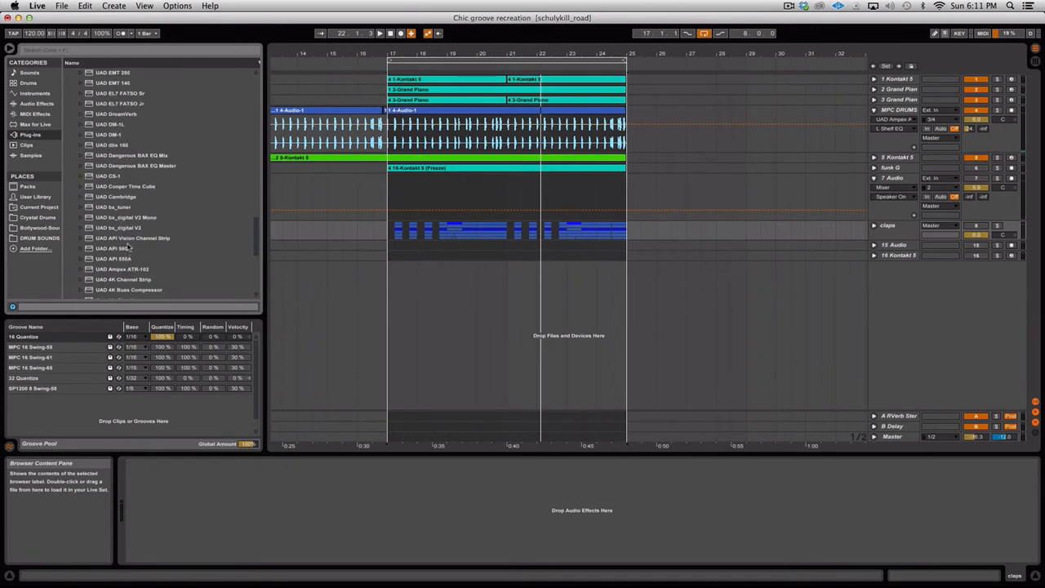
scroll(128, 247, "up", 5)
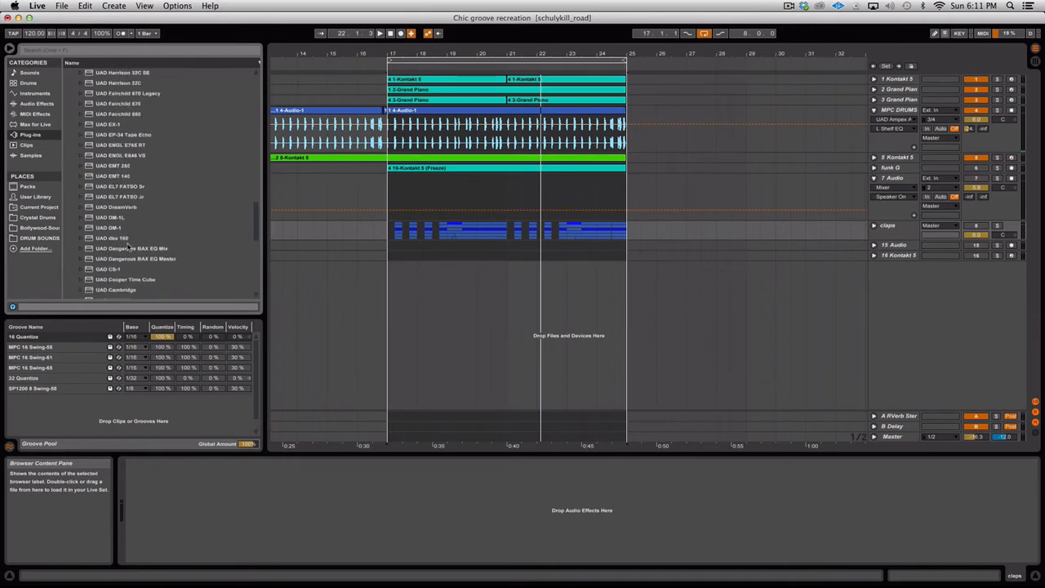
scroll(129, 247, "up", 15)
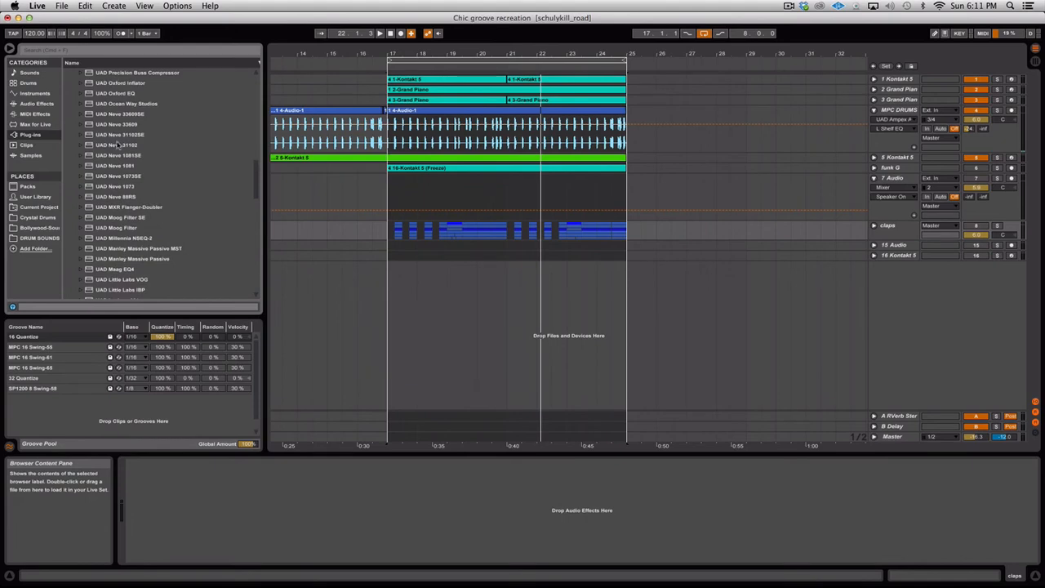
left_click(120, 200)
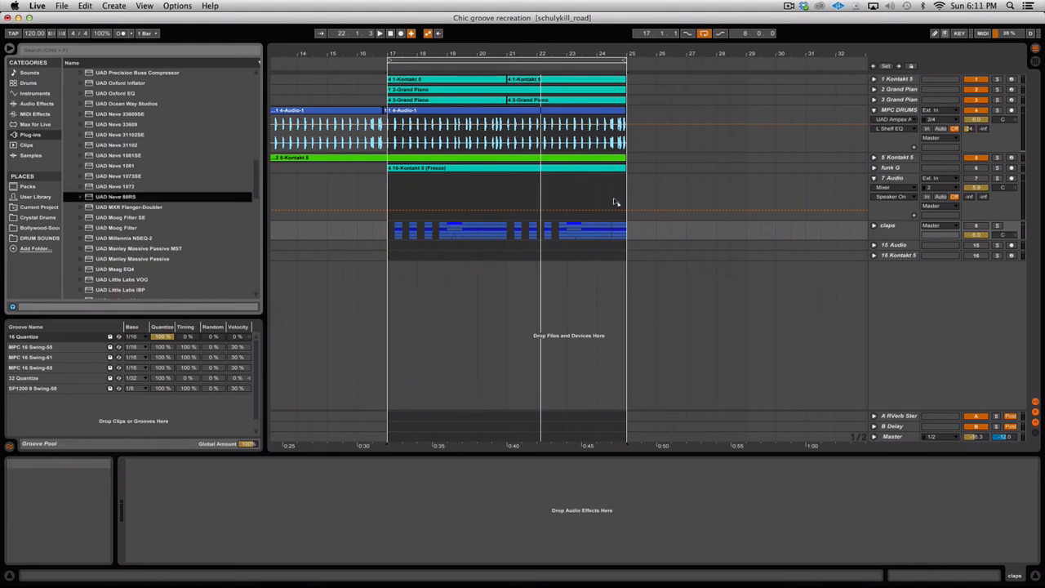
left_click_drag(120, 200, 909, 233)
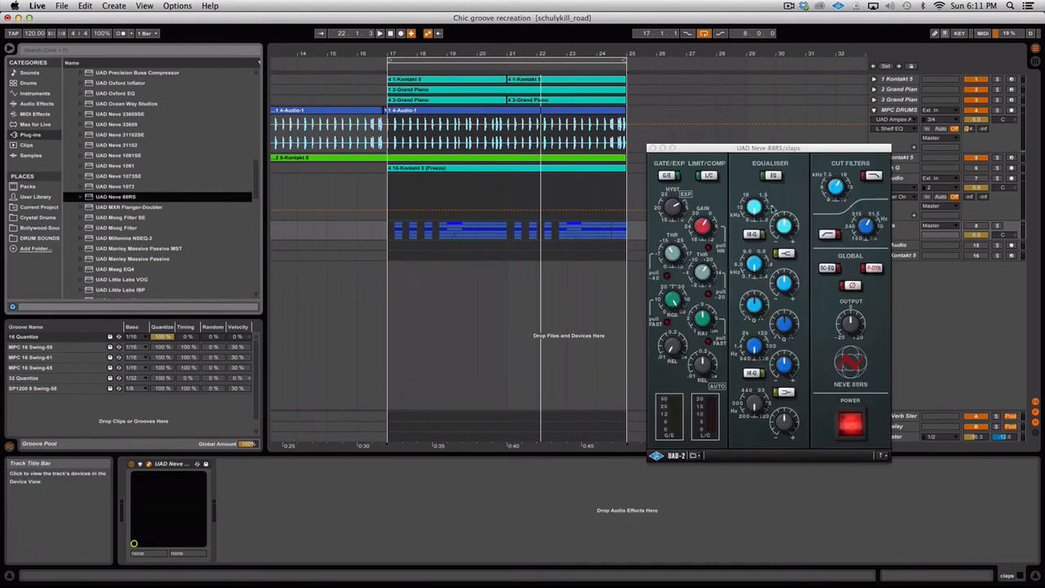
Enable the limiter/compressor of the Neve 88RS on claps, reposition its window, and play the loop with claps soloed
left_click(717, 180)
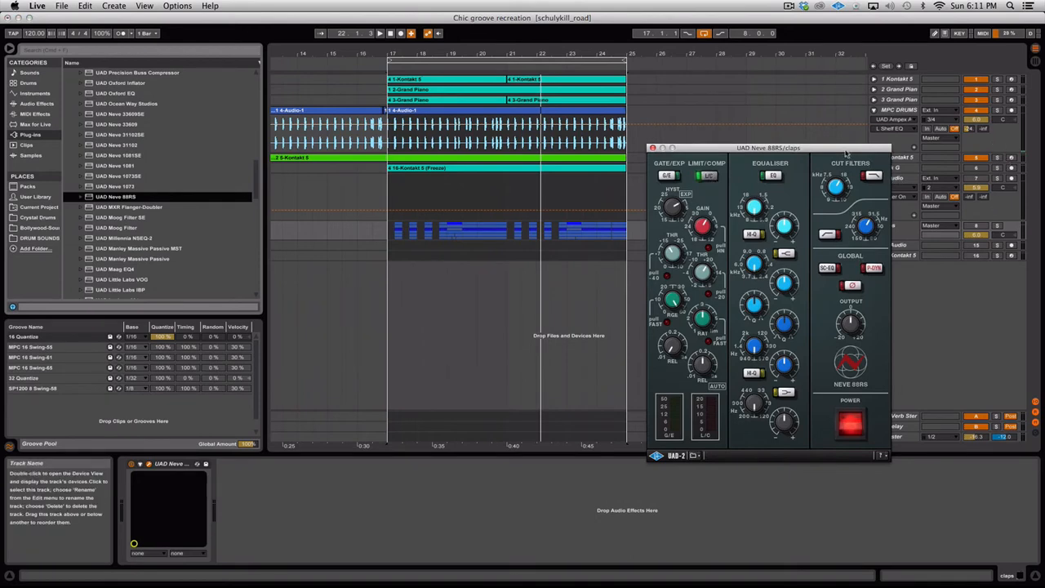
left_click_drag(846, 150, 760, 102)
left_click(997, 225)
key("space")
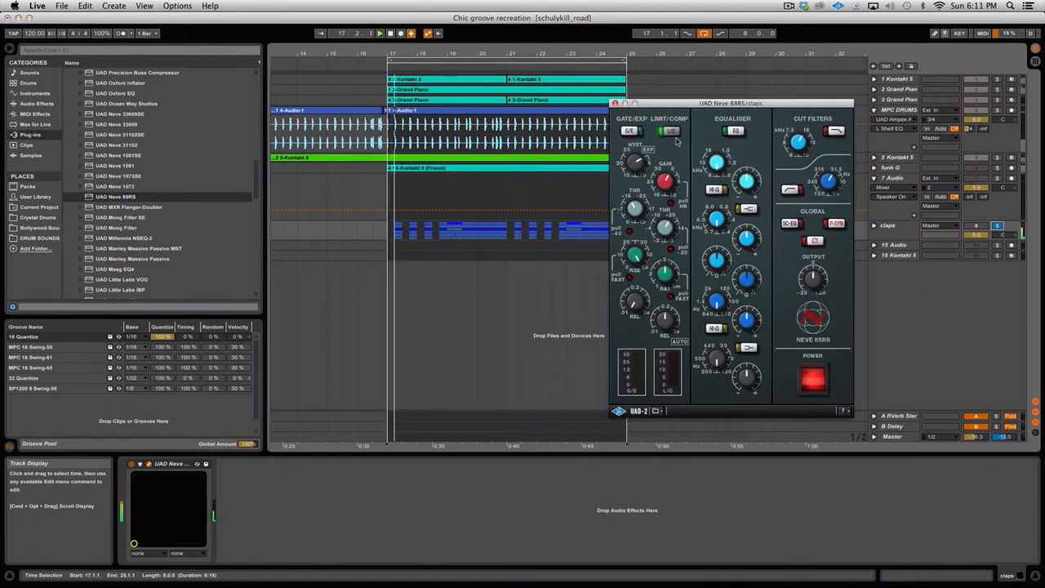
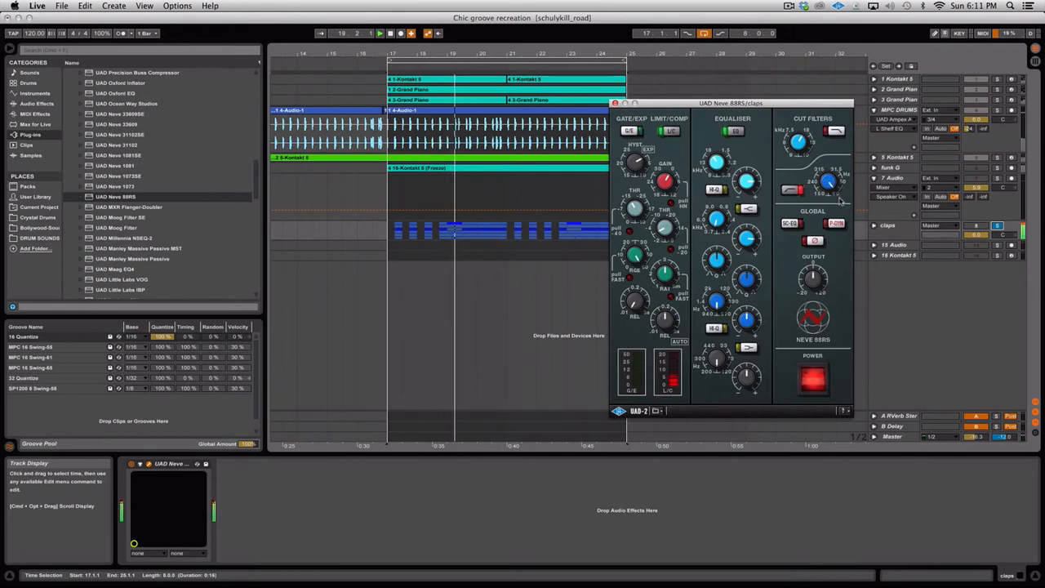
Unsolo and activate the claps group in the full mix, adjust the Neve 88RS output level, and close its window
left_click(997, 226)
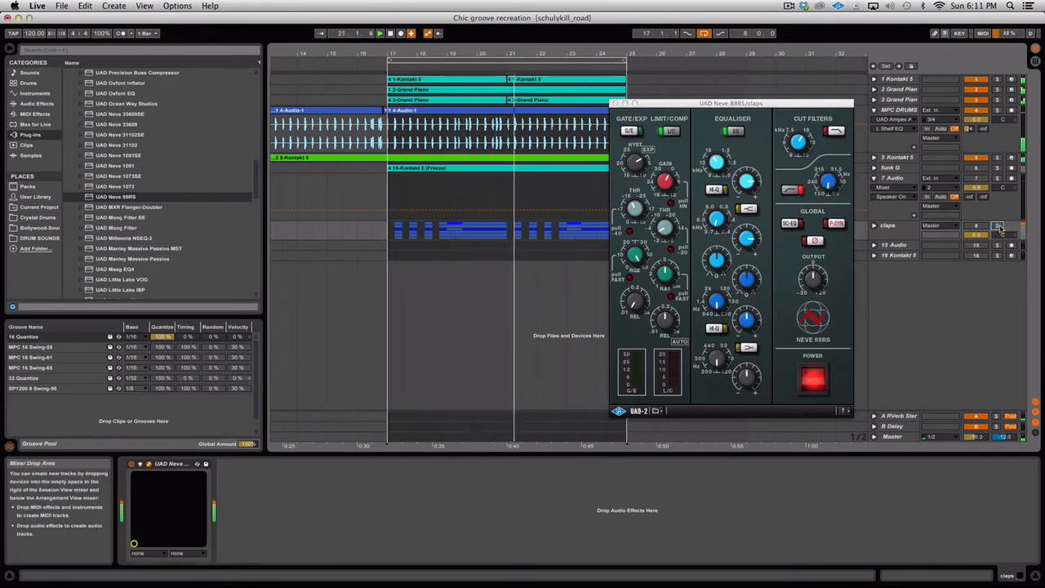
left_click(821, 304)
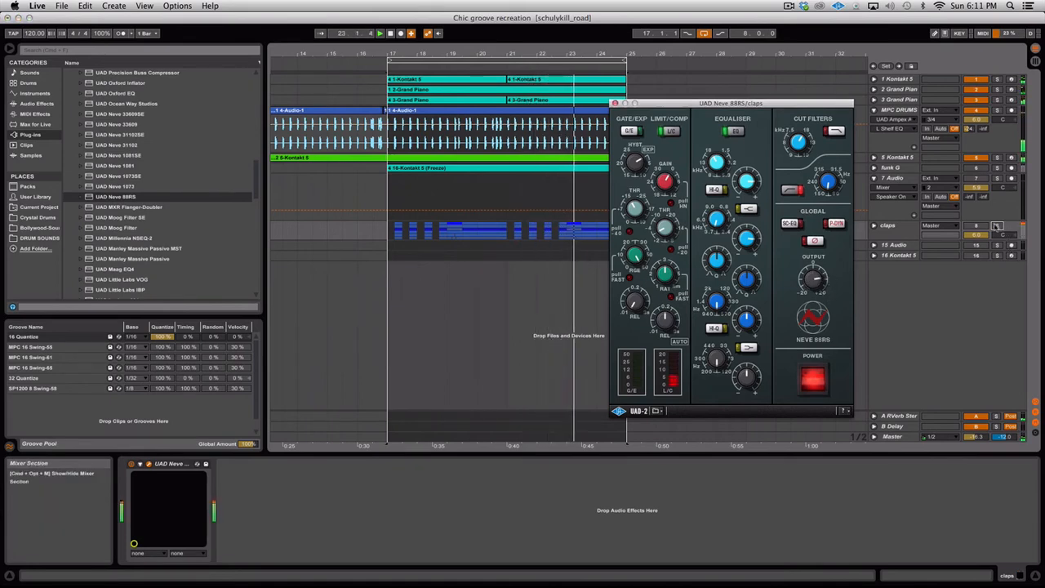
left_click(977, 227)
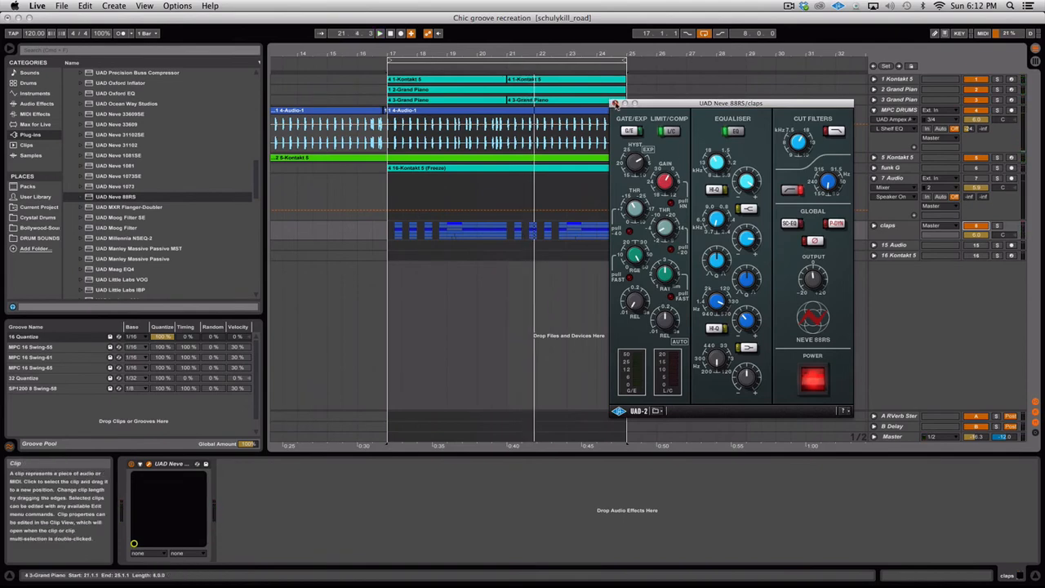
left_click(614, 103)
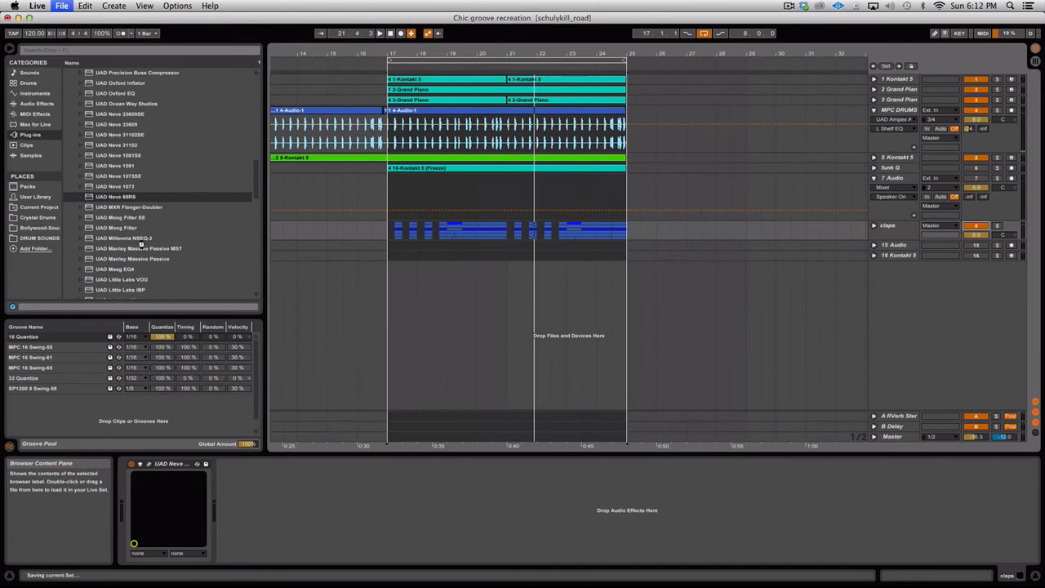
Load UAD EL7 FATSO Jr onto the claps group after the Neve 88RS and reposition its window
scroll(142, 245, "up", 10)
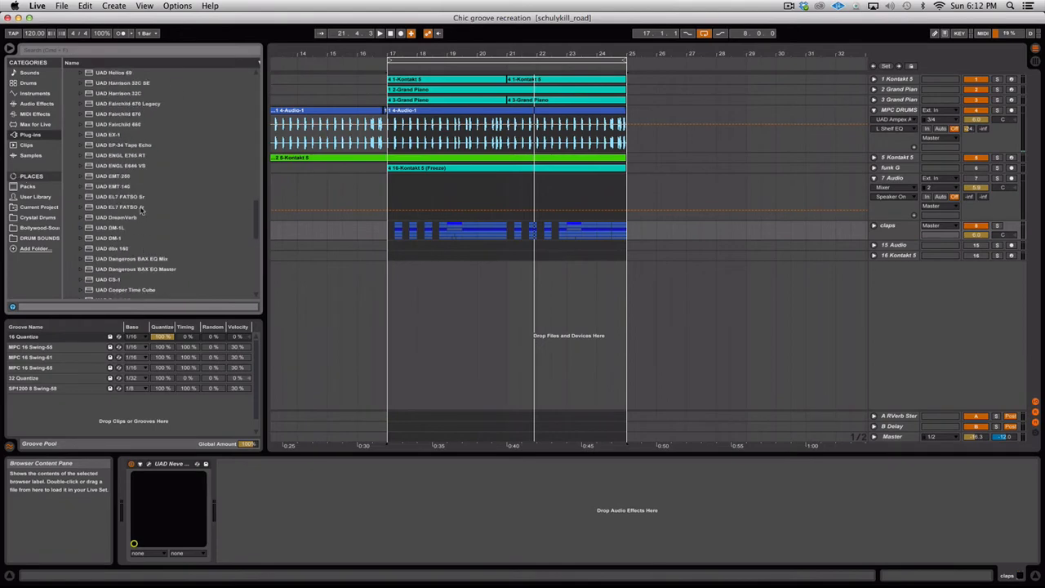
left_click(128, 210)
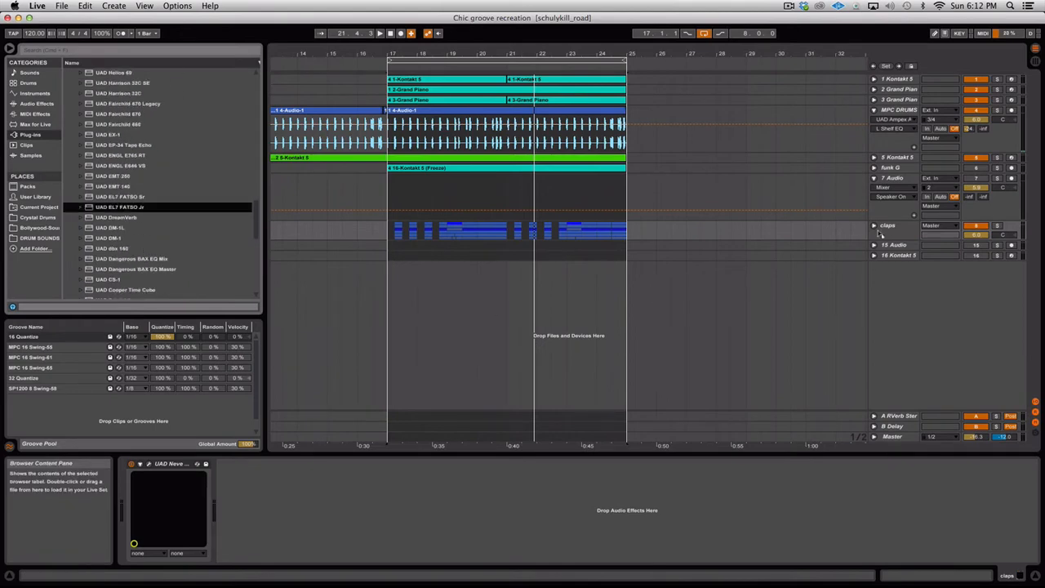
left_click_drag(899, 230, 898, 231)
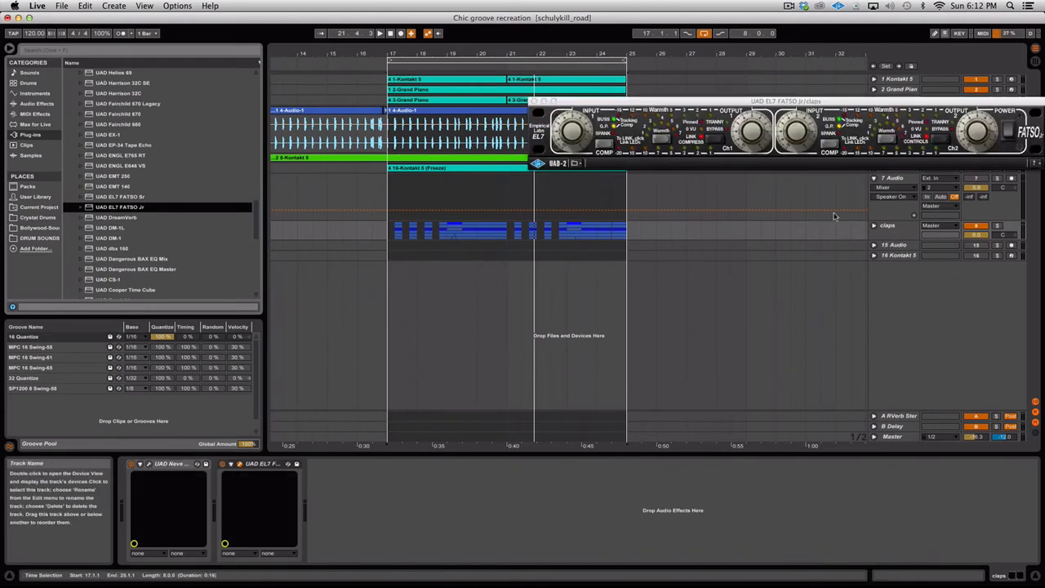
left_click_drag(776, 103, 710, 189)
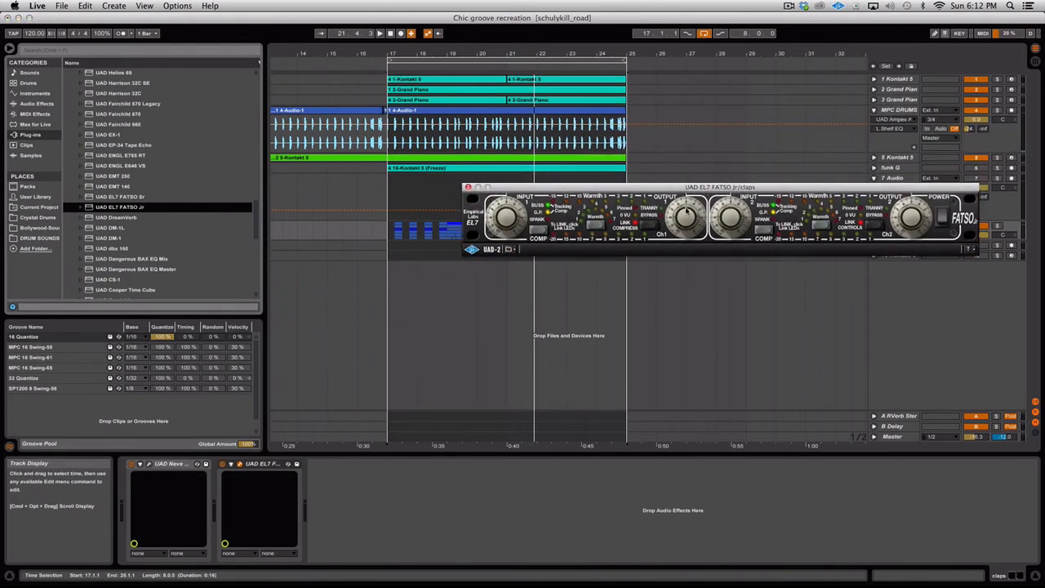
Audition the FATSO Jr on claps while the loop plays, close its window, and solo the claps group
key("space")
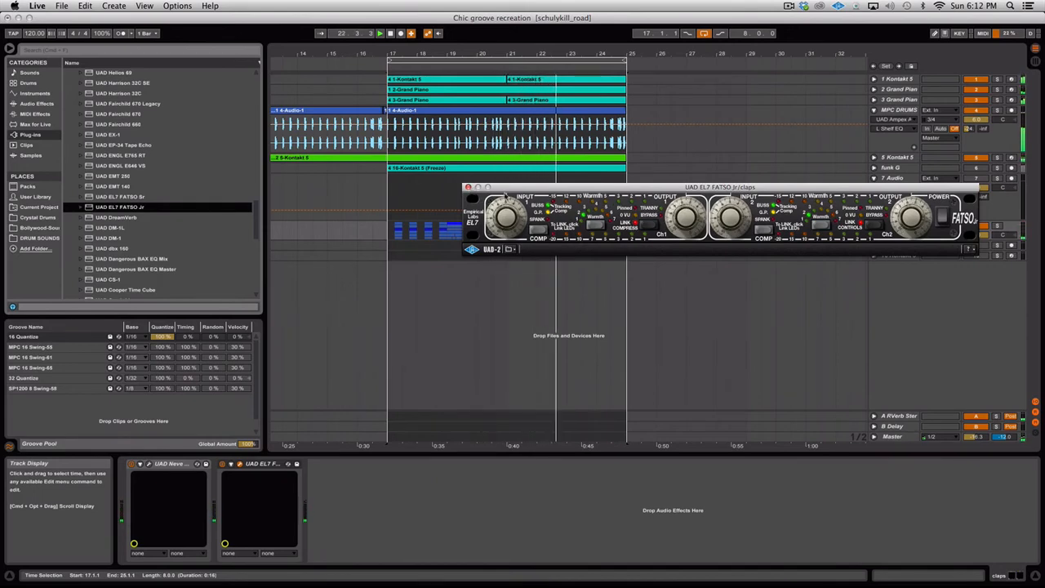
key("super+w")
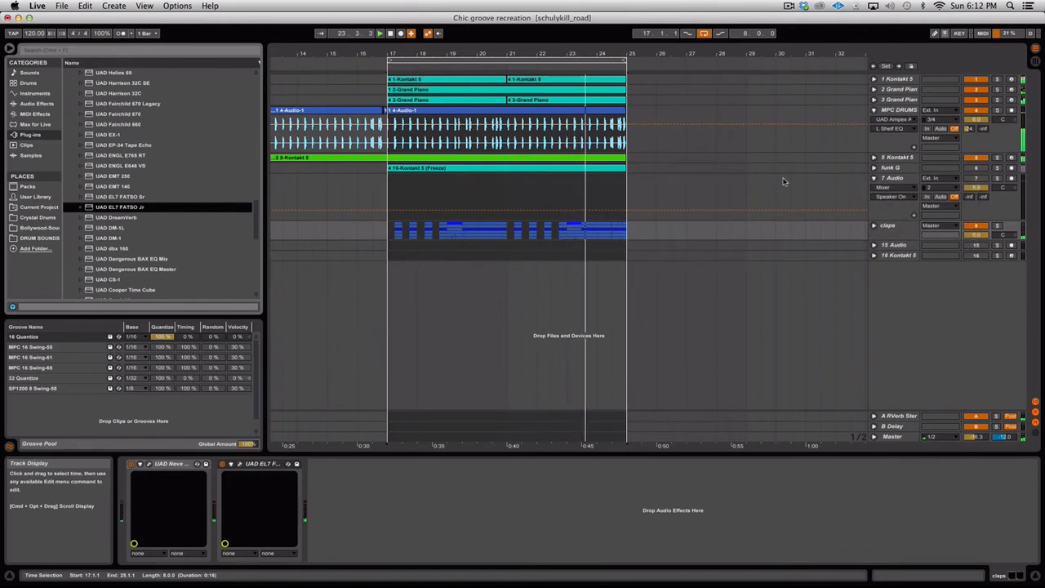
left_click(997, 226)
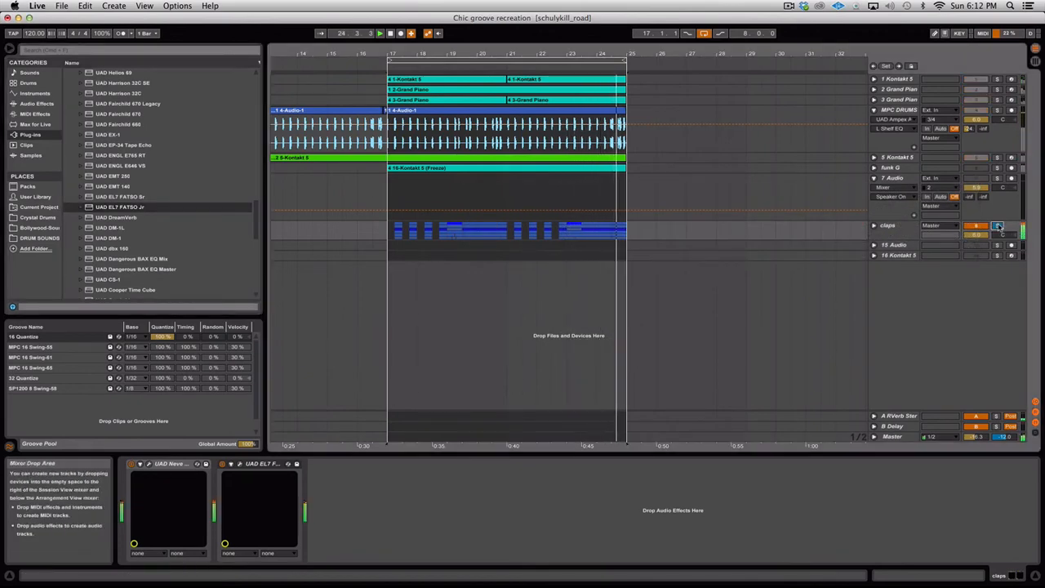
Reopen the Neve 88RS on claps, unsolo the group to adjust the high-frequency EQ in the mix, and close its window
left_click(148, 464)
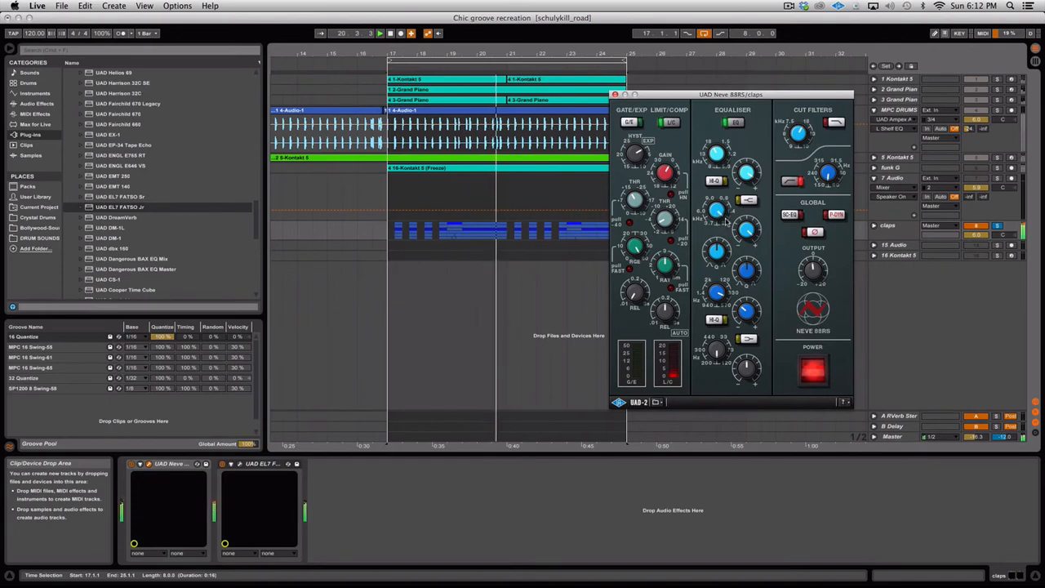
left_click(997, 226)
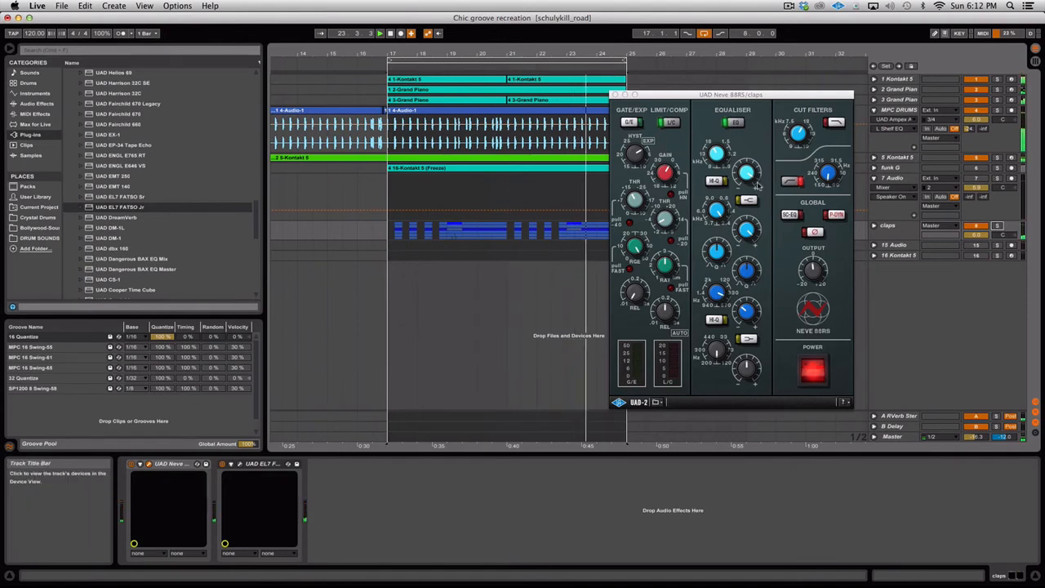
left_click(714, 152)
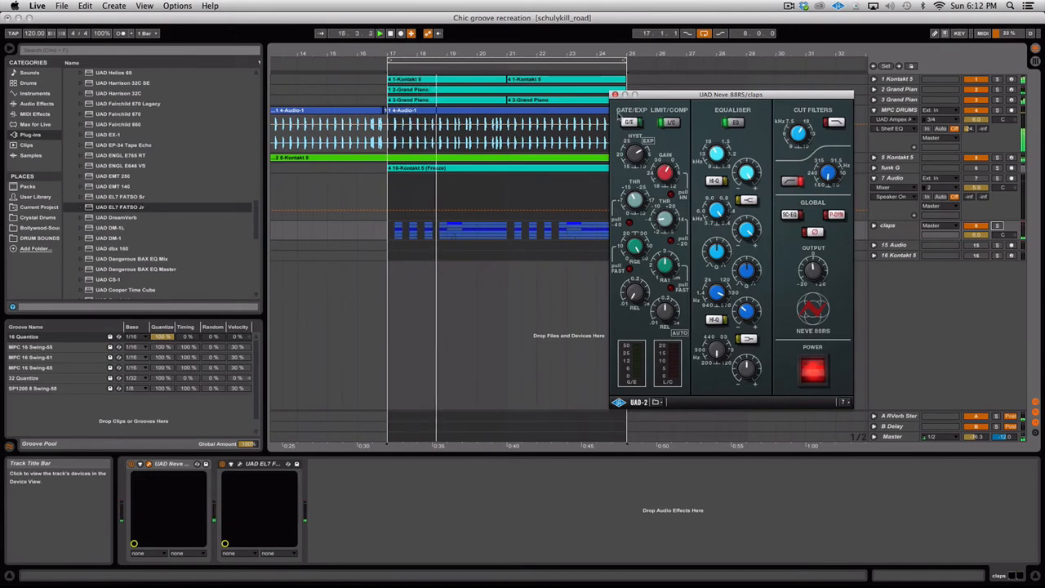
left_click(615, 96)
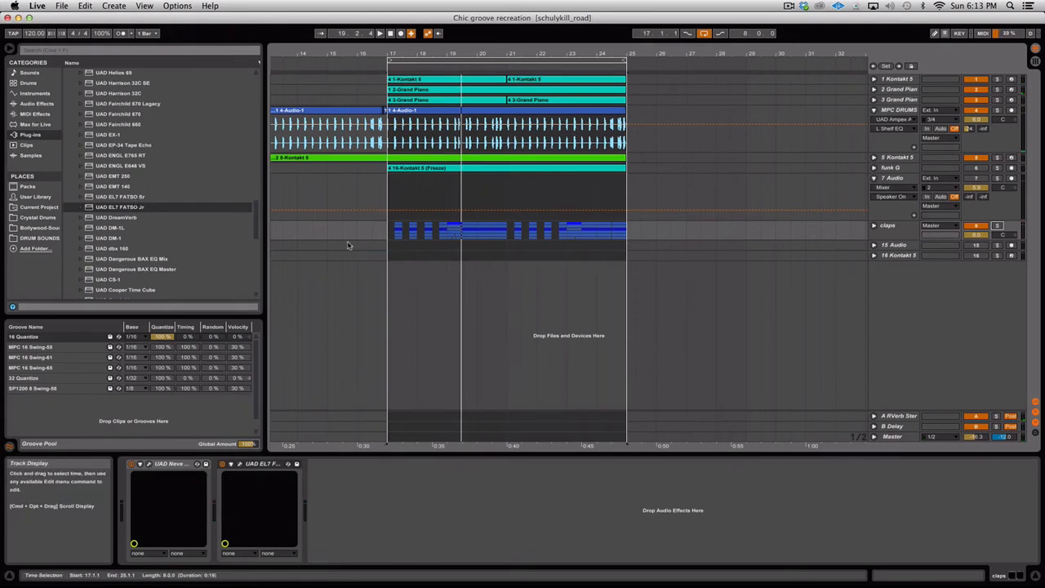
Switch from the Audio Units list to the VST plug-ins and expand the WaveShell-VST folder
scroll(130, 235, "up", 10)
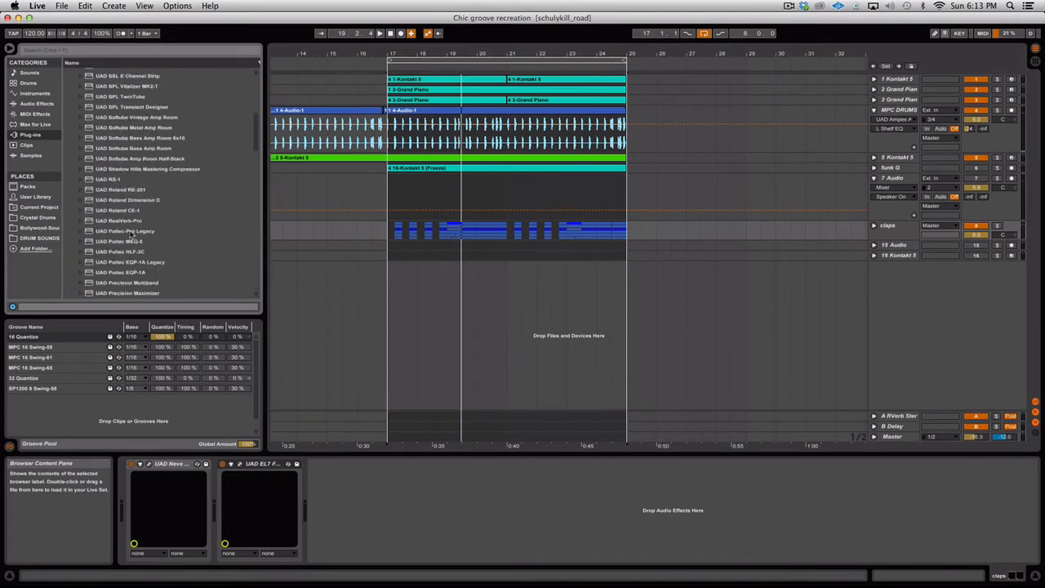
scroll(131, 235, "up", 8)
left_click(70, 84)
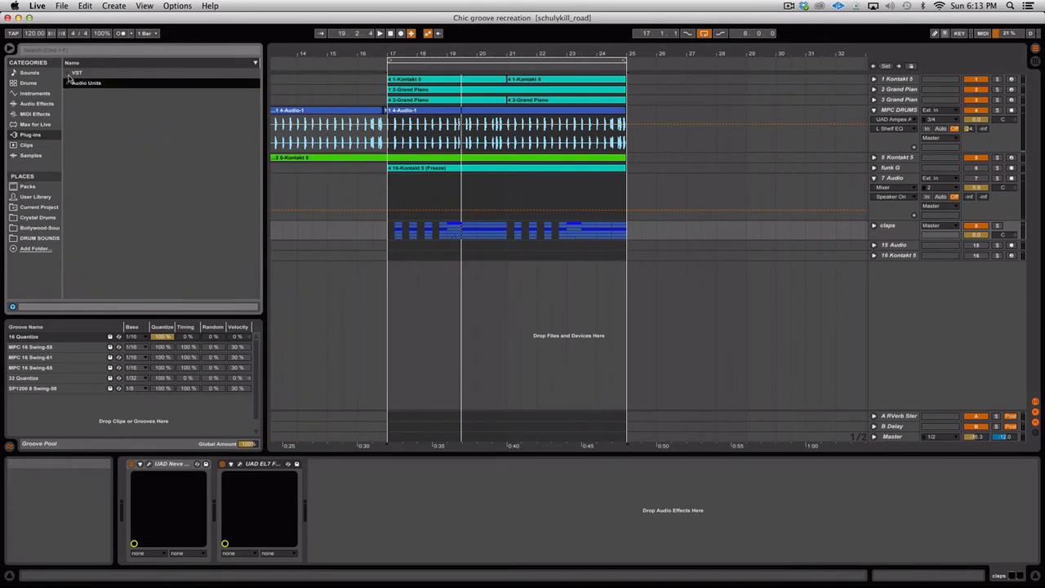
left_click(69, 74)
scroll(103, 234, "down", 5)
scroll(104, 236, "up", 5)
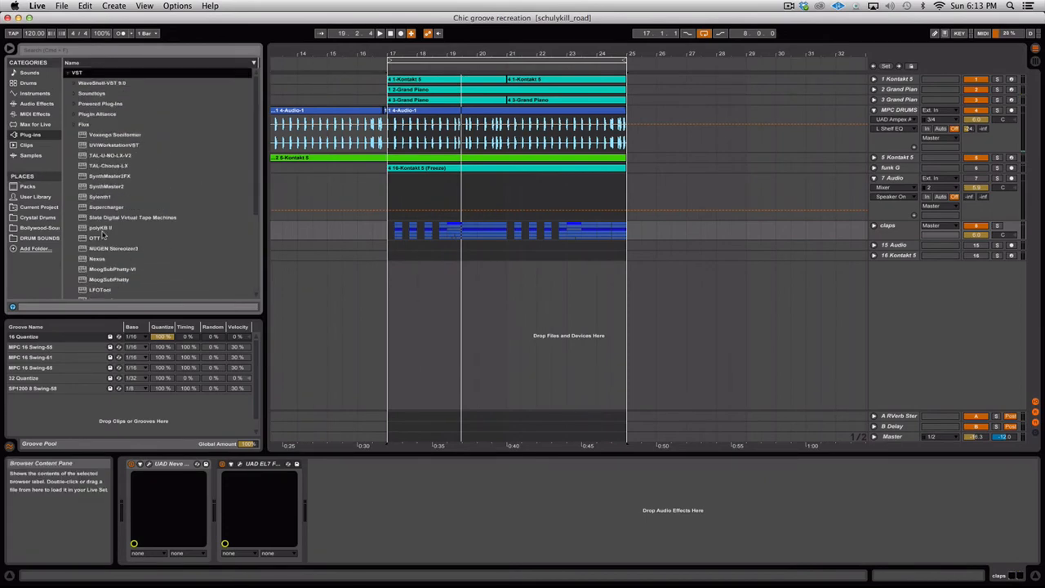
left_click(74, 83)
scroll(107, 181, "down", 15)
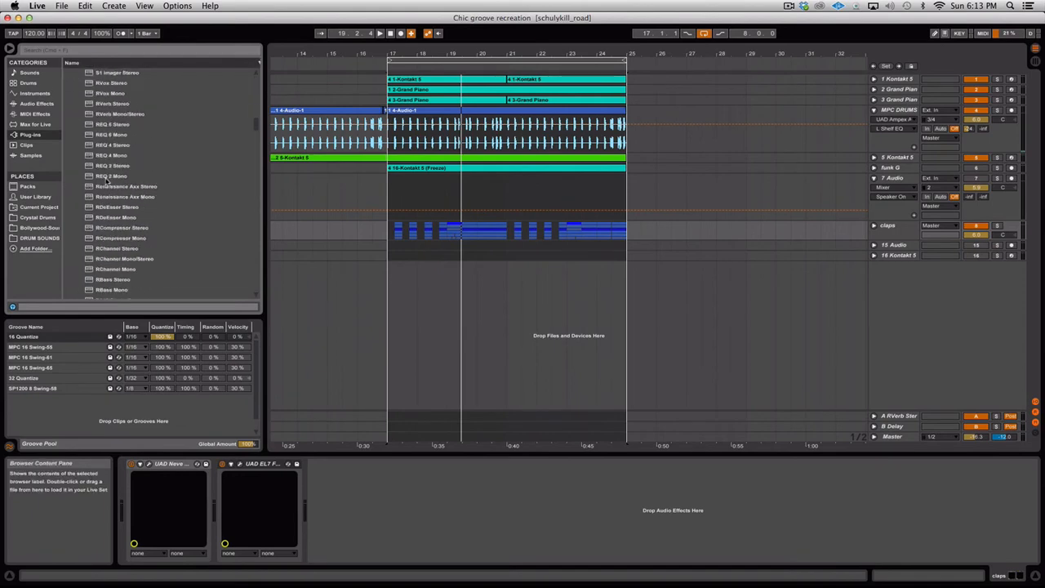
Load Waves RVerb Stereo onto the claps group after the FATSO Jr and reposition its window
scroll(106, 183, "up", 4)
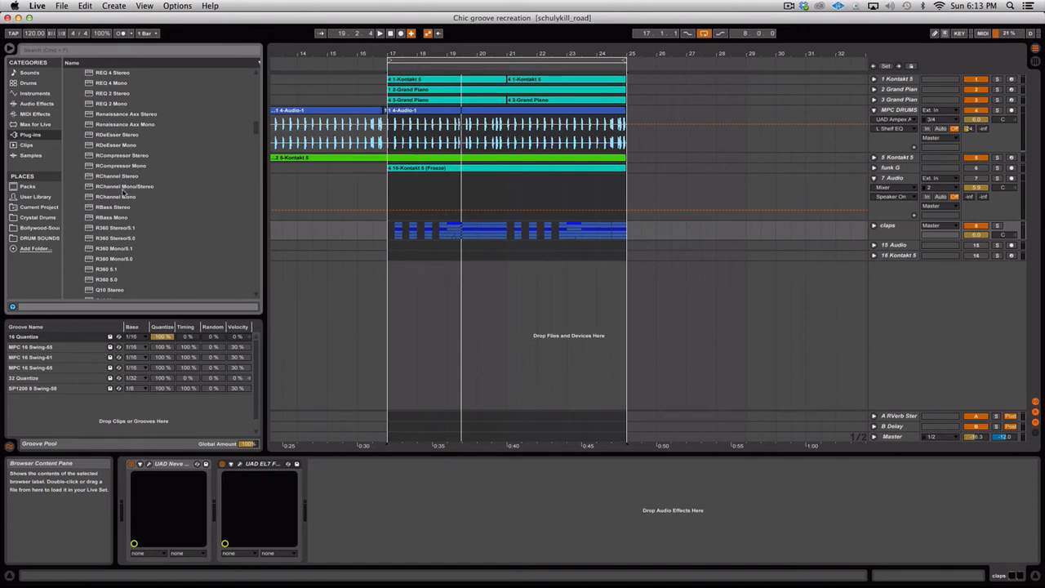
scroll(124, 192, "up", 4)
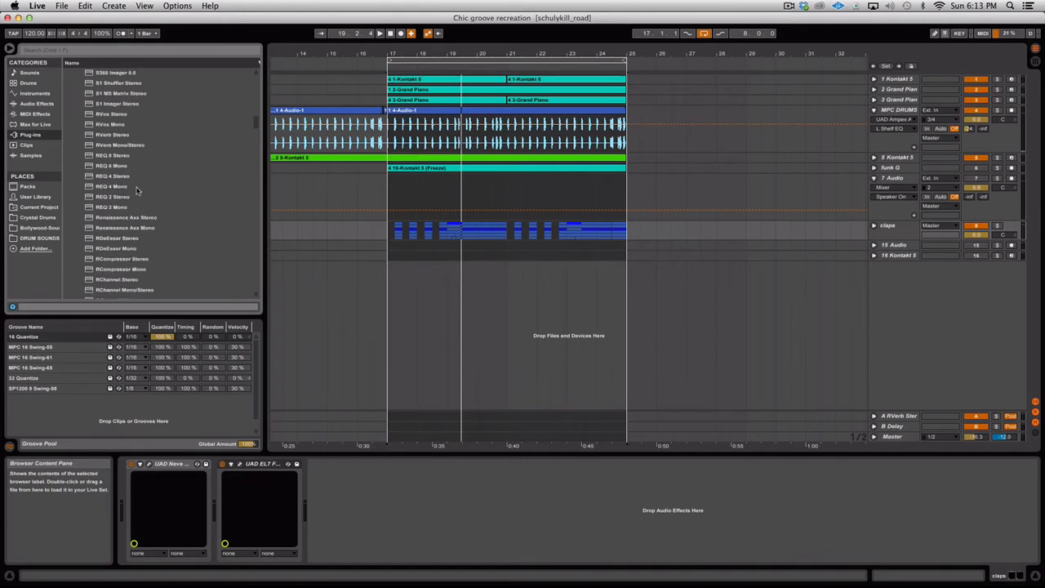
scroll(137, 190, "down", 3)
scroll(160, 256, "down", 1)
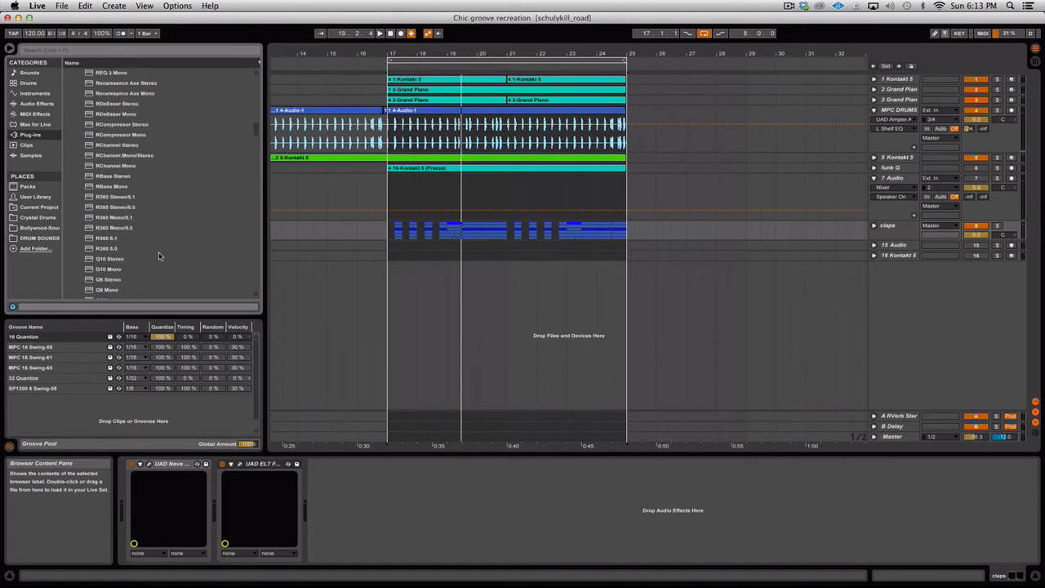
scroll(159, 257, "up", 1)
scroll(159, 256, "up", 2)
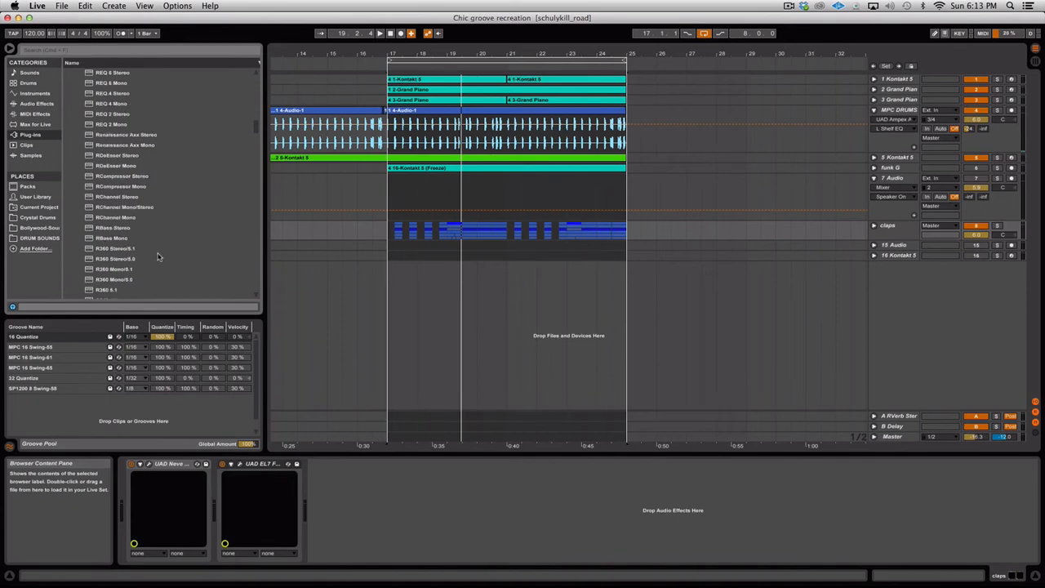
scroll(160, 256, "down", 2)
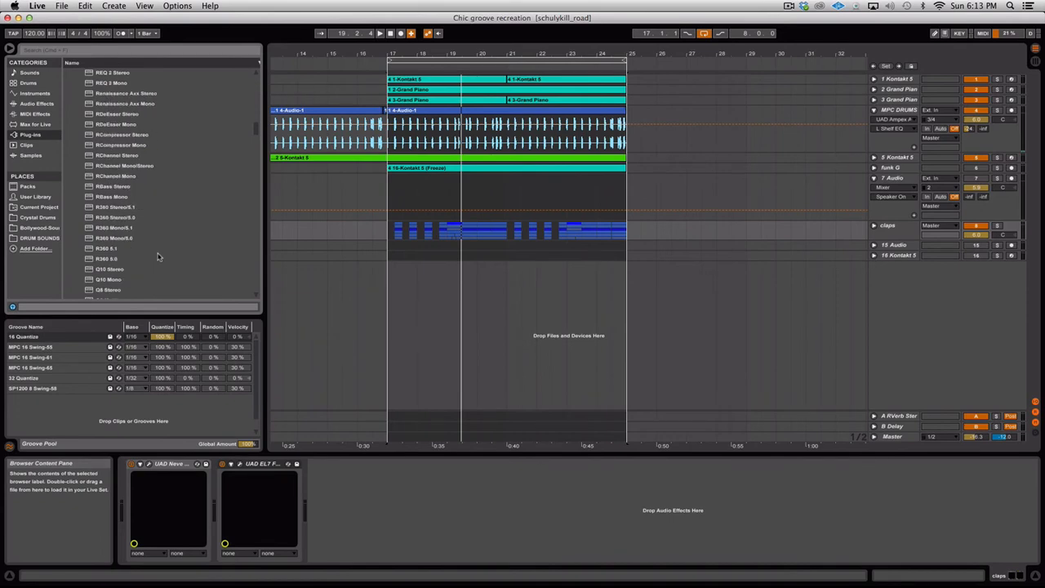
scroll(159, 257, "up", 2)
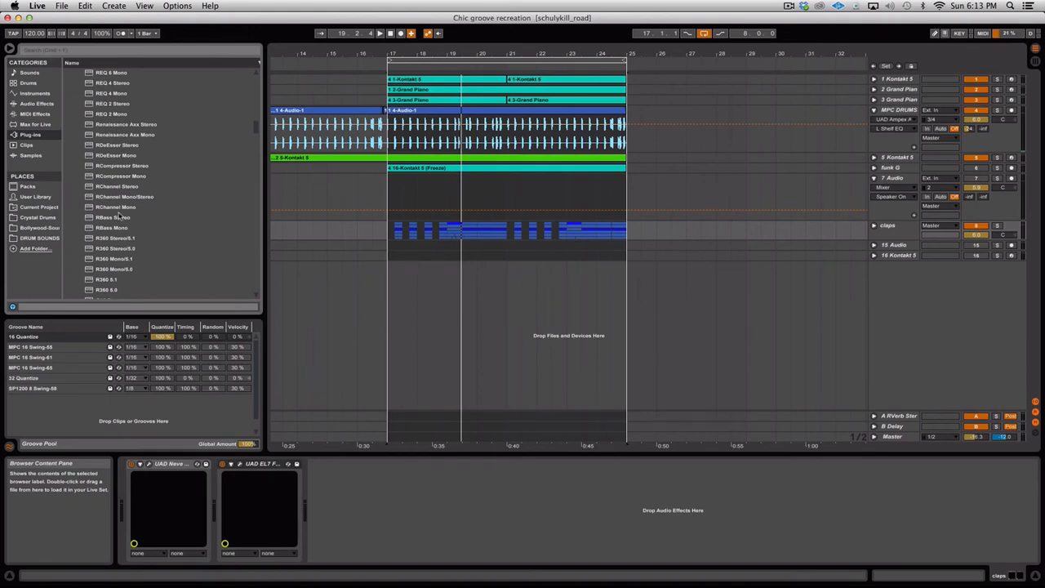
scroll(120, 139, "up", 3)
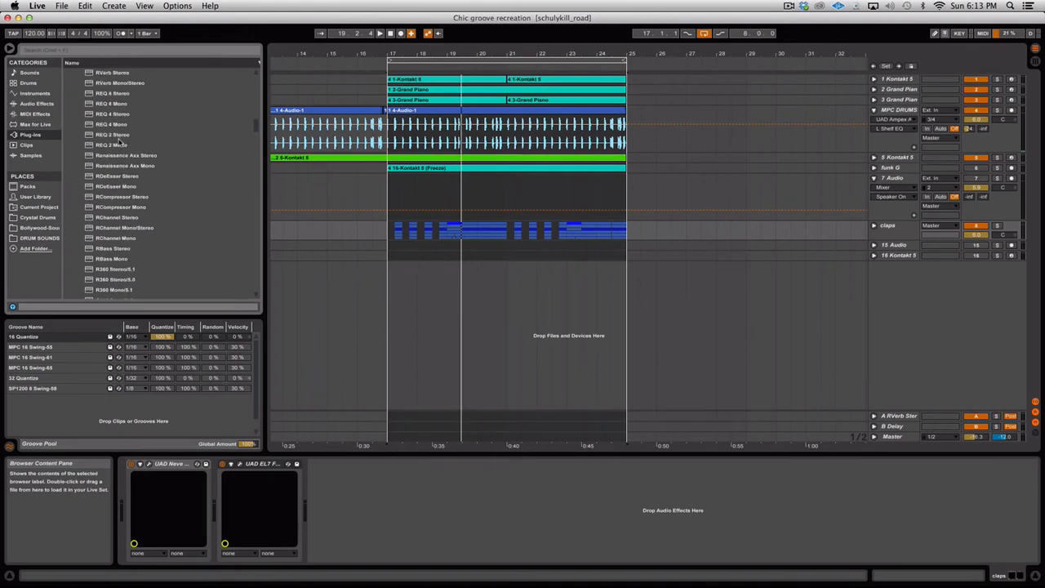
left_click(120, 124)
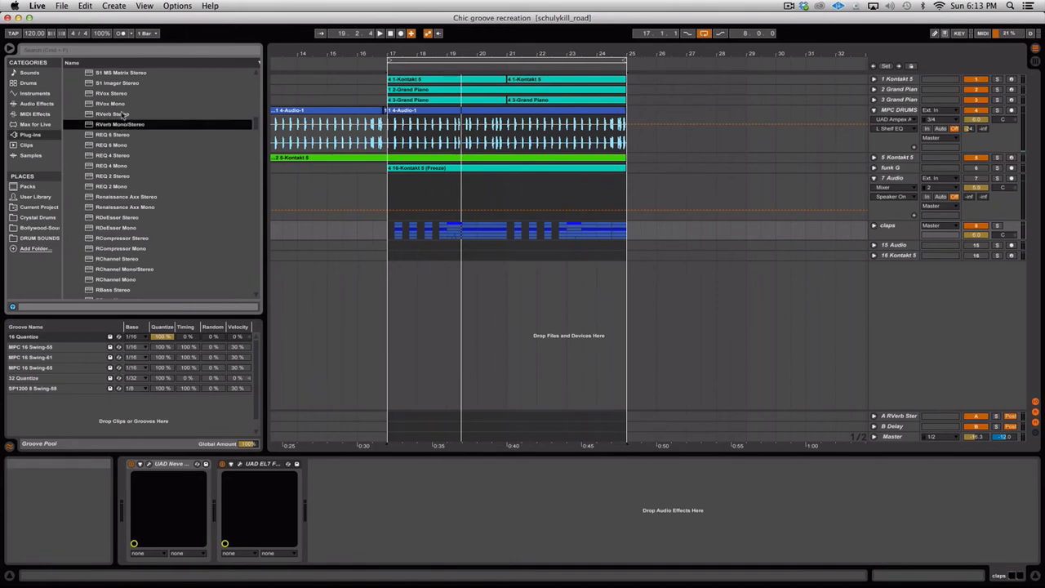
left_click(129, 115)
left_click_drag(424, 530, 423, 526)
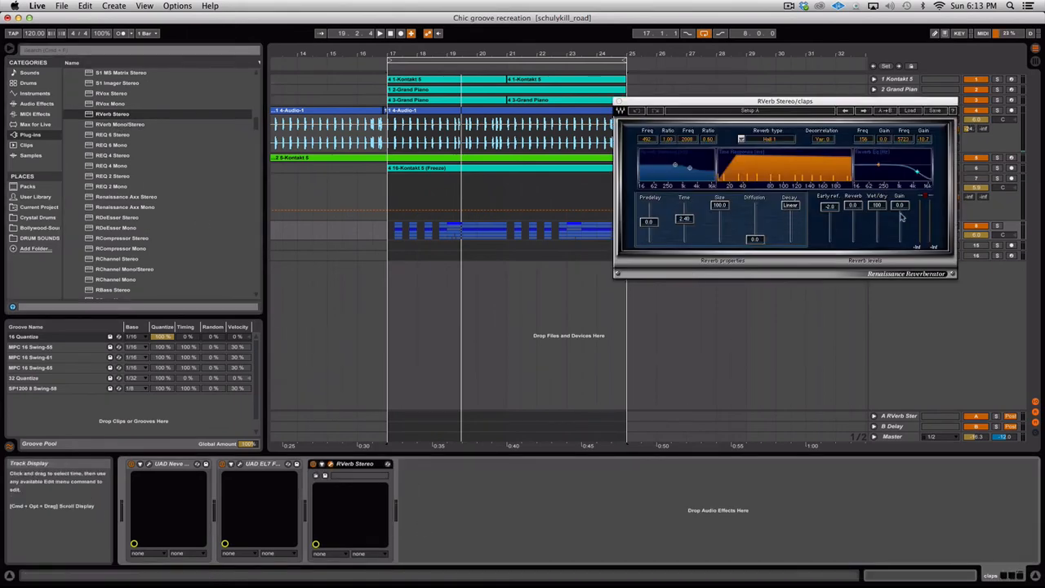
Set RVerb's reverb level to -3.9, wet/dry to 44 and time to 0.81 while auditioning the mix, and close its window
left_click_drag(852, 205, 879, 227)
key("space")
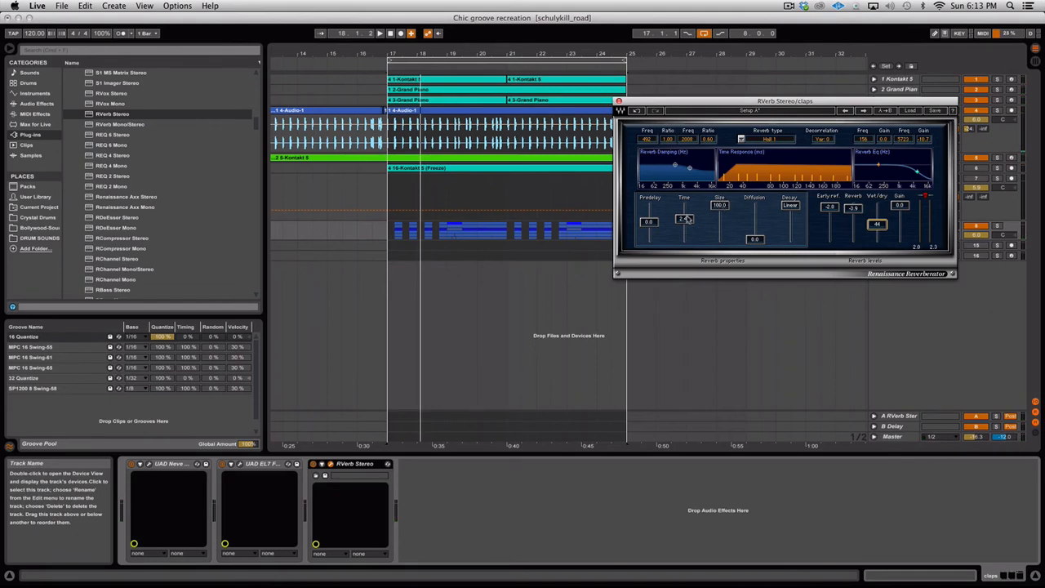
key("space")
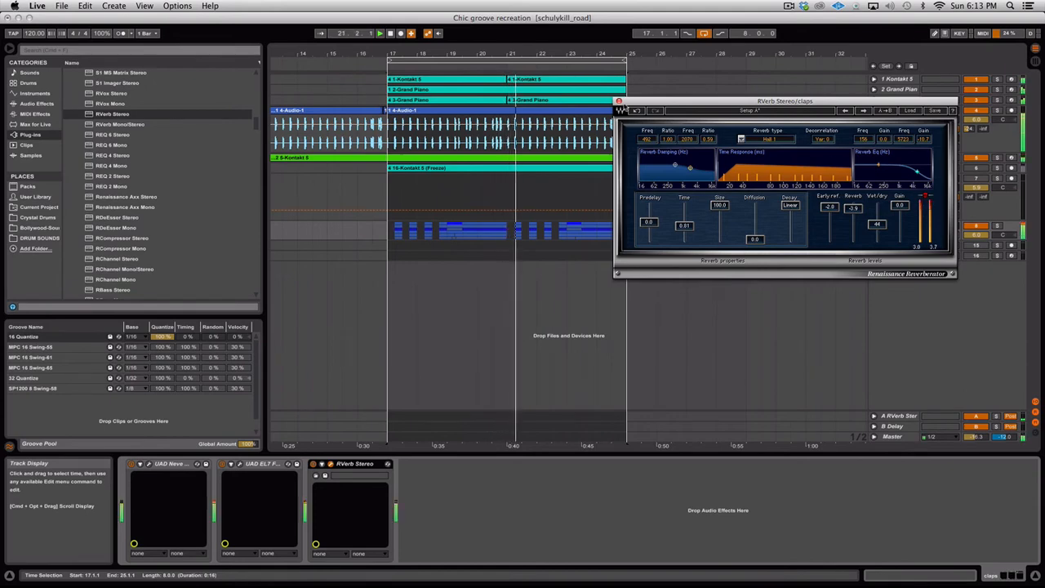
left_click(618, 101)
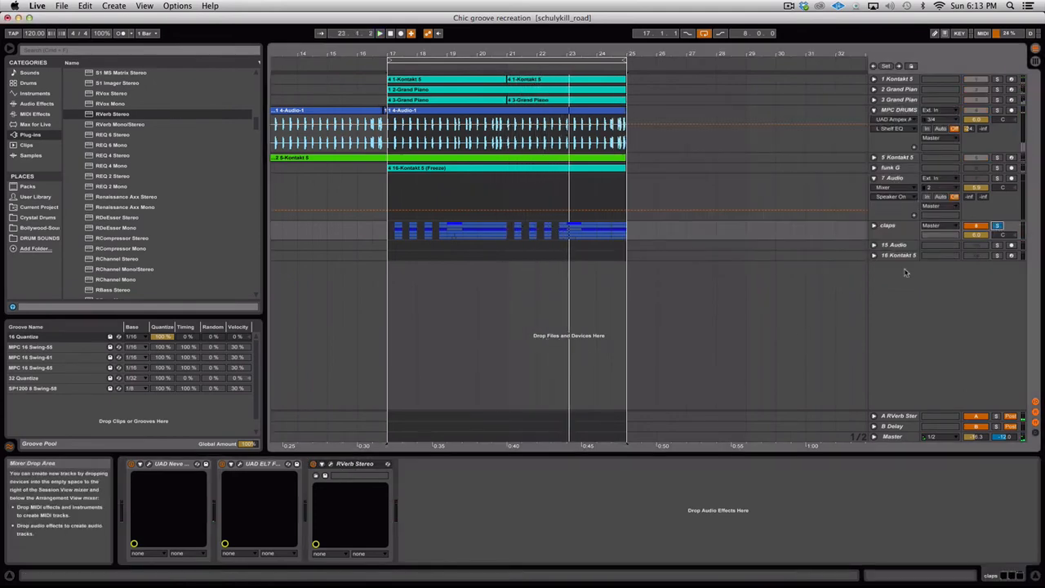
Compare the soloed claps with the Neve 88RS, FATSO Jr and RVerb bypassed and active
key("space")
left_click(313, 464)
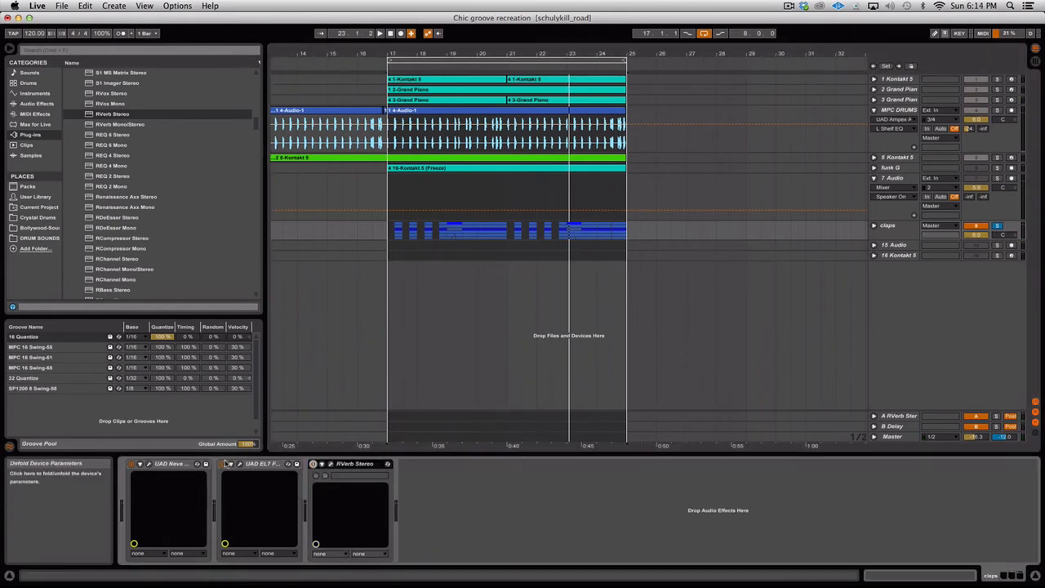
left_click(494, 237)
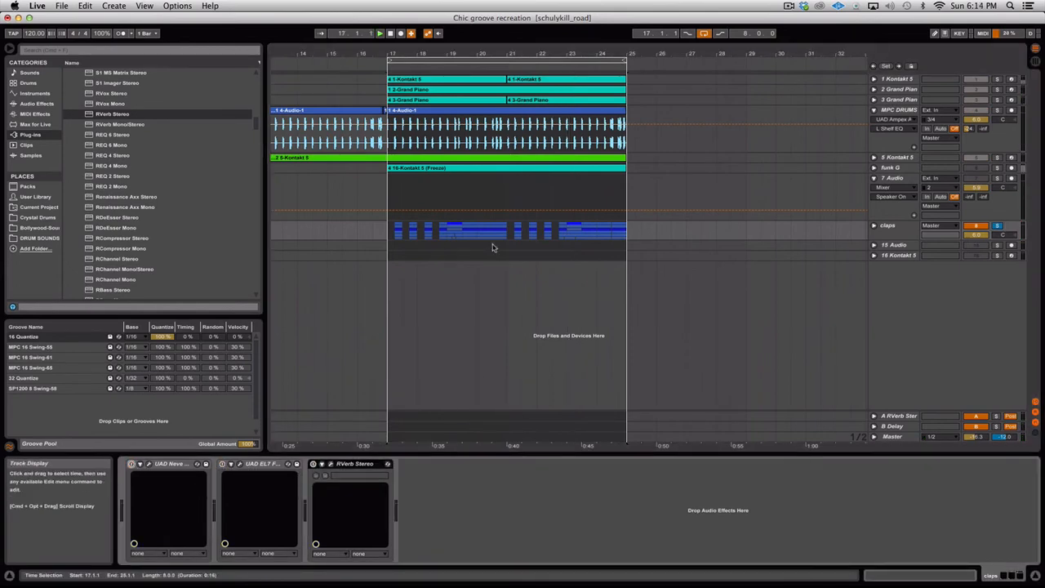
key("space")
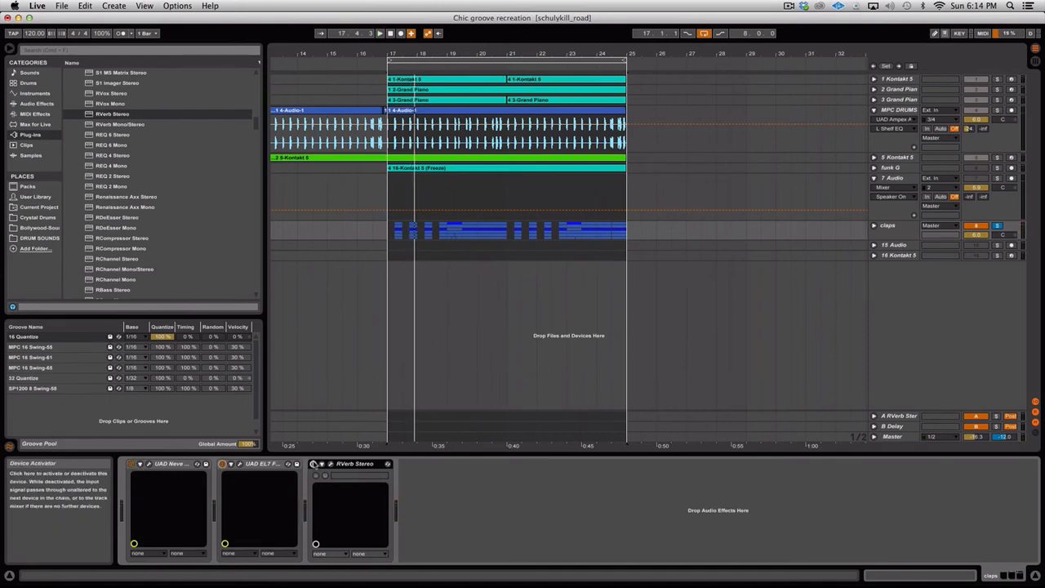
key("space")
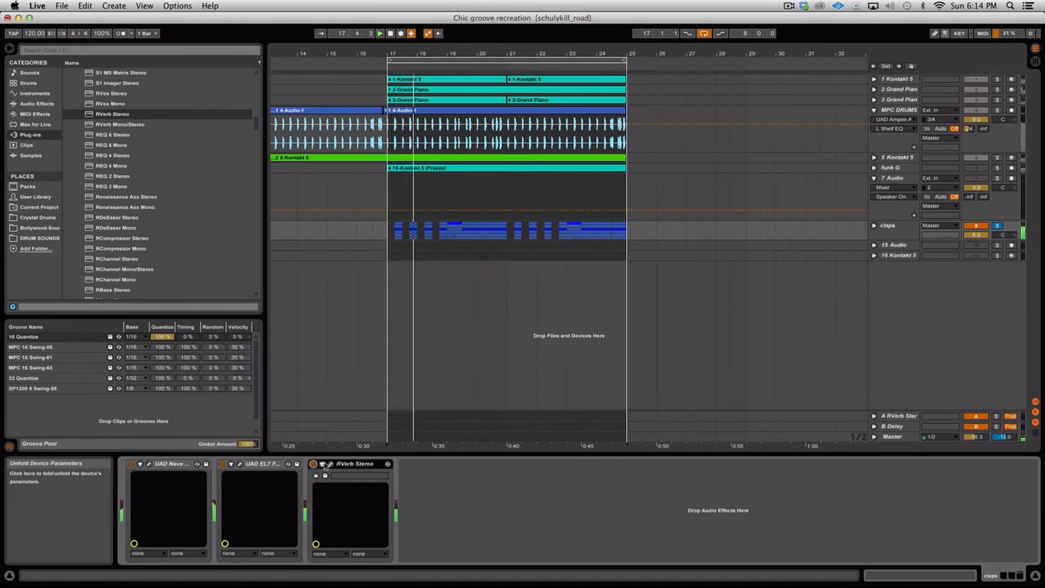
Reopen RVerb on claps, set its predelay to about -44, and close the window
left_click(322, 464)
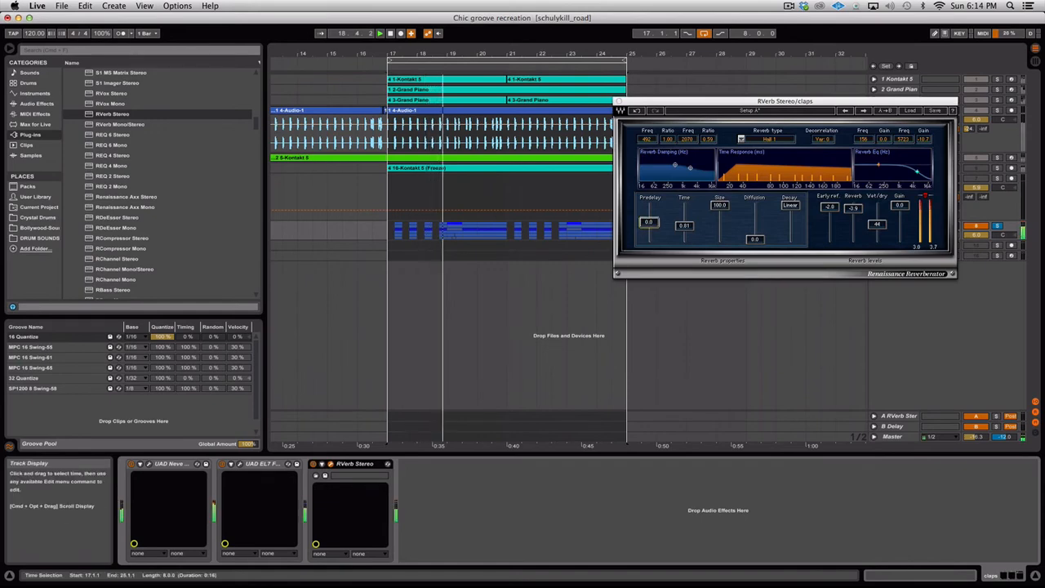
left_click_drag(650, 225, 652, 232)
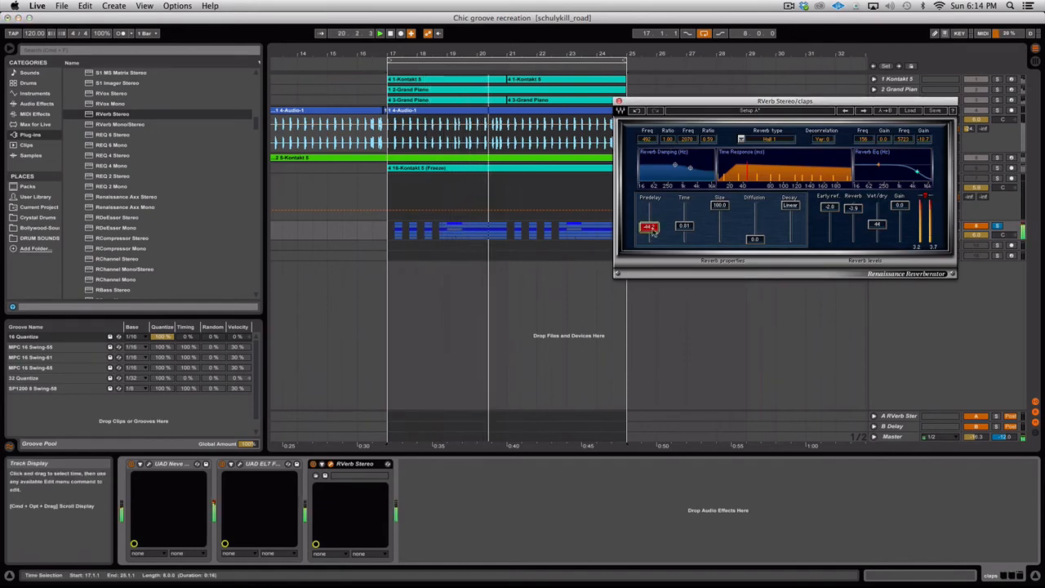
left_click(618, 100)
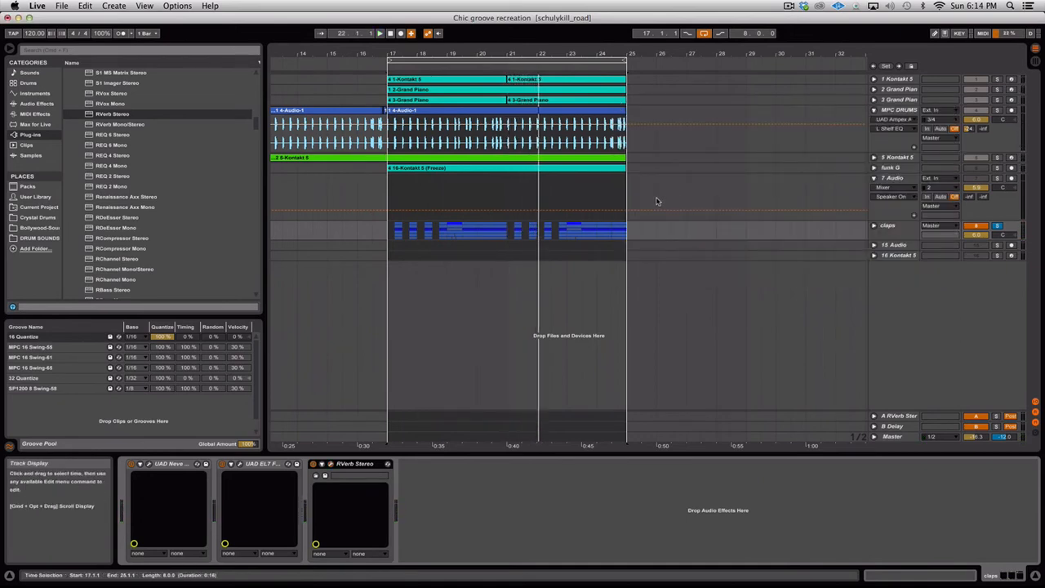
Unsolo the claps group, and unfold and activate the funk G track in place of 7 Audio while playing the loop
left_click(802, 325)
left_click(998, 227)
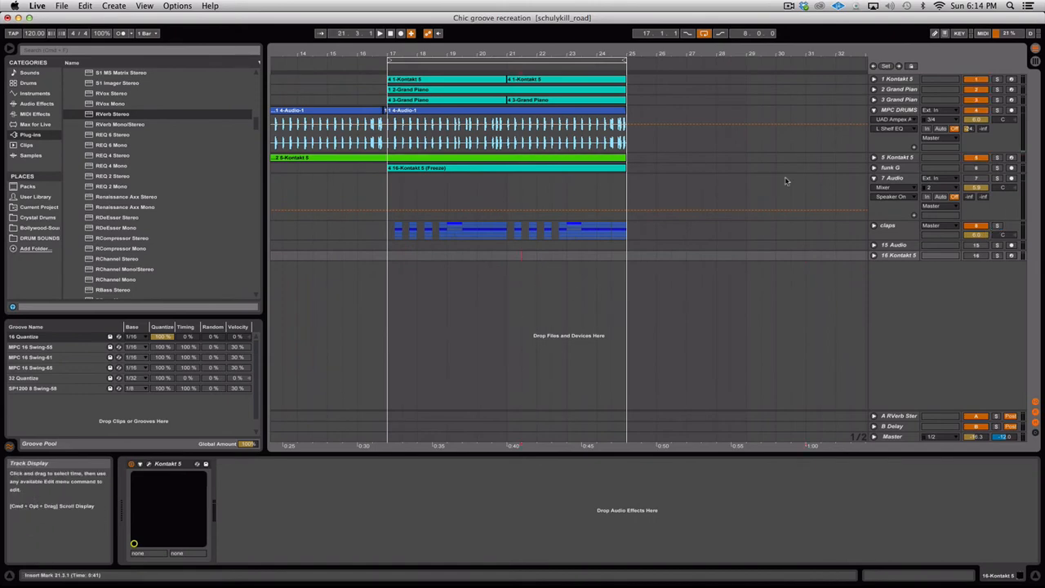
left_click(874, 178)
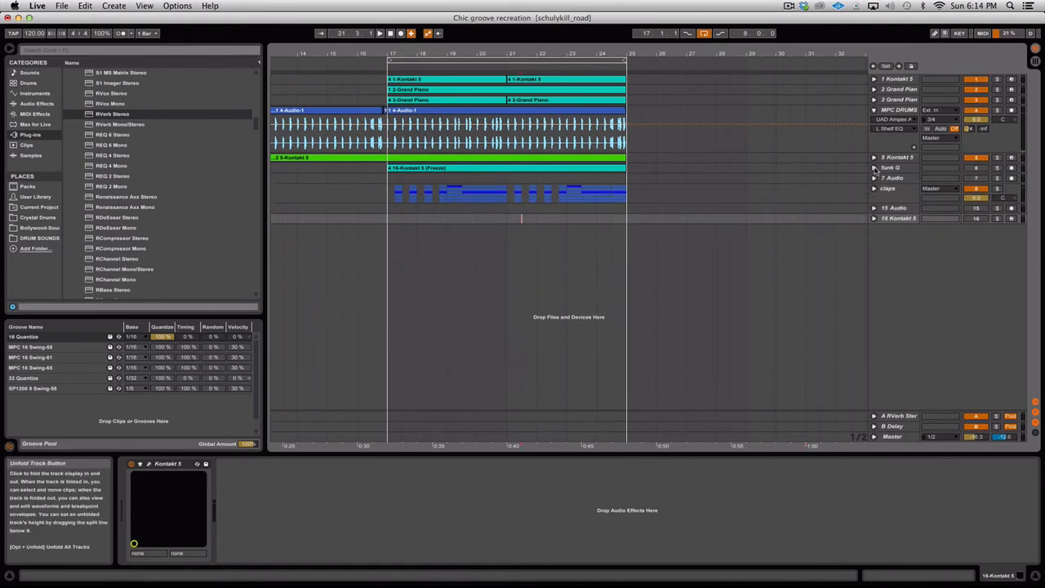
left_click(875, 168)
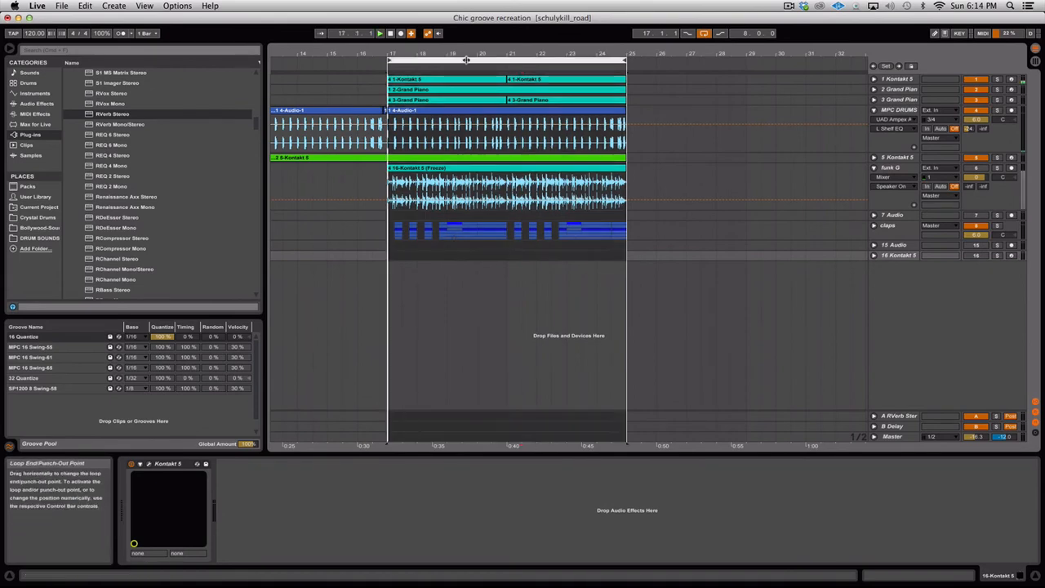
key("space")
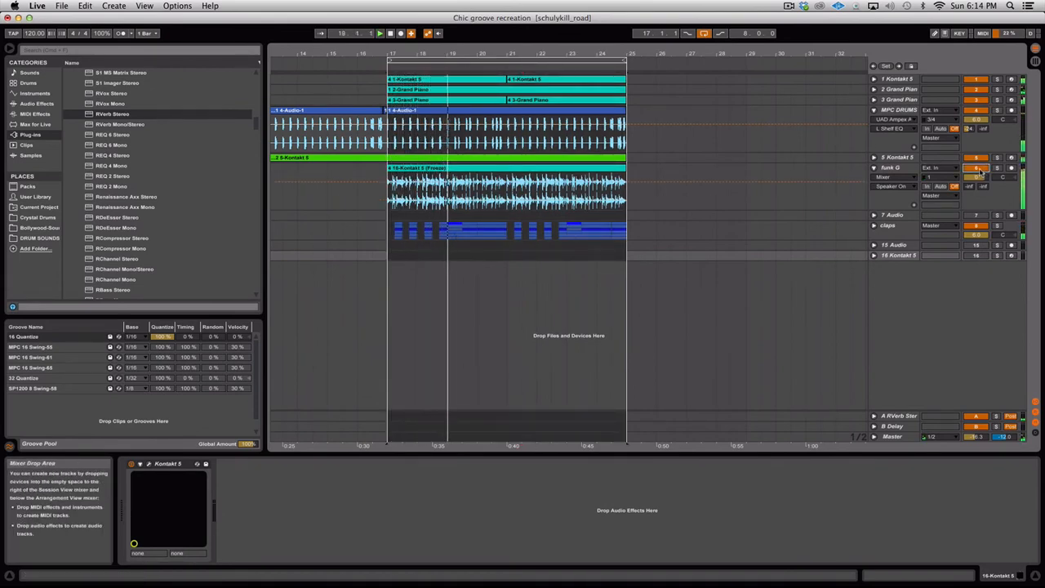
Load UAD Neve 88RS from the Audio Units onto the funk G track and reposition its window
left_click(891, 168)
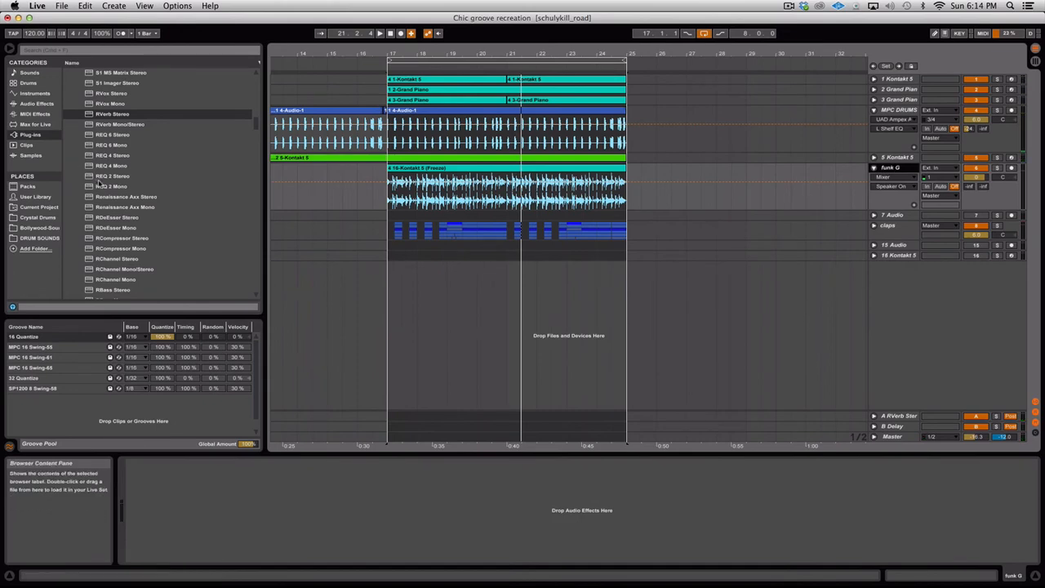
scroll(98, 185, "up", 10)
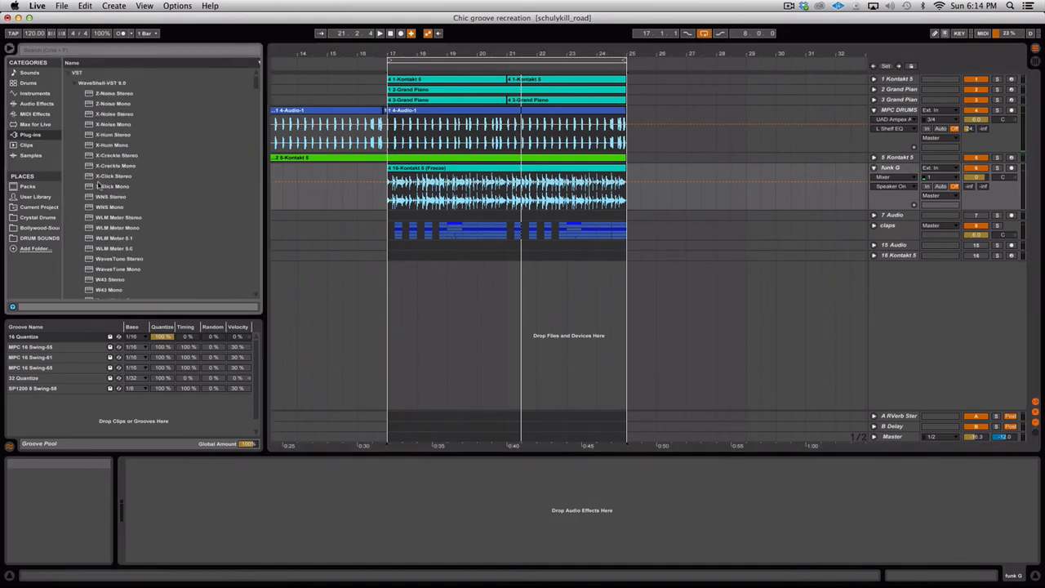
left_click(68, 74)
left_click(71, 83)
scroll(107, 187, "down", 10)
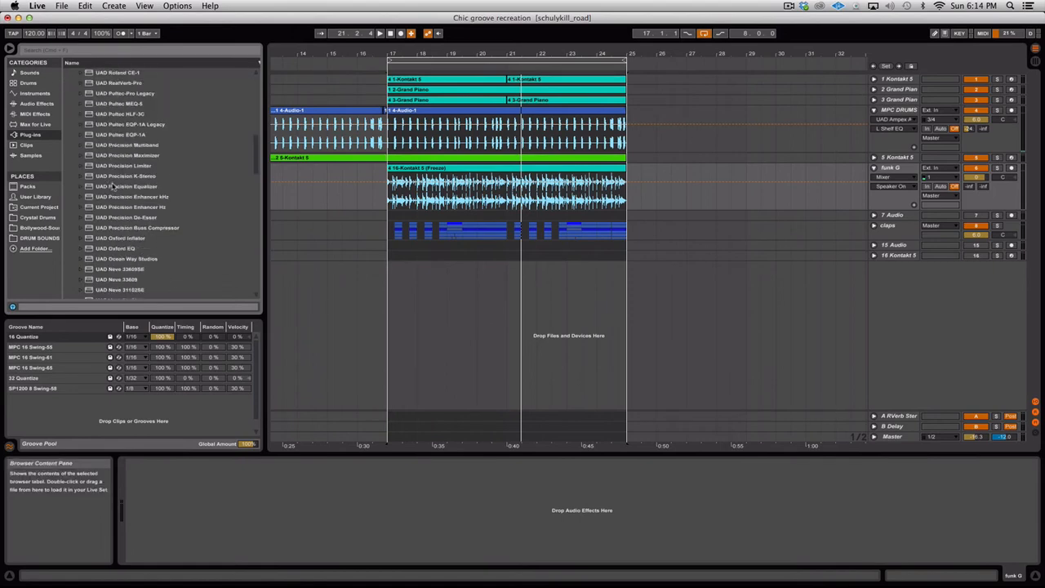
scroll(112, 186, "down", 6)
left_click(125, 166)
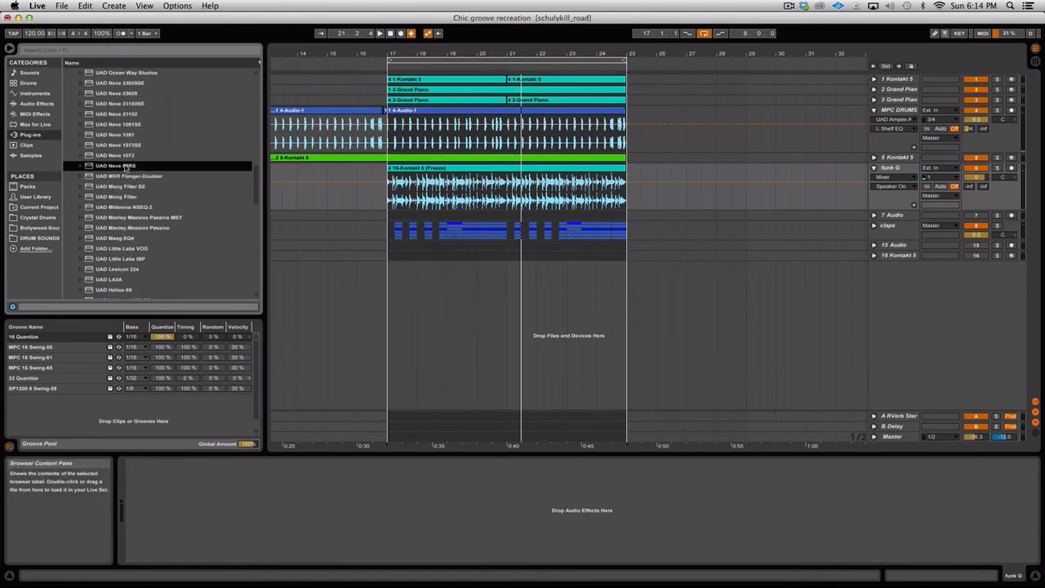
left_click_drag(596, 174, 594, 173)
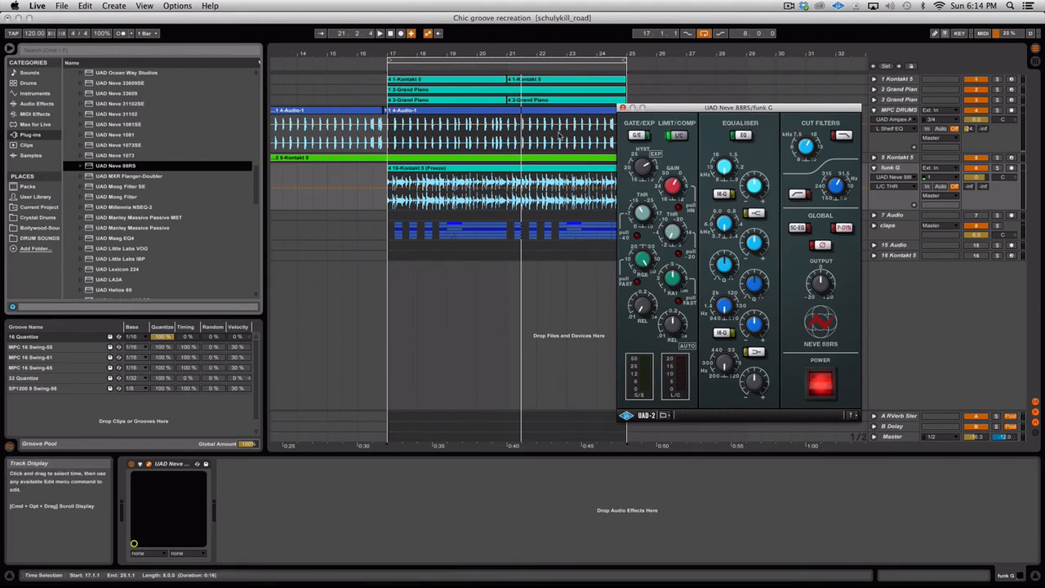
Play the loop, enable the funk G Neve 88RS equaliser, adjust its low-end cut filter frequency, and raise the high-mid gain
left_click(513, 62)
key("space")
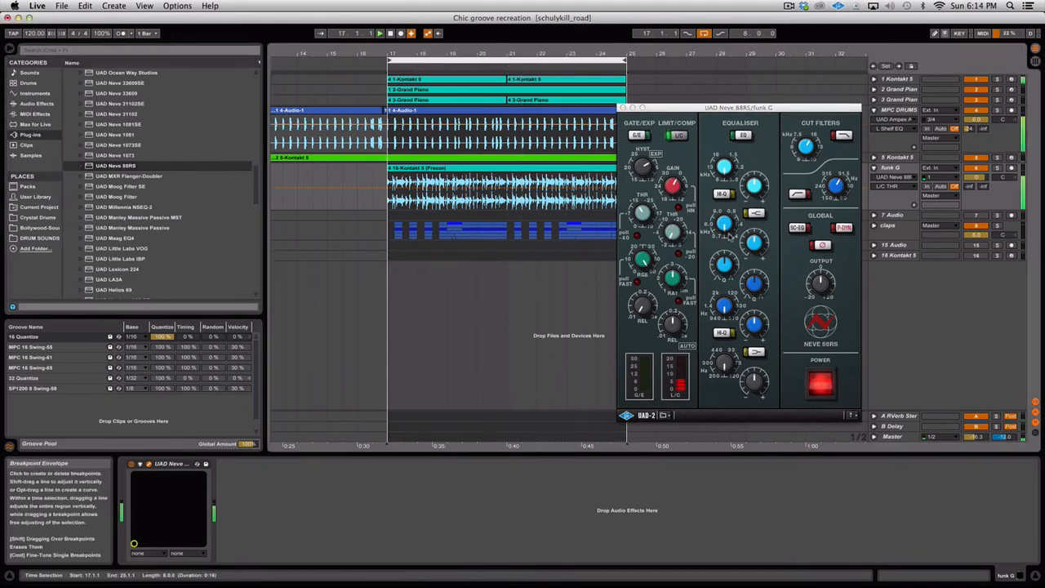
left_click(743, 135)
left_click(835, 190)
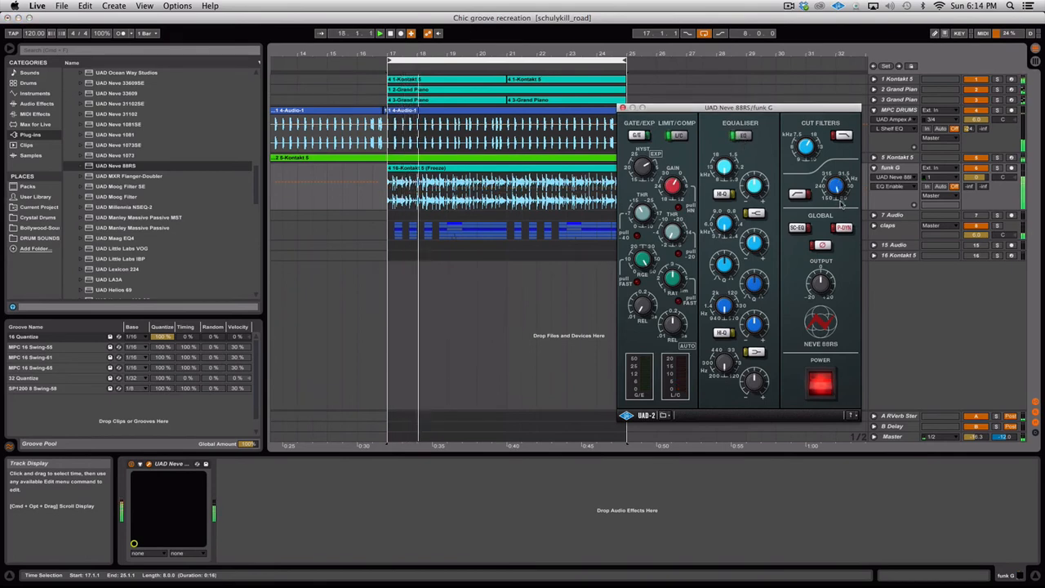
left_click(758, 247)
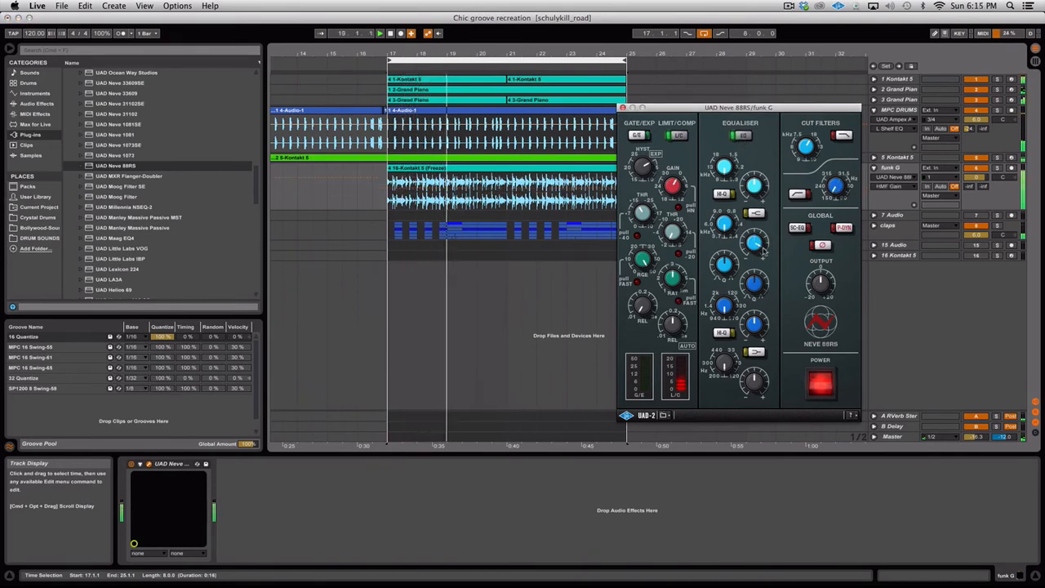
Fine-tune the funk G Neve 88RS high-mid gain, low-mid and low-frequency gains and output level, and close its window
left_click_drag(763, 250, 766, 242)
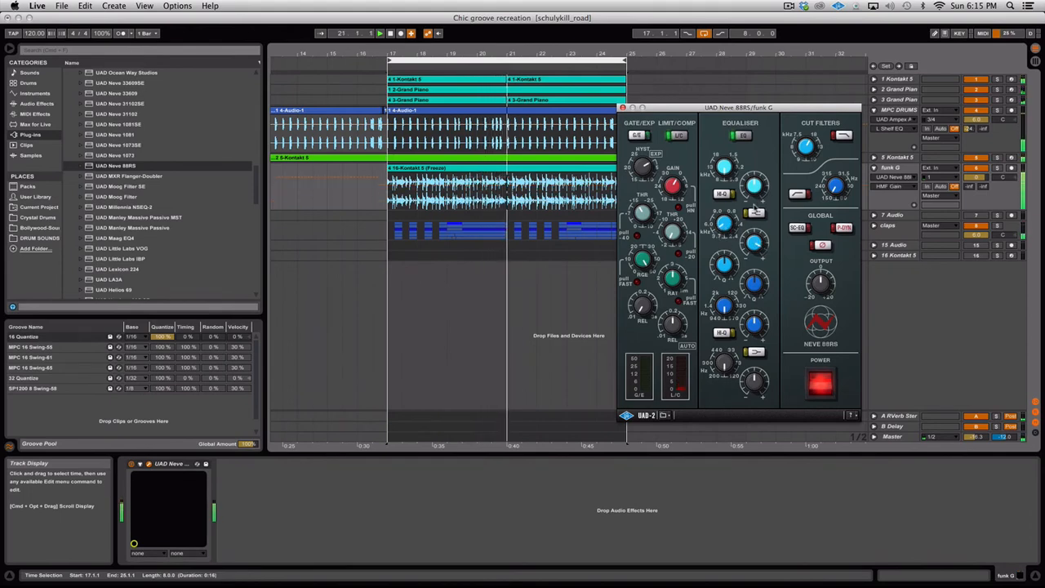
left_click(749, 325)
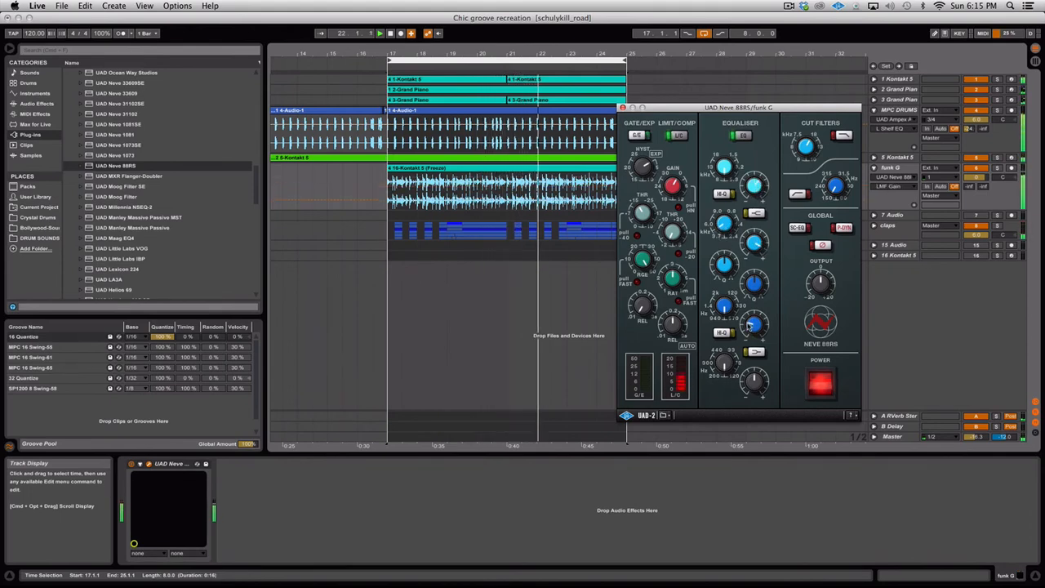
left_click(751, 381)
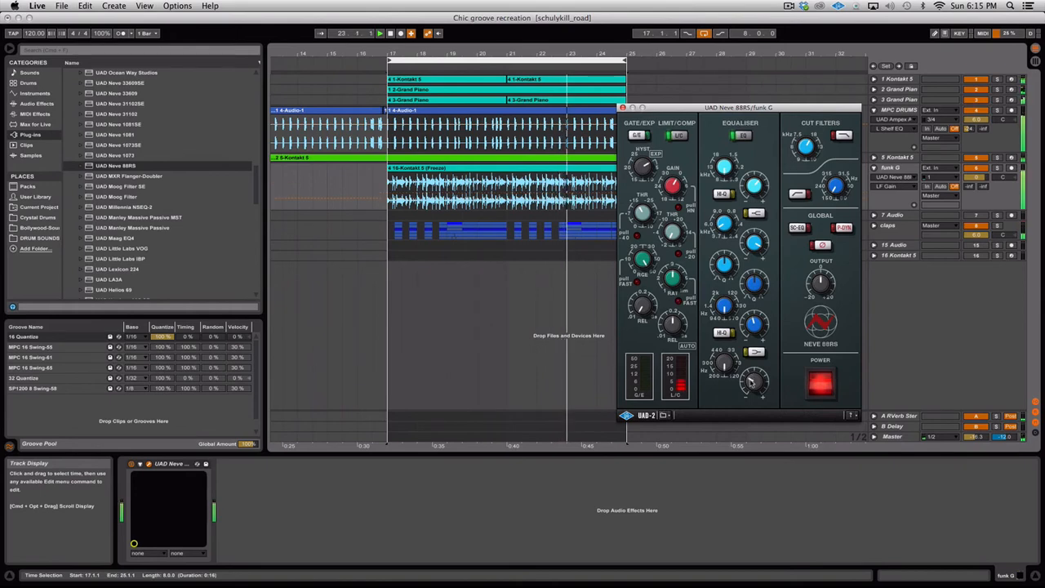
left_click(829, 281)
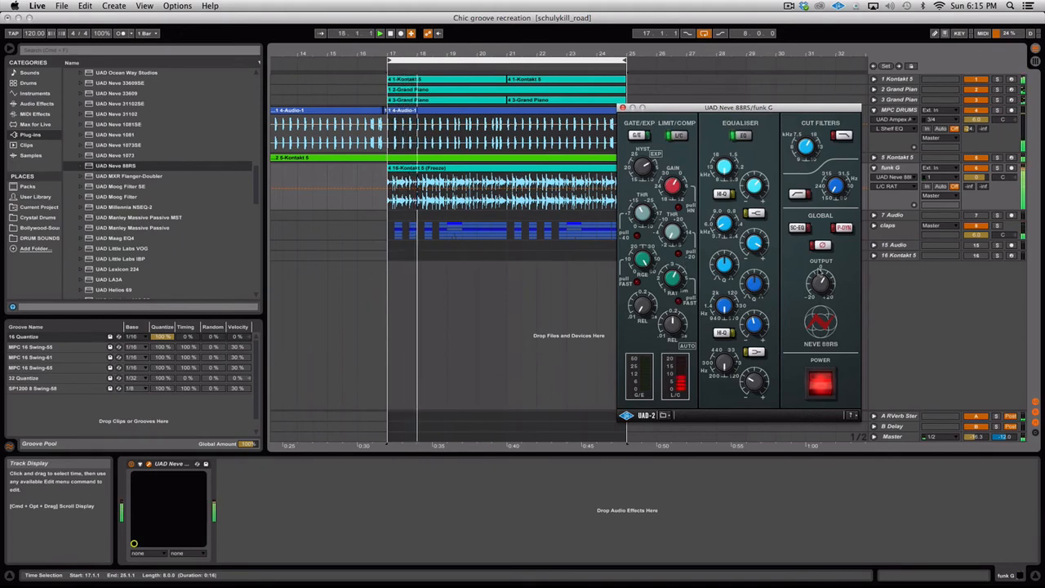
left_click(823, 281)
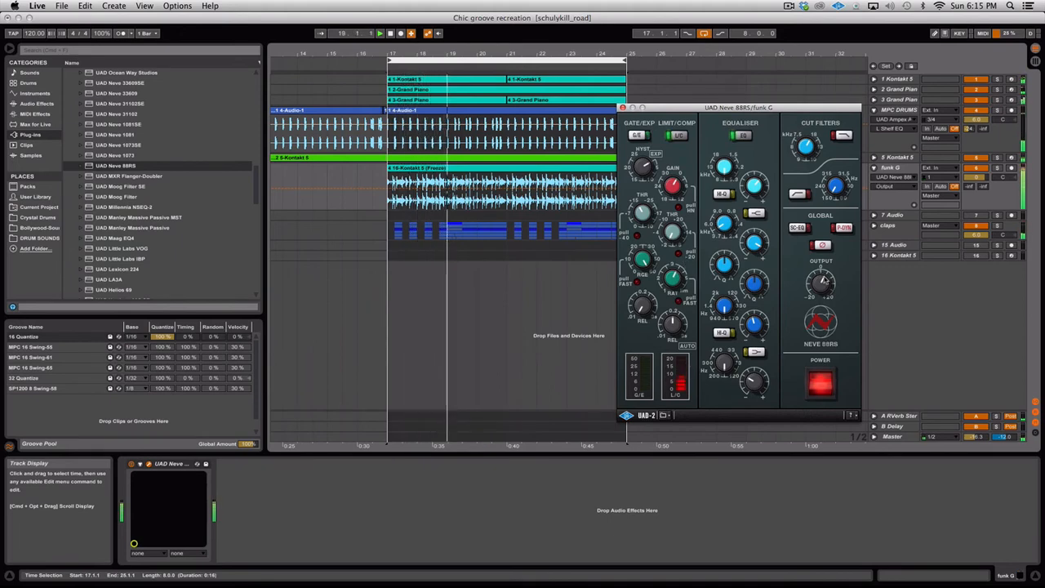
left_click(623, 108)
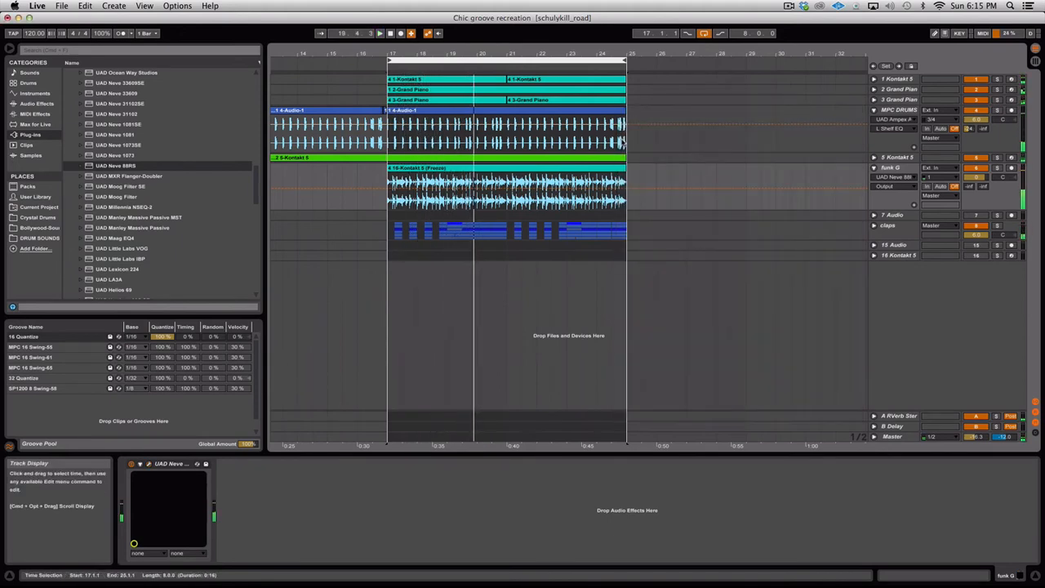
Find UAD Roland Dimension D among the plug-ins, load it onto the funk G track, and reposition its window
scroll(143, 209, "up", 5)
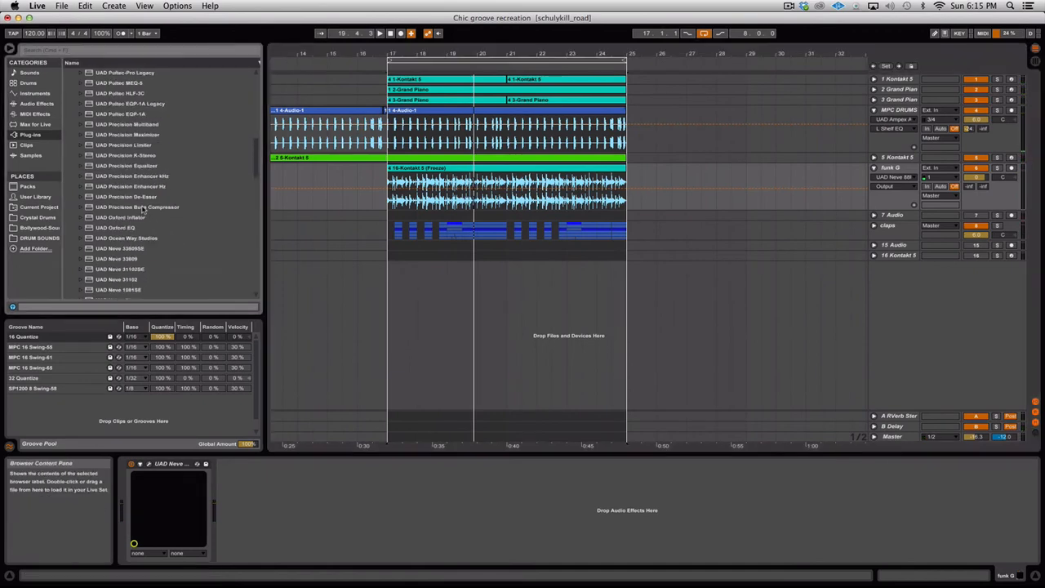
scroll(143, 209, "up", 8)
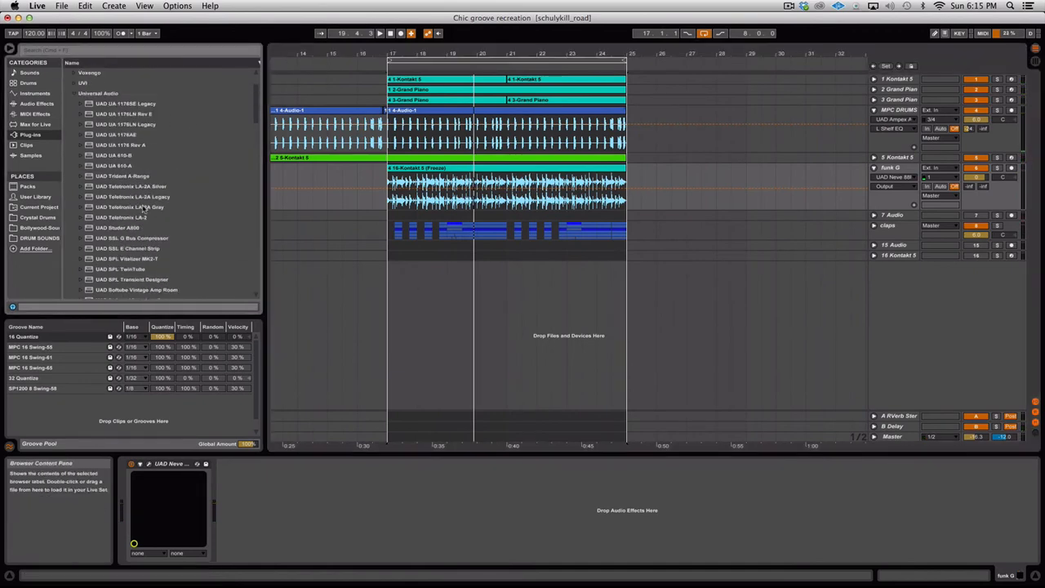
scroll(142, 209, "down", 5)
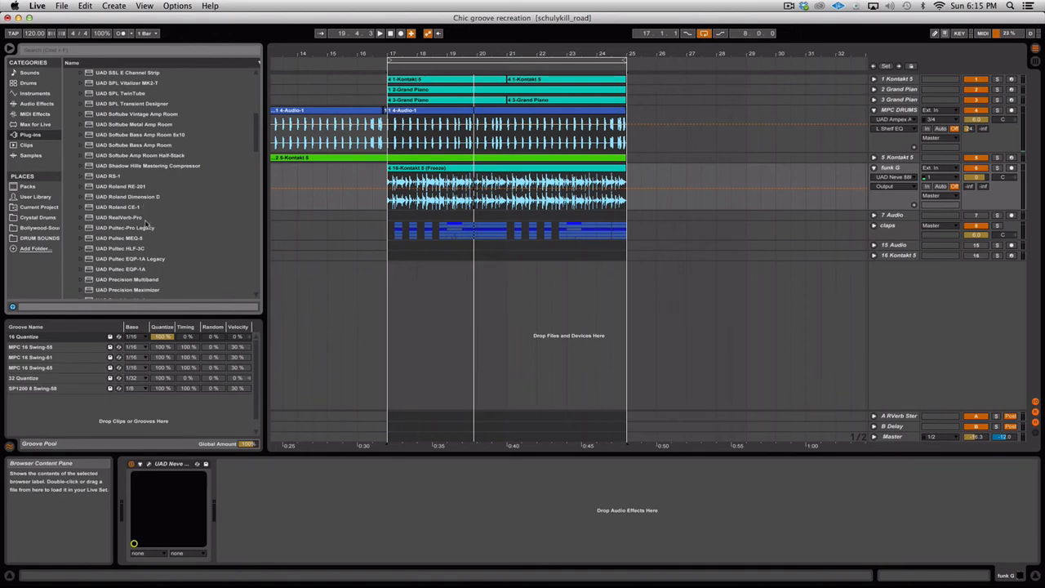
scroll(148, 227, "down", 3)
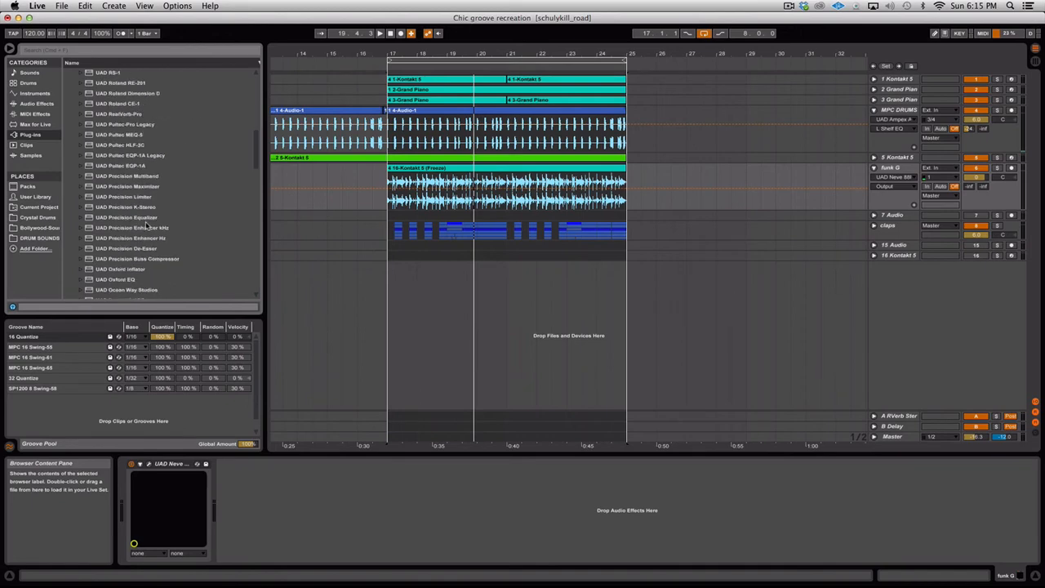
left_click(150, 95)
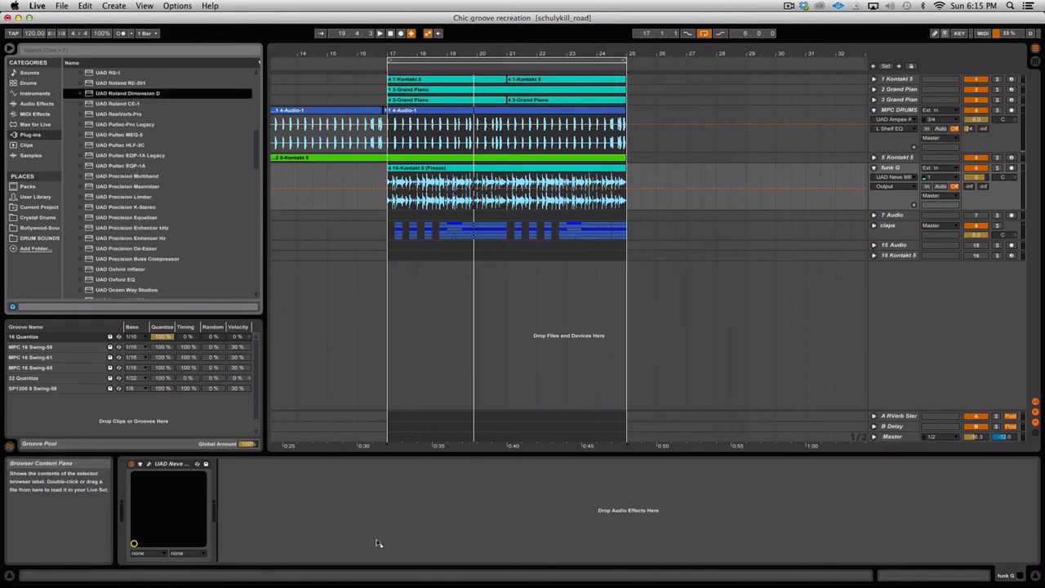
key("Return")
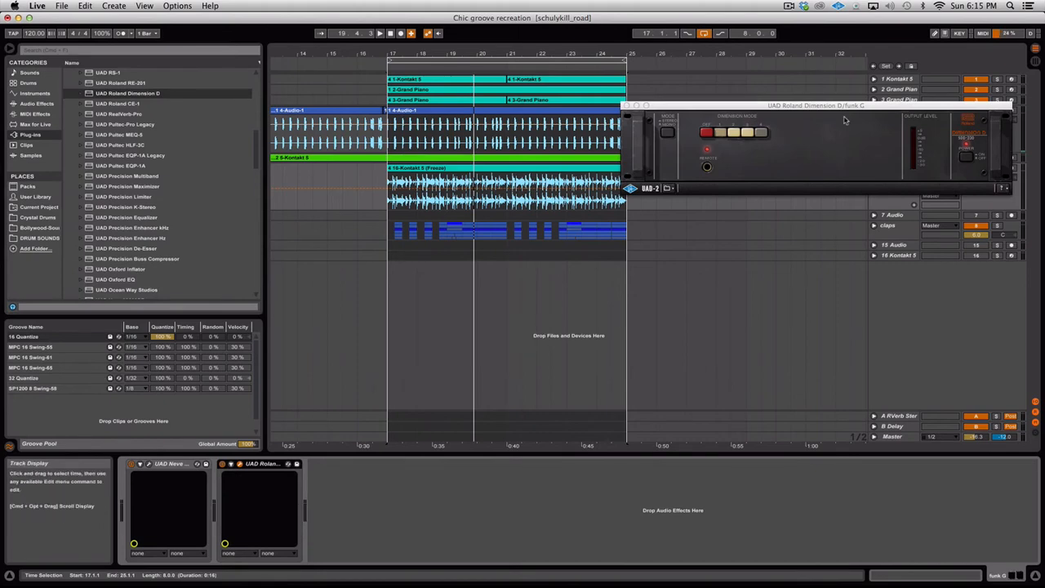
left_click_drag(844, 107, 742, 287)
Solo funk G and play the loop while trying the Dimension D mode settings
left_click(996, 167)
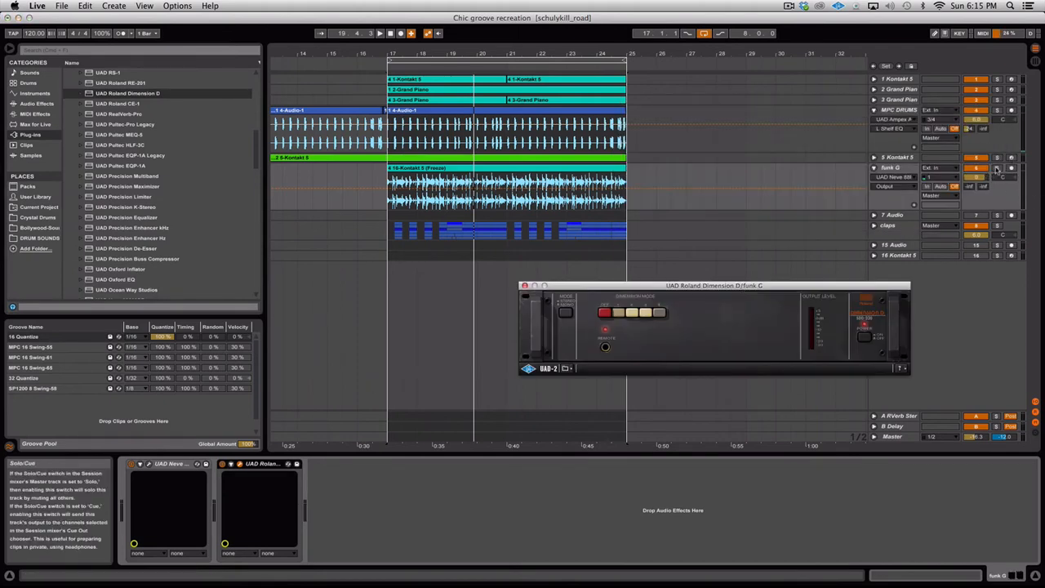
key("space")
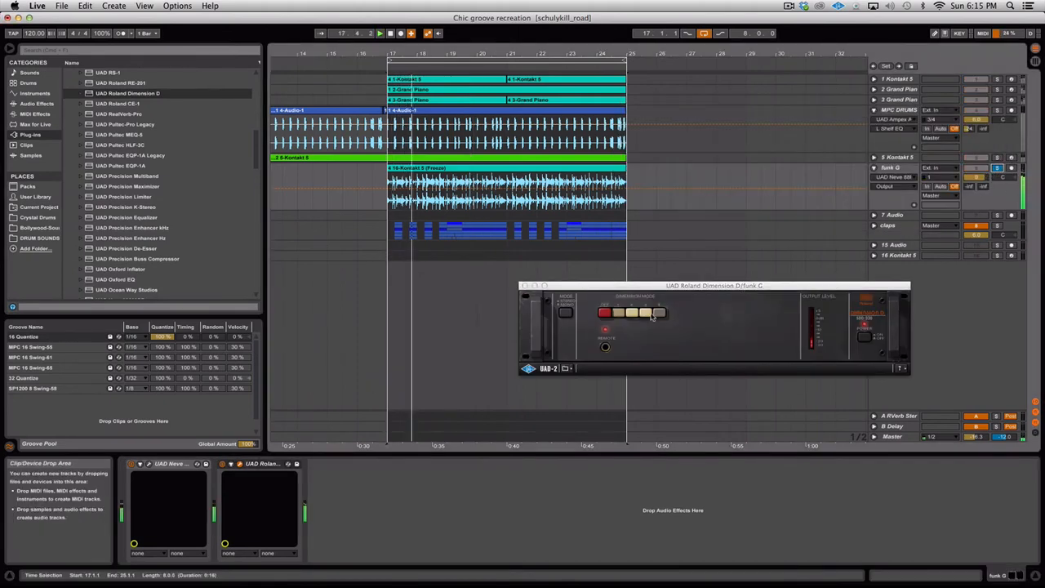
left_click(767, 319)
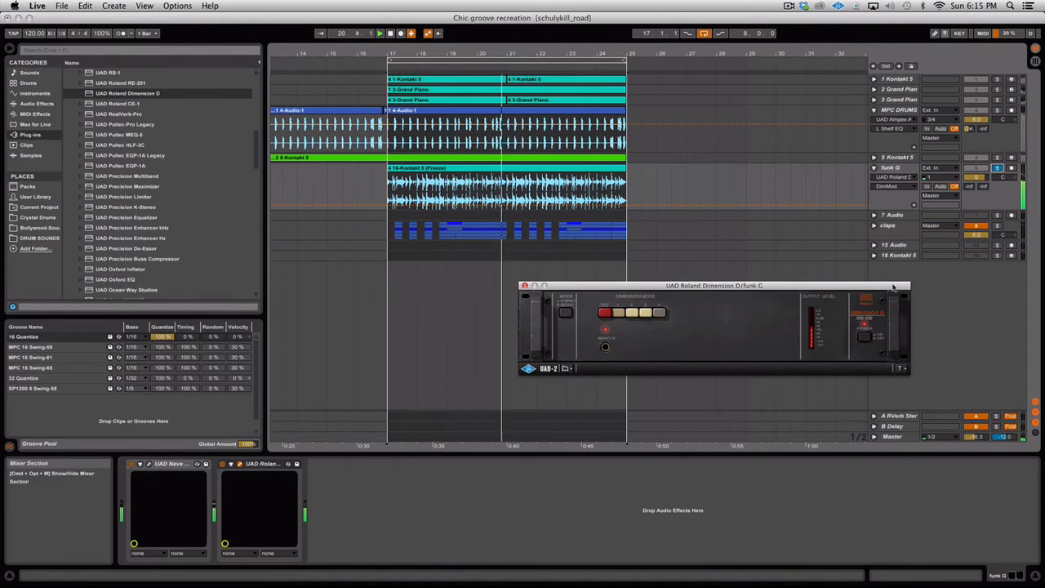
Compare funk G with Dimension D powered off and on, unsolo the track, and close the plug-in window
left_click(862, 339)
key("space")
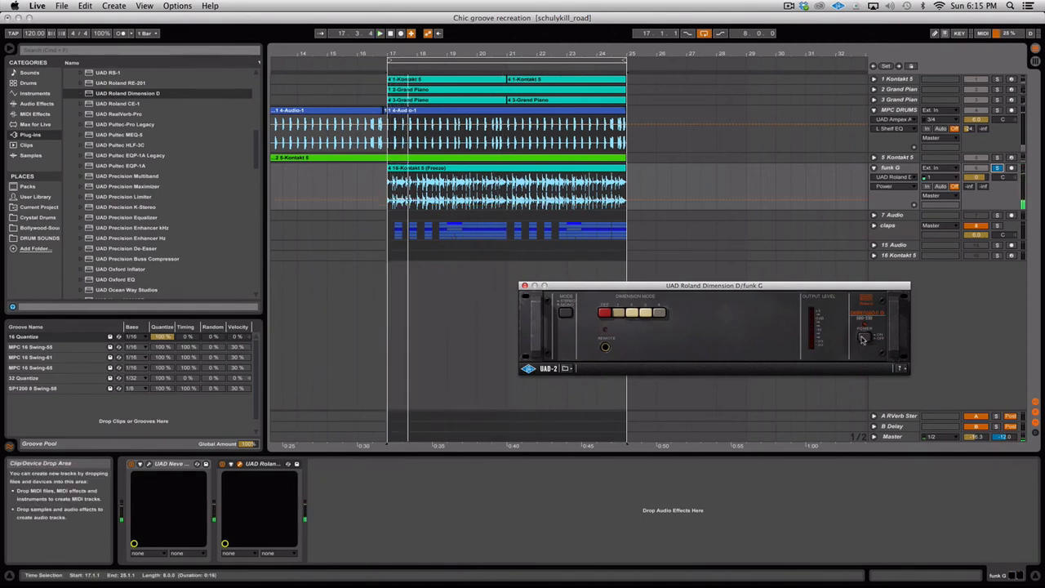
key("space")
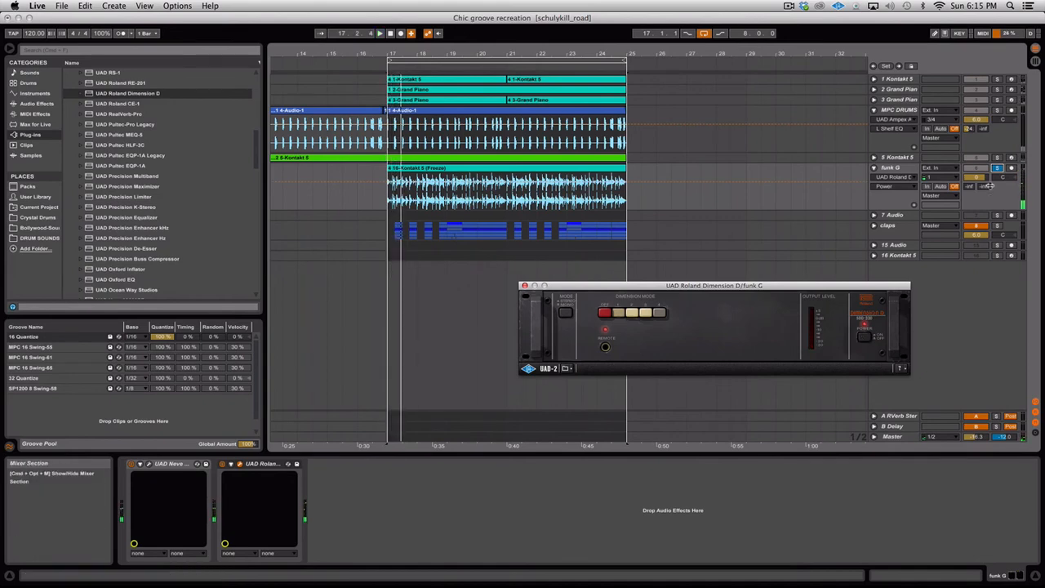
key("space")
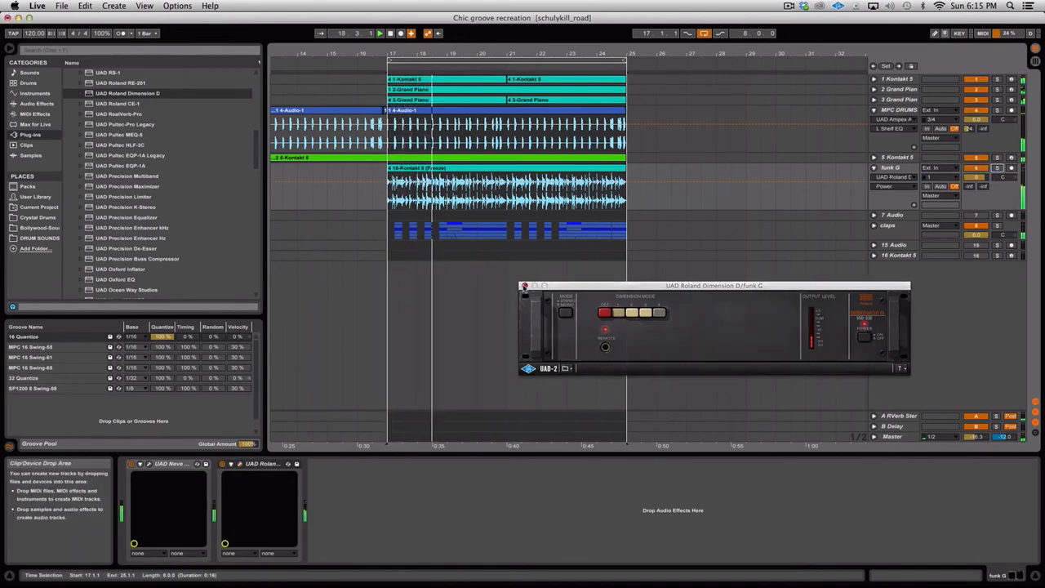
left_click(523, 286)
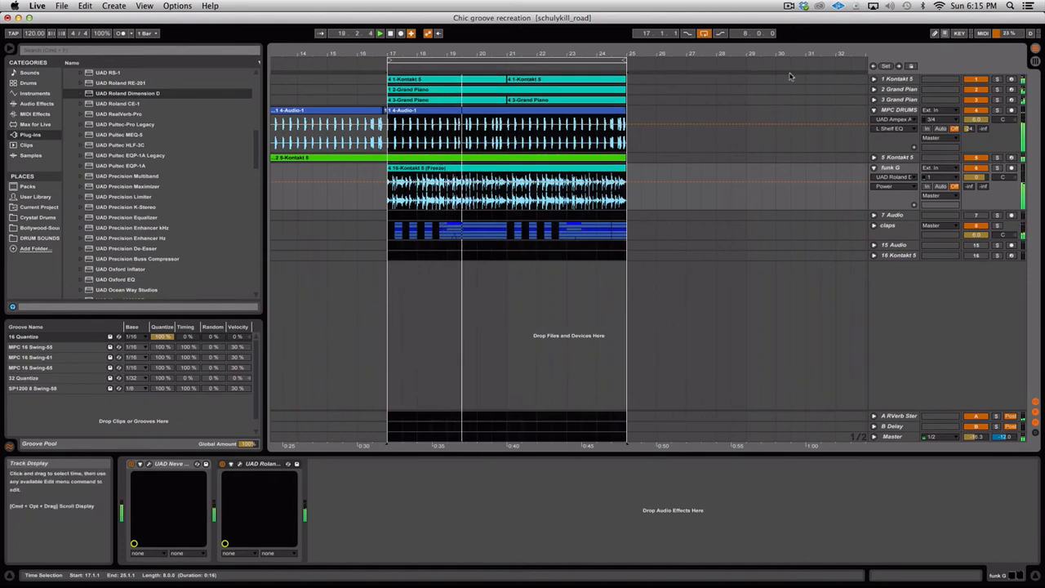
Lower the funk G track volume to about -0.6 and fold the MPC DRUMS track
left_click(873, 167)
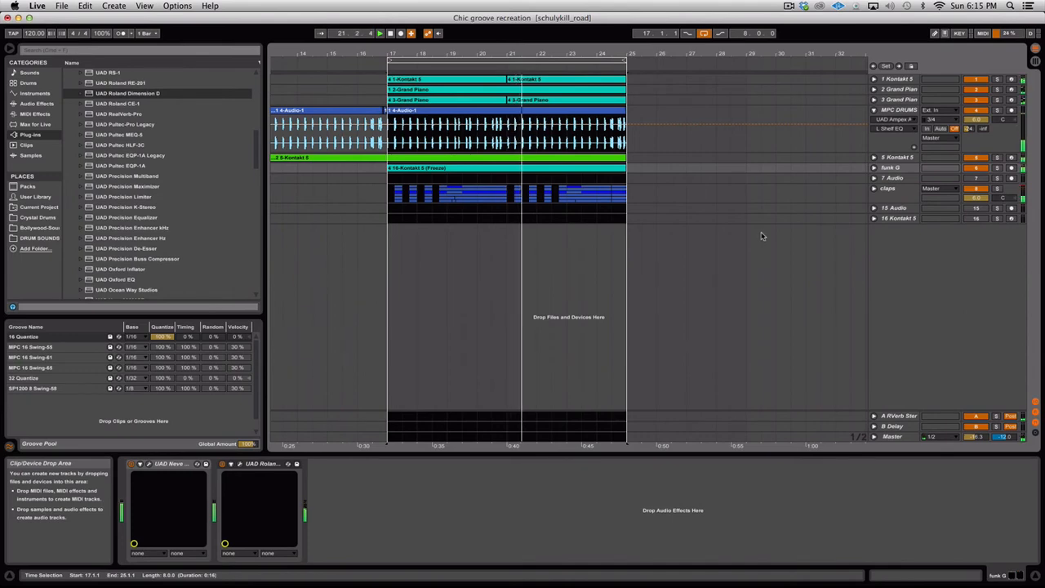
left_click(875, 168)
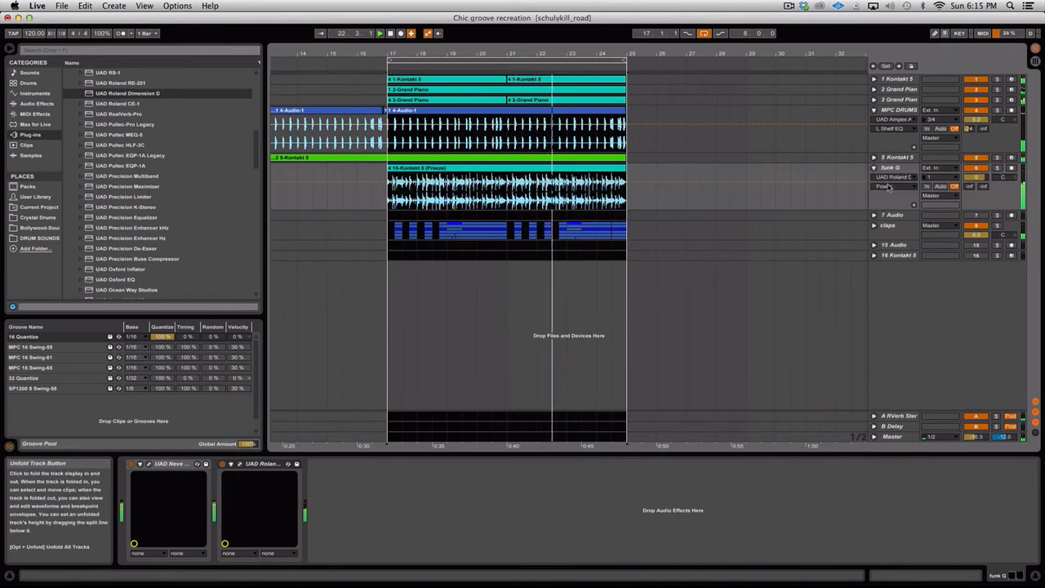
left_click_drag(980, 179, 980, 183)
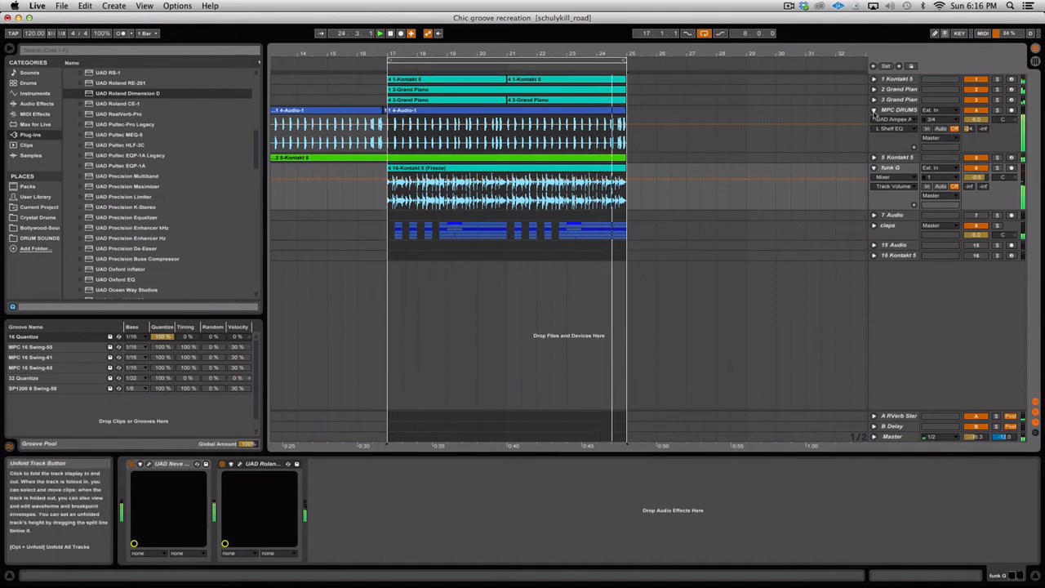
left_click(874, 110)
Open Neve 88RS on 2 Grand Piano, adjust its low-end cut filter and reduce its low-frequency gain, close it, and fold funk G
left_click(898, 90)
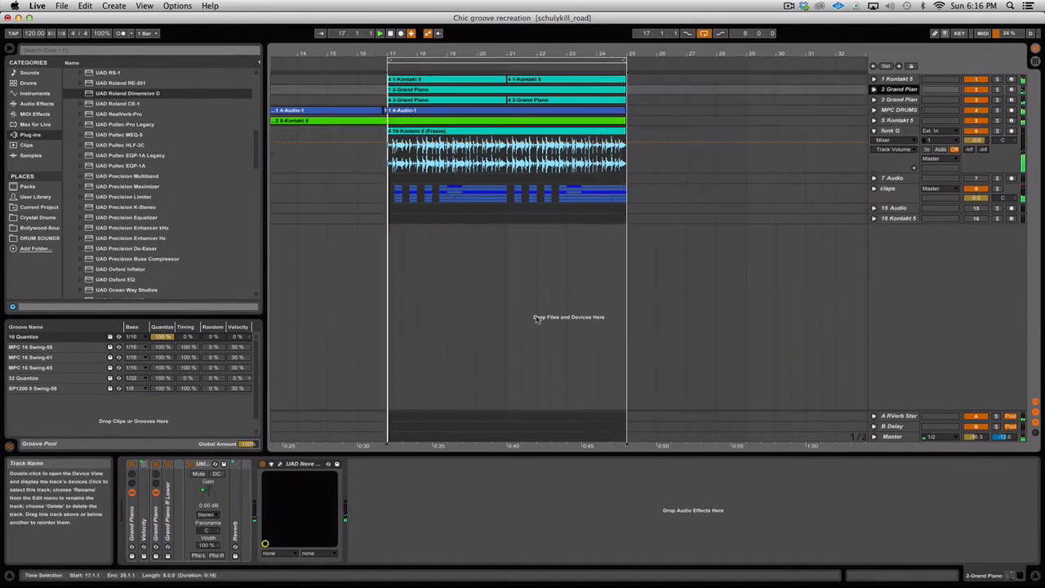
left_click(280, 463)
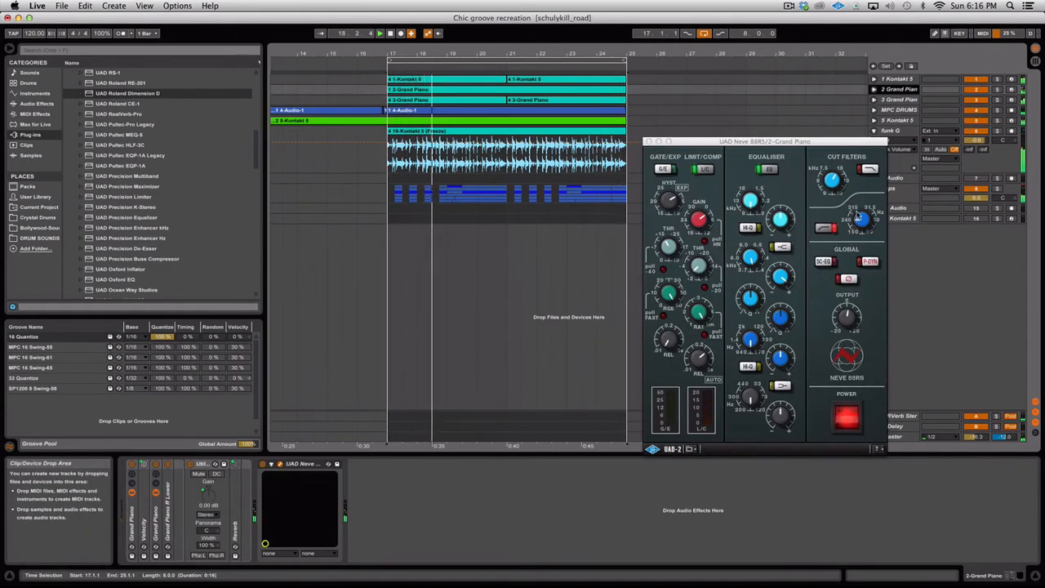
left_click_drag(858, 224, 856, 214)
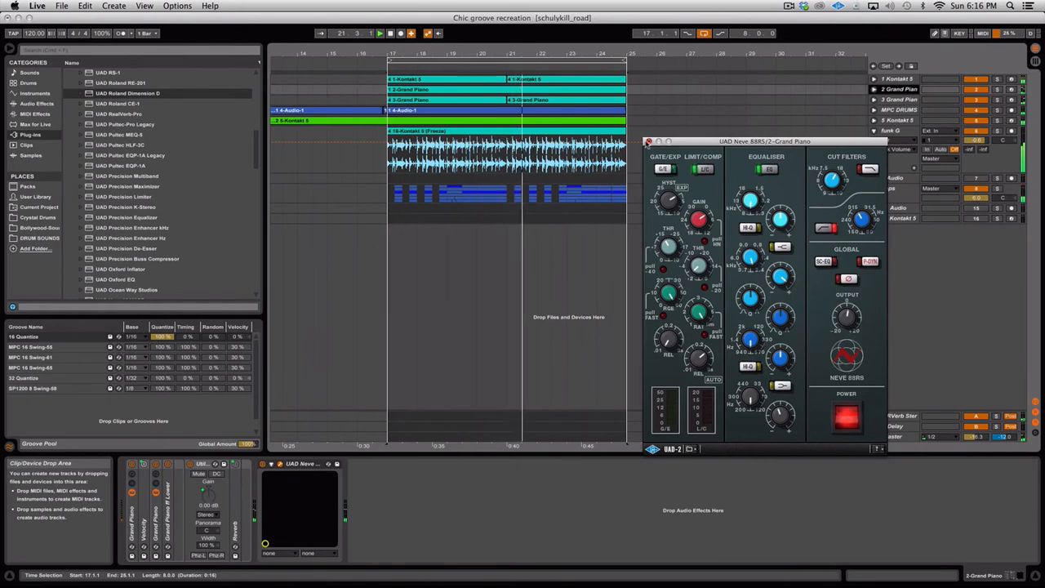
left_click(649, 142)
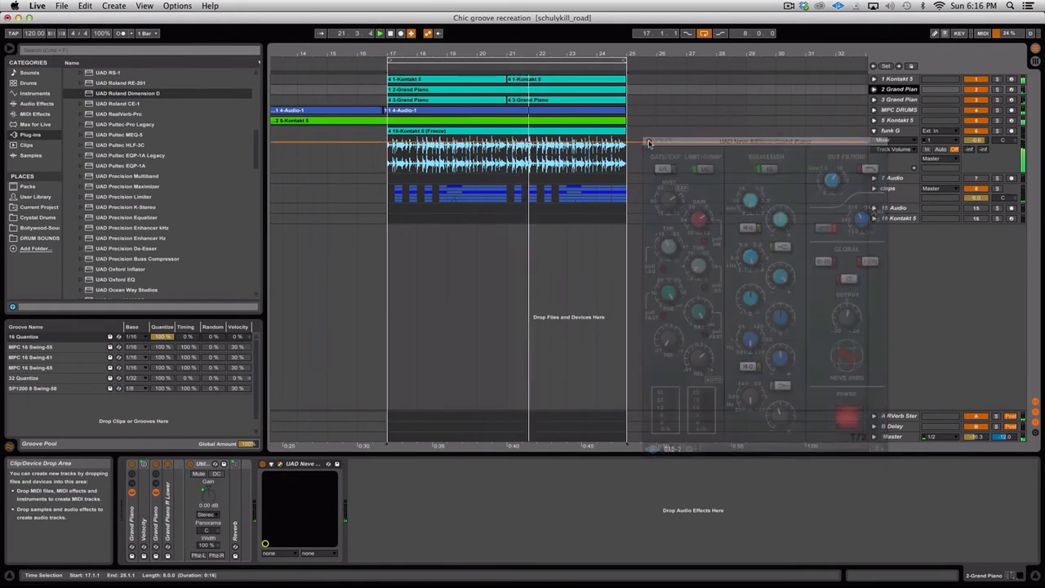
left_click(874, 131)
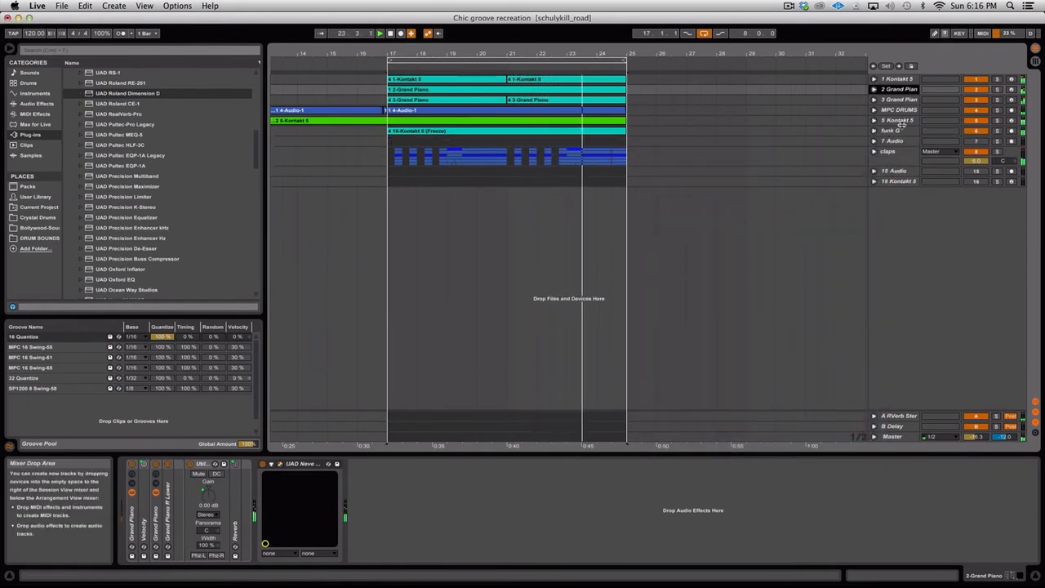
Open the UAD Ampex ATR-102 on MPC DRUMS, check its record level while the loop plays, and close its window
left_click(515, 60)
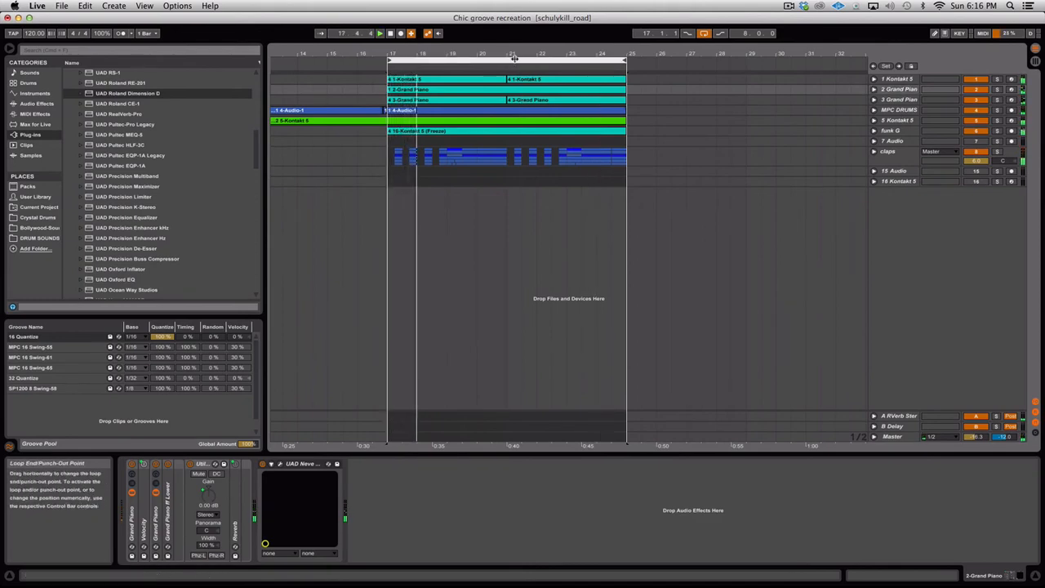
left_click(892, 109)
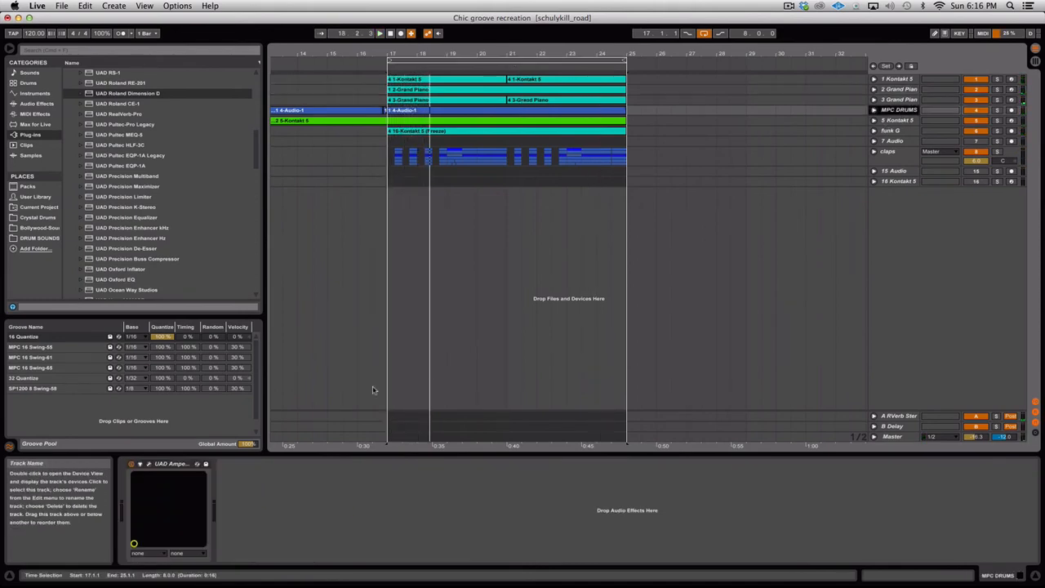
left_click(140, 464)
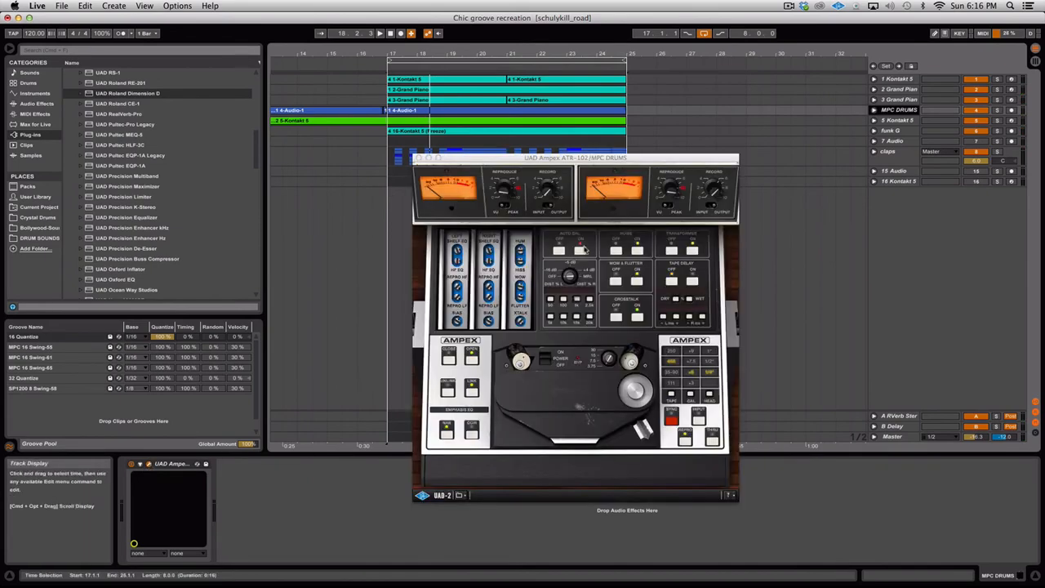
left_click(728, 186)
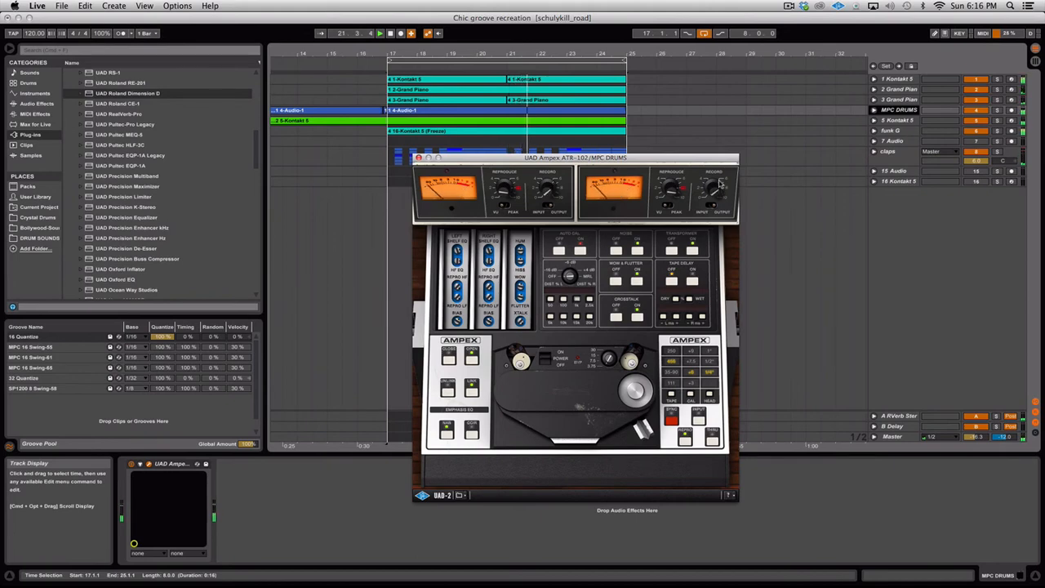
left_click(418, 158)
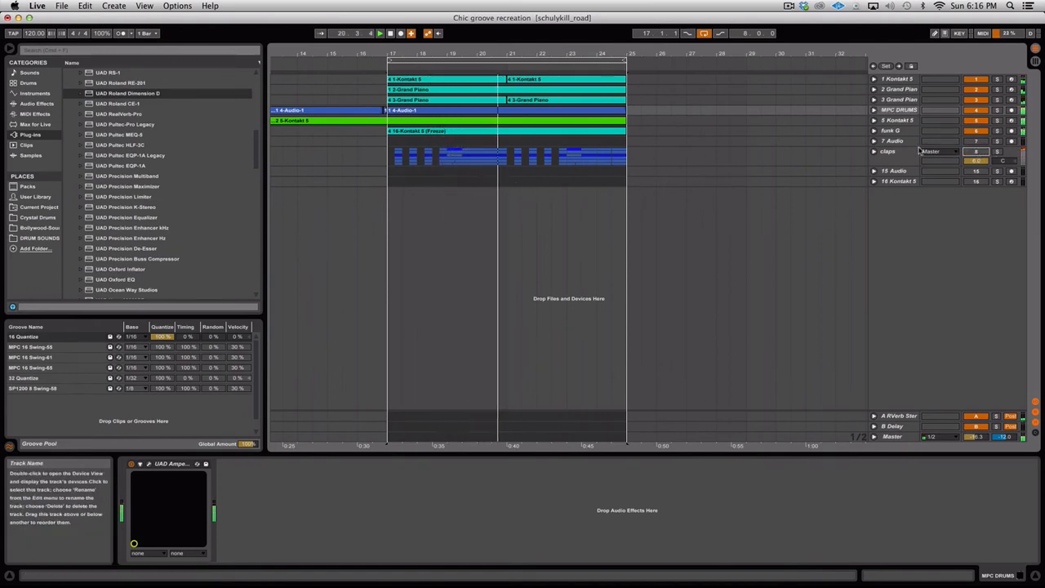
Reactivate the claps group while the loop plays, and show the device chains of claps and 1 Kontakt 5
left_click(977, 153)
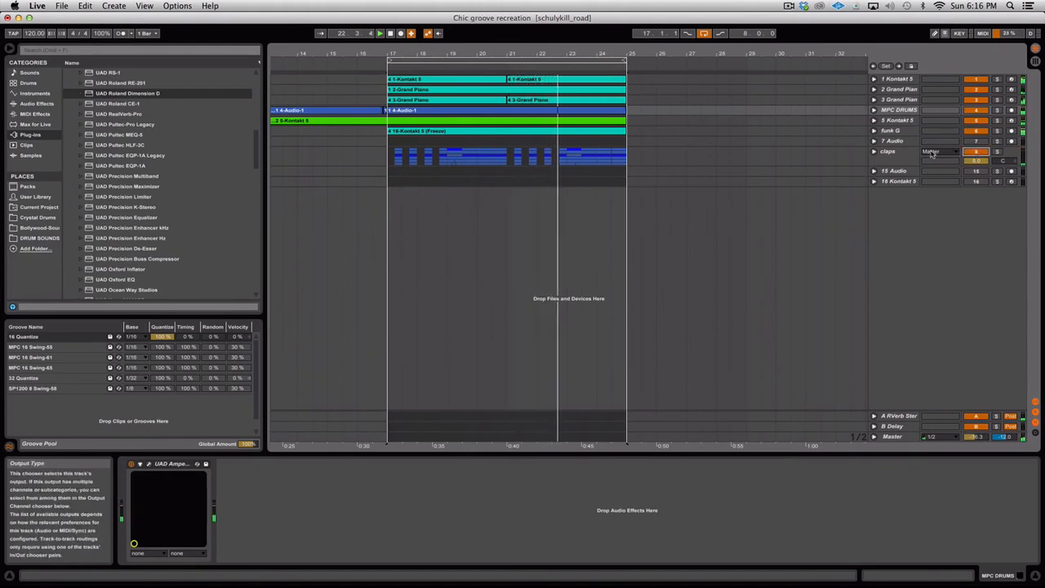
left_click(890, 153)
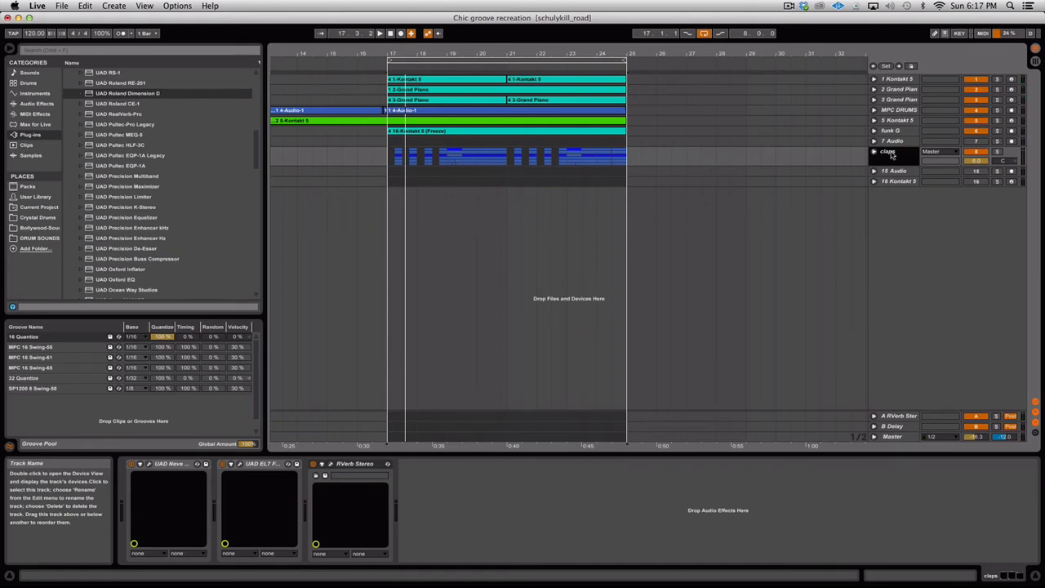
left_click(889, 79)
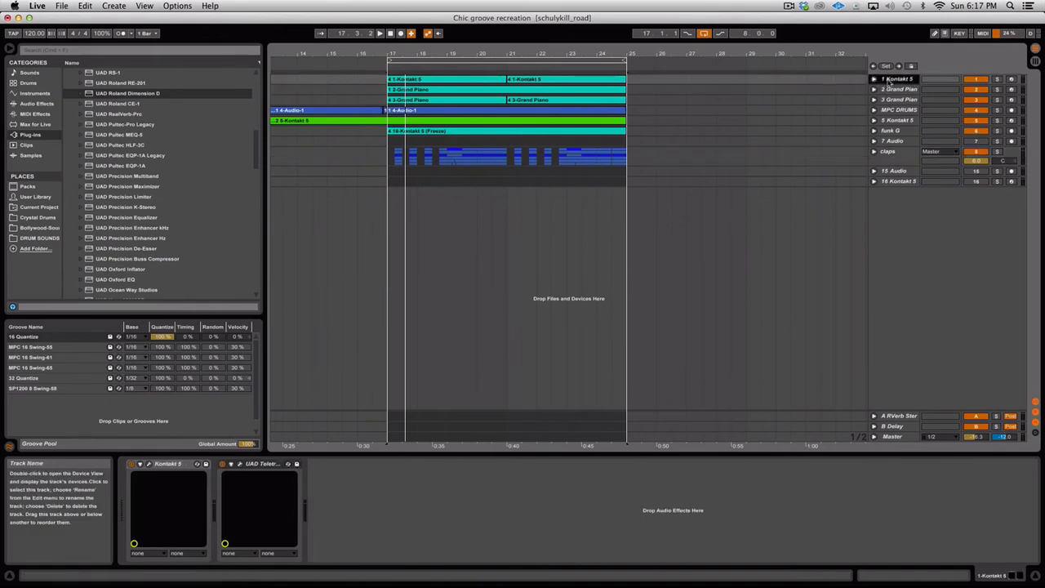
Open the UAD Teletronix LA-2A on 1 Kontakt 5, inspect its peak reduction setting, and close its window
left_click(240, 464)
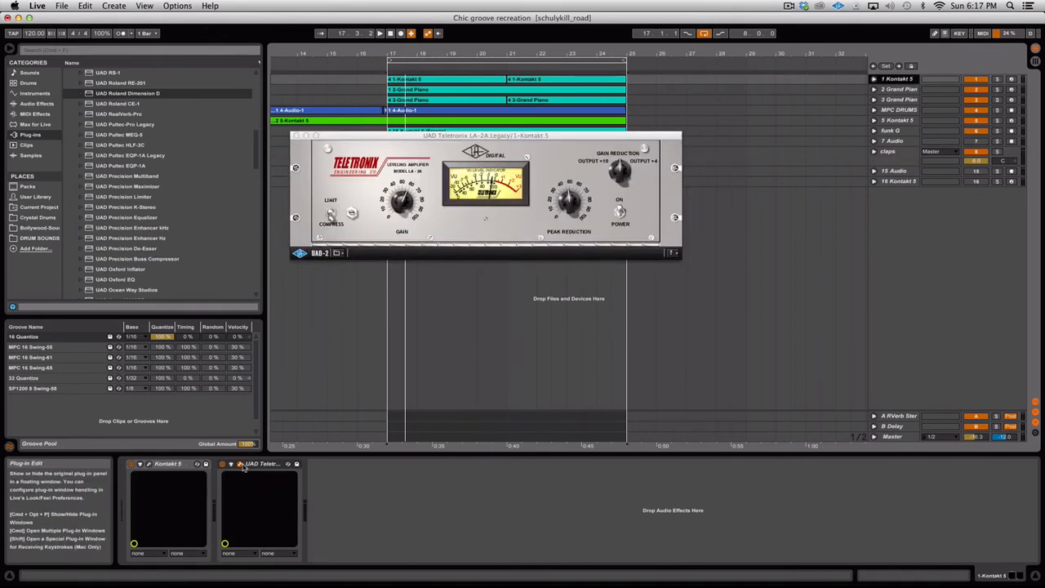
left_click(569, 197)
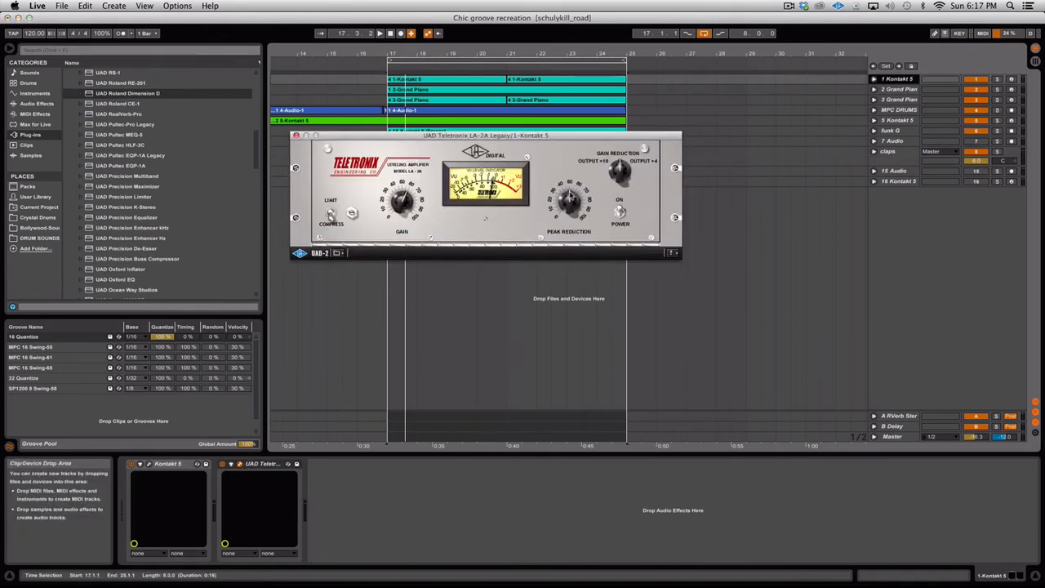
left_click(298, 135)
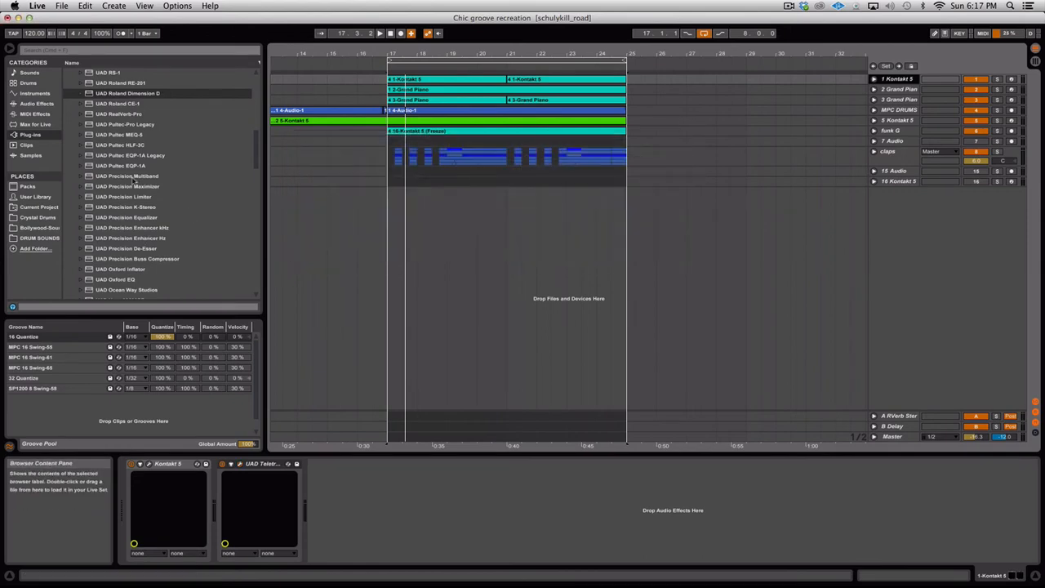
Add UAD Pultec-Pro Legacy after the LA-2A on 1 Kontakt 5, raise its lower midrange peak frequency, and close its window
left_click(144, 156)
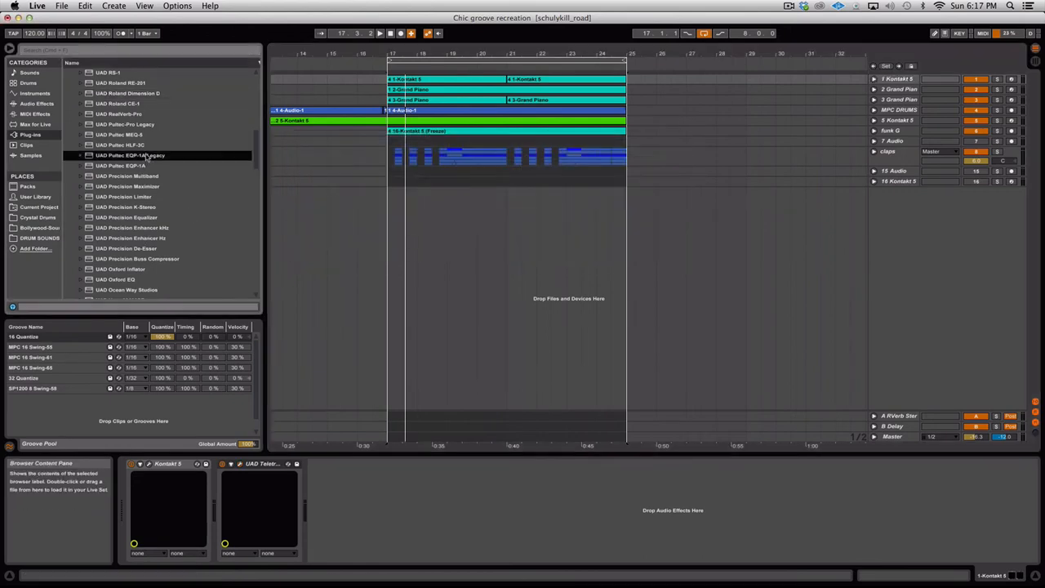
left_click_drag(139, 125, 371, 447)
left_click_drag(400, 501, 402, 502)
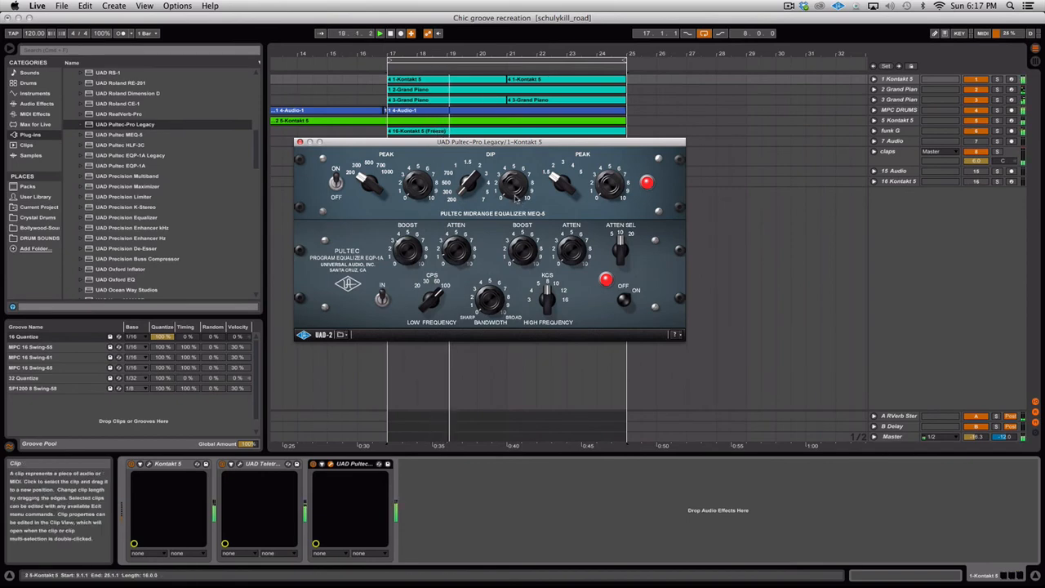
left_click(381, 167)
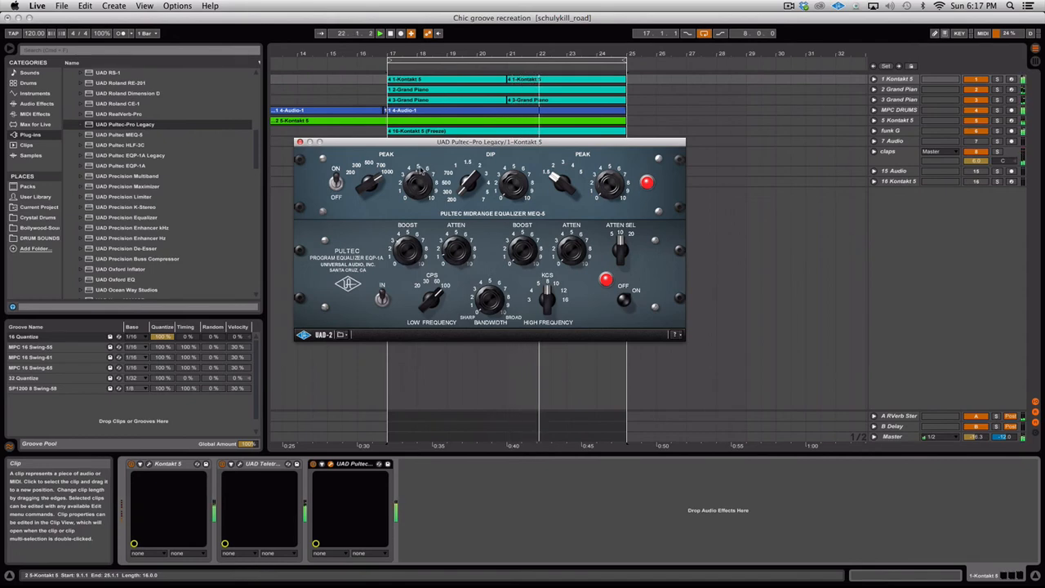
left_click(299, 143)
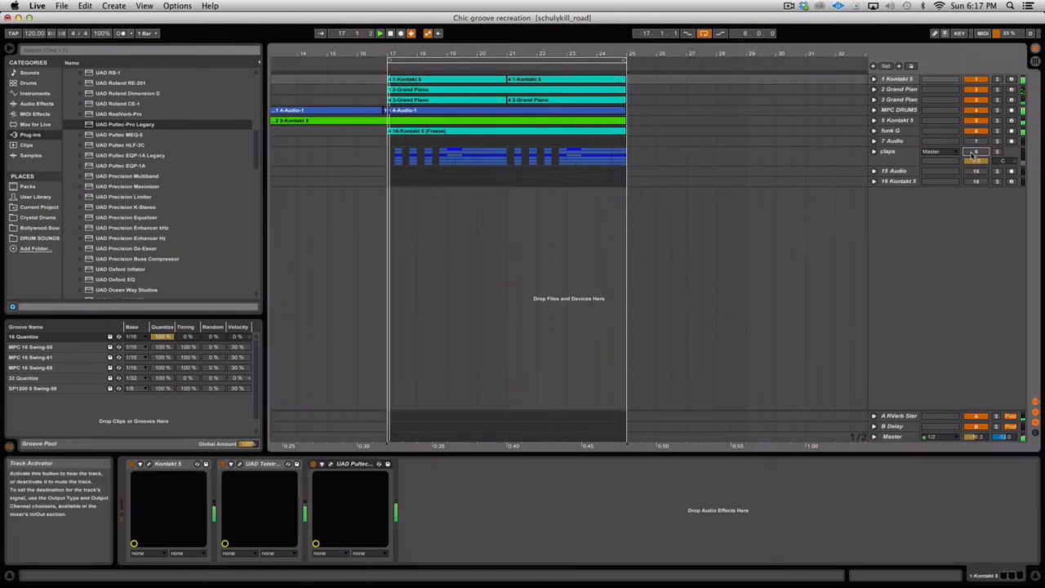
Unfold 5 Kontakt 5, open its UAD Ampex ATR-102 to adjust the record level, and close the plug-in window
left_click(875, 120)
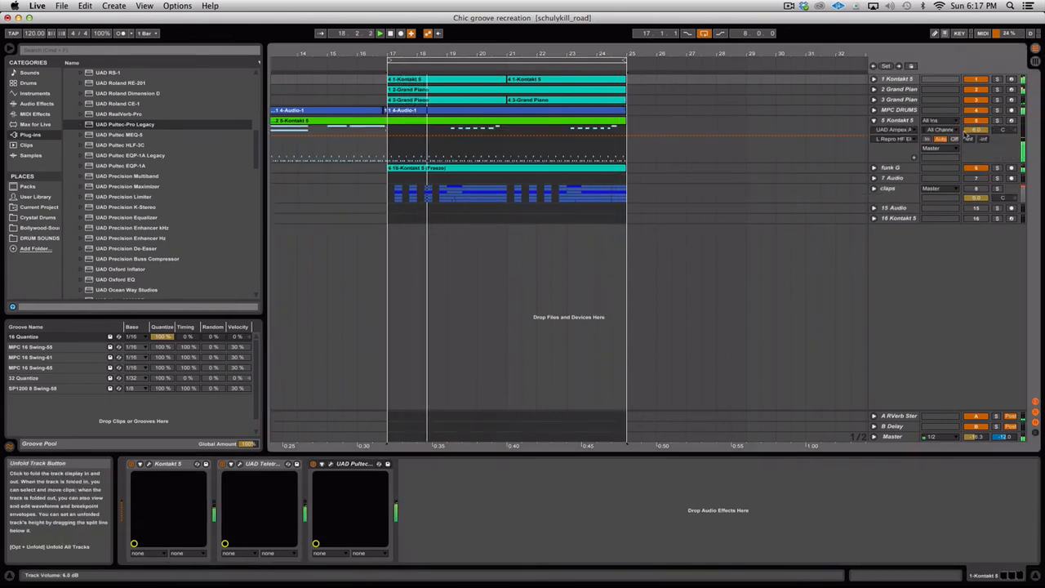
left_click(896, 120)
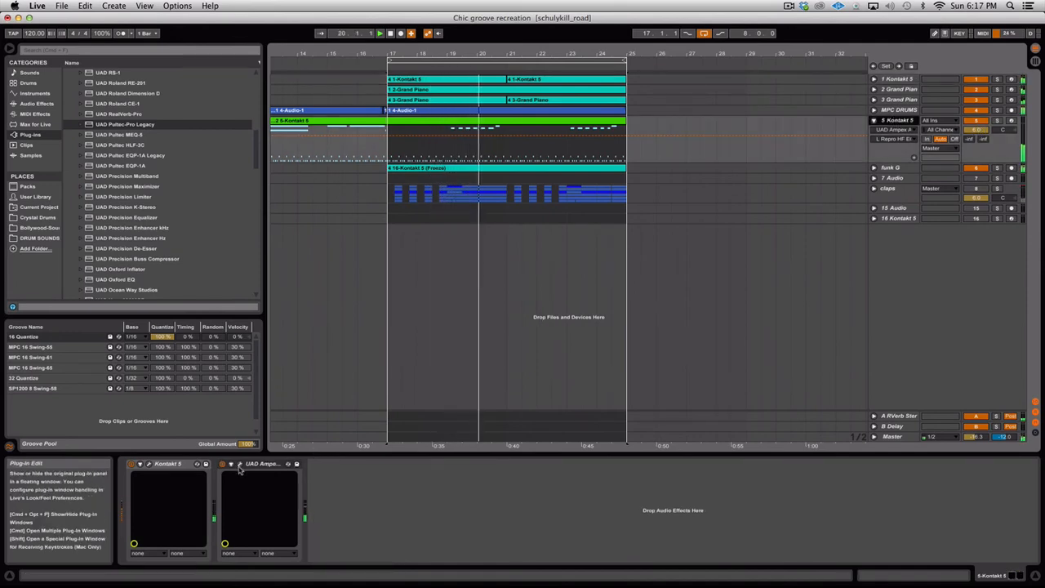
left_click(238, 463)
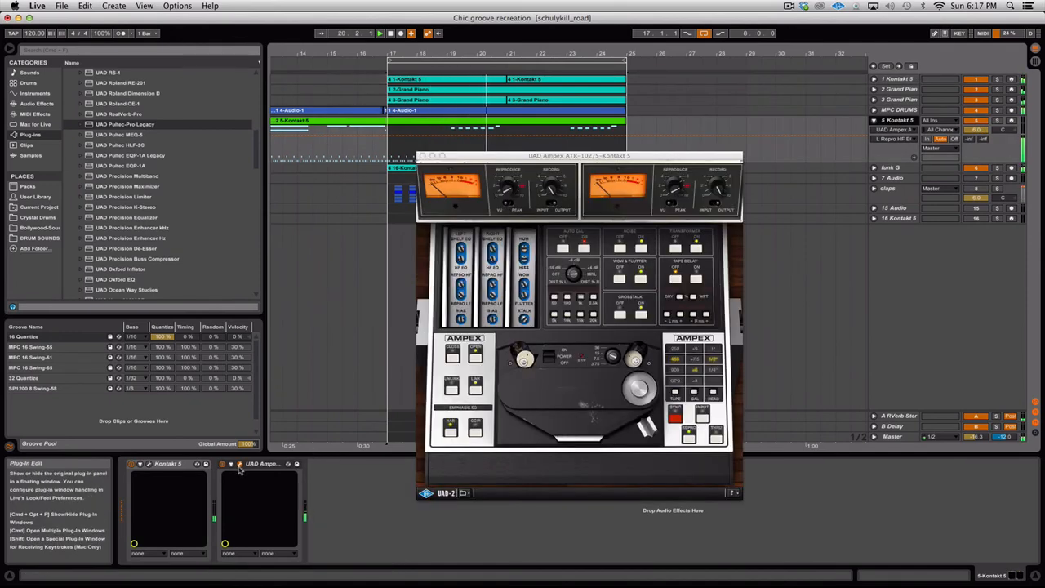
left_click(685, 190)
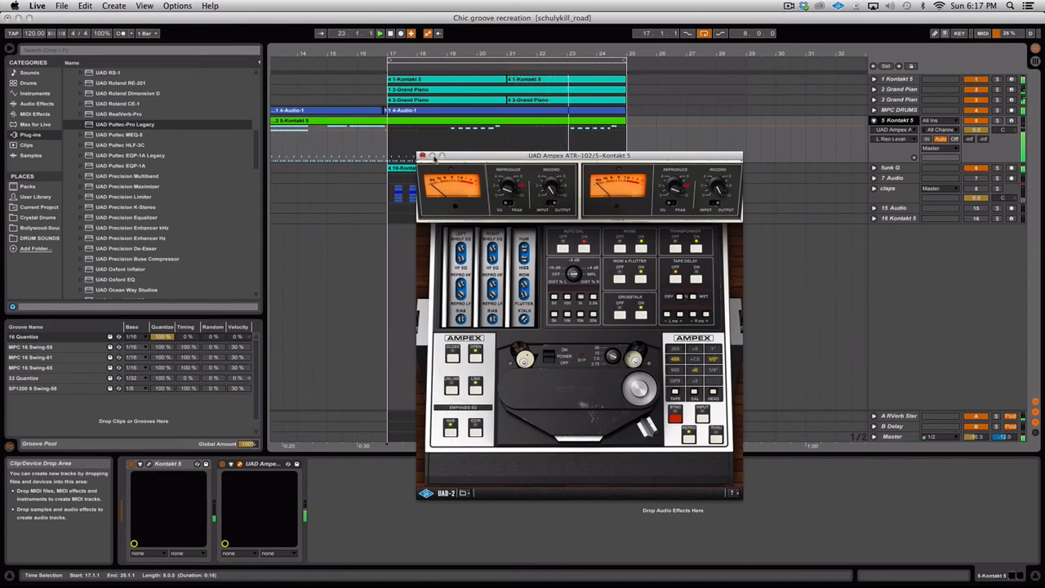
left_click(422, 155)
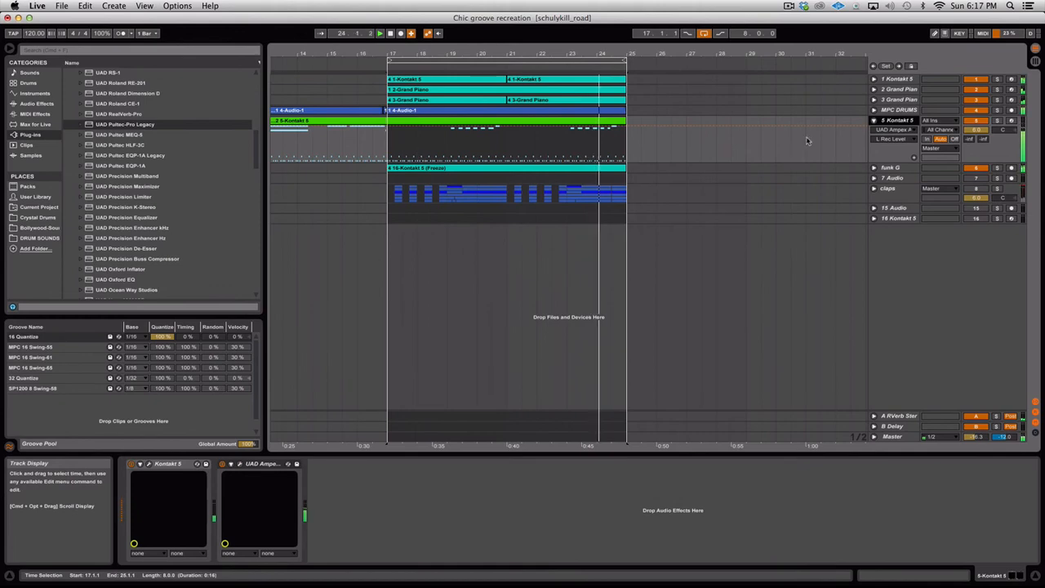
Lower the 5 Kontakt 5 track volume to about 3.1 dB and fold the track
left_click(977, 130)
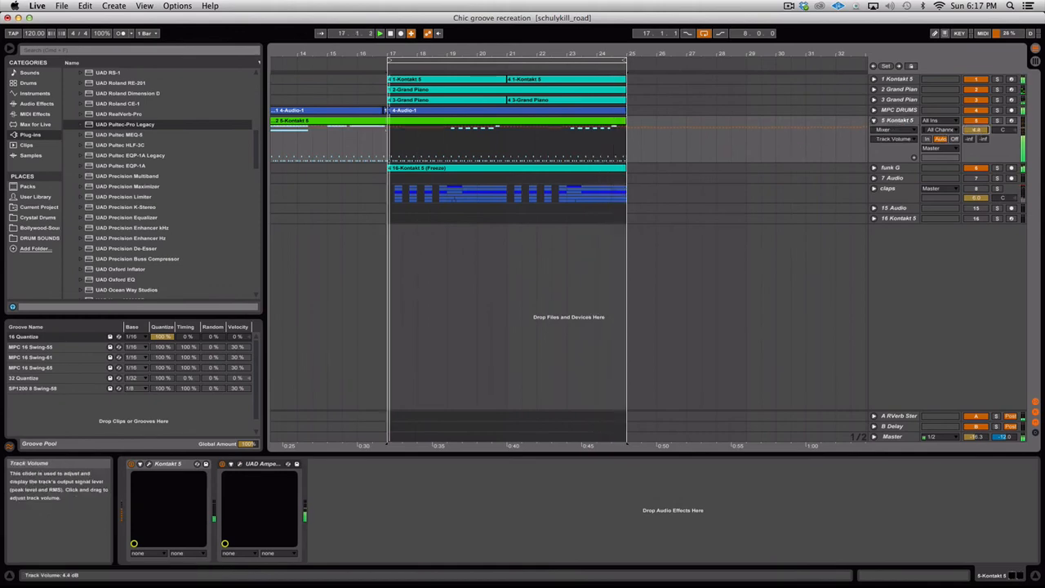
left_click_drag(980, 130, 980, 132)
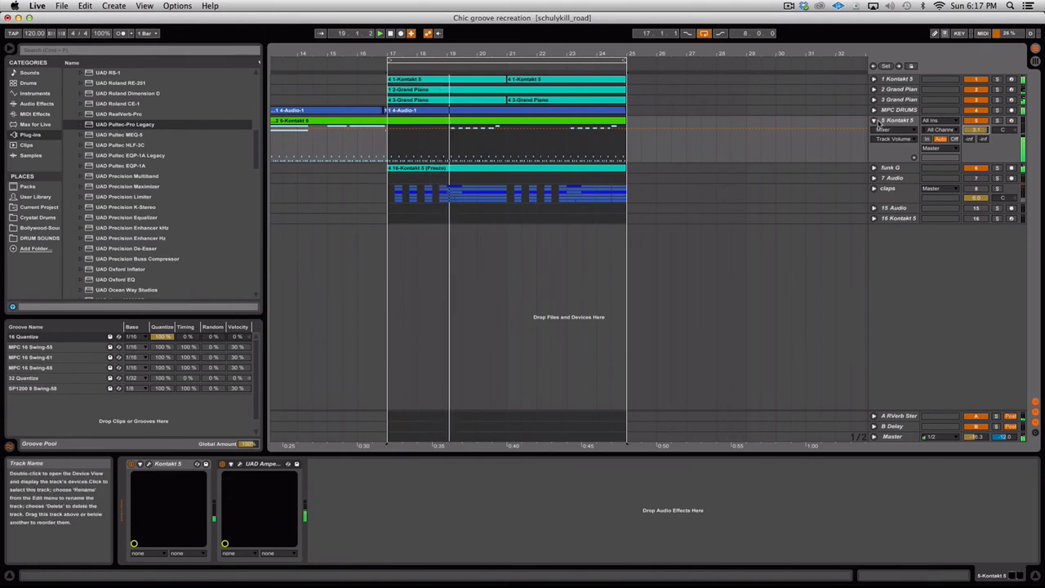
left_click(874, 121)
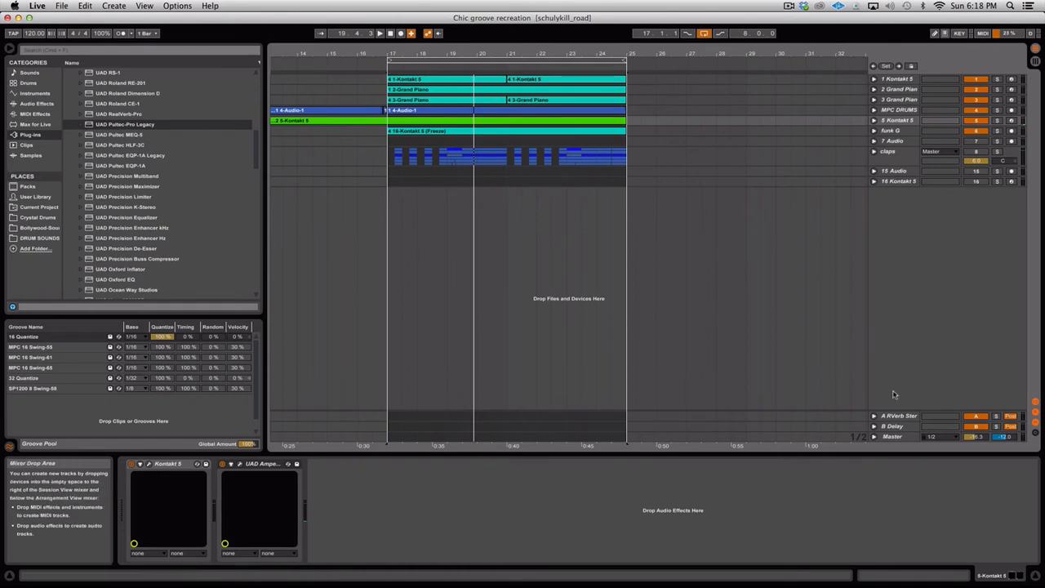
Show the Master track's device chain, collapse the Audio Units plug-ins in the browser, and expand the VST plug-ins
left_click(893, 436)
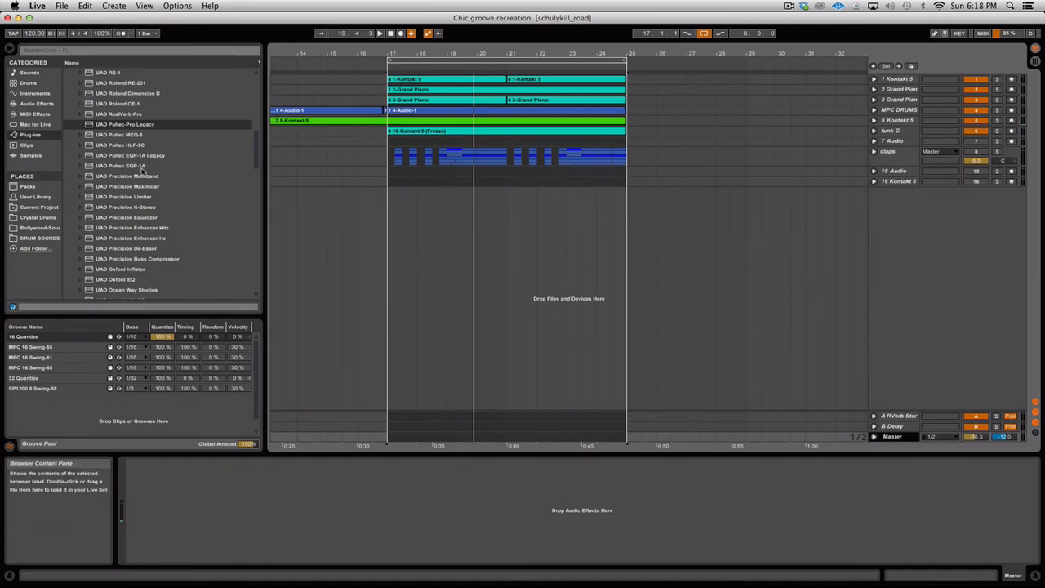
scroll(143, 169, "up", 10)
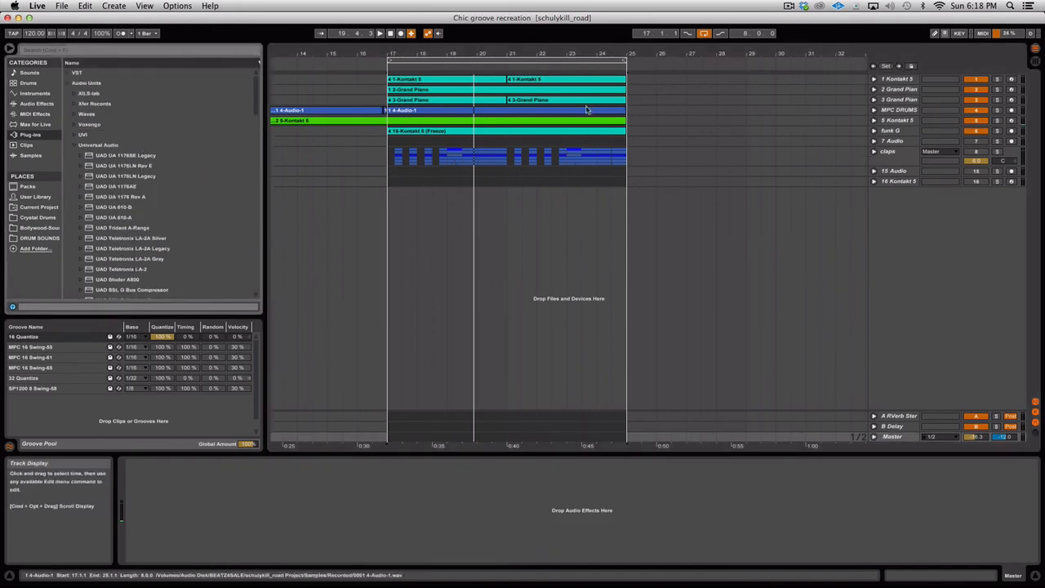
left_click(560, 61)
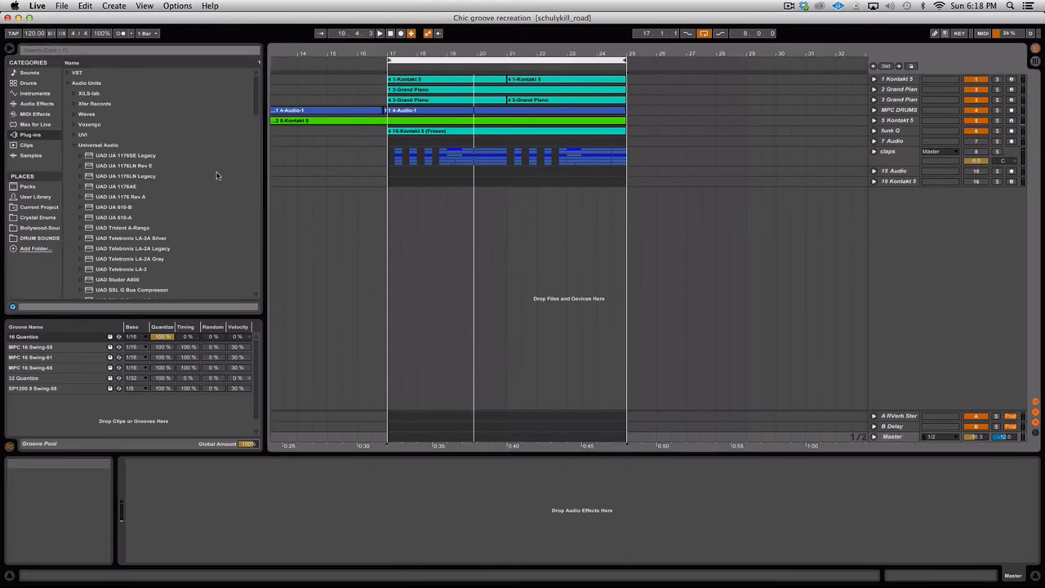
left_click(75, 144)
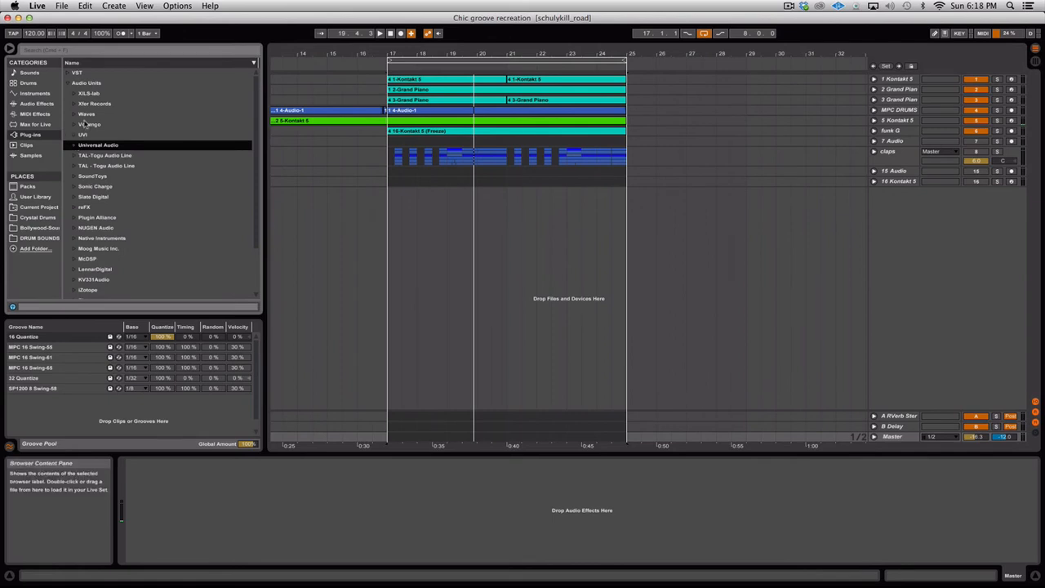
left_click(69, 83)
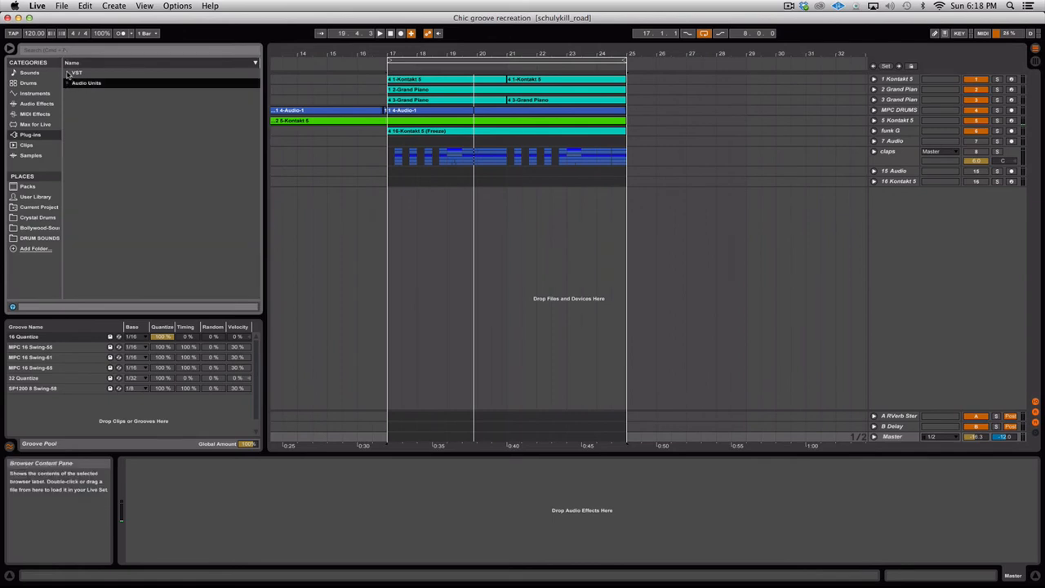
left_click(67, 73)
Find API-2500 Stereo among the Waves VST plug-ins and insert it on the Master track
scroll(93, 204, "down", 15)
scroll(93, 208, "down", 20)
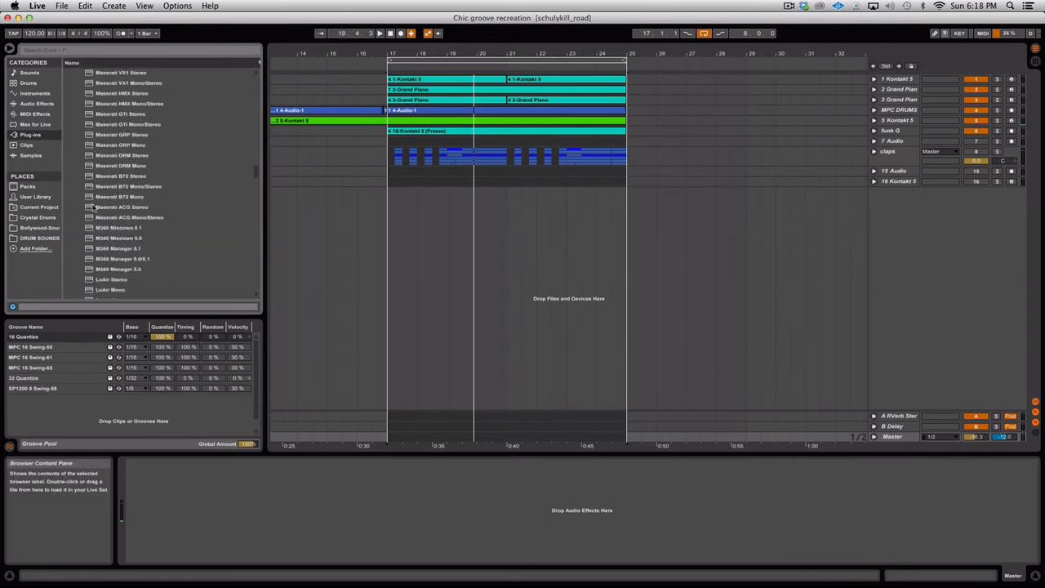
scroll(93, 208, "down", 5)
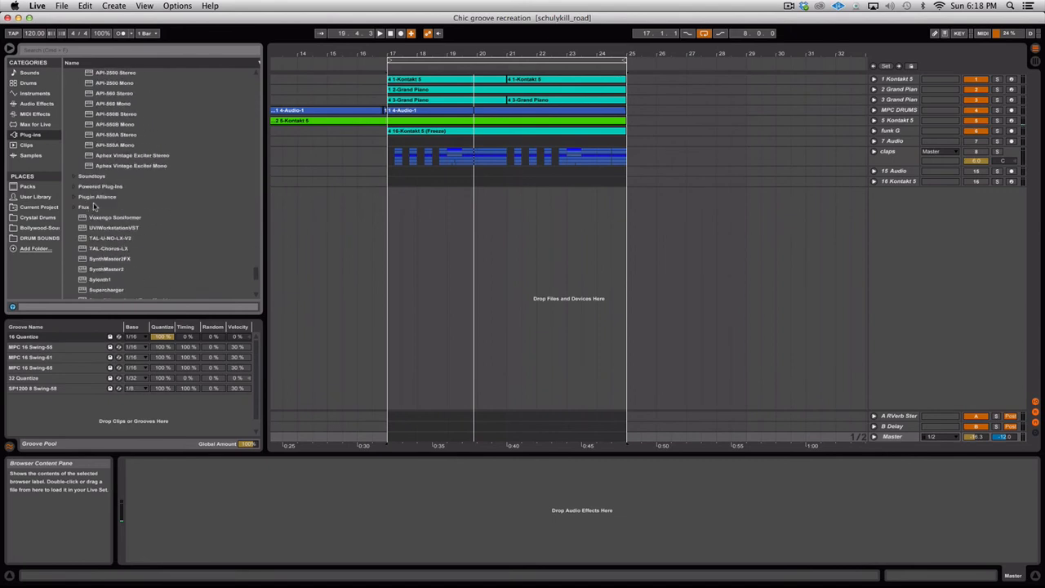
scroll(94, 207, "up", 3)
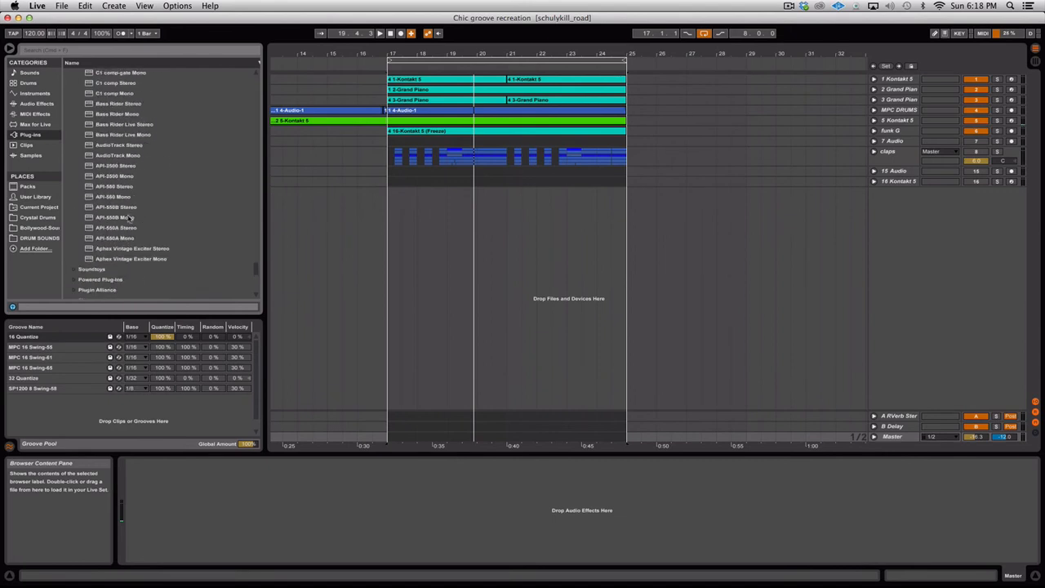
scroll(124, 211, "down", 2)
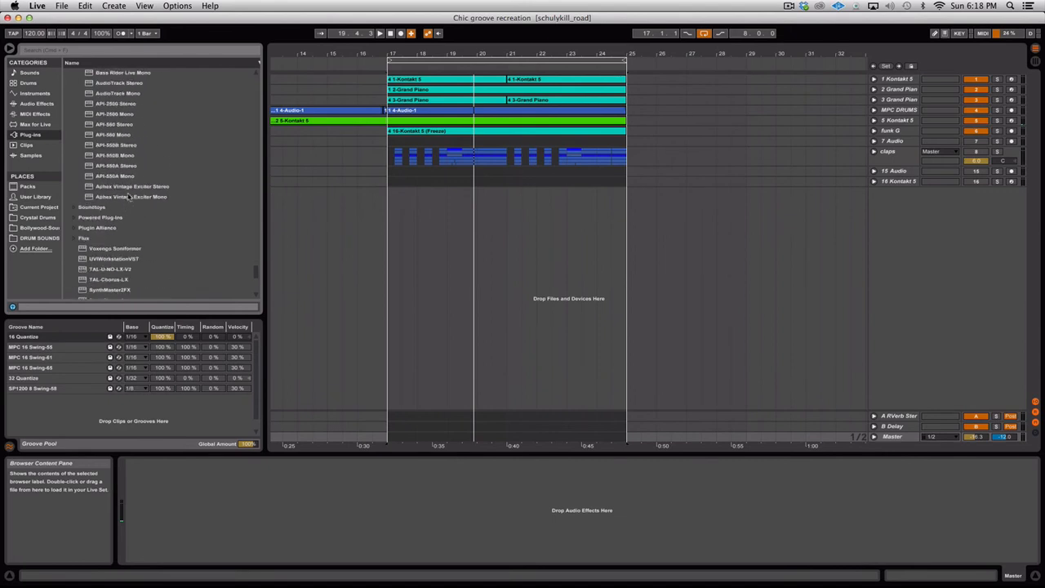
left_click_drag(122, 104, 309, 221)
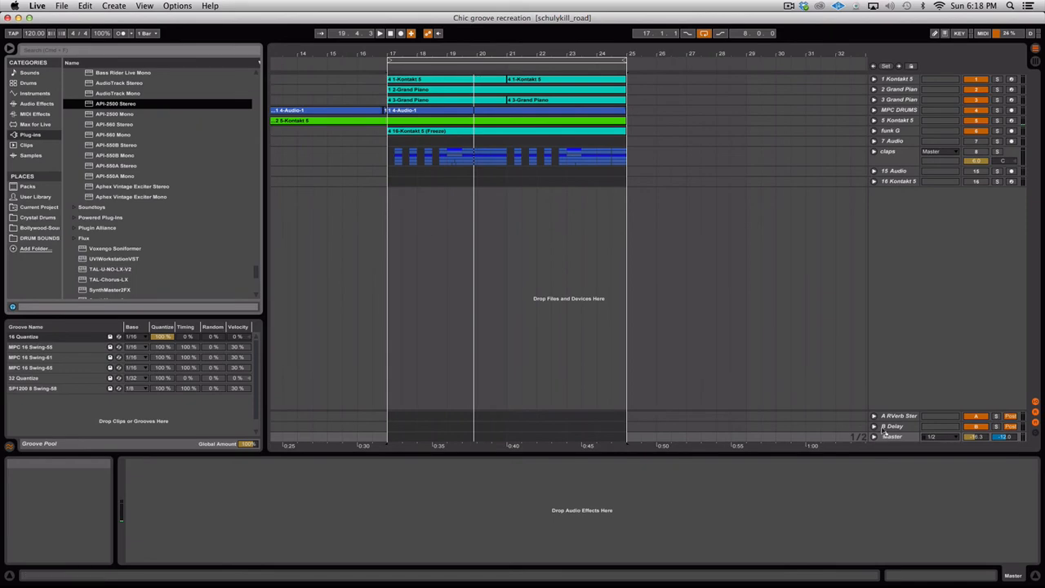
left_click_drag(328, 509, 341, 487)
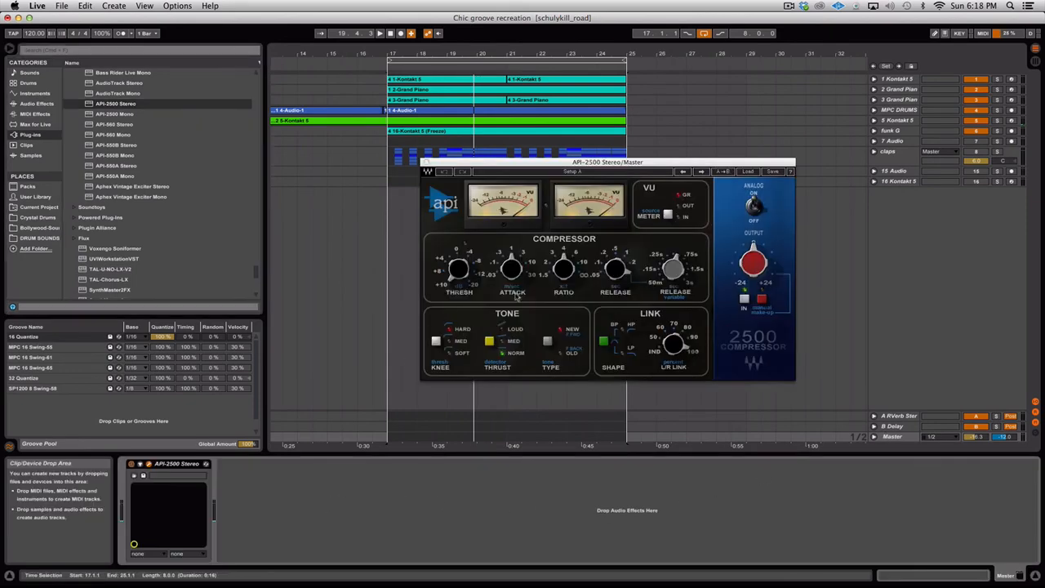
Move the API-2500 window clear of the tracks and adjust the compressor's threshold while the loop plays
left_click_drag(618, 169, 743, 268)
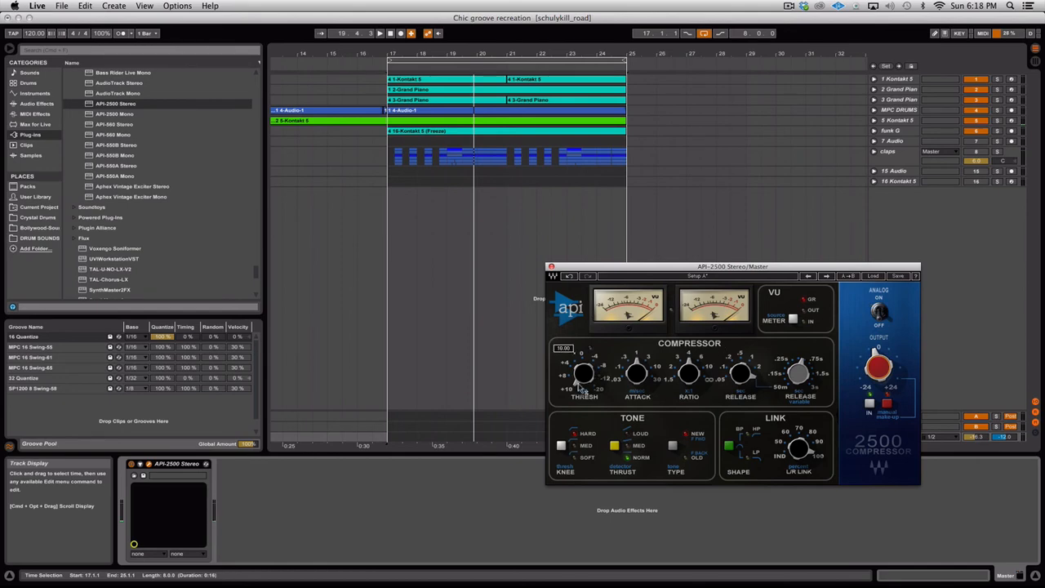
key("space")
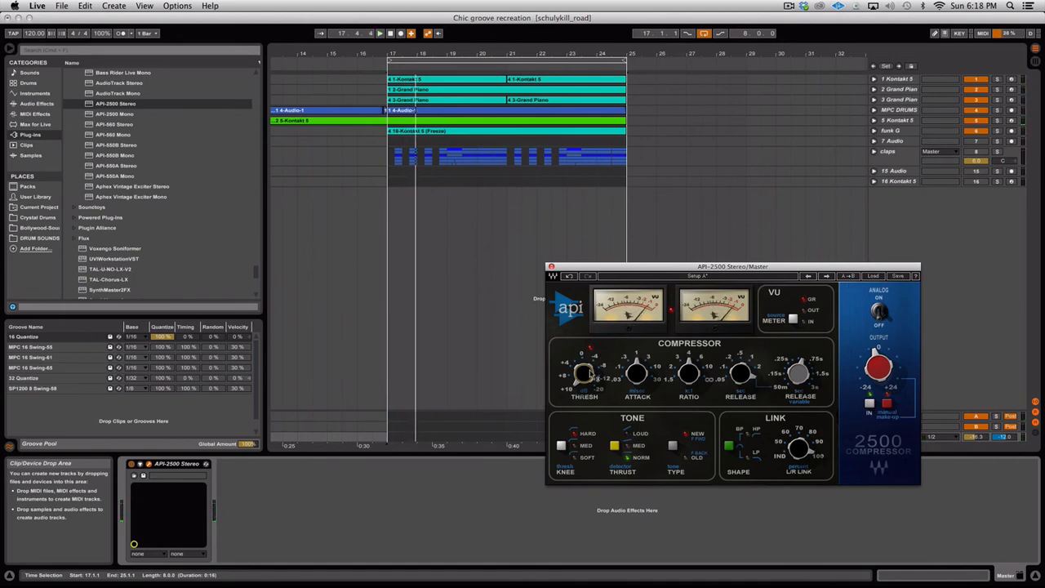
Insert API-560 Stereo ahead of the API-2500 on the Master track and play the loop
scroll(136, 176, "up", 5)
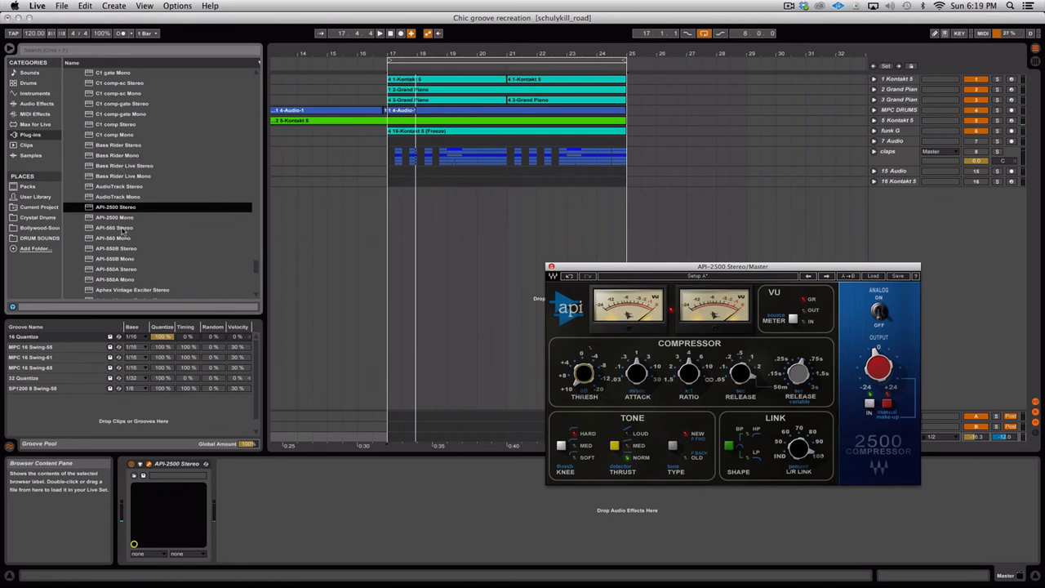
left_click_drag(121, 232, 129, 476)
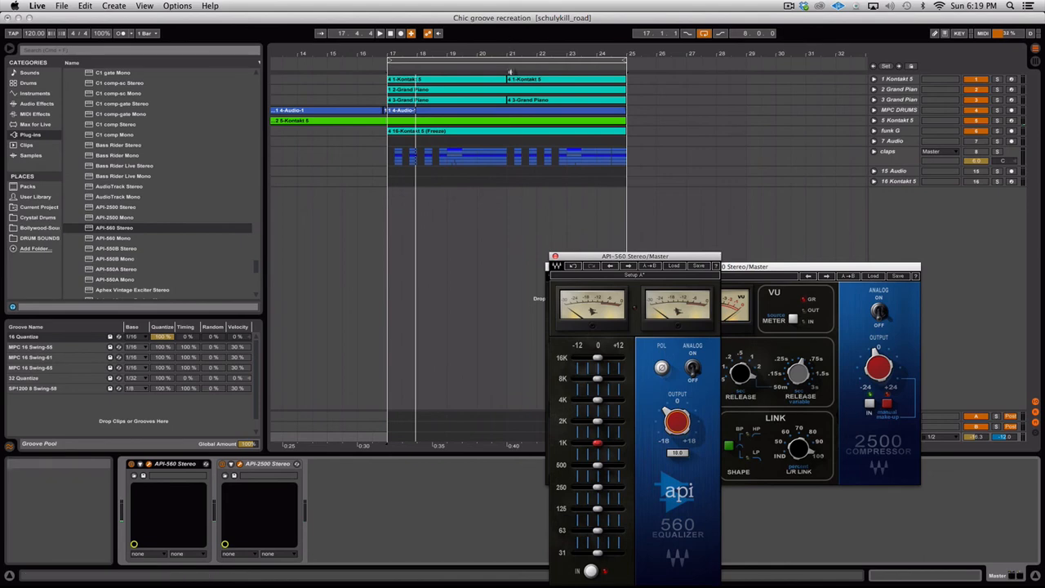
left_click(512, 61)
key("space")
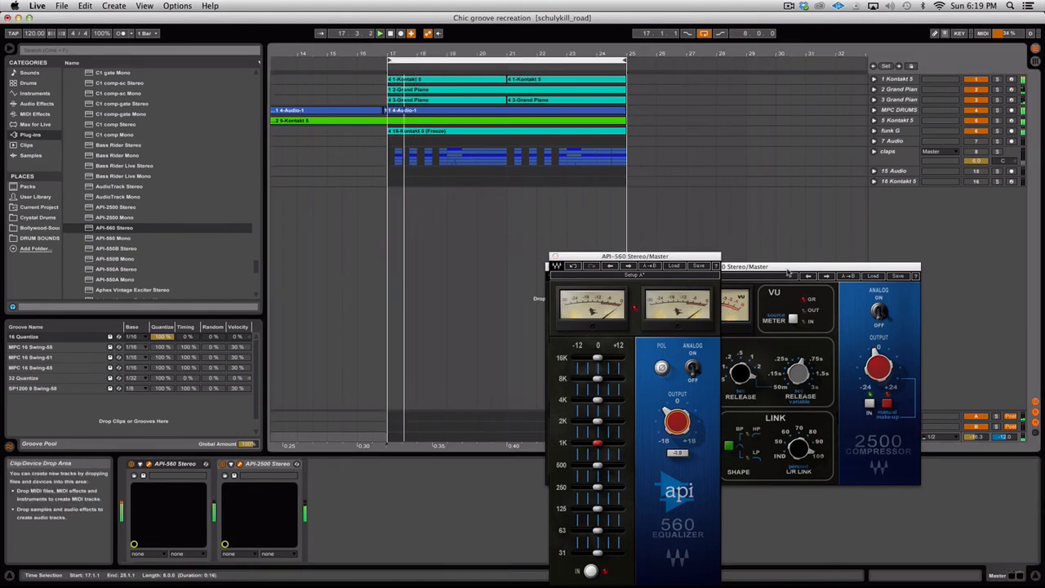
Set the API-2500's ratio to 4:1 and L/R link to 70%, and adjust its threshold, attack and release while the loop plays
left_click_drag(789, 267, 796, 154)
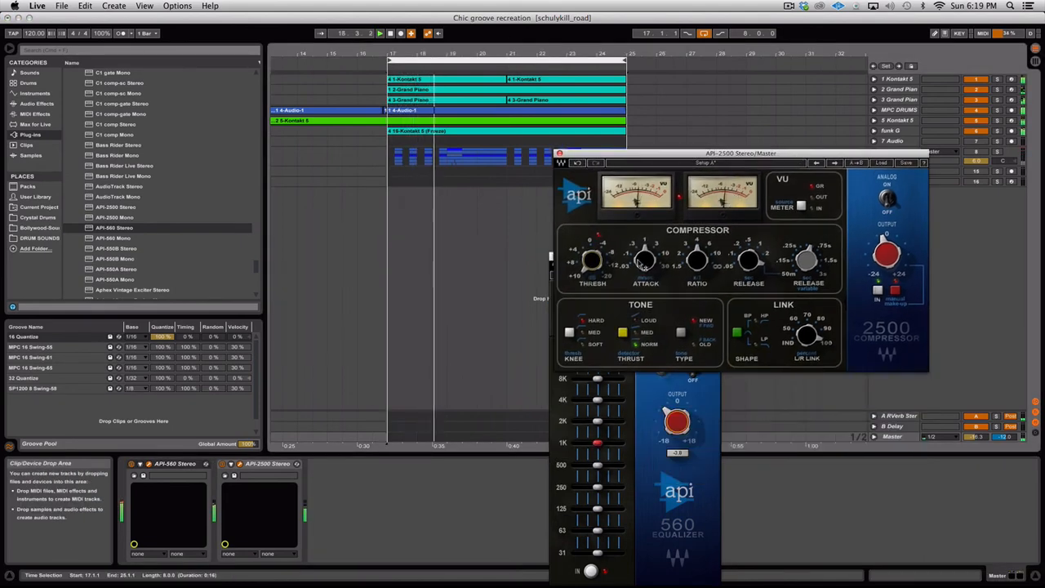
left_click(699, 259)
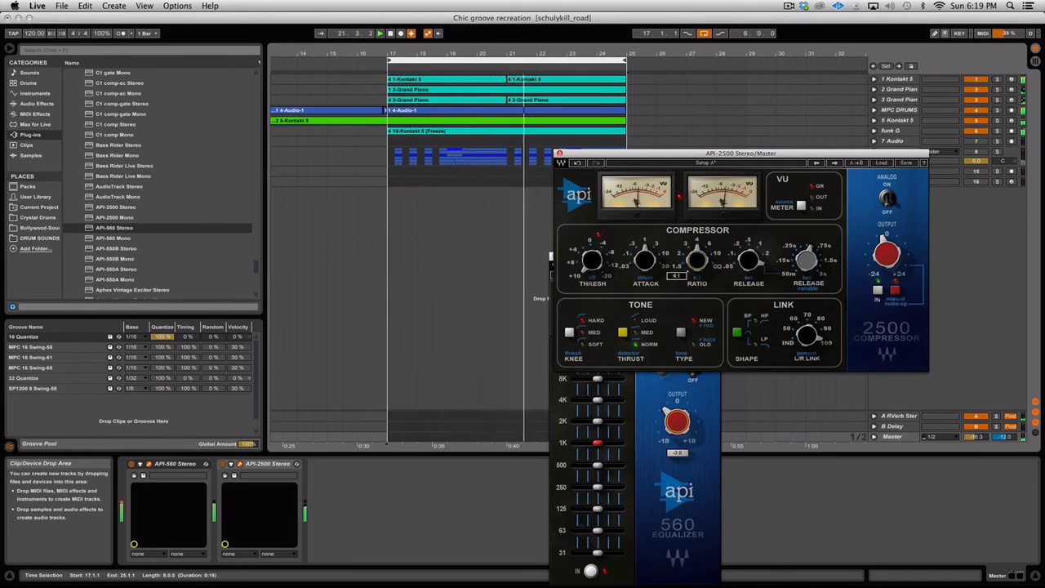
left_click_drag(696, 259, 748, 286)
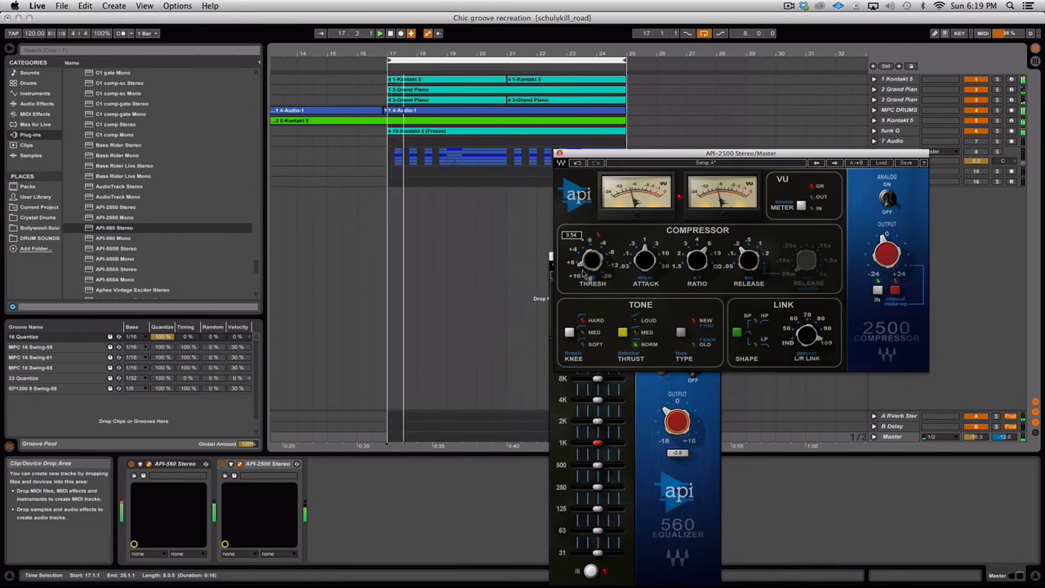
mouse_move(650, 262)
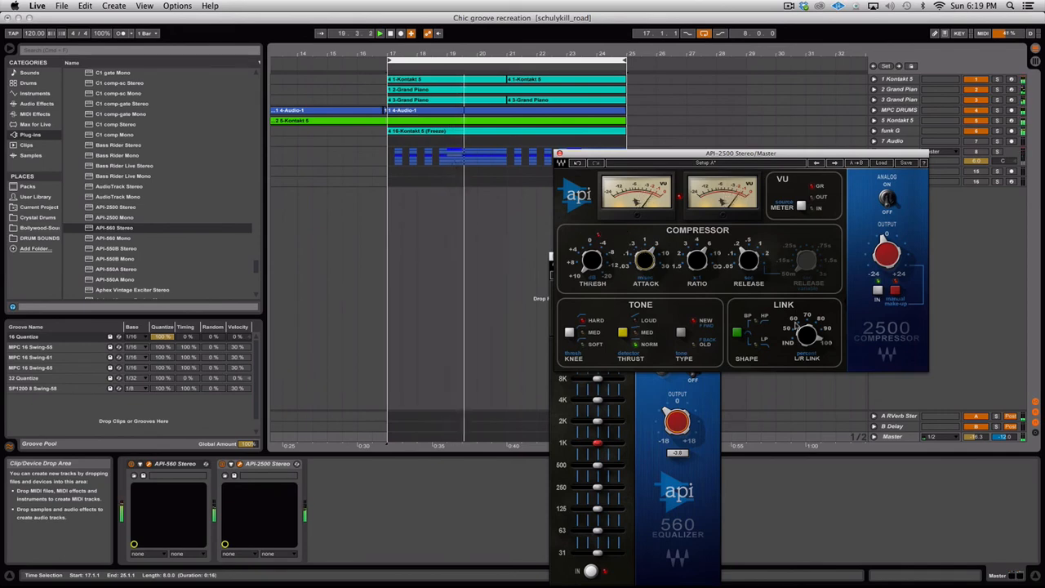
left_click_drag(886, 253, 890, 219)
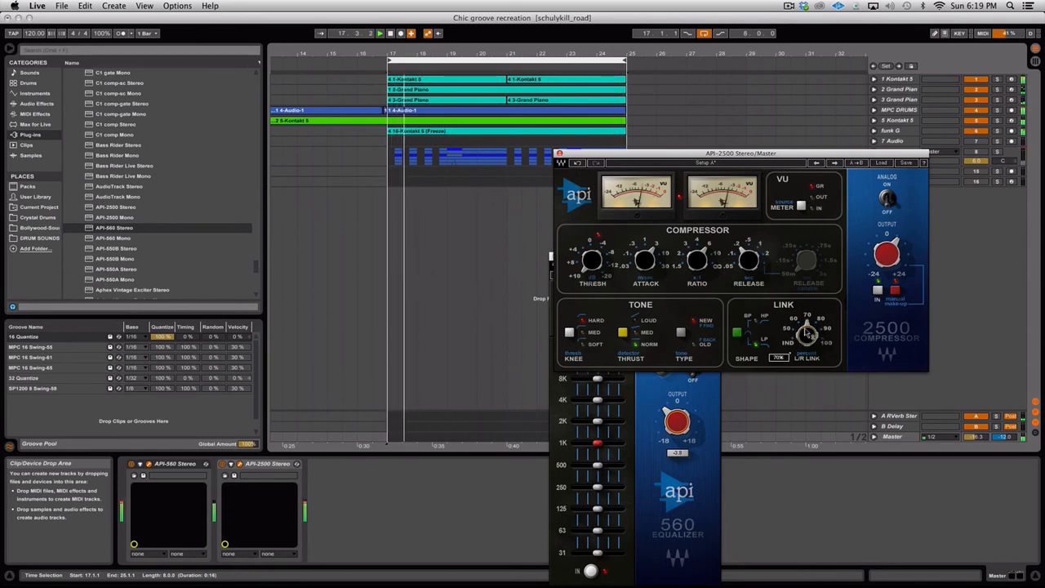
left_click(559, 154)
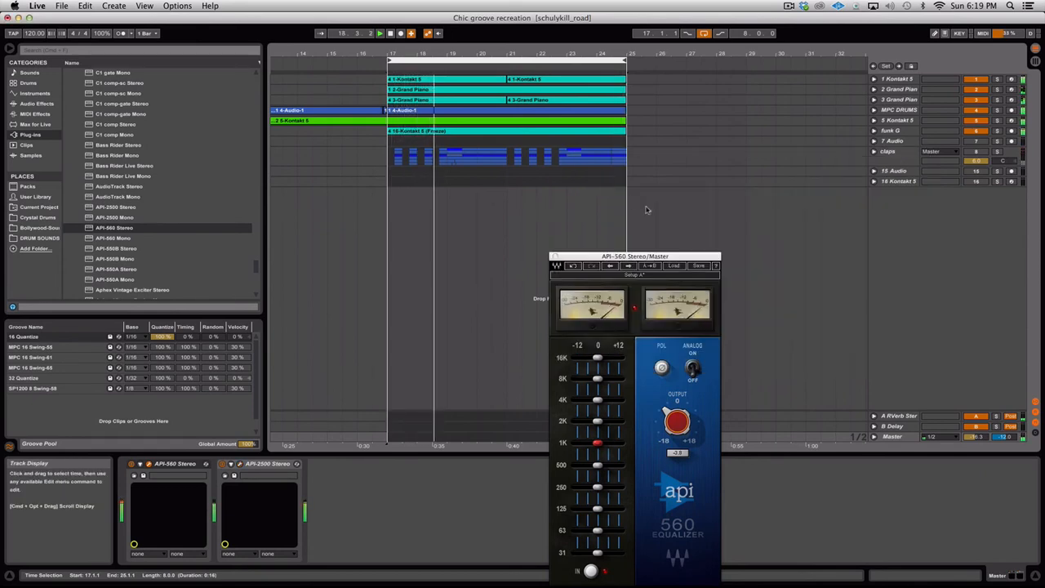
Bypass the API-2500 on the Master track, stop playback, and close the API-560 window after moving it clear of the tracks
left_click_drag(656, 259, 686, 147)
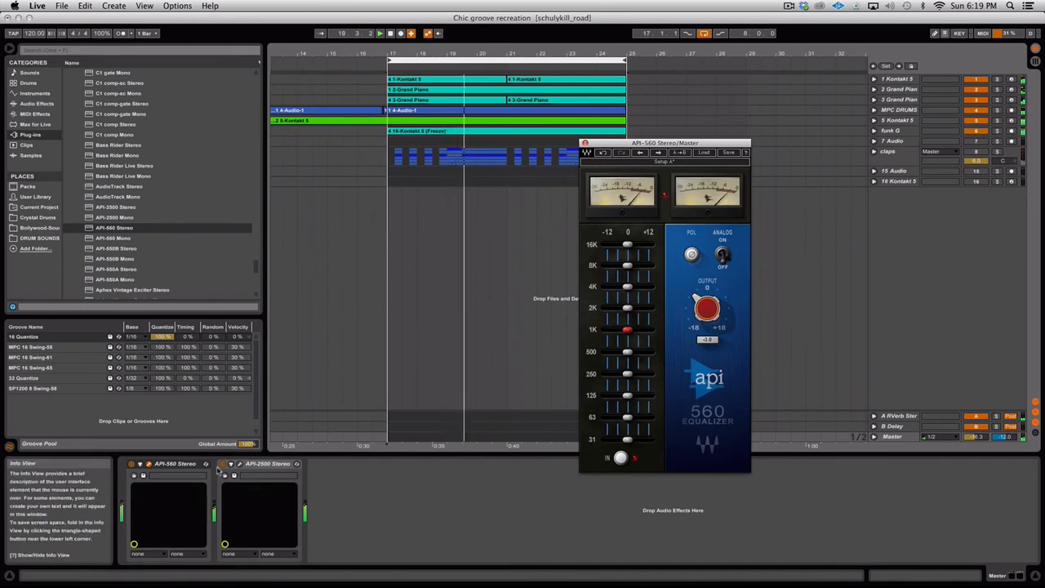
left_click(461, 277)
key("space")
left_click_drag(611, 144, 623, 142)
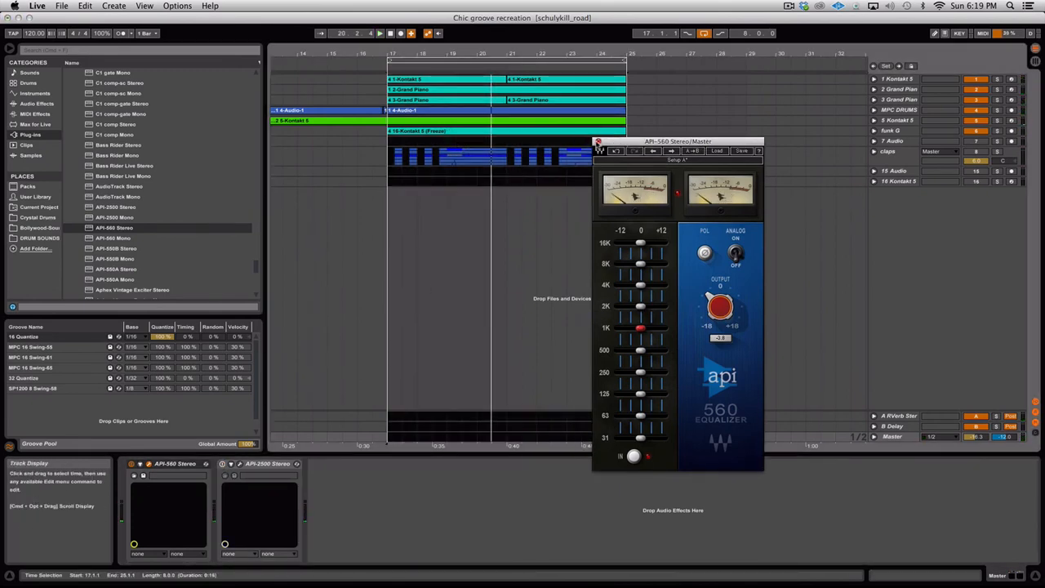
left_click(598, 142)
Reopen the API-2500, play the selected loop without compression, and switch the compressor back on to compare the sound
left_click(238, 463)
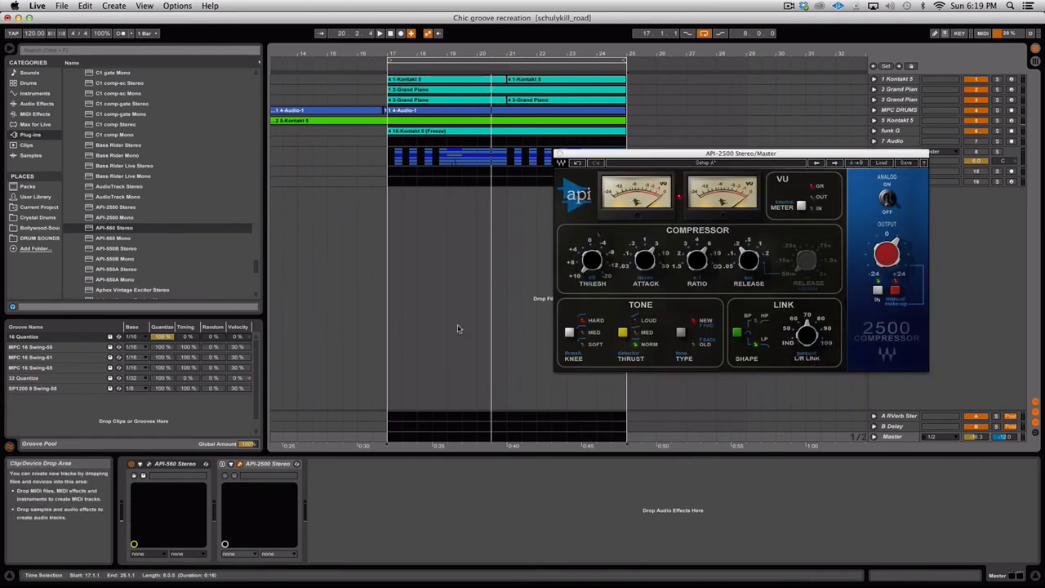
left_click(565, 62)
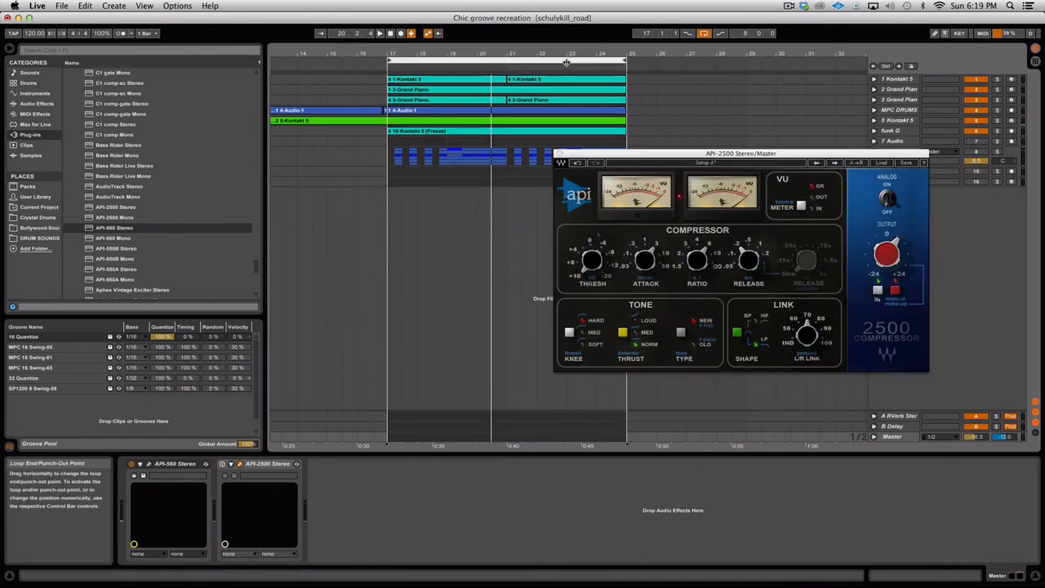
key("space")
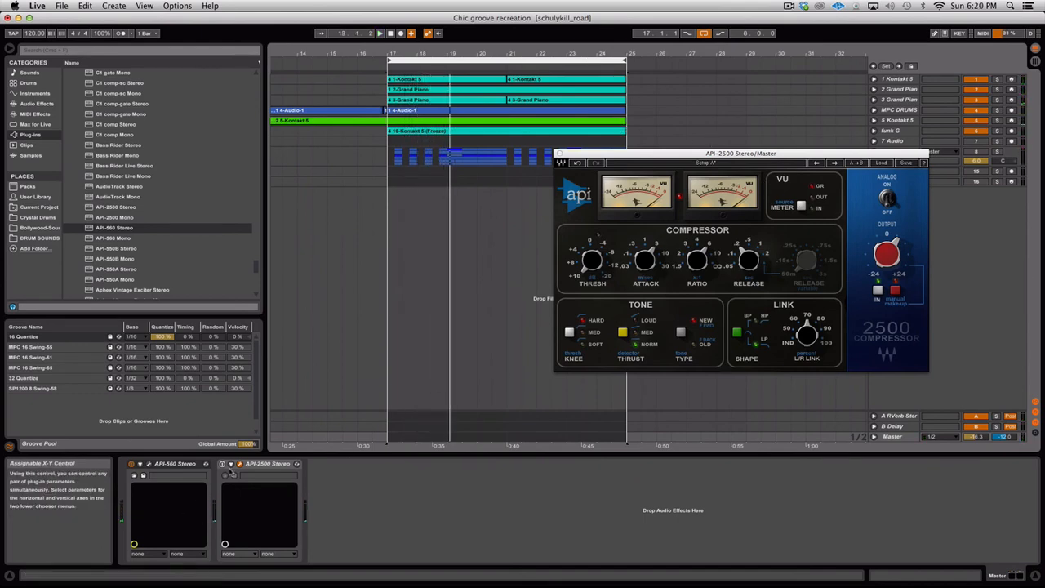
key("space")
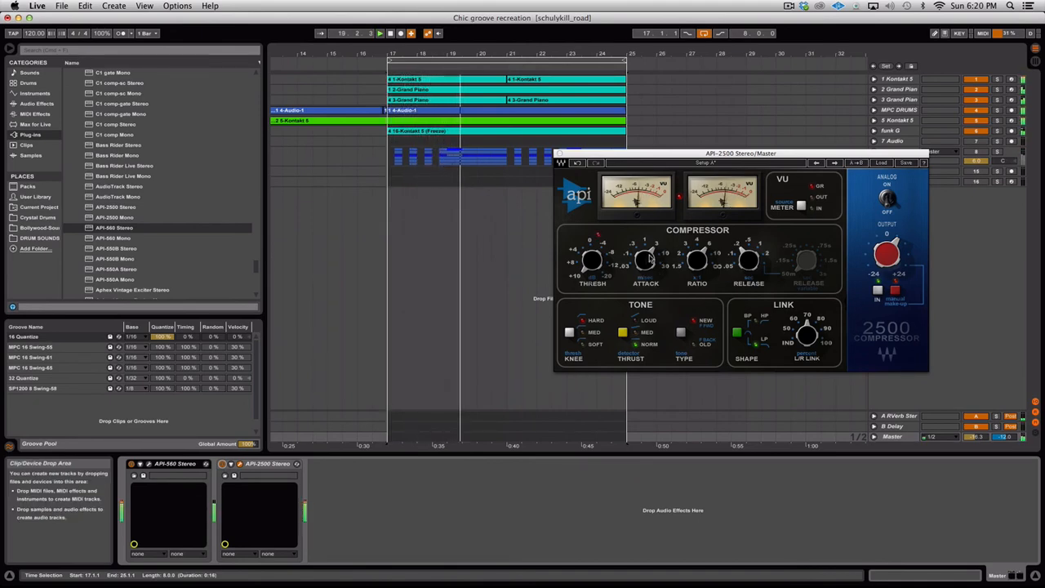
In the API-560, boost 16K, cut 8K and 1K slightly, and raise 125 Hz to 4.8 dB while the loop plays
left_click(149, 464)
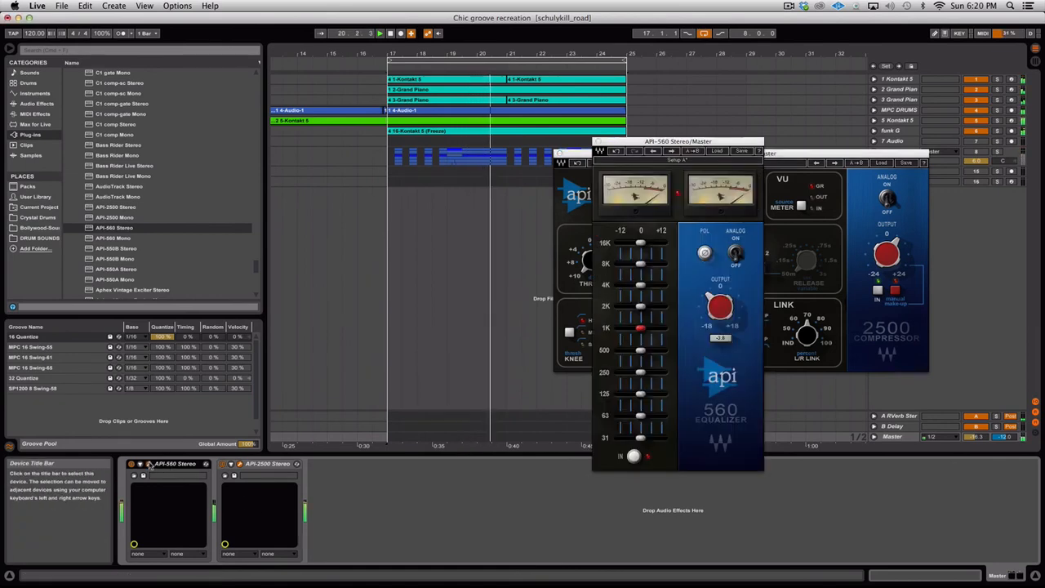
left_click_drag(644, 244, 636, 265)
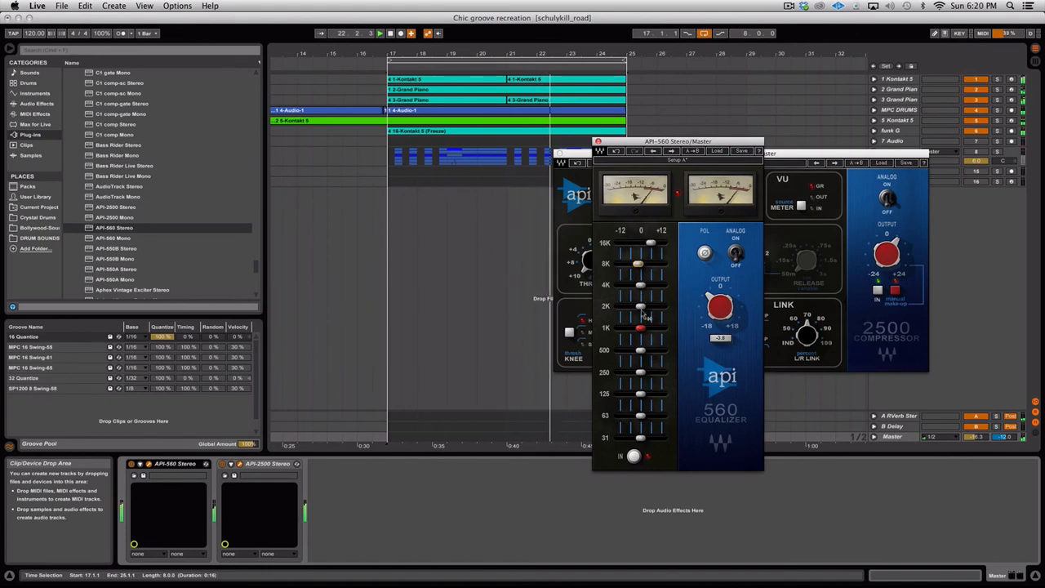
left_click_drag(640, 328, 636, 328)
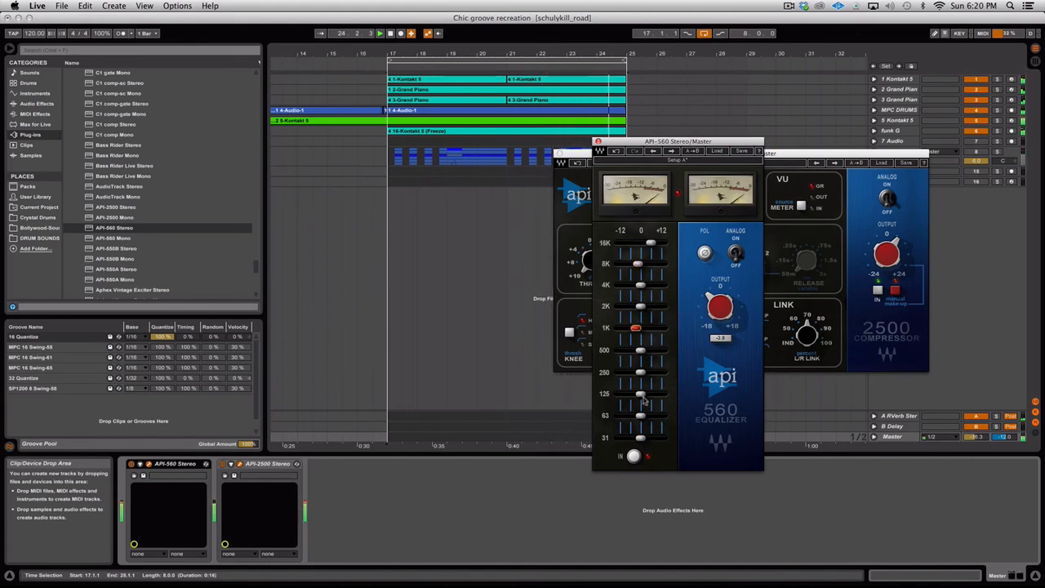
left_click_drag(642, 392, 647, 394)
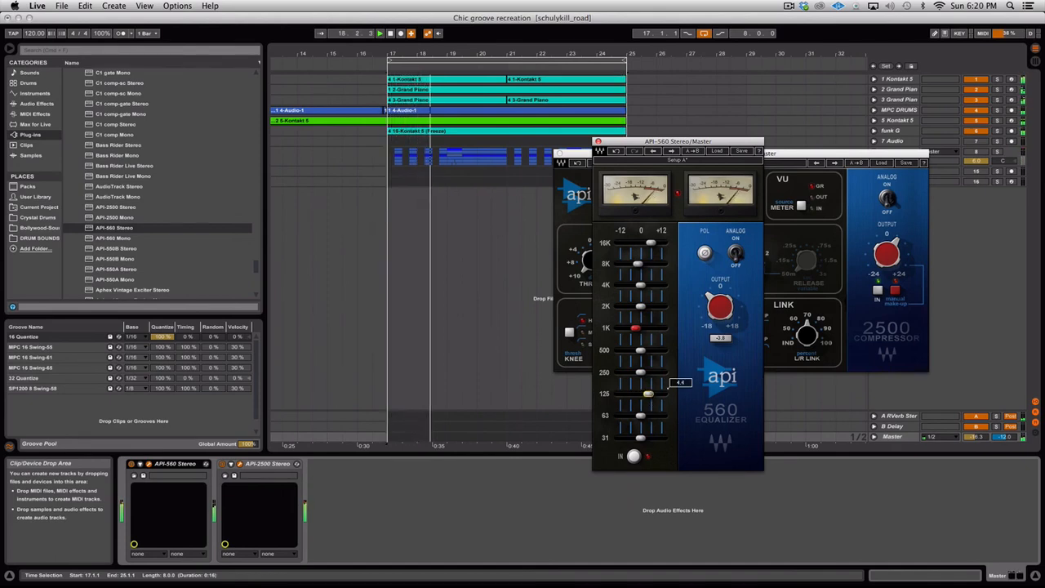
left_click_drag(648, 394, 654, 399)
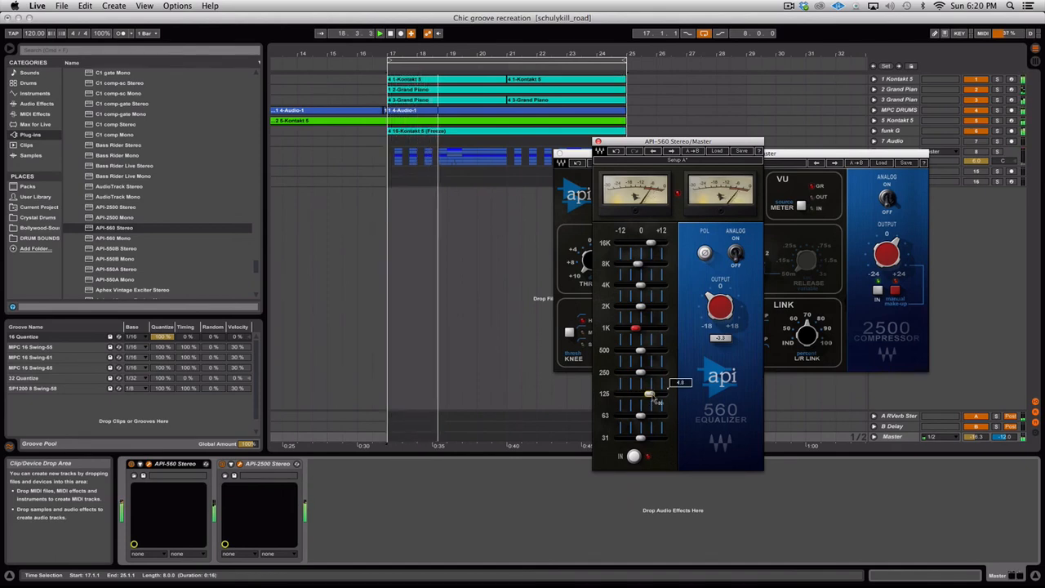
left_click(597, 141)
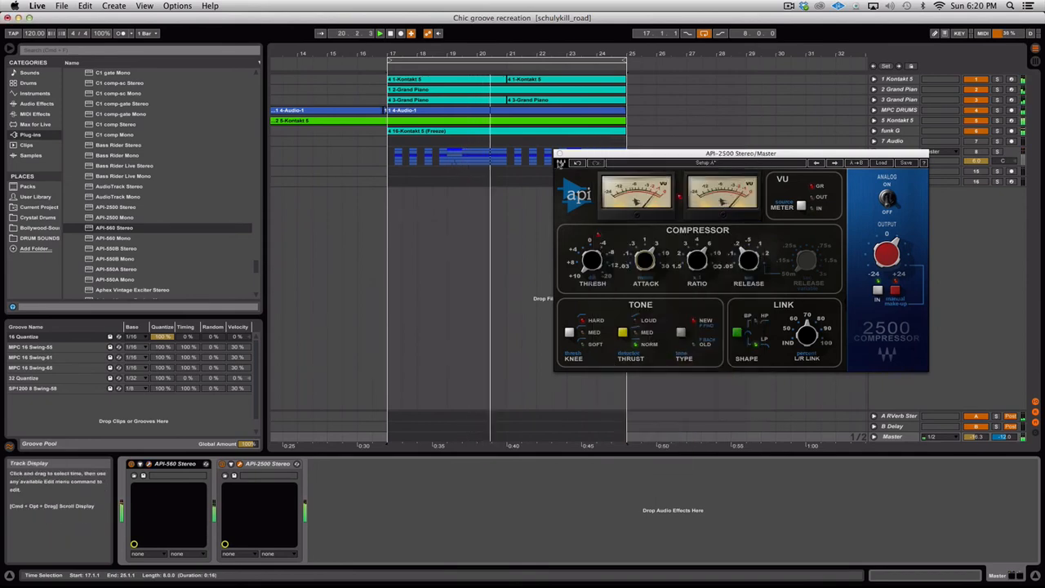
Cut the API-560's 1K band further, close both Master plug-in windows, and save the Set
left_click(150, 465)
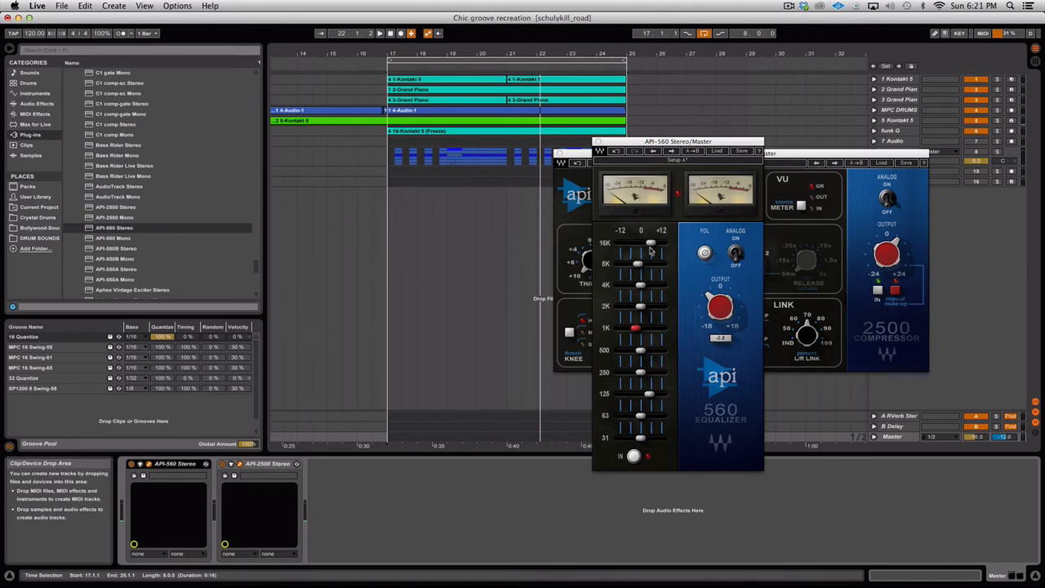
left_click(635, 329)
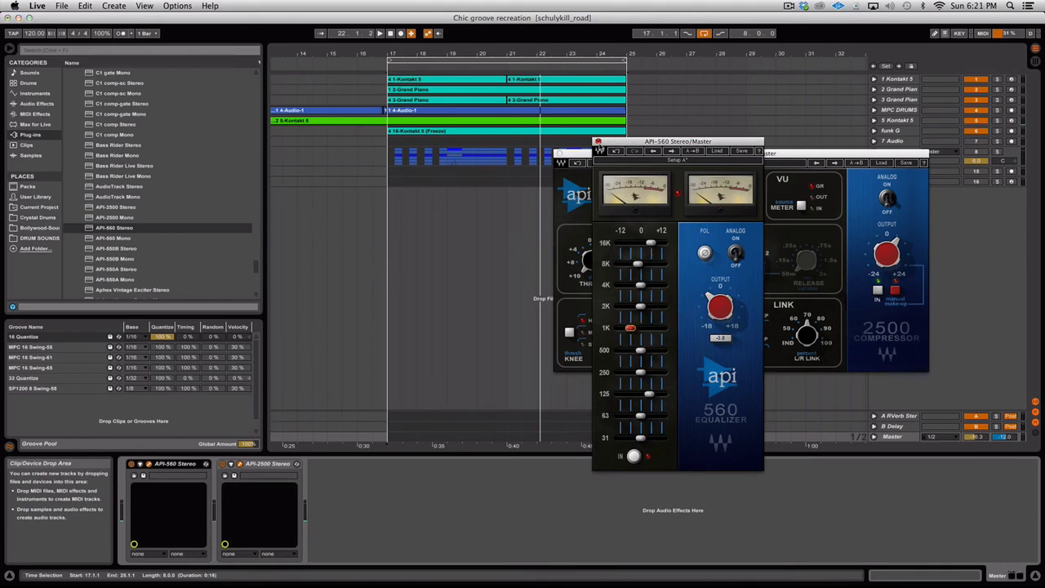
left_click(598, 142)
left_click(559, 153)
left_click(746, 270)
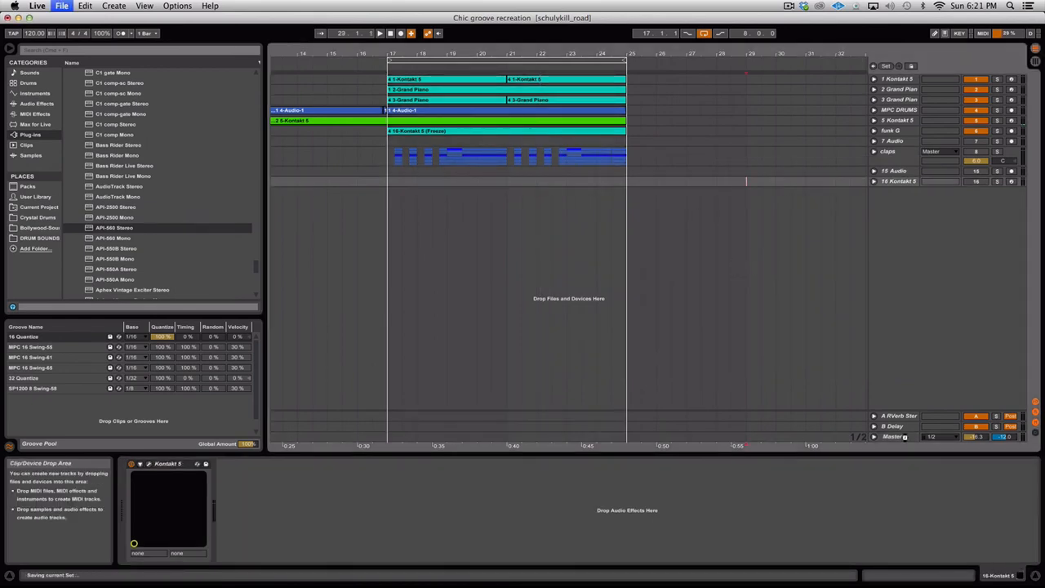
Show the Master track's devices, collapse the VST plug-ins in the browser, and expand Universal Audio under Audio Units
left_click(905, 440)
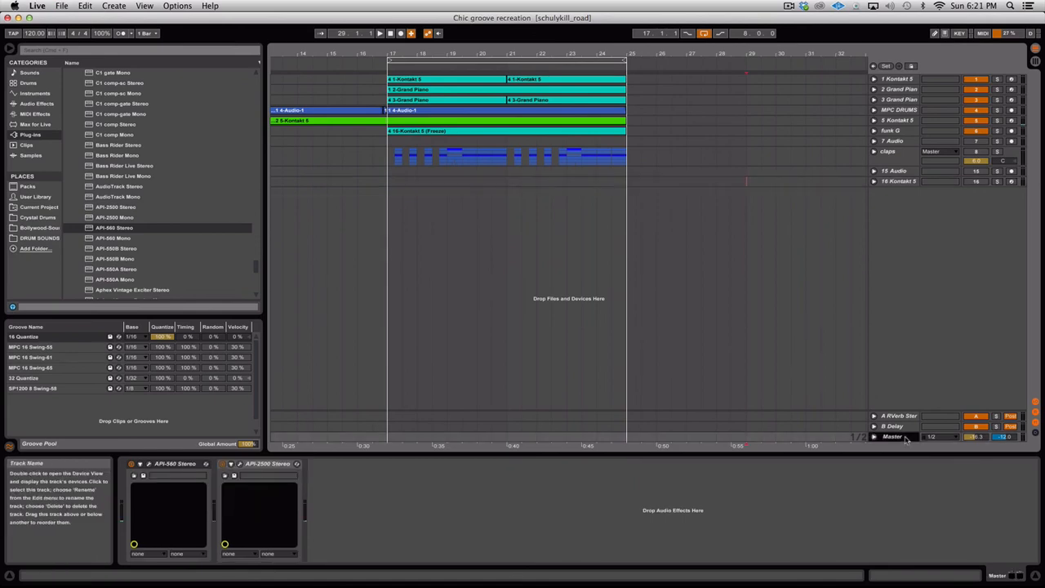
scroll(178, 183, "down", 15)
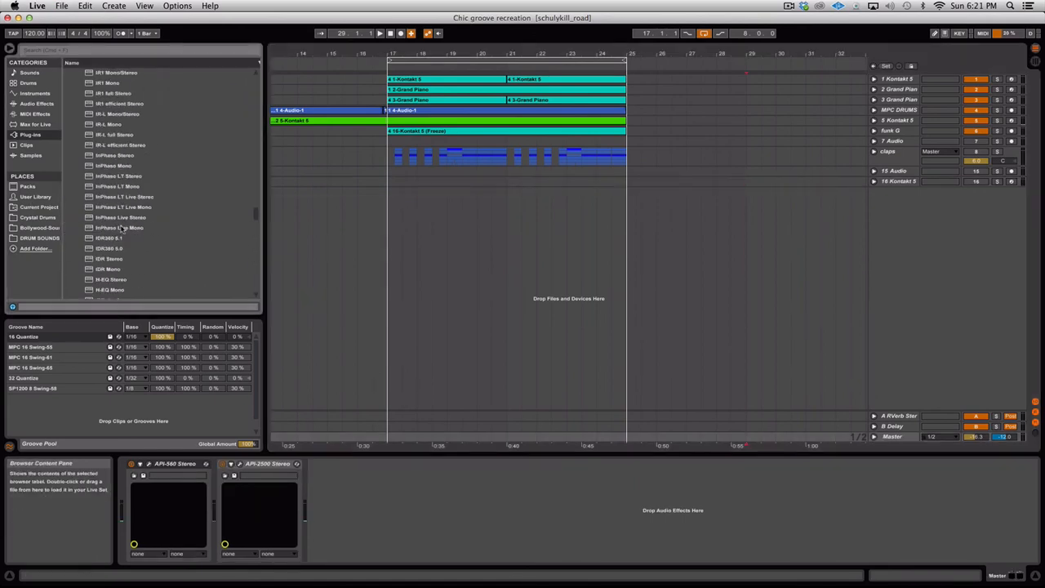
left_click_drag(254, 185, 260, 72)
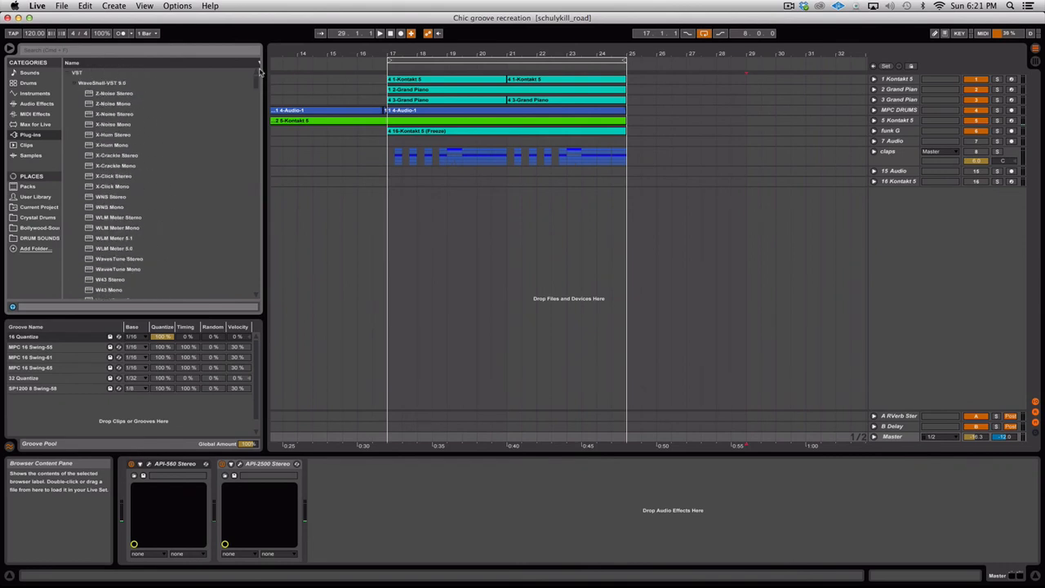
left_click(70, 74)
left_click(68, 83)
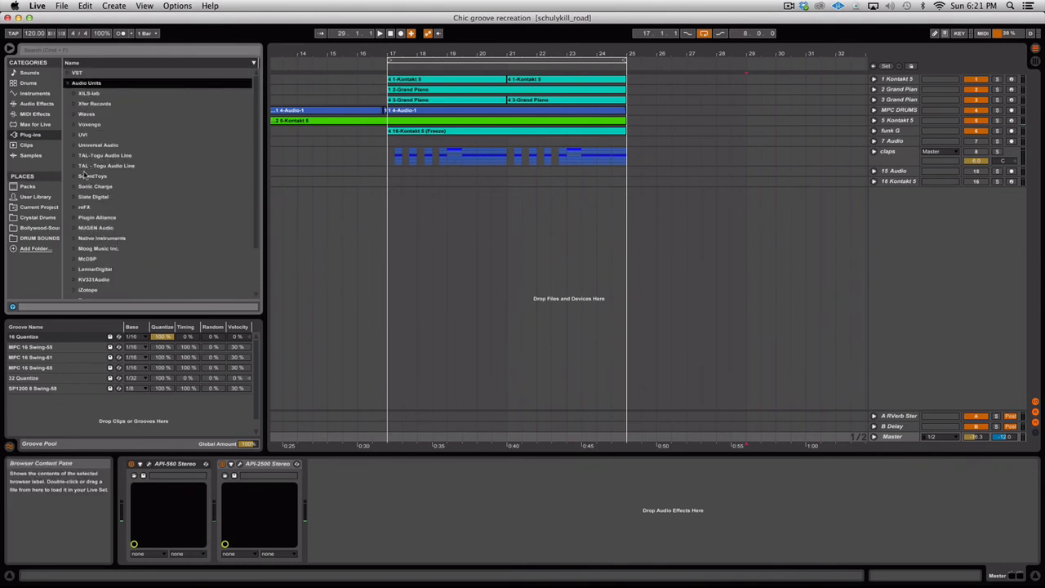
left_click(71, 146)
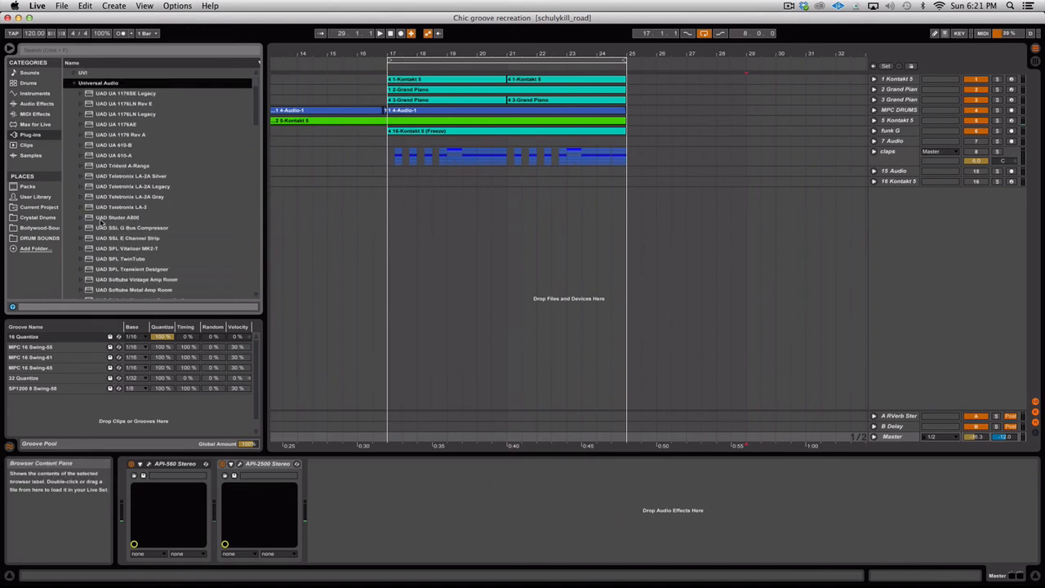
Insert UAD Manley Massive Passive MST after the API-2500 on the Master track and reposition its window
scroll(101, 222, "down", 5)
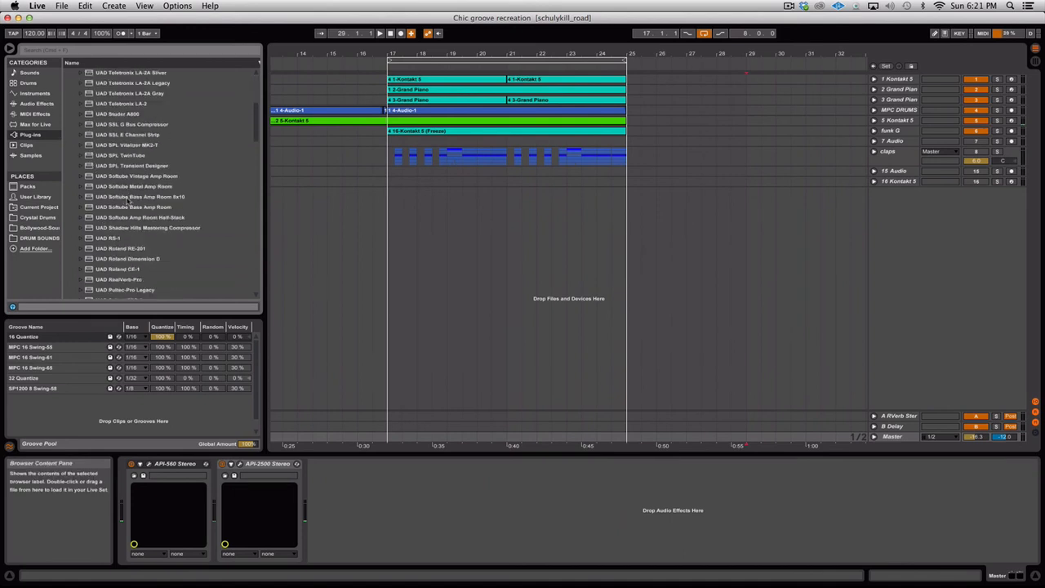
scroll(129, 201, "down", 10)
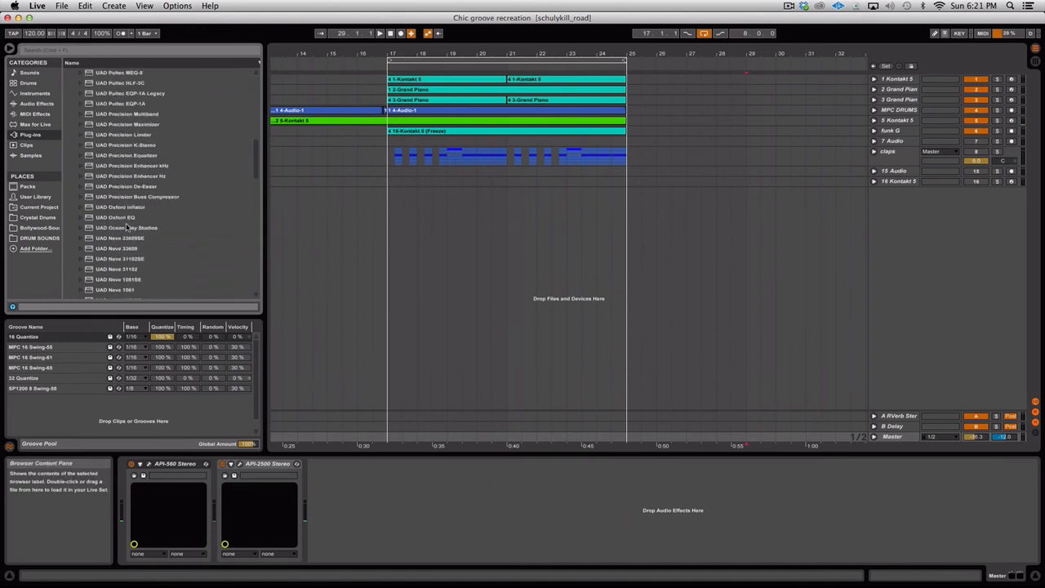
scroll(126, 228, "down", 5)
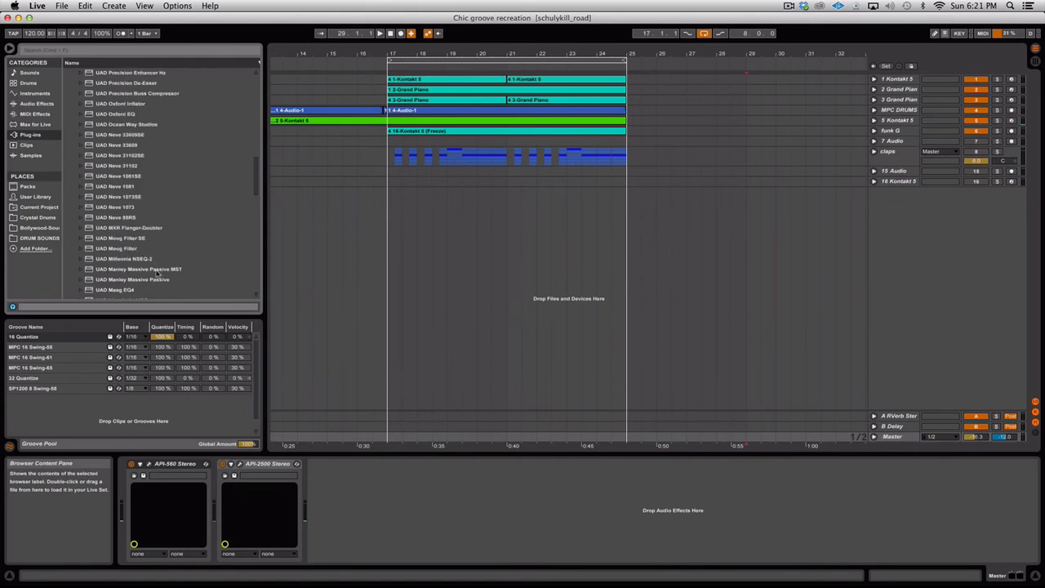
left_click_drag(157, 270, 318, 419)
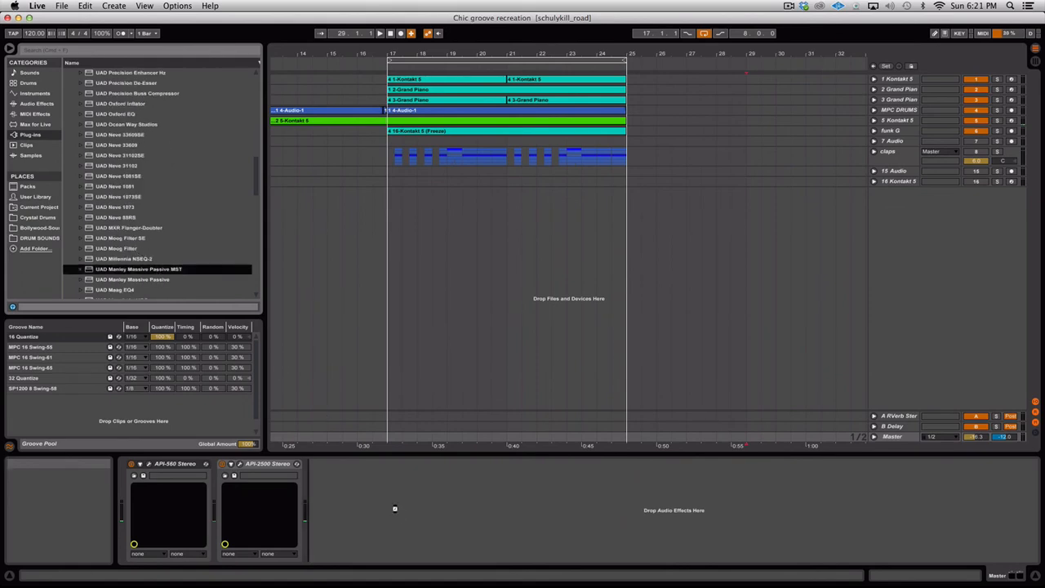
left_click_drag(394, 509, 394, 509)
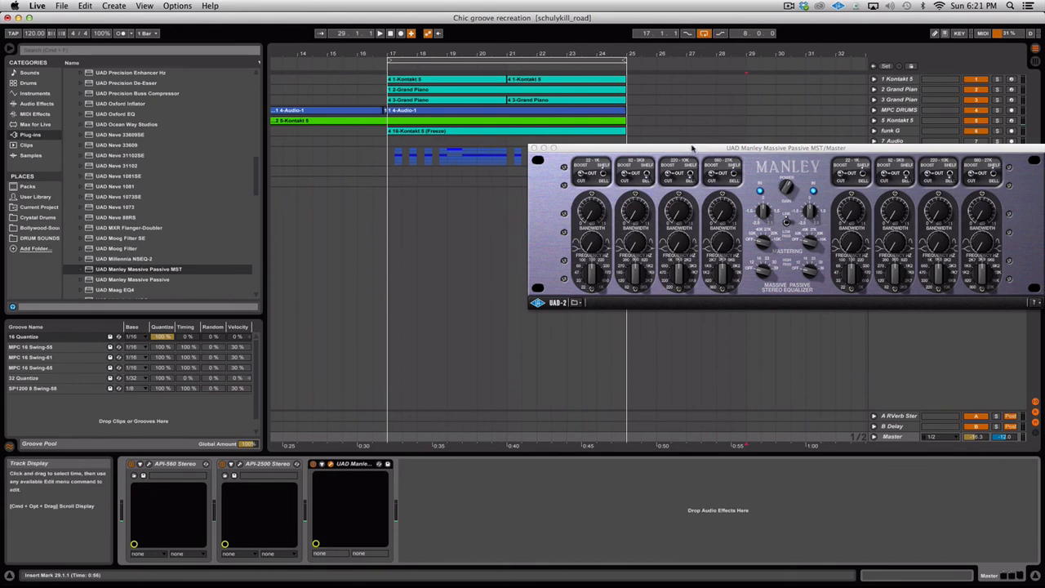
left_click_drag(693, 146, 608, 149)
Boost the Massive Passive's 560-27K and 22-1K bands, adjusting their frequency and the high band's gain while the loop plays
left_click_drag(643, 269, 663, 280)
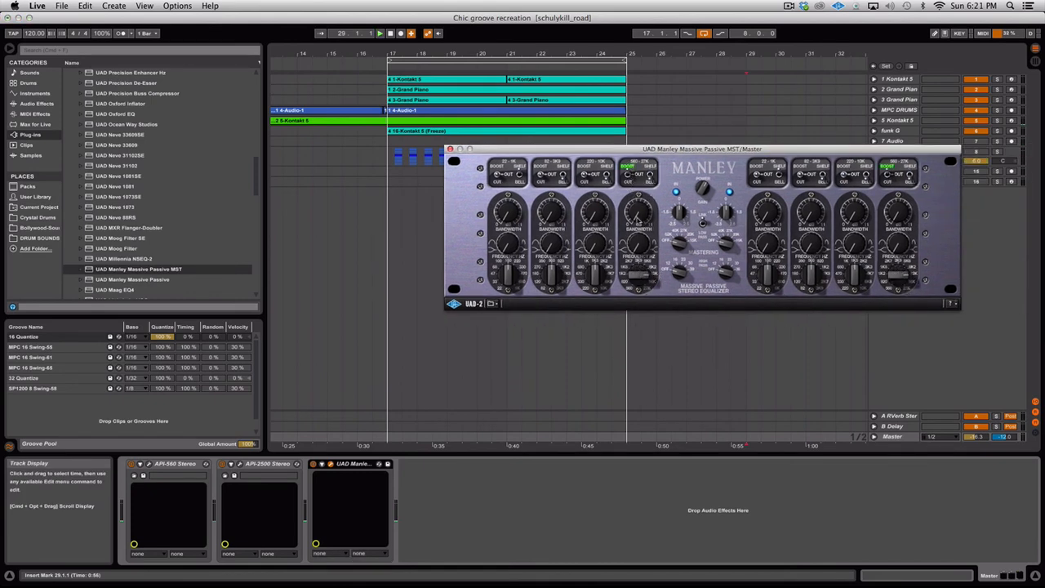
key("space")
left_click(501, 58)
key("space")
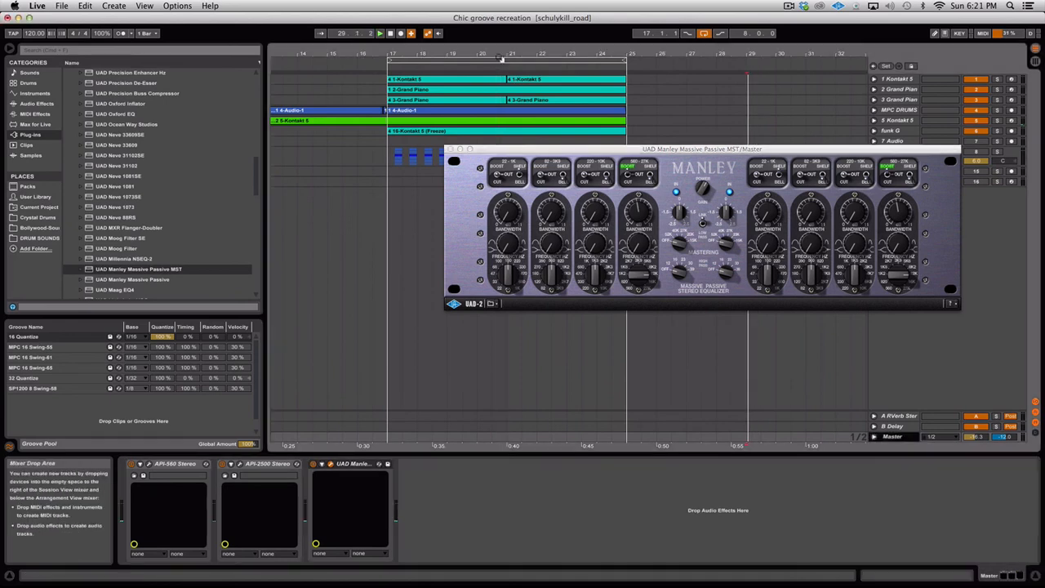
left_click(501, 58)
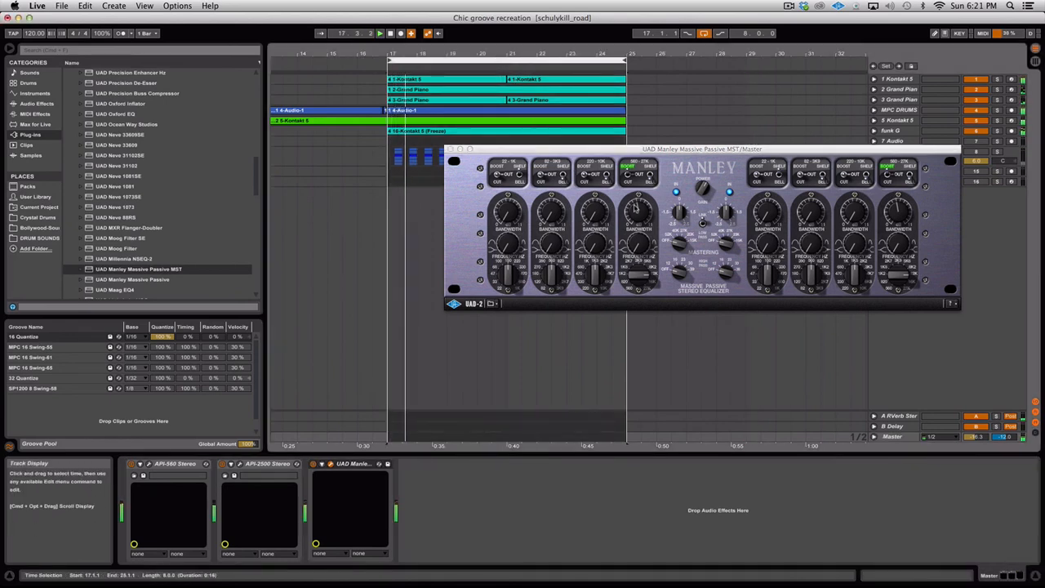
left_click_drag(636, 208, 631, 210)
left_click(497, 168)
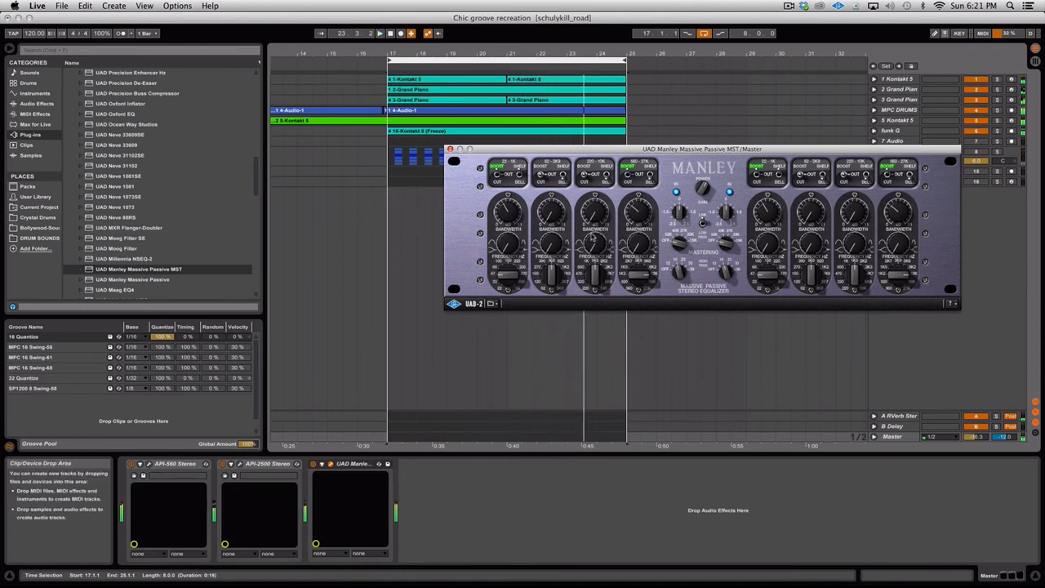
Compare the playing loop with the API-560, API-2500 and Massive Passive on the Master track all bypassed, and then re-enabled
left_click(313, 465)
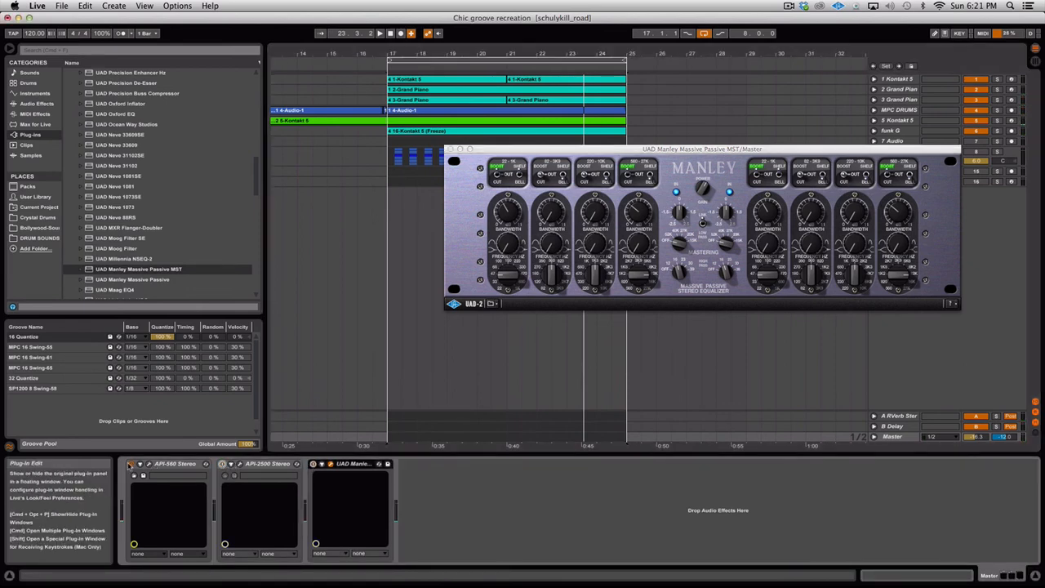
key("space")
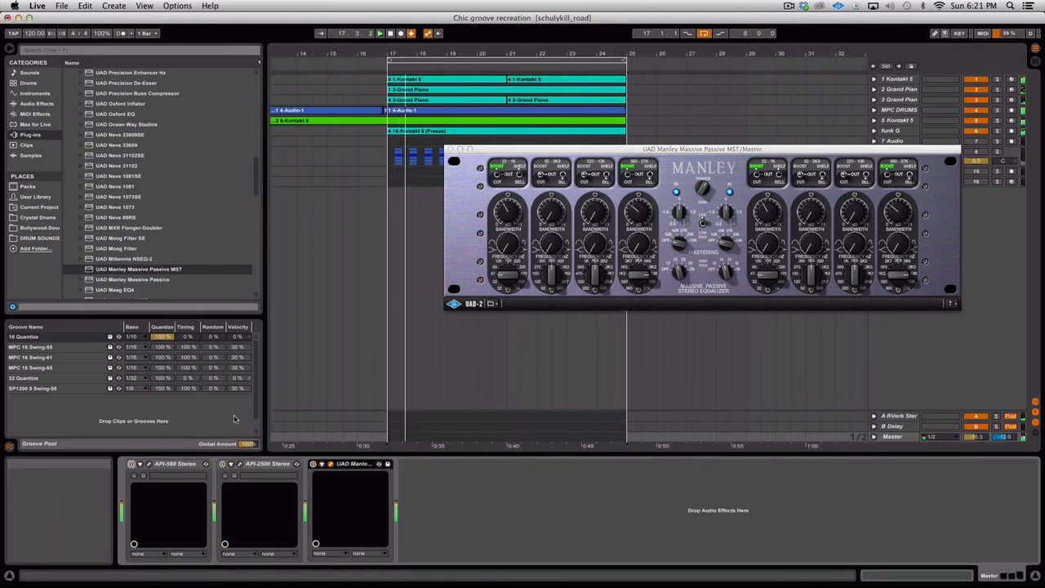
left_click(132, 464)
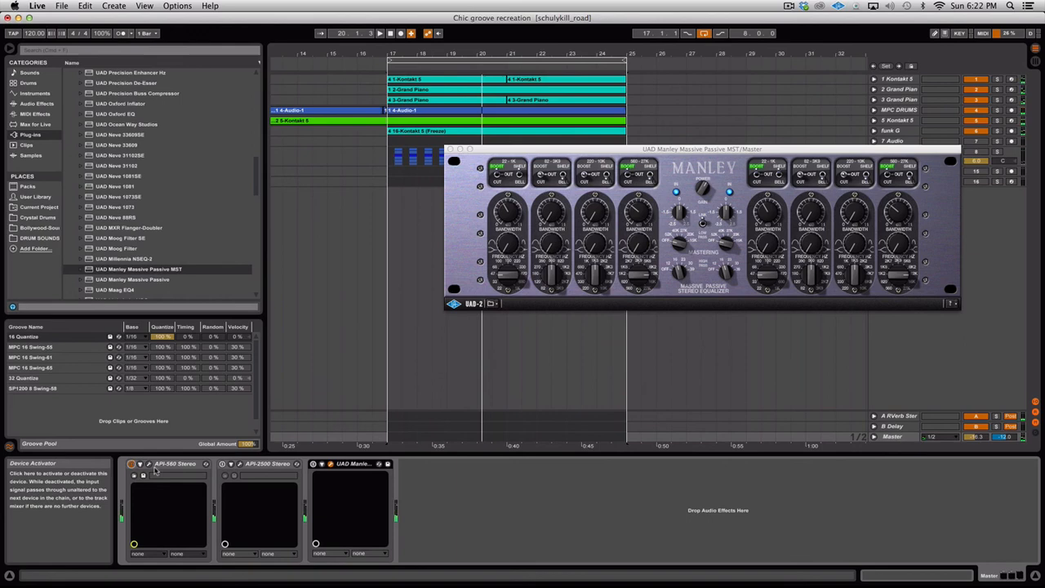
left_click(223, 464)
left_click(313, 464)
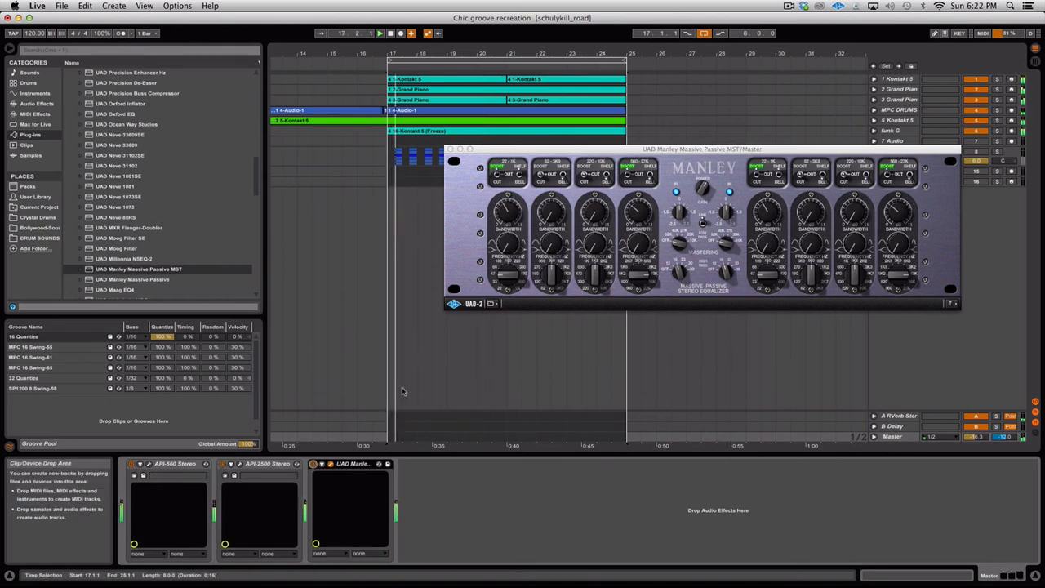
Turn down the Massive Passive's gain on both channels while the loop plays, and move its window clear of the claps track
left_click_drag(682, 214, 687, 218)
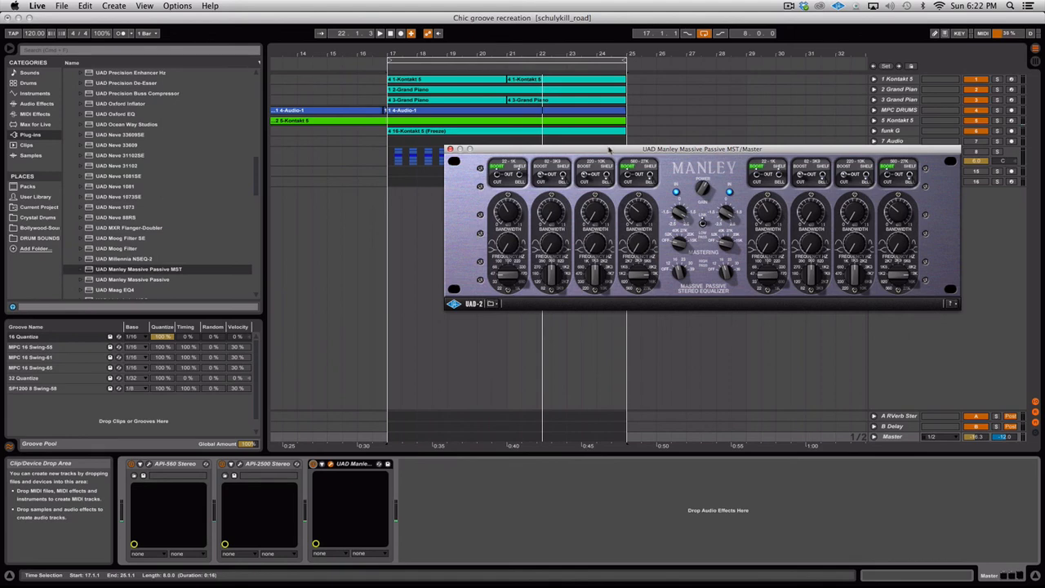
left_click_drag(608, 149, 573, 212)
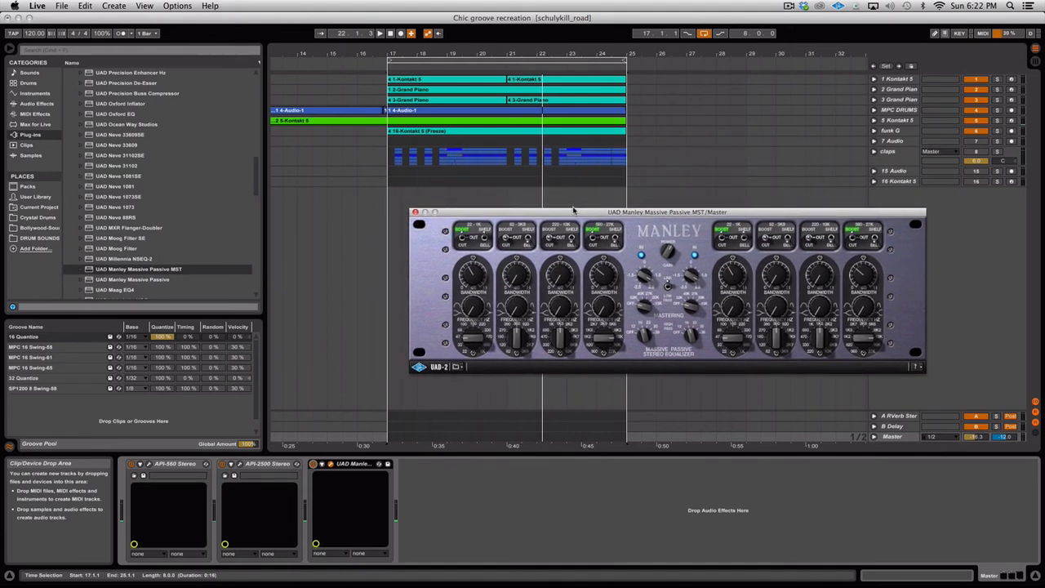